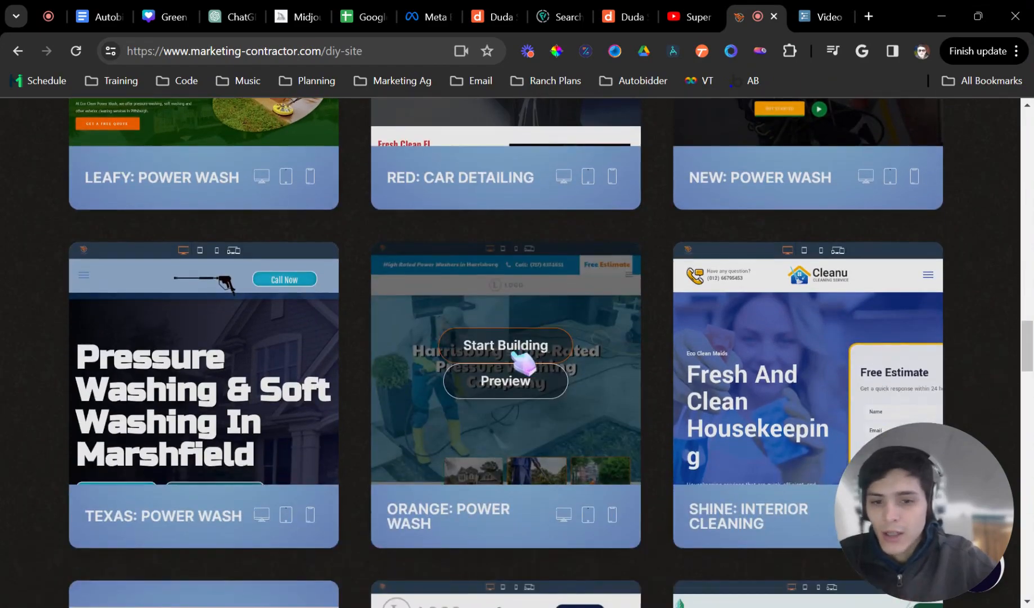
- Browse the Pressure Washing, Epoxy Flooring, Car Detailing and Landscaping template categories, then show all templates
{"action": "scroll", "coordinate": [527, 351], "scroll_direction": "down", "scroll_amount": 8}
{"action": "scroll", "coordinate": [453, 407], "scroll_direction": "down", "scroll_amount": 16}
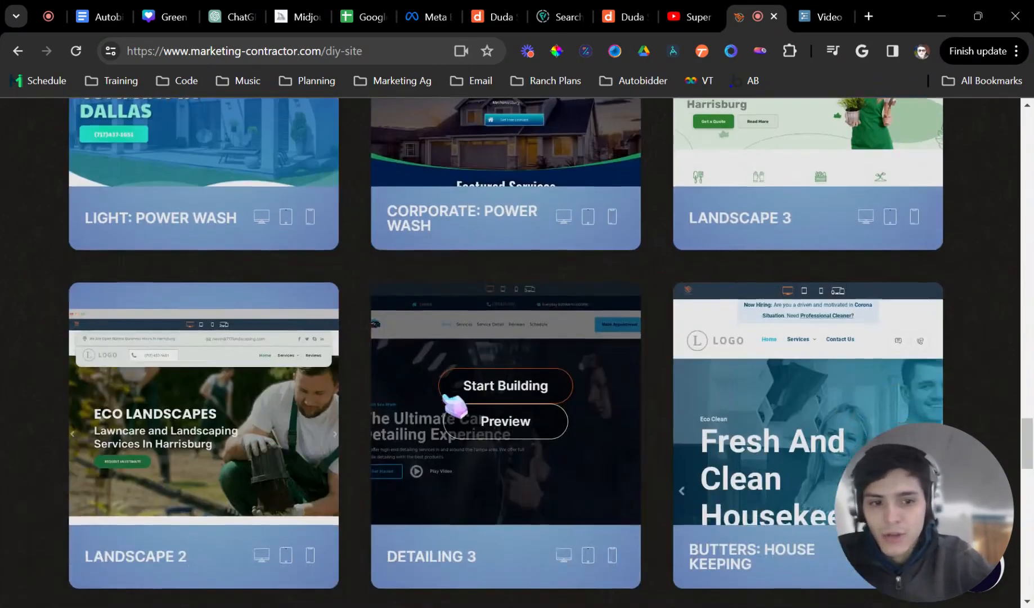
{"action": "scroll", "coordinate": [409, 383], "scroll_direction": "up", "scroll_amount": 15}
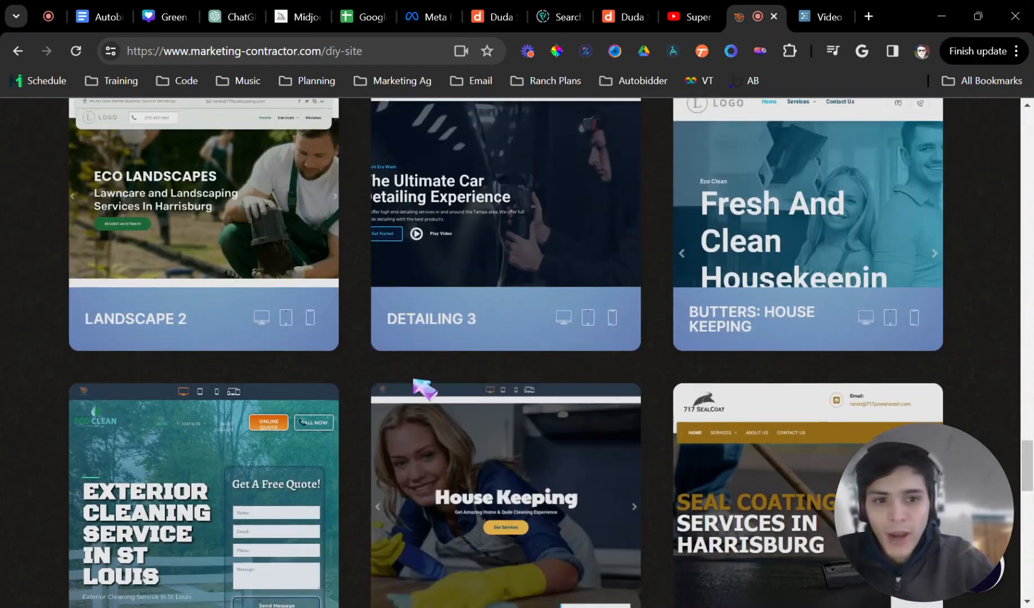
{"action": "scroll", "coordinate": [439, 389], "scroll_direction": "up", "scroll_amount": 18}
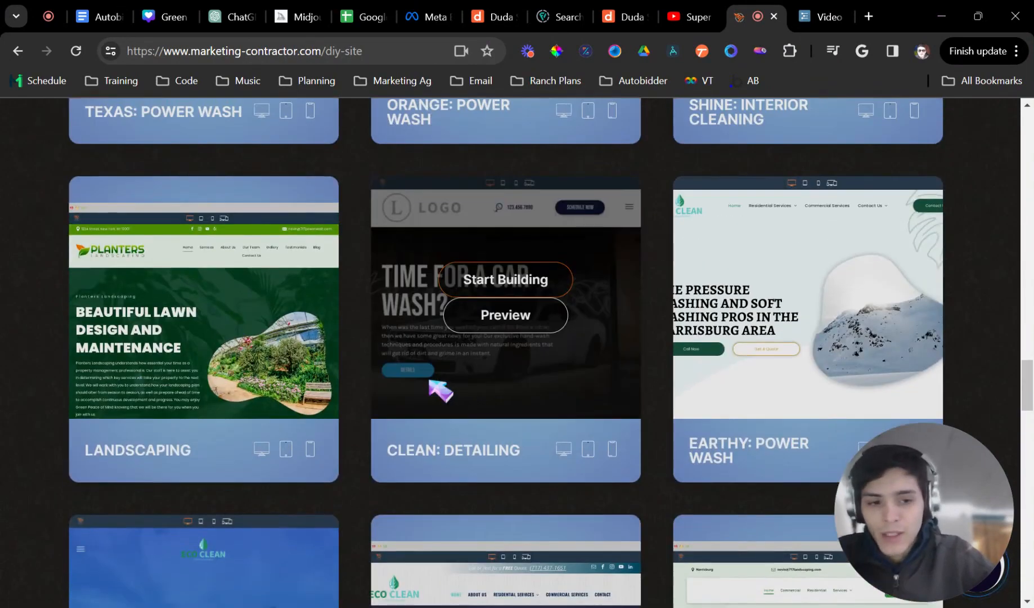
{"action": "scroll", "coordinate": [388, 352], "scroll_direction": "up", "scroll_amount": 12}
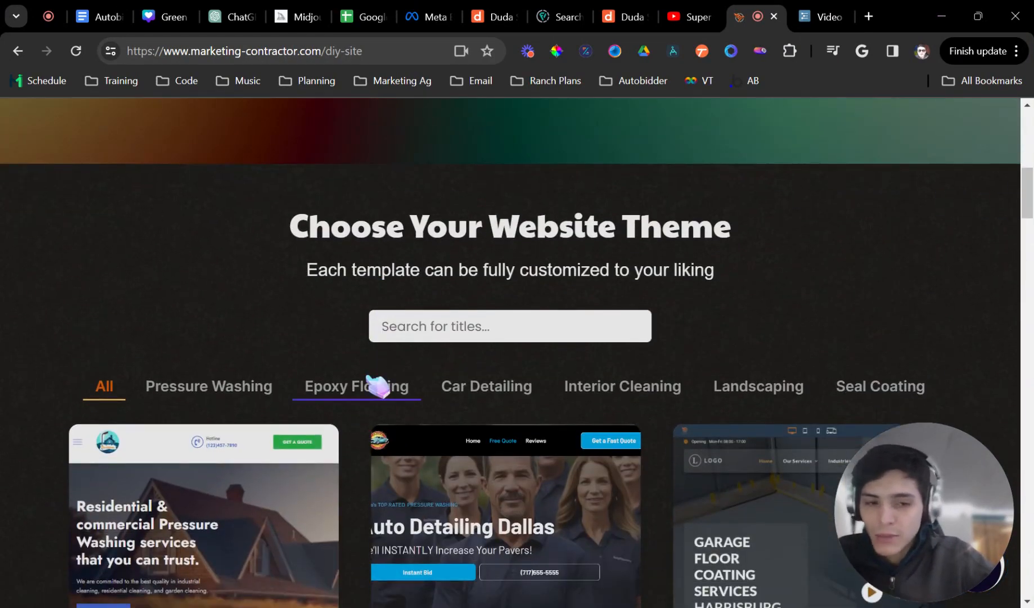
{"action": "left_click", "coordinate": [265, 401]}
{"action": "left_click", "coordinate": [353, 400]}
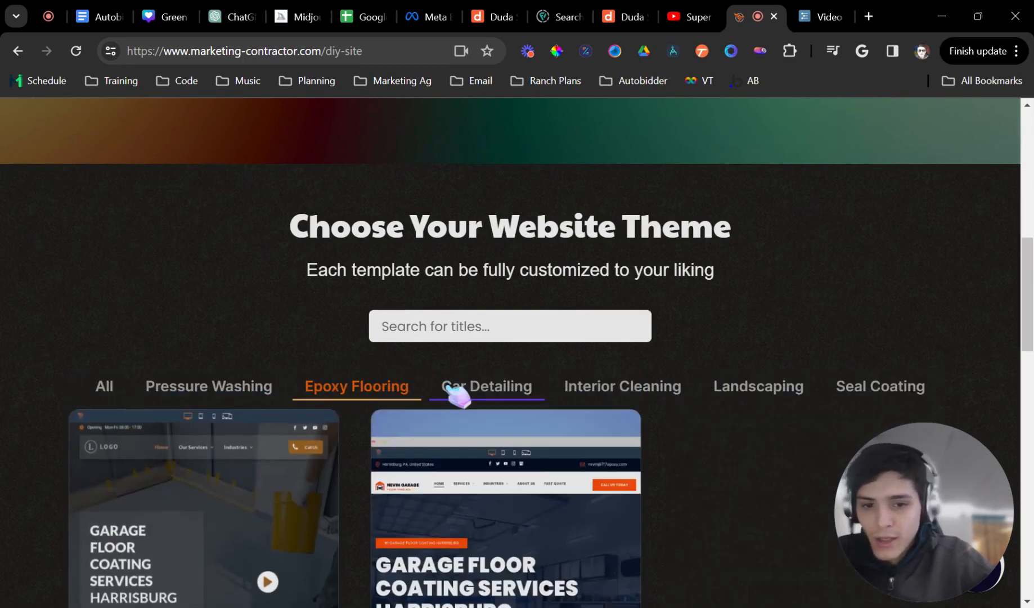
{"action": "left_click", "coordinate": [452, 390]}
{"action": "mouse_move", "coordinate": [605, 418]}
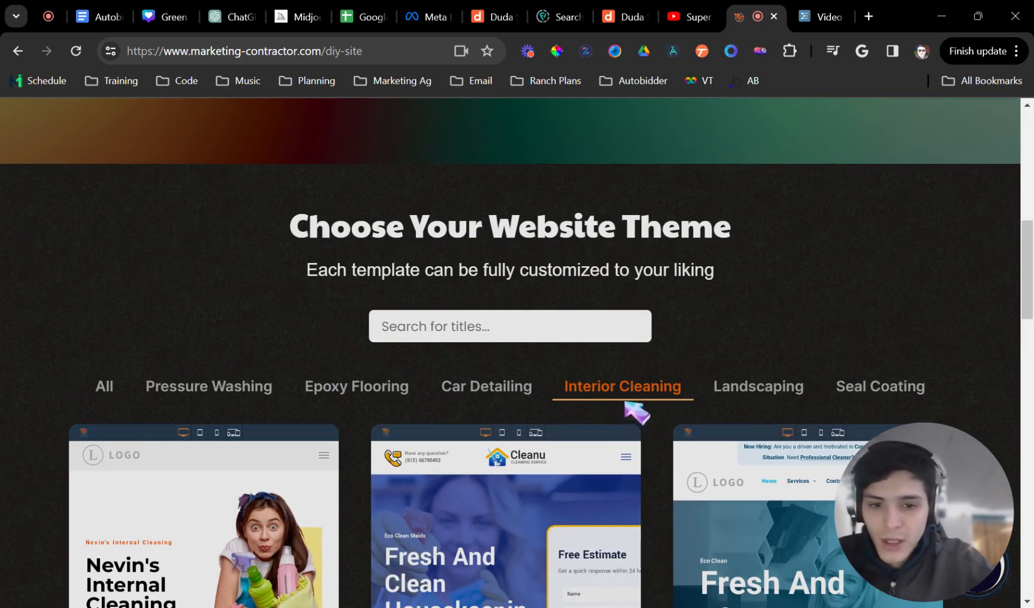
{"action": "left_click", "coordinate": [746, 392]}
{"action": "left_click", "coordinate": [380, 399]}
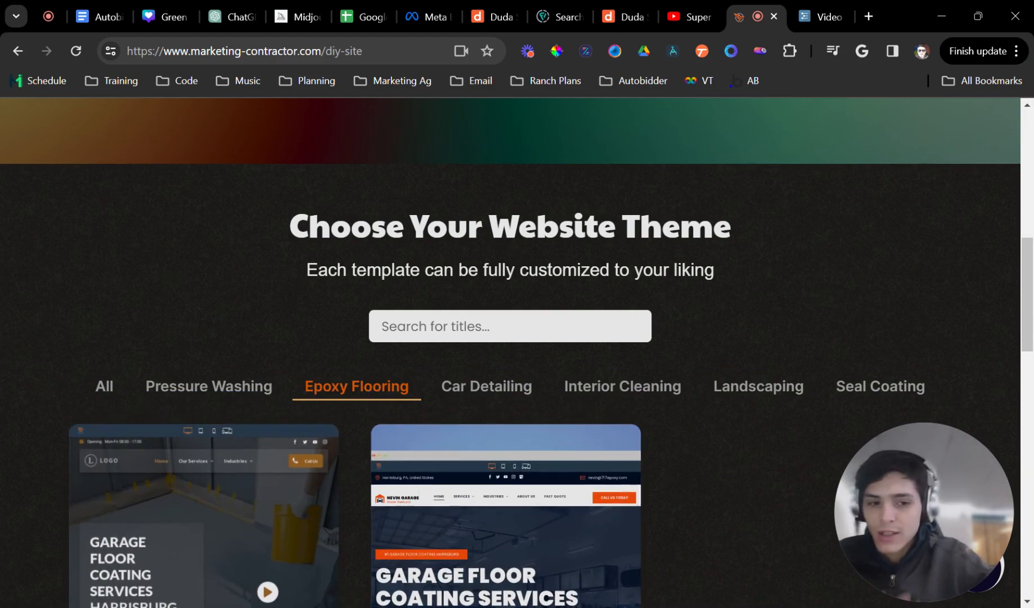
{"action": "left_click", "coordinate": [254, 388]}
{"action": "scroll", "coordinate": [474, 428], "scroll_direction": "down", "scroll_amount": 3}
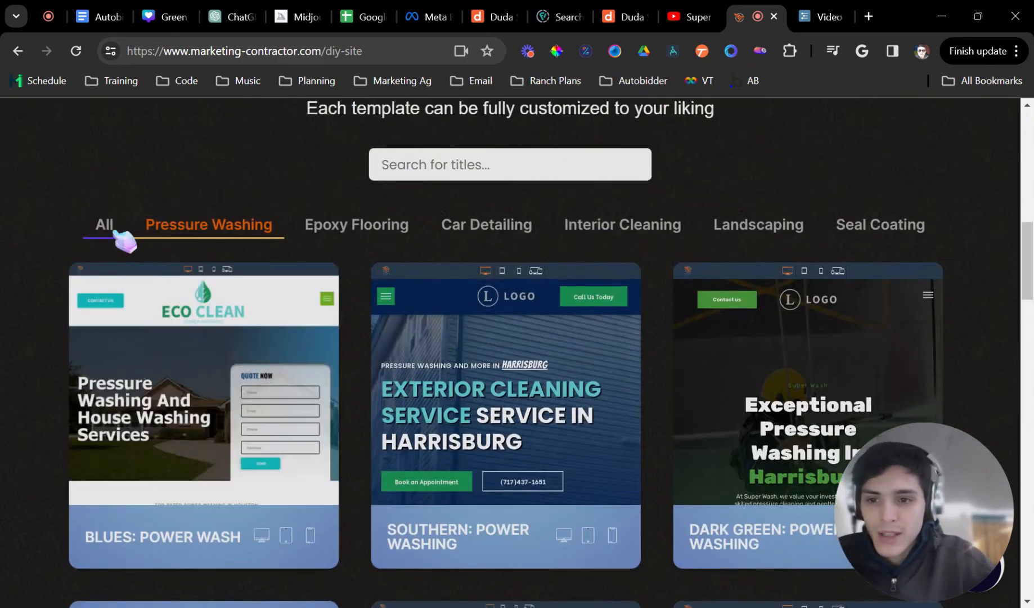
{"action": "left_click", "coordinate": [116, 232]}
- Start a site from Spearhead: Auto Detailing and enter the website and Eco Clean business name
{"action": "left_click", "coordinate": [527, 376]}
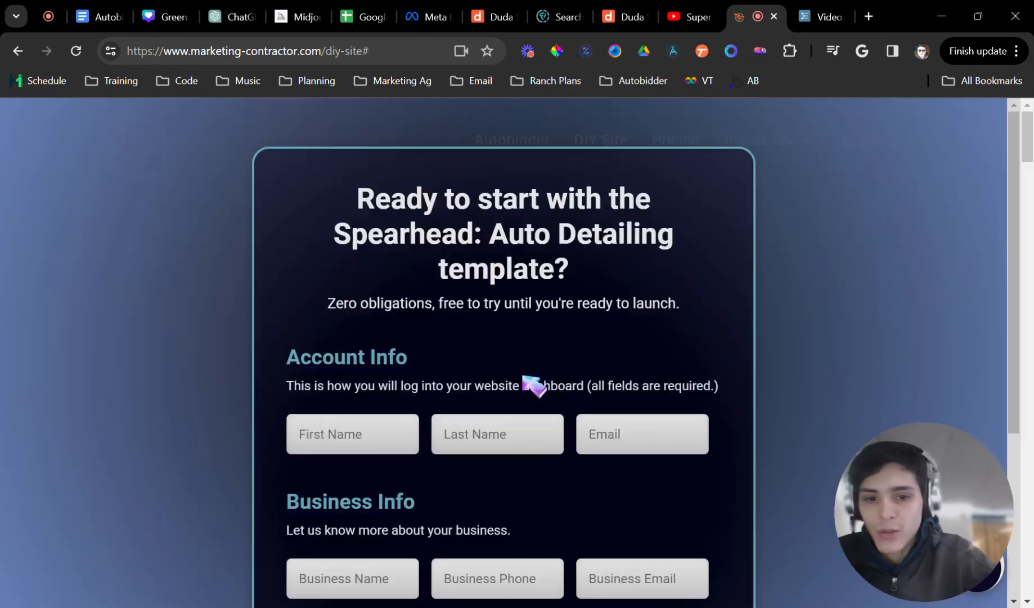
{"action": "scroll", "coordinate": [394, 338], "scroll_direction": "down", "scroll_amount": 4}
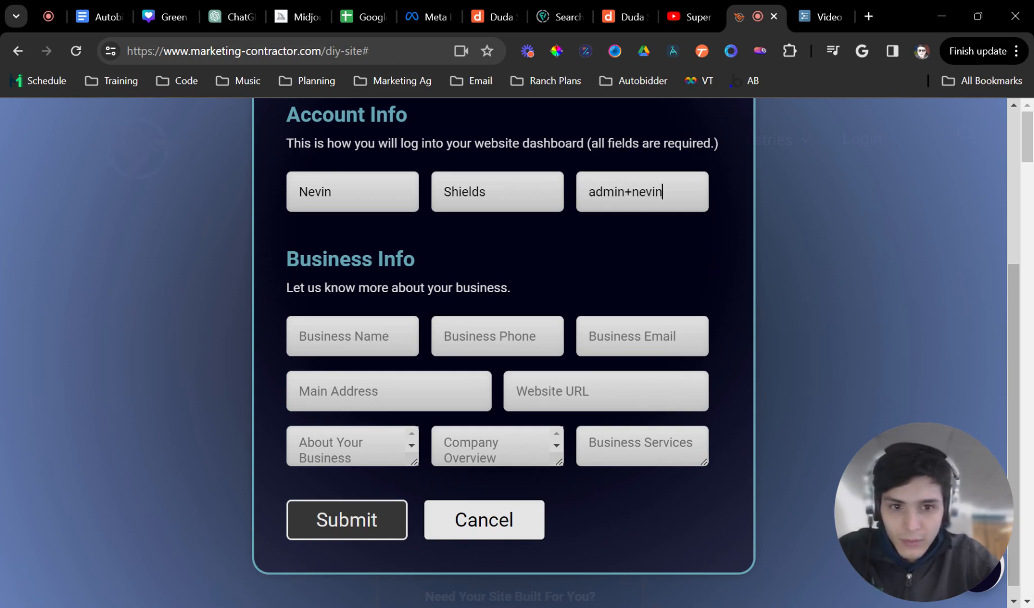
{"action": "type", "text": "autobidder"}
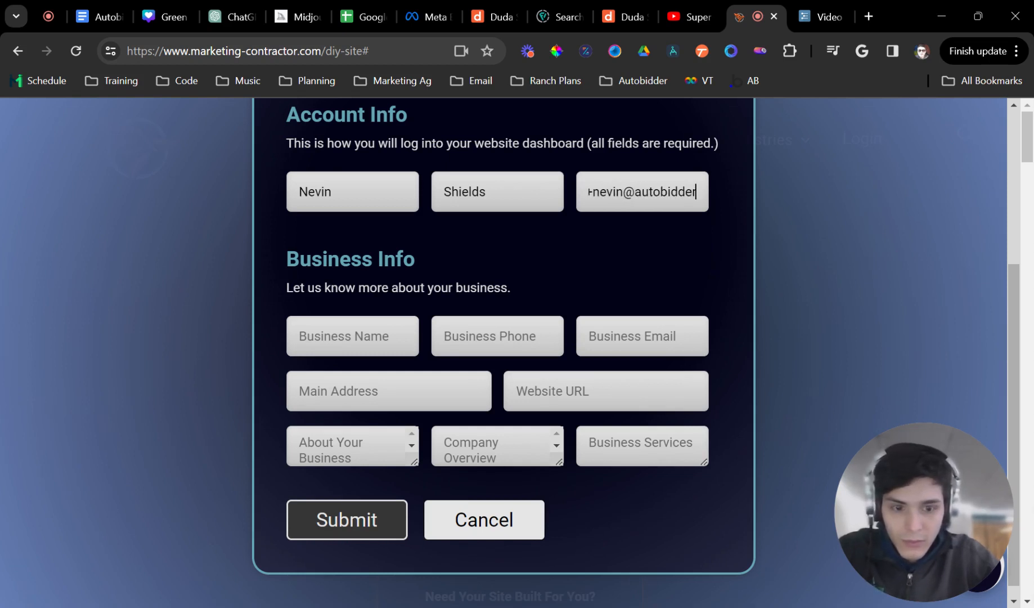
{"action": "type", "text": ".com"}
{"action": "key", "text": "Tab"}
{"action": "type", "text": "N"}
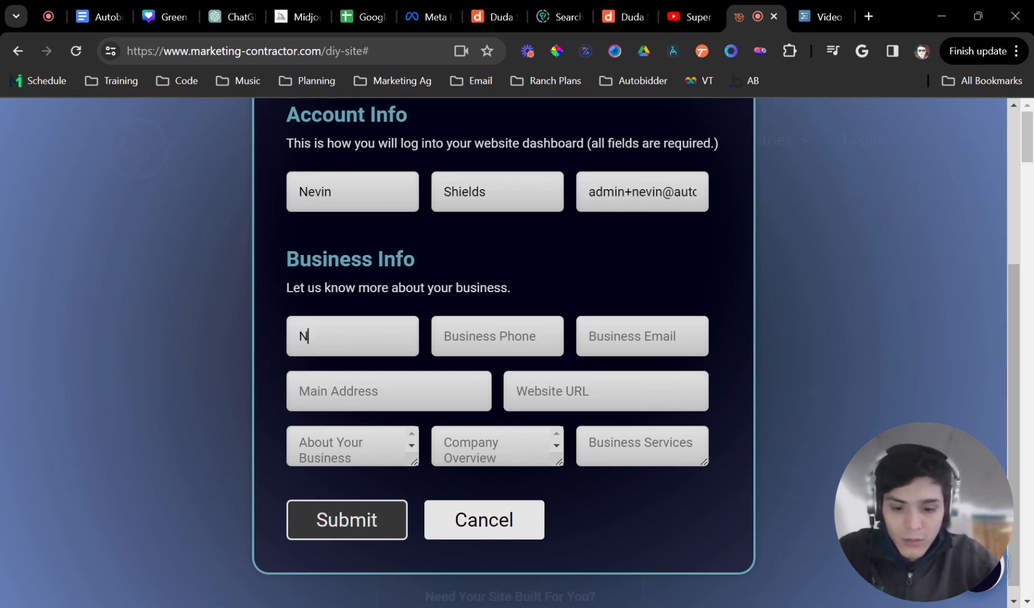
{"action": "key", "text": "BackSpace"}
{"action": "type", "text": "Eco Clean"}
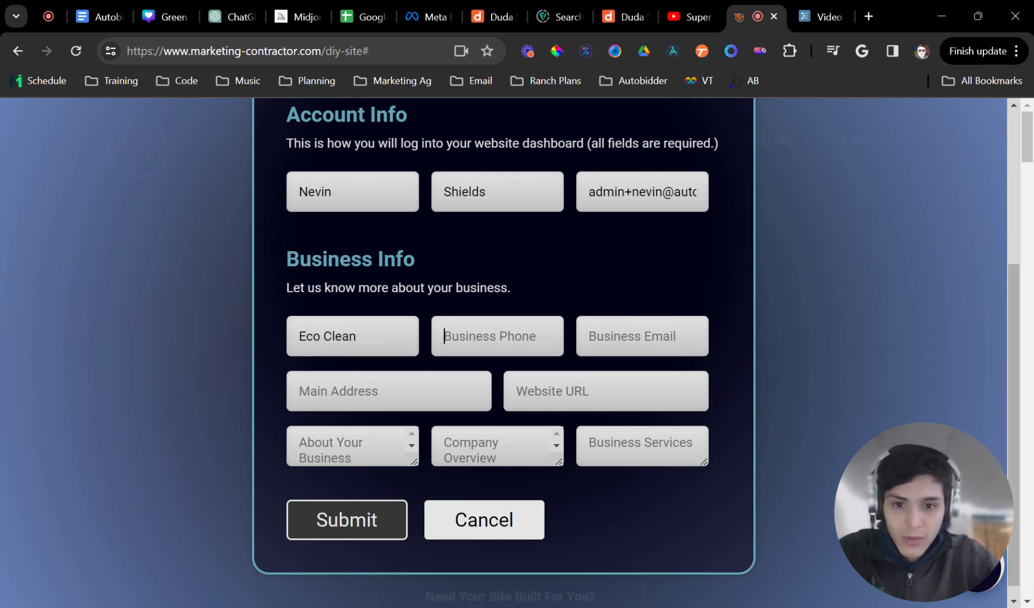
{"action": "key", "text": "Tab"}
- Fill in the business phone, business e-mail and main address fields
{"action": "type", "text": "717"}
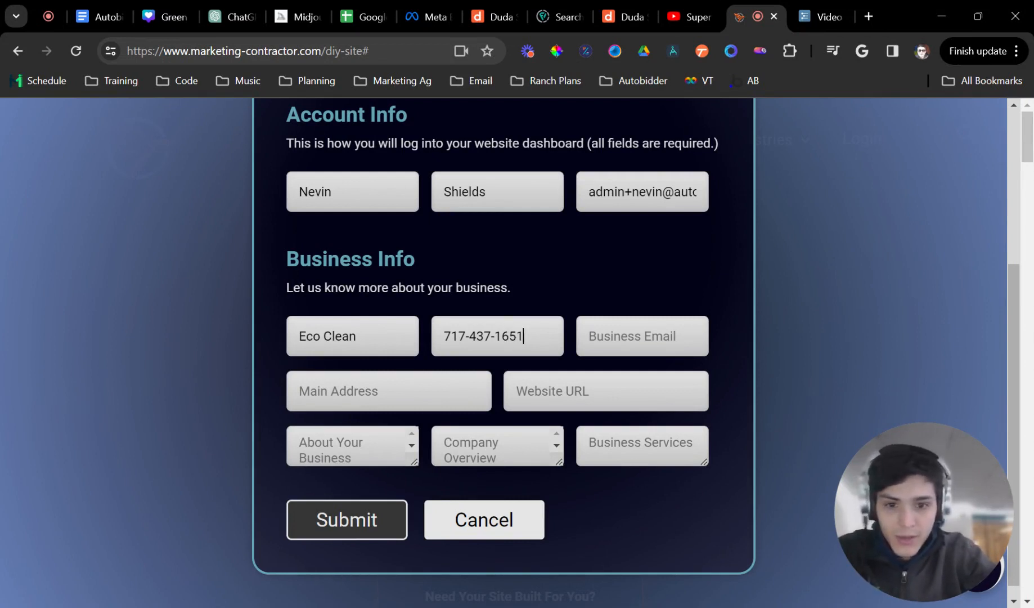
{"action": "key", "text": "Tab"}
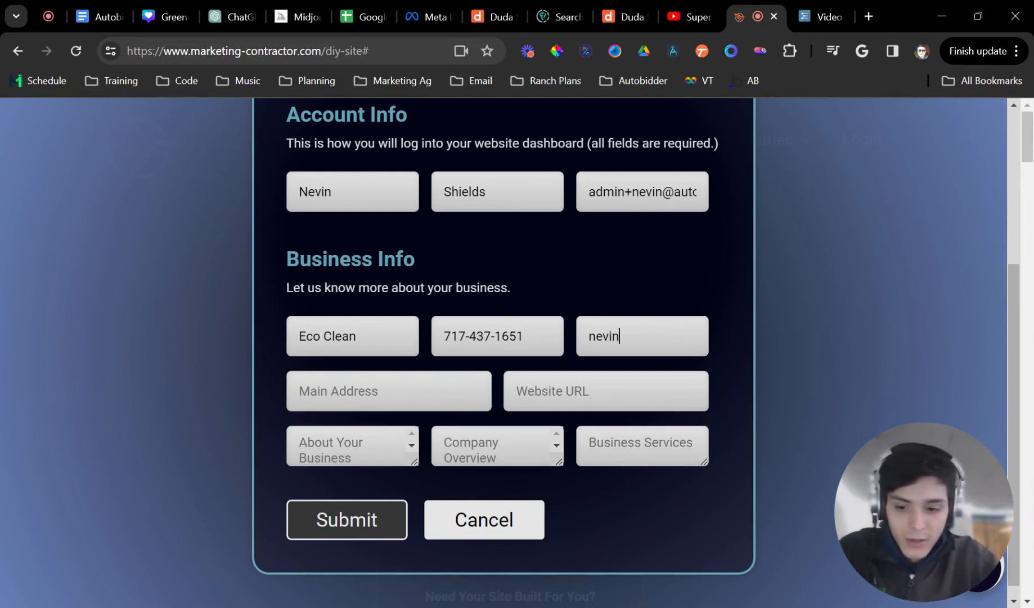
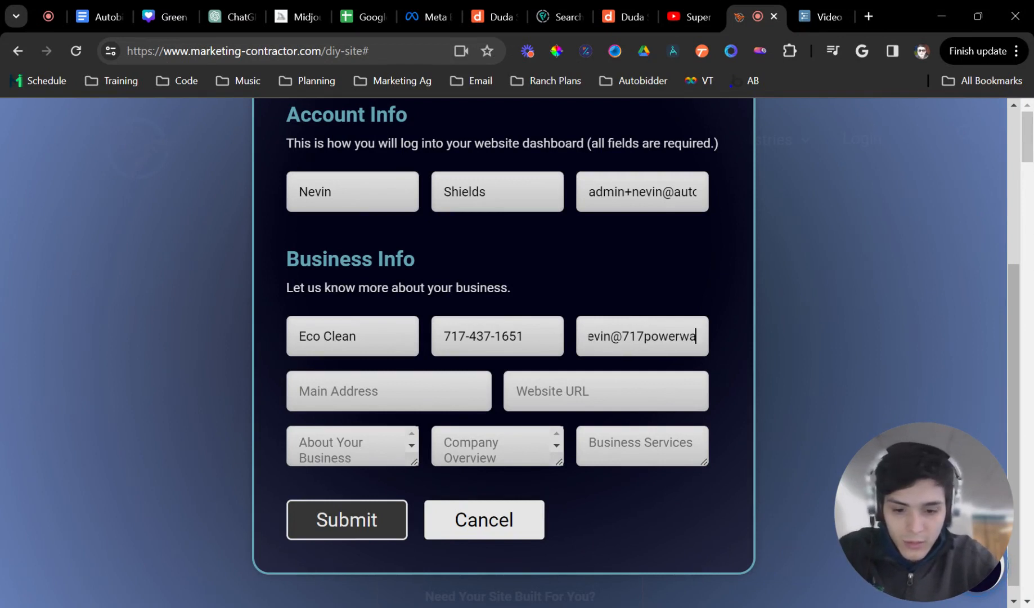
{"action": "key", "text": "Tab"}
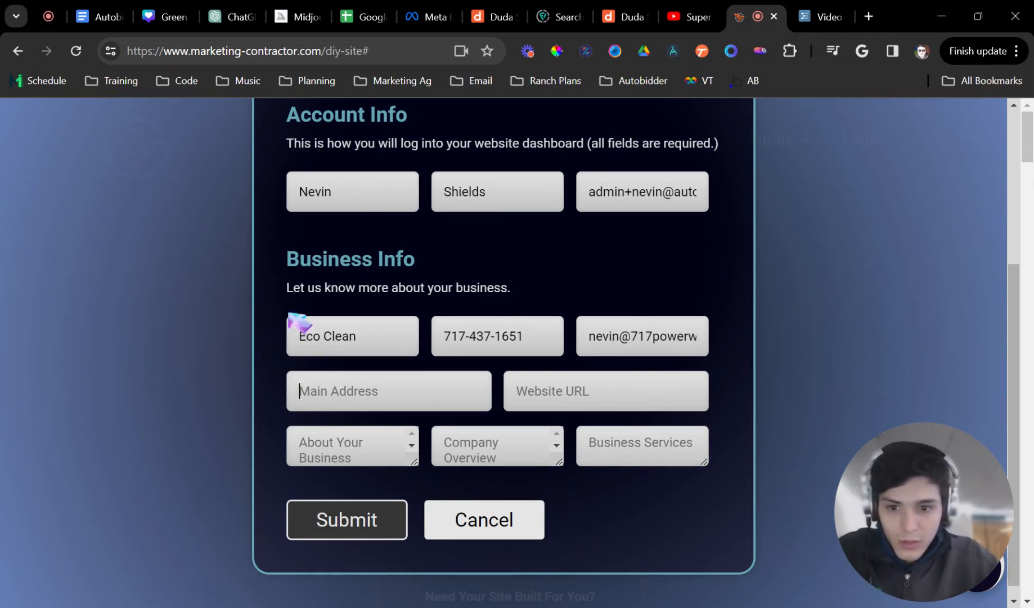
{"action": "type", "text": "5"}
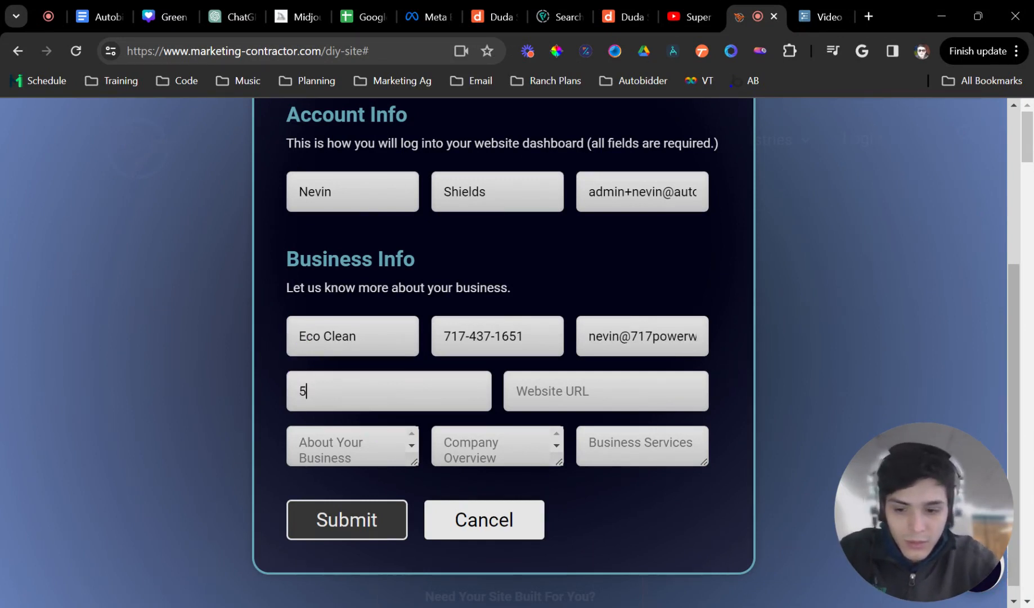
{"action": "key", "text": "BackSpace"}
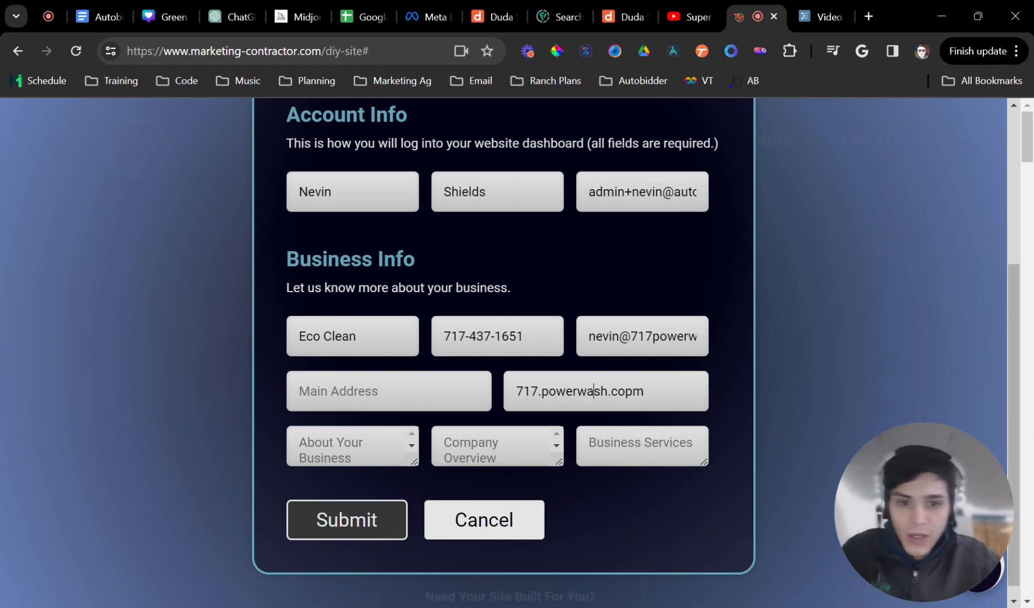
- Remove the stray dot from the website URL and submit the signup form
{"action": "triple_click", "coordinate": [594, 390]}
{"action": "left_click", "coordinate": [539, 391]}
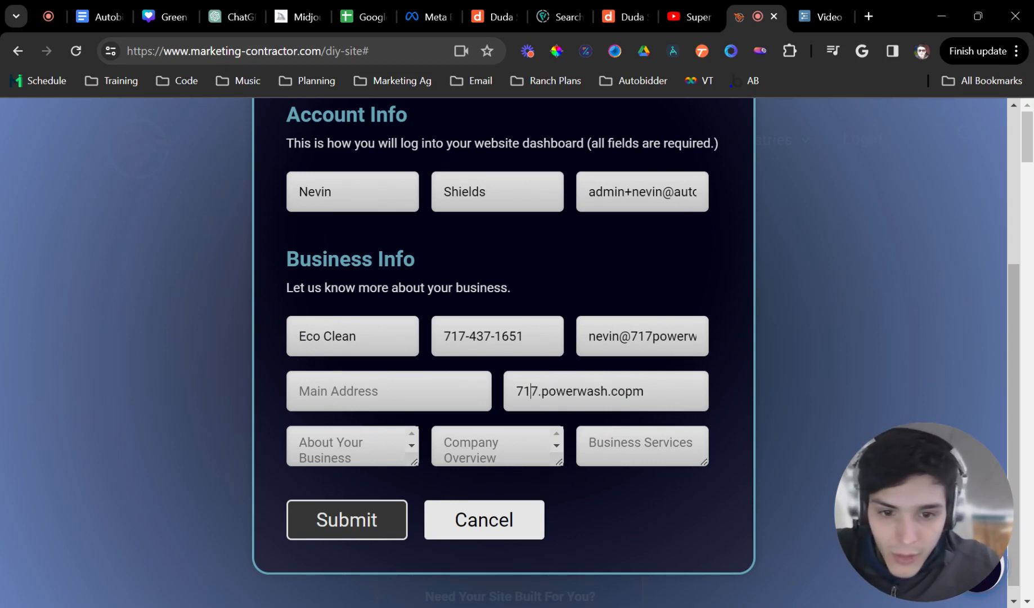
{"action": "key", "text": "Delete"}
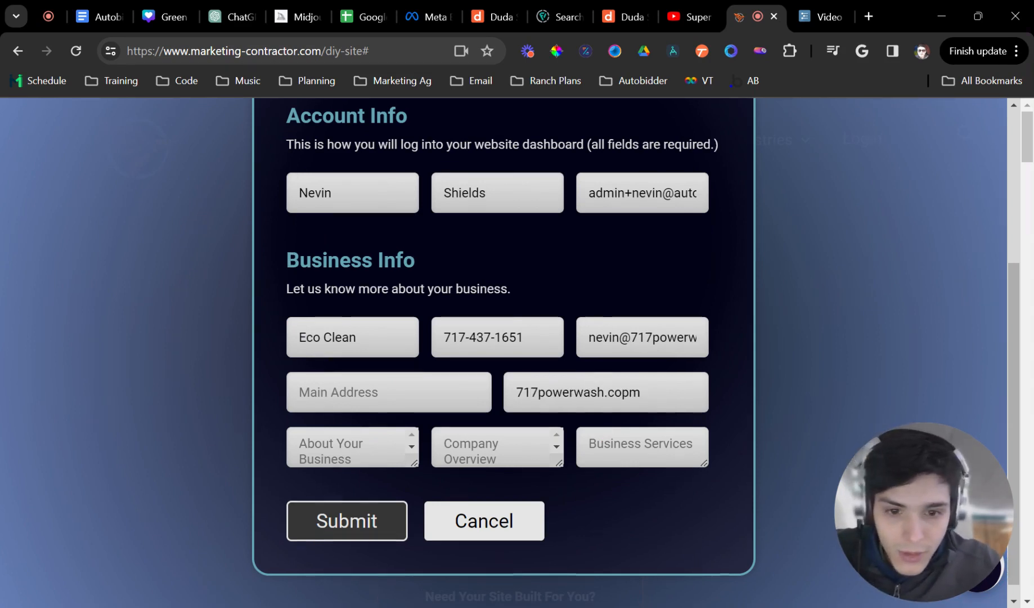
{"action": "scroll", "coordinate": [422, 462], "scroll_direction": "up", "scroll_amount": 1}
{"action": "scroll", "coordinate": [401, 407], "scroll_direction": "down", "scroll_amount": 1}
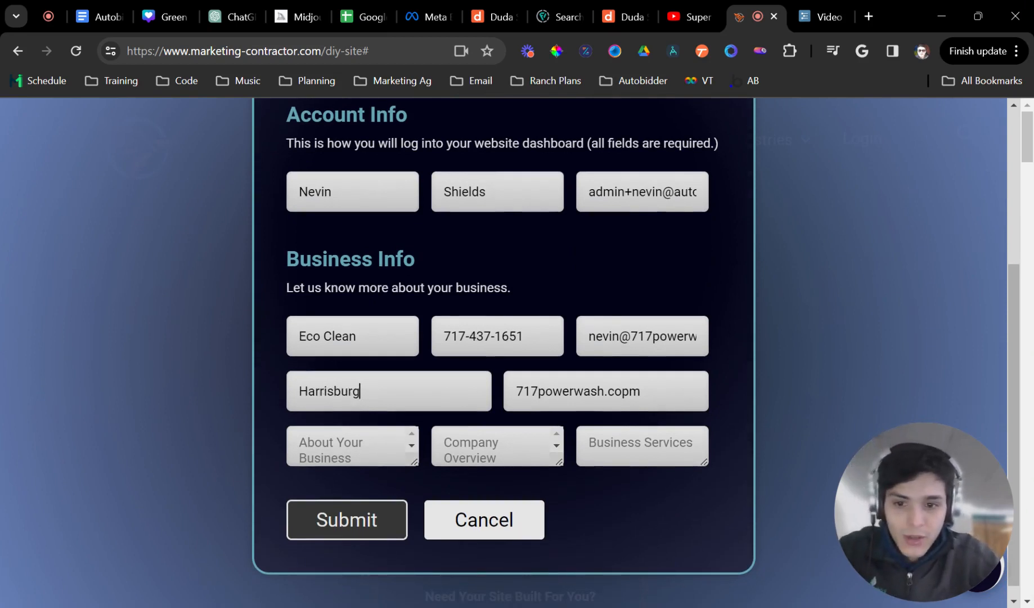
{"action": "left_click", "coordinate": [336, 528]}
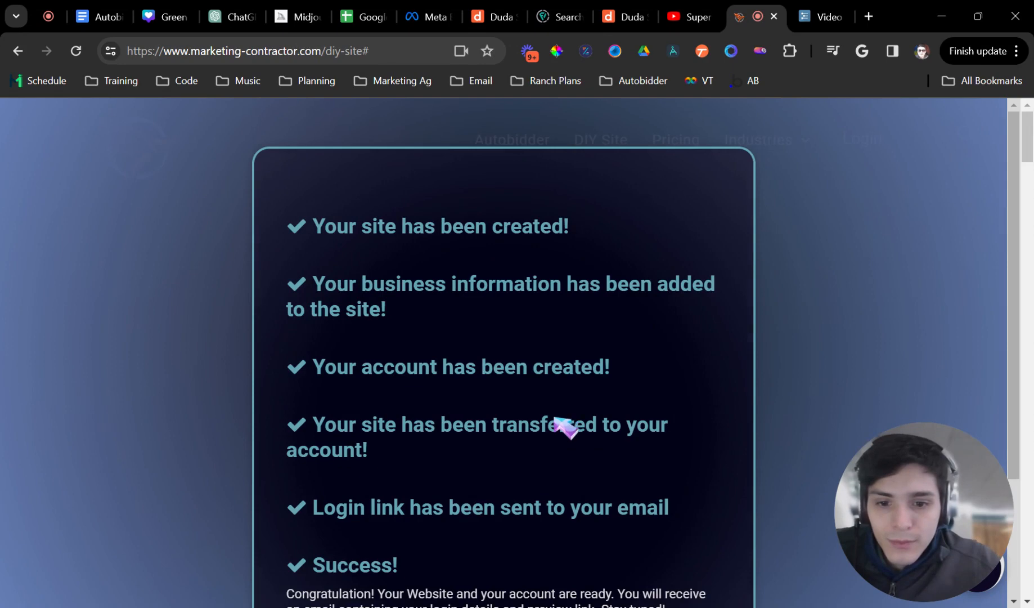
- Scroll past the success message and continue to the new-password page
{"action": "scroll", "coordinate": [548, 394], "scroll_direction": "down", "scroll_amount": 3}
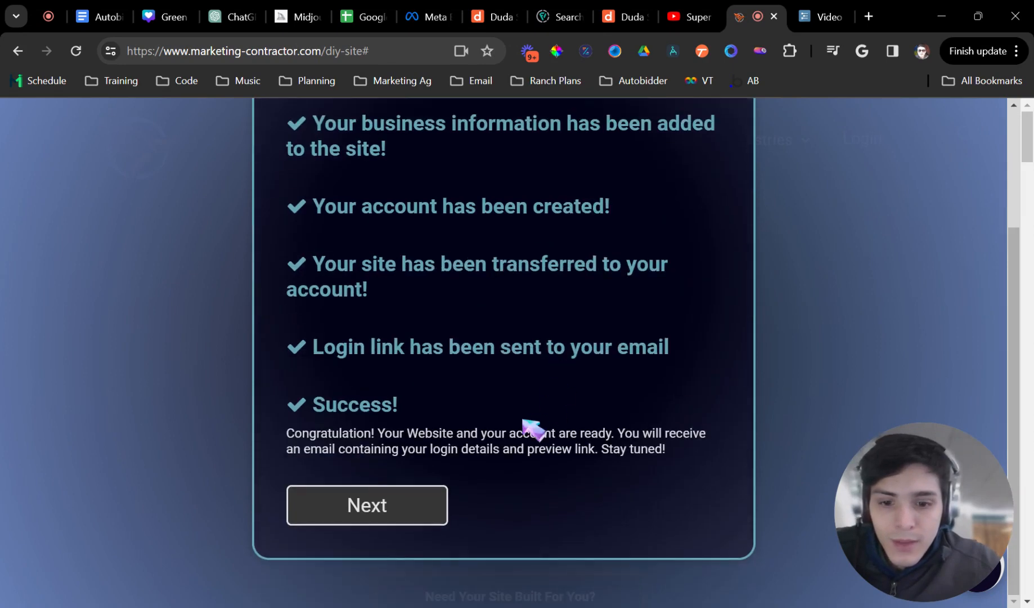
{"action": "left_click", "coordinate": [402, 508]}
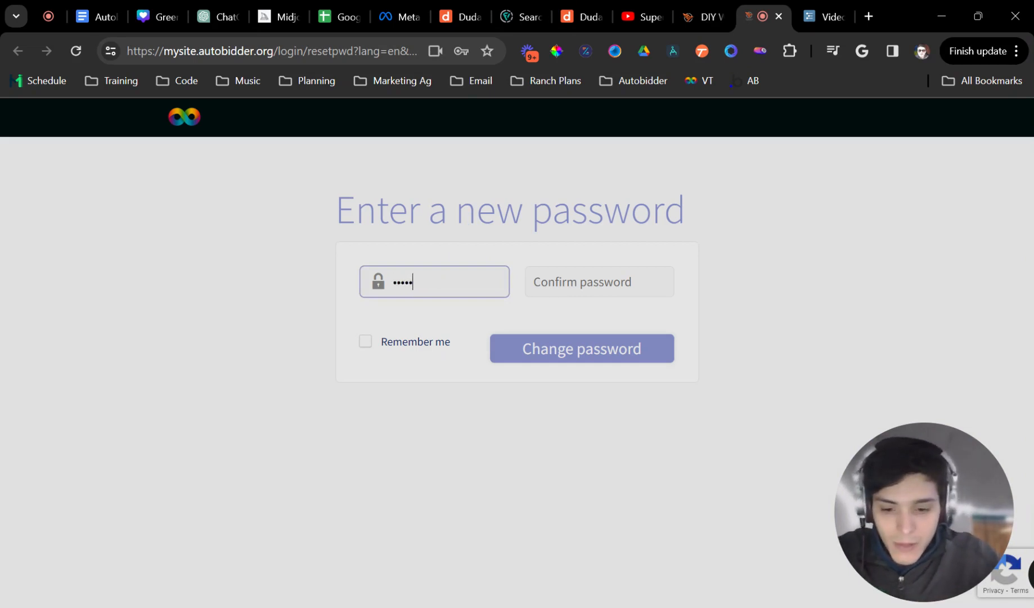
- Confirm the new account password and save it
{"action": "key", "text": "Tab"}
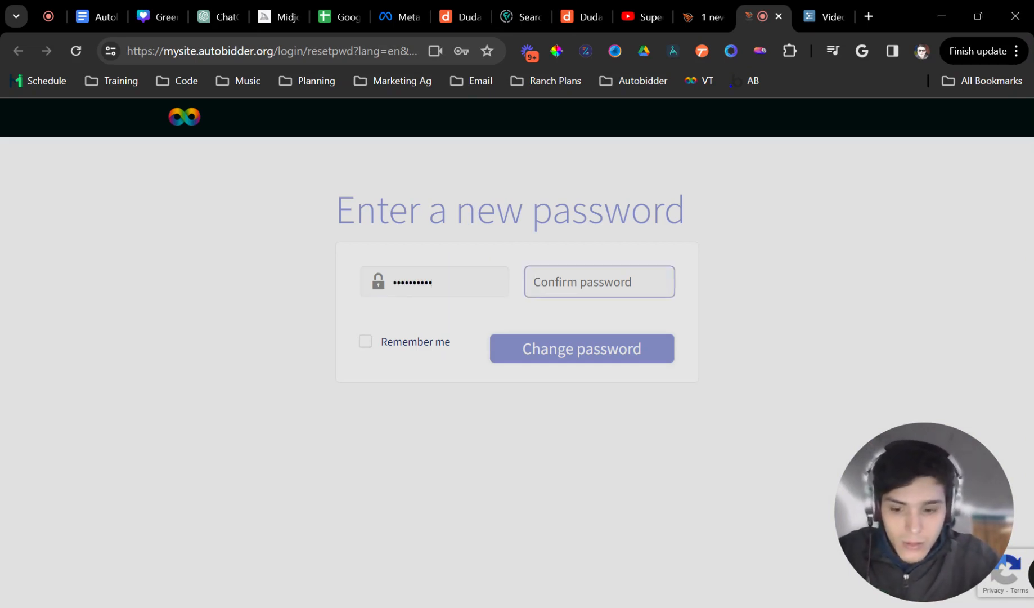
{"action": "type", "text": "•••"}
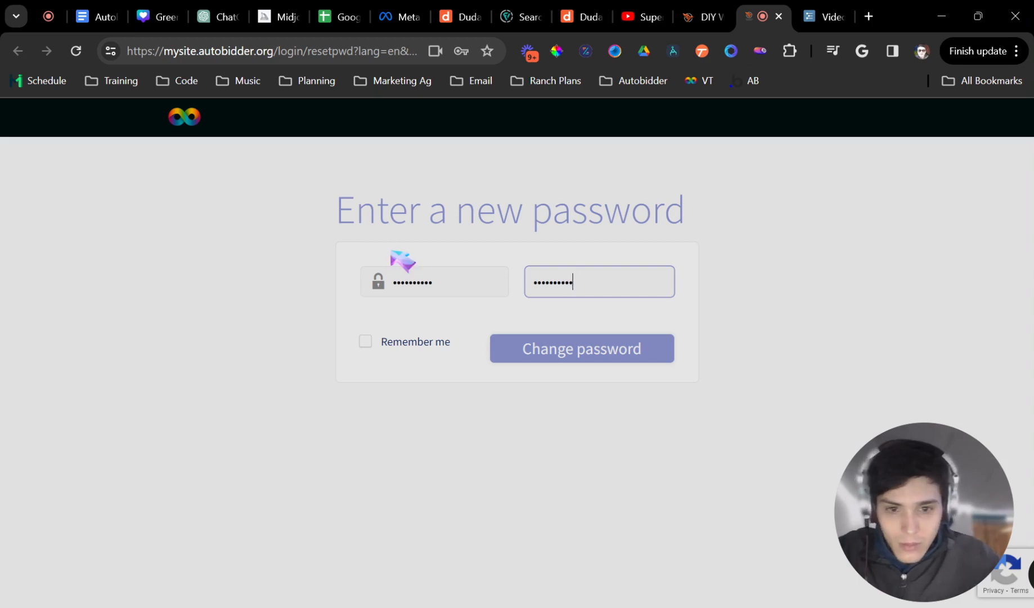
{"action": "type", "text": "•••••••"}
{"action": "left_click", "coordinate": [565, 356]}
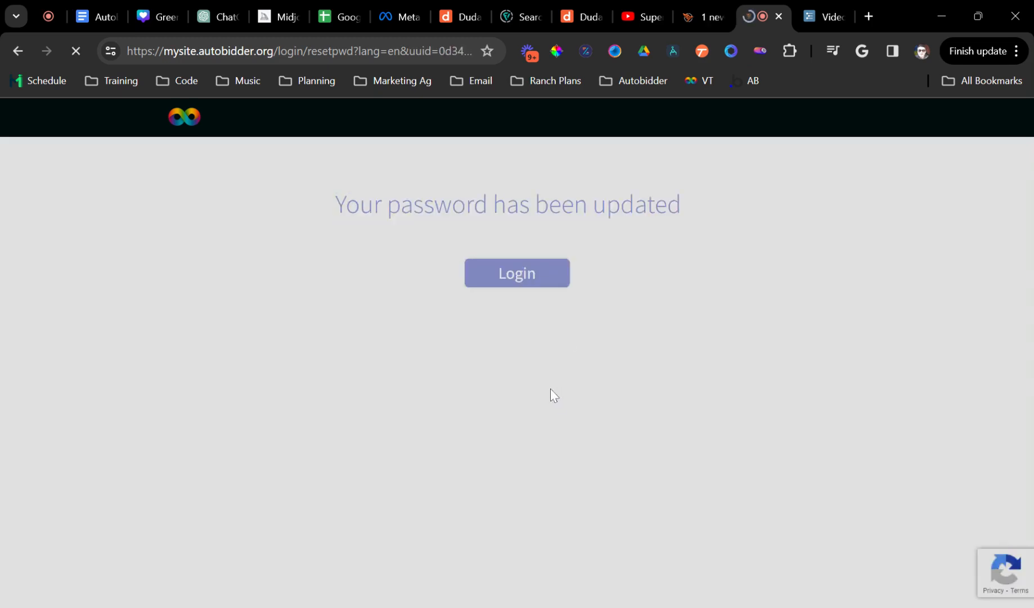
- Log in to the site builder with the account e-mail and password
{"action": "left_click", "coordinate": [531, 273]}
{"action": "left_click", "coordinate": [453, 441]}
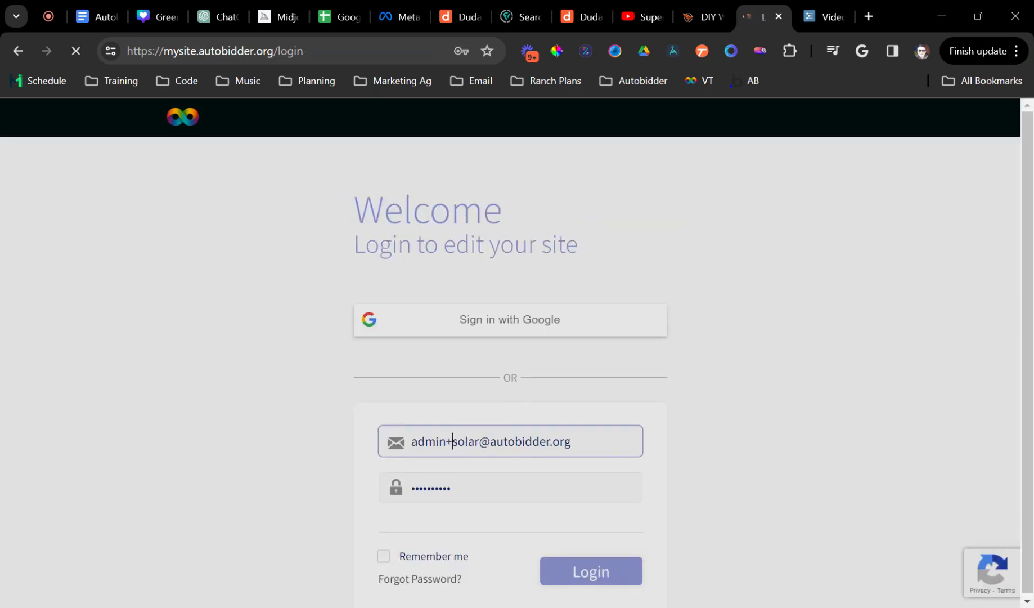
{"action": "key", "text": "ctrl+a"}
{"action": "key", "text": "BackSpace"}
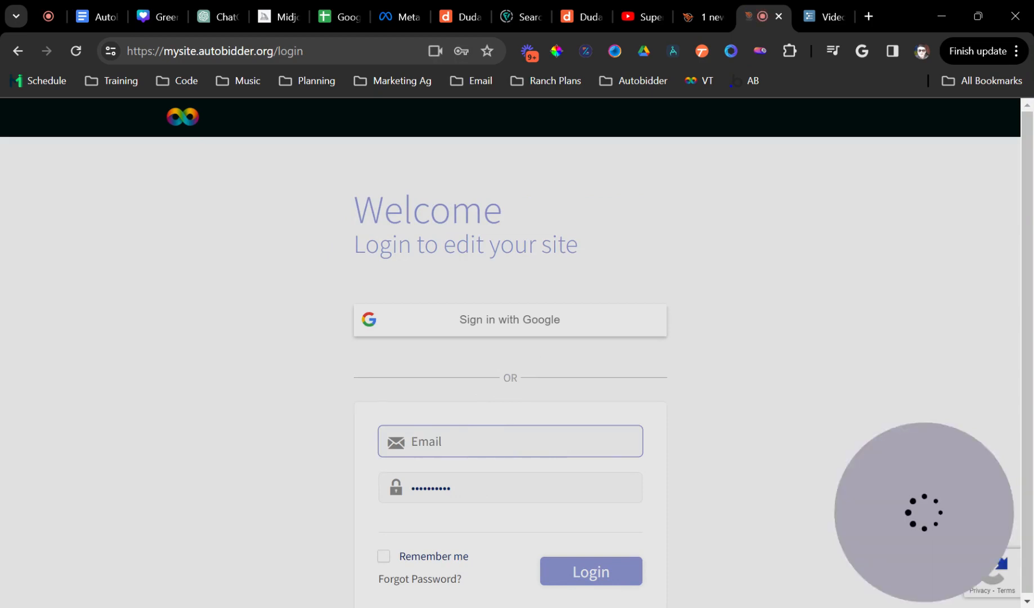
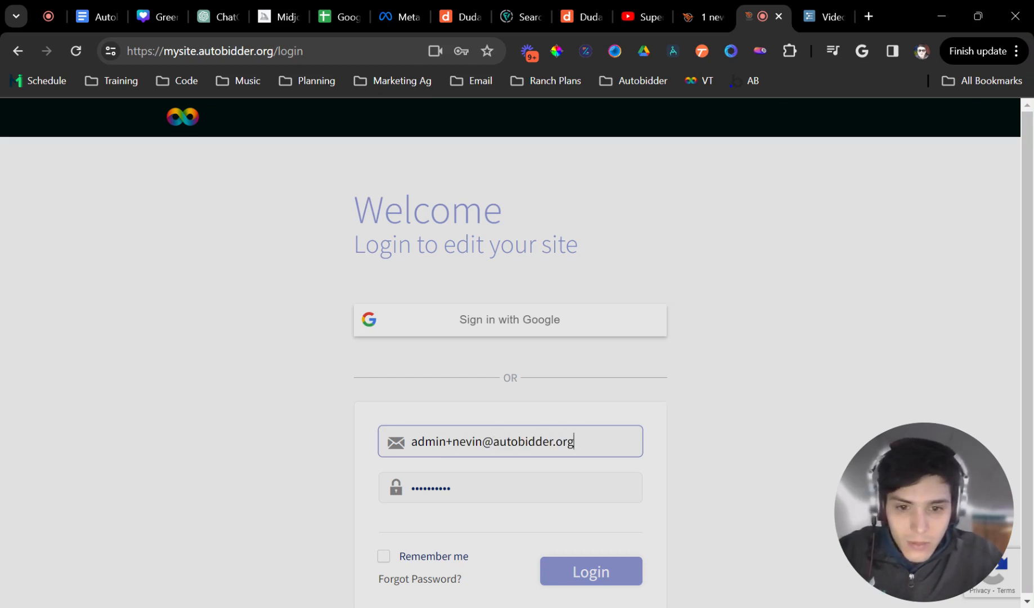
{"action": "key", "text": "Tab"}
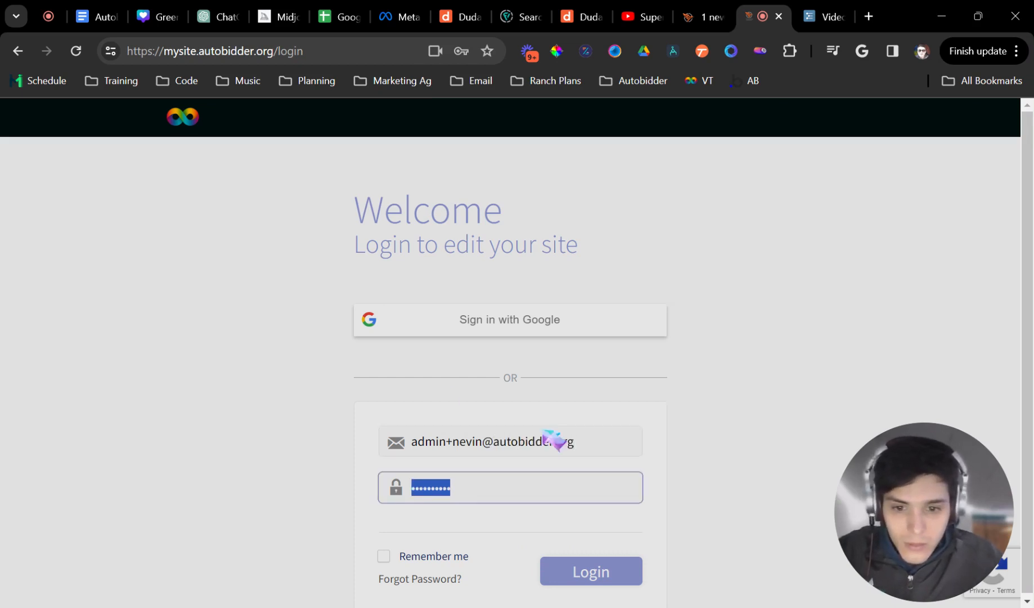
{"action": "key", "text": "ctrl+v"}
{"action": "key", "text": "ctrl+a"}
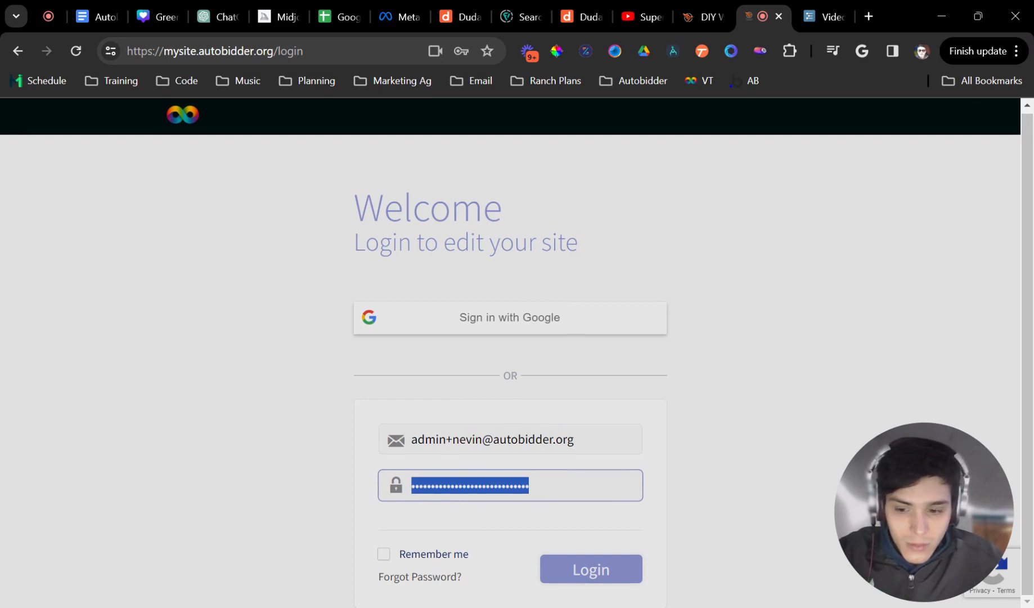
{"action": "type", "text": "••"}
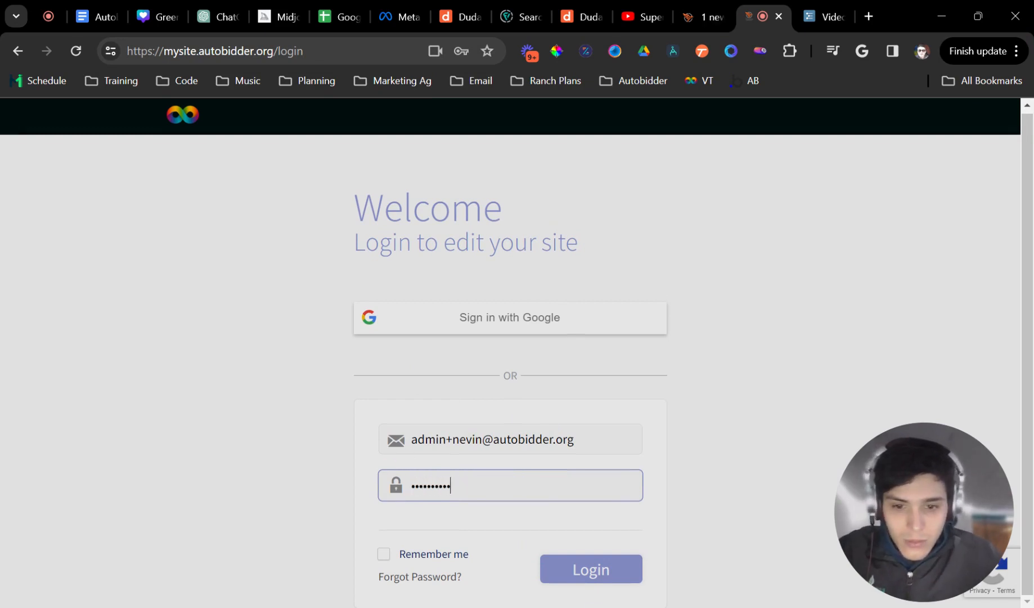
{"action": "left_click", "coordinate": [607, 569]}
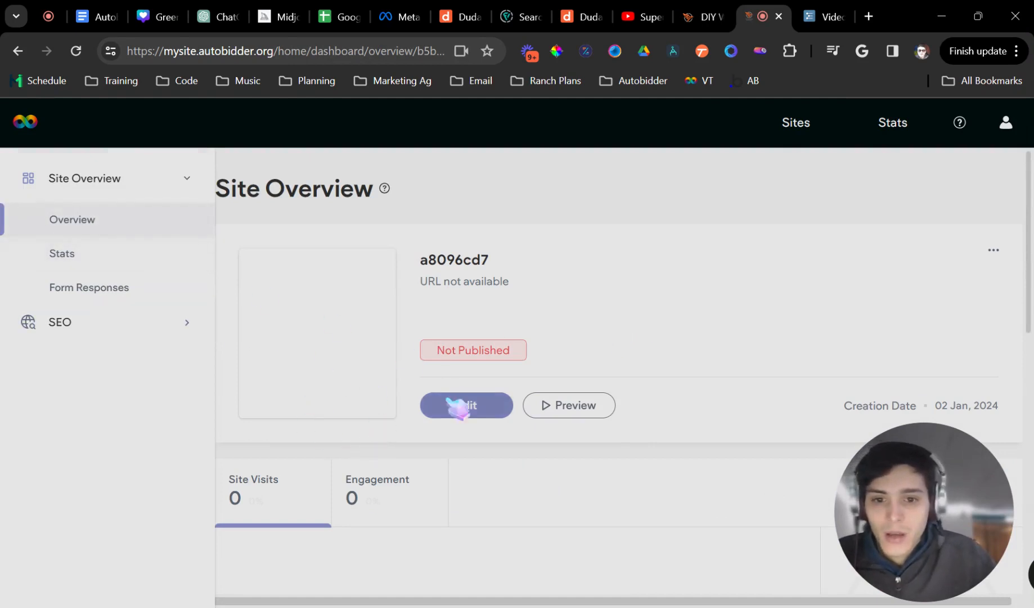
- Look through the site's Stats, Form Responses and Page SEO settings
{"action": "left_click", "coordinate": [176, 180]}
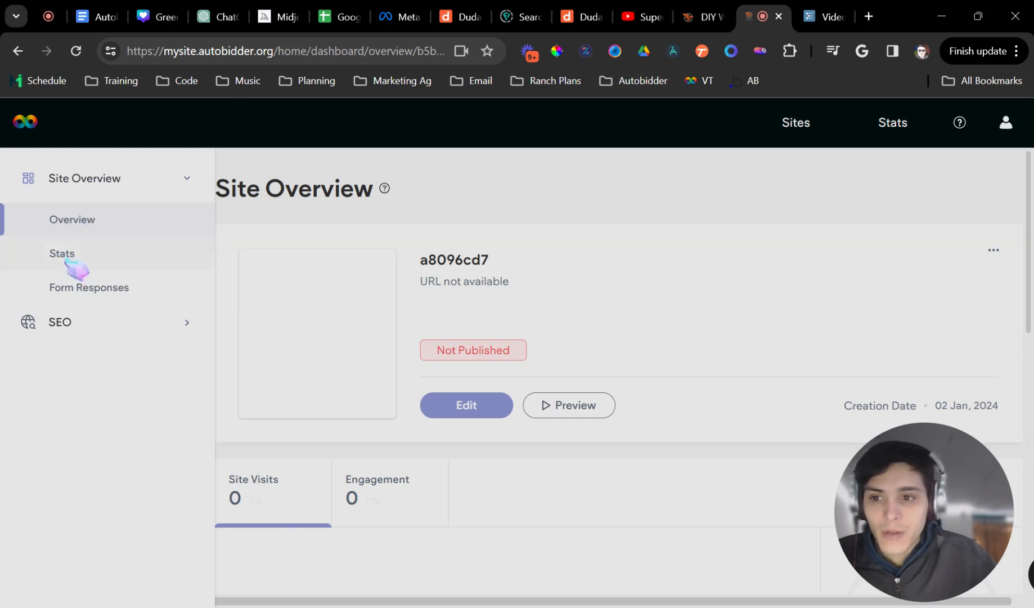
{"action": "left_click", "coordinate": [66, 257]}
{"action": "left_click", "coordinate": [74, 290]}
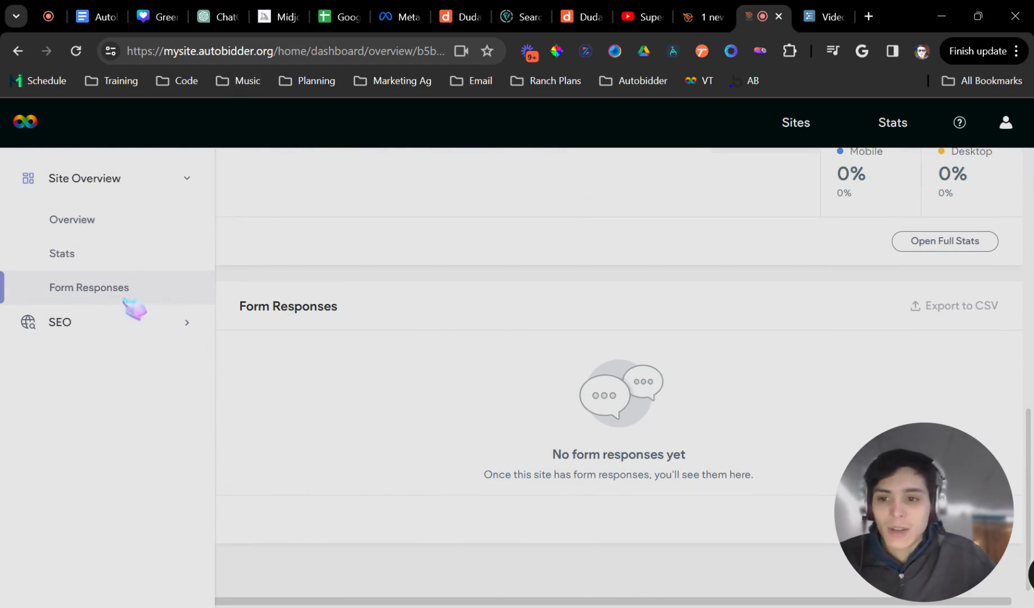
{"action": "left_click", "coordinate": [169, 330]}
{"action": "scroll", "coordinate": [448, 446], "scroll_direction": "down", "scroll_amount": 3}
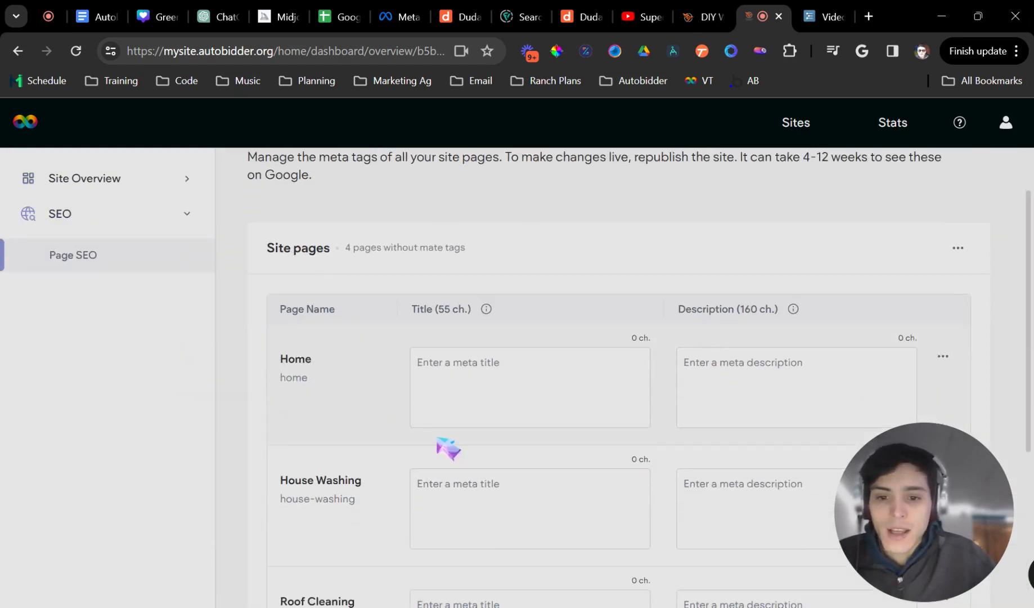
{"action": "scroll", "coordinate": [619, 377], "scroll_direction": "down", "scroll_amount": 2}
{"action": "scroll", "coordinate": [619, 377], "scroll_direction": "up", "scroll_amount": 6}
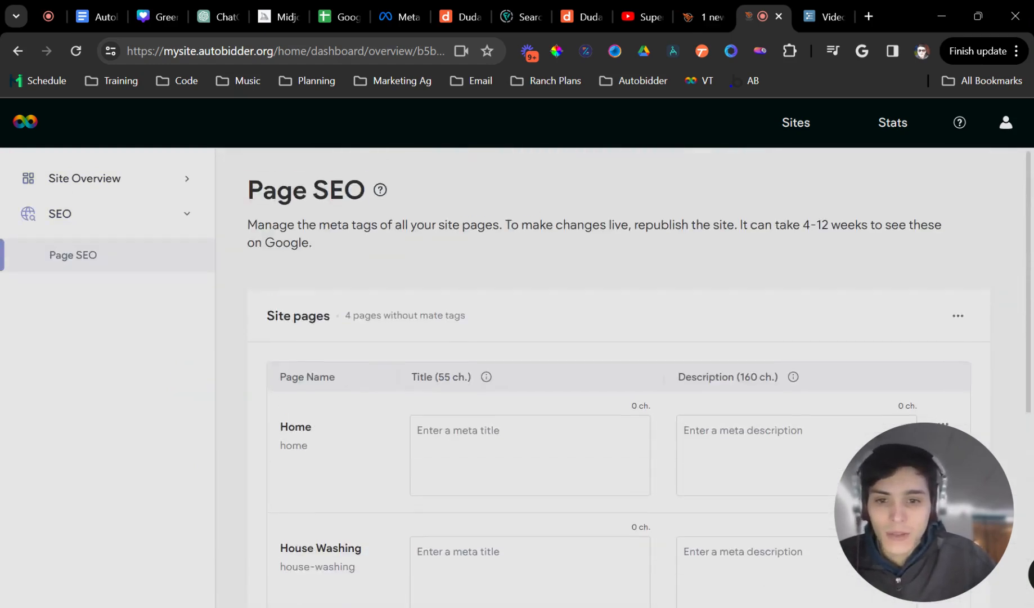
- Return to the Site Overview and open the site in the editor
{"action": "left_click", "coordinate": [100, 213]}
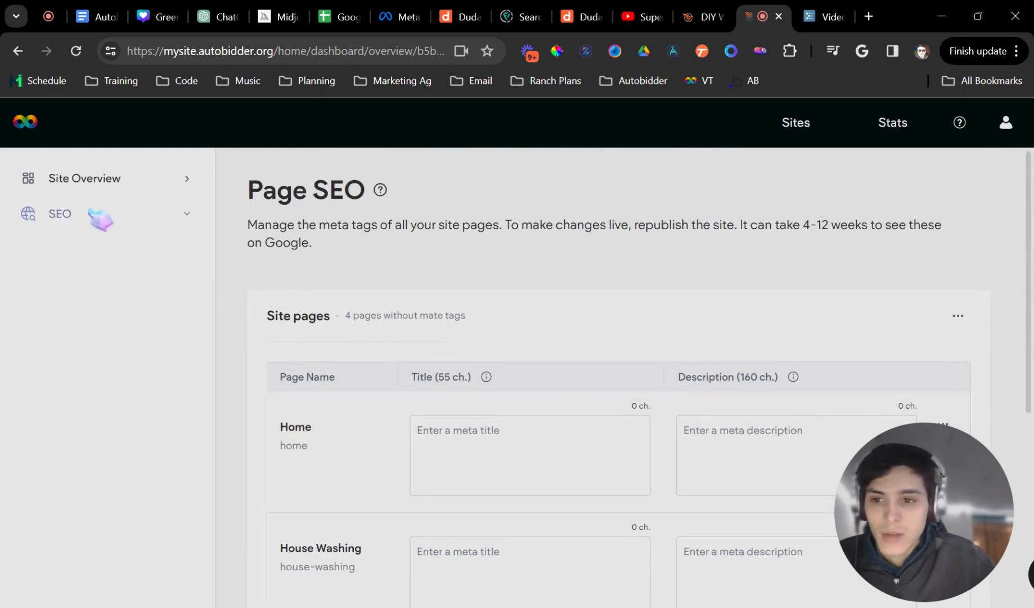
{"action": "left_click", "coordinate": [93, 179]}
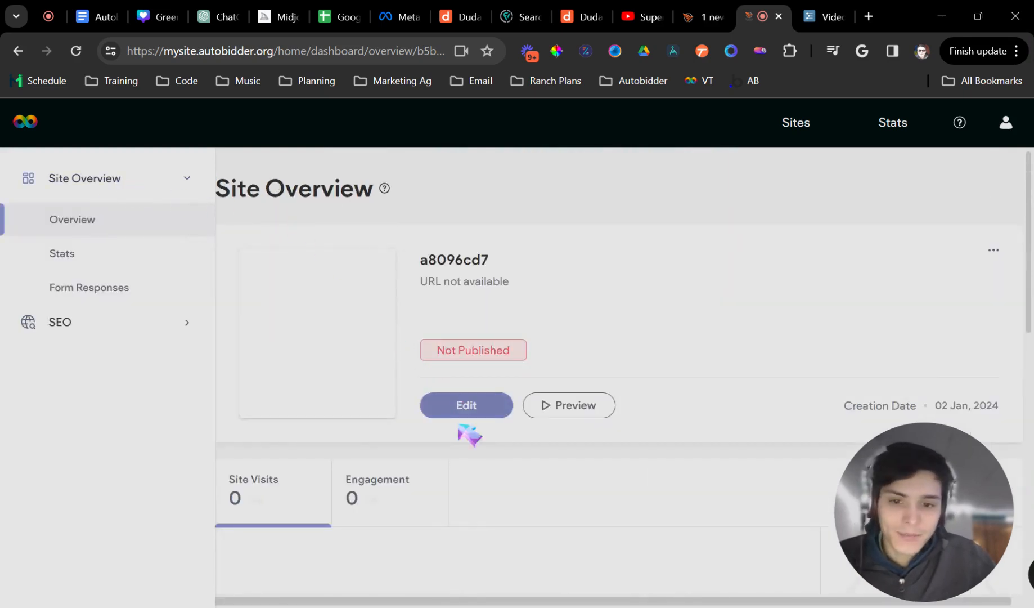
{"action": "left_click", "coordinate": [472, 406]}
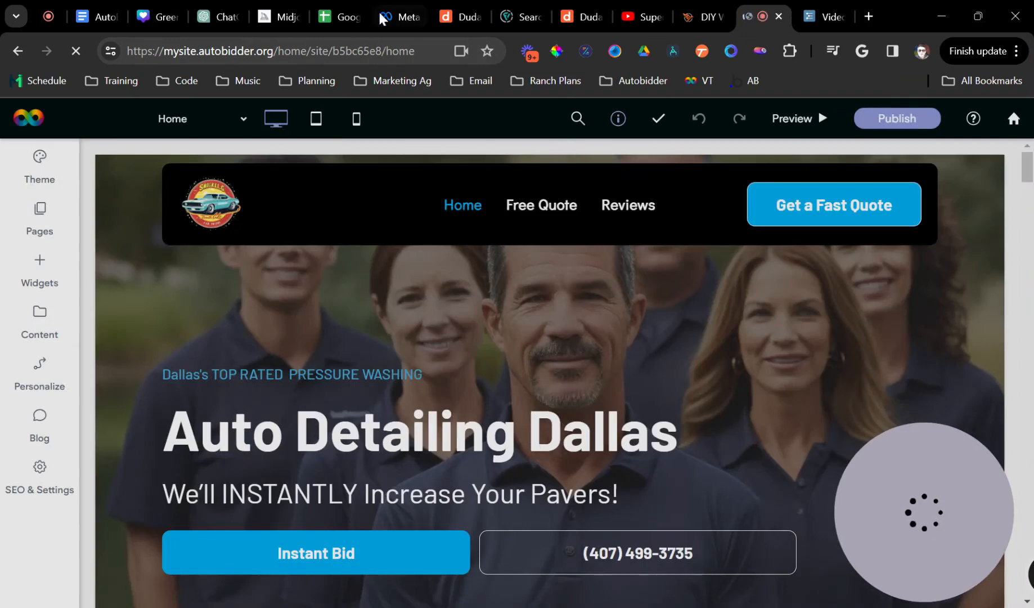
- Bring the site editor tab forward and open Business Info in the Content Library
{"action": "left_click_drag", "start_coordinate": [278, 23], "coordinate": [801, 18]}
{"action": "left_click_drag", "start_coordinate": [694, 19], "coordinate": [772, 17]}
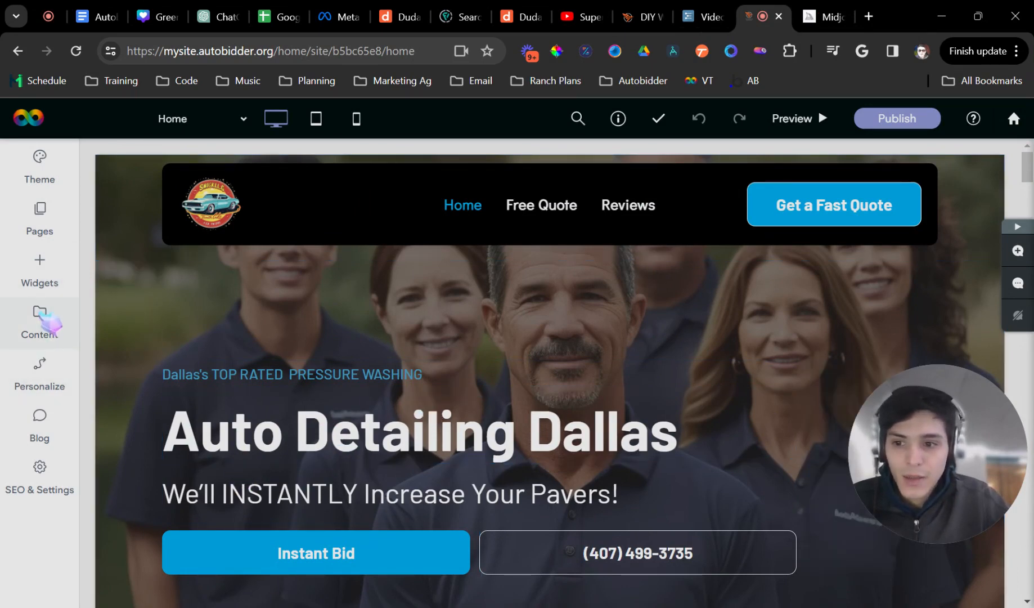
{"action": "left_click", "coordinate": [67, 326]}
{"action": "left_click", "coordinate": [152, 319]}
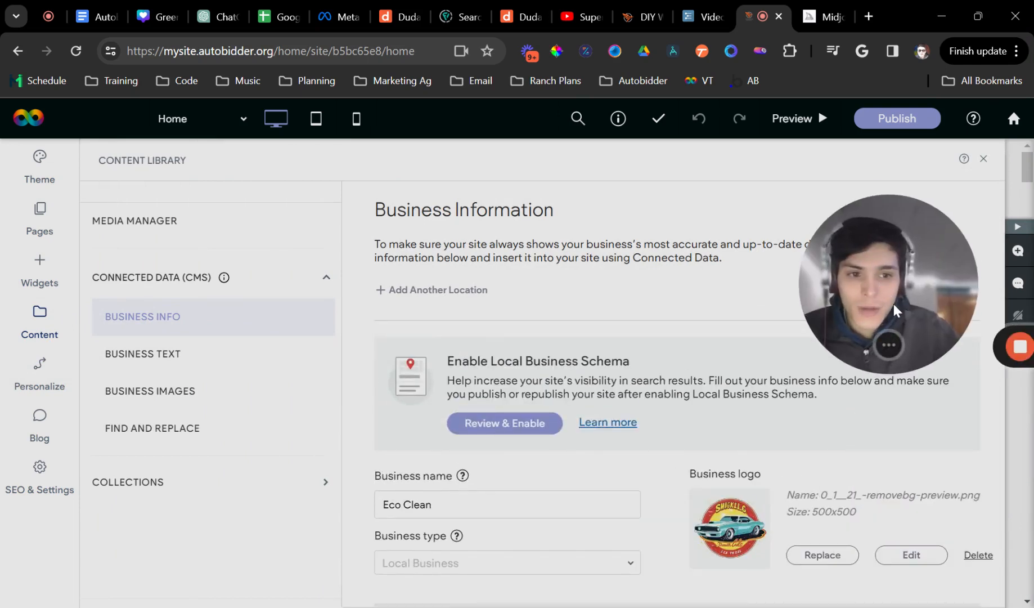
- Review the Business Info panel and the Eco Clean business name
{"action": "left_click_drag", "start_coordinate": [891, 295], "coordinate": [940, 206]}
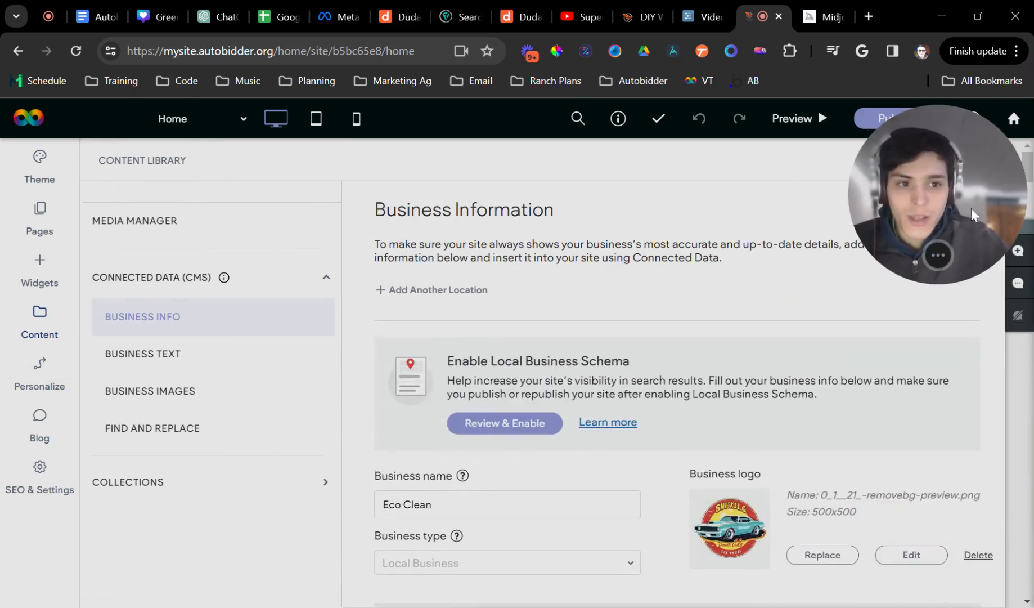
{"action": "scroll", "coordinate": [554, 526], "scroll_direction": "down", "scroll_amount": 3}
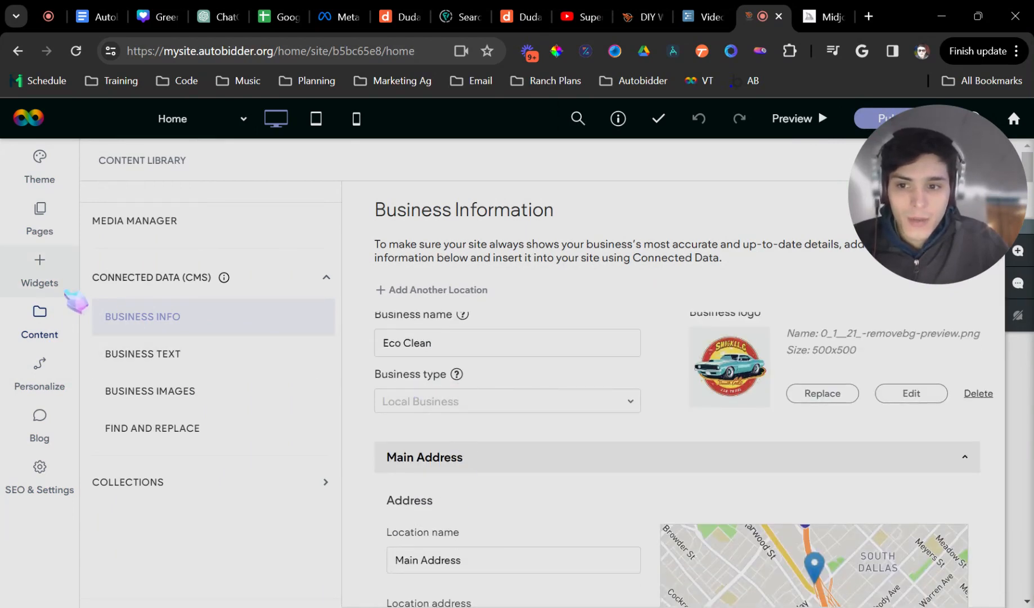
{"action": "scroll", "coordinate": [492, 381], "scroll_direction": "up", "scroll_amount": 2}
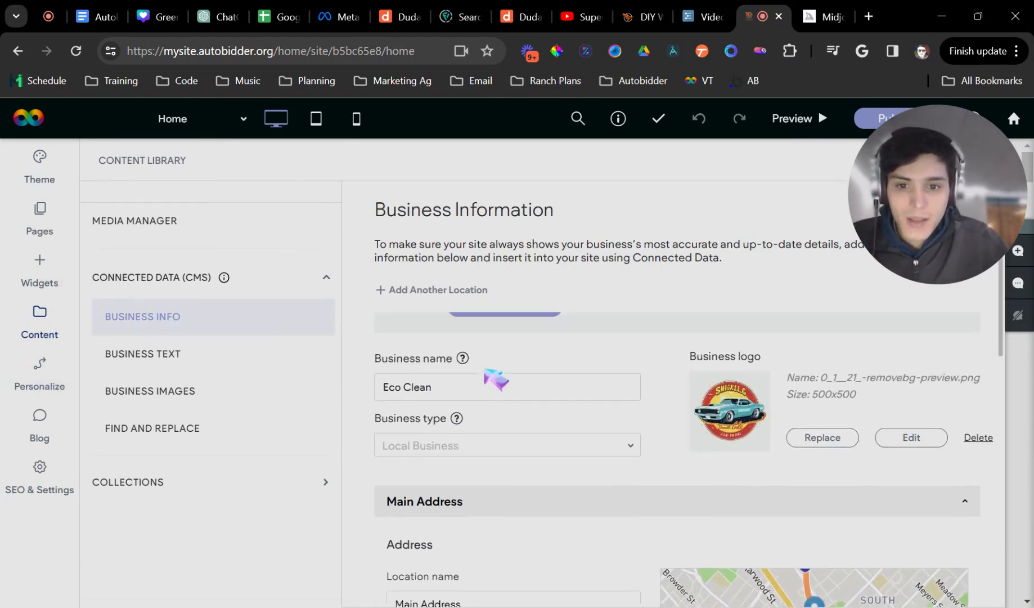
{"action": "left_click_drag", "start_coordinate": [433, 423], "coordinate": [381, 424]}
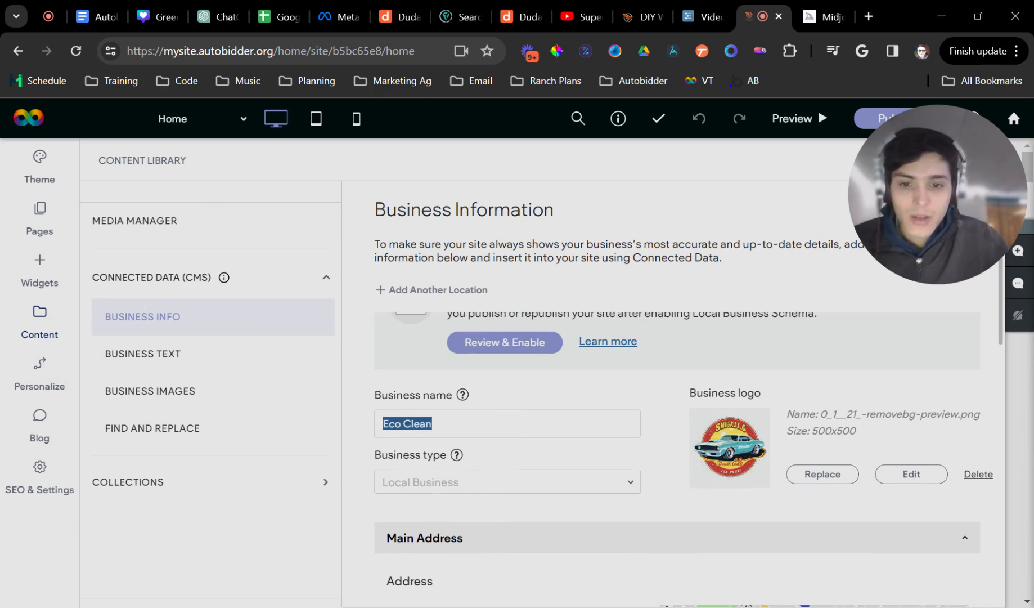
{"action": "key", "text": "Right"}
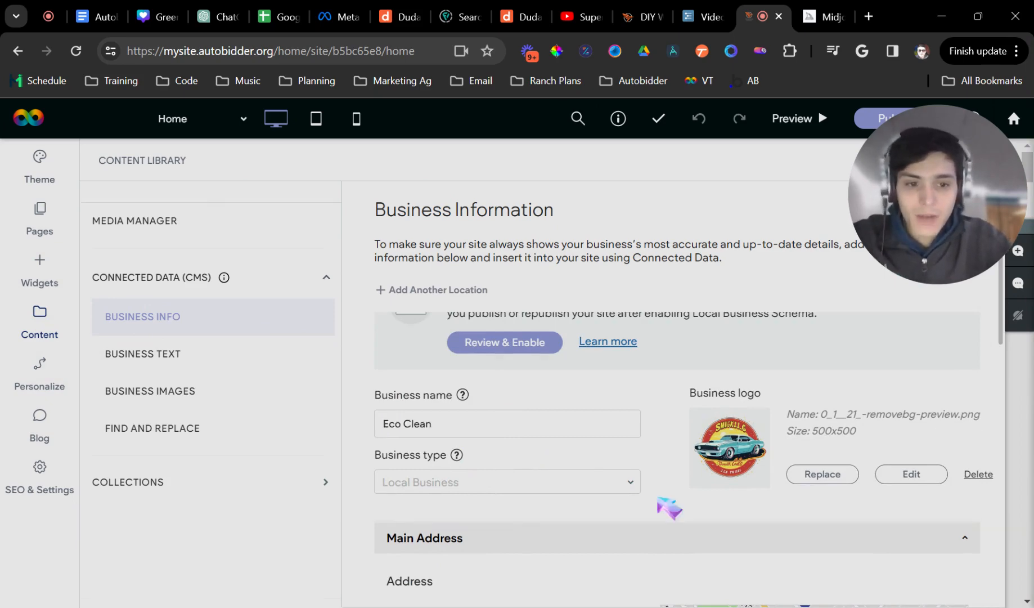
{"action": "scroll", "coordinate": [752, 529], "scroll_direction": "down", "scroll_amount": 4}
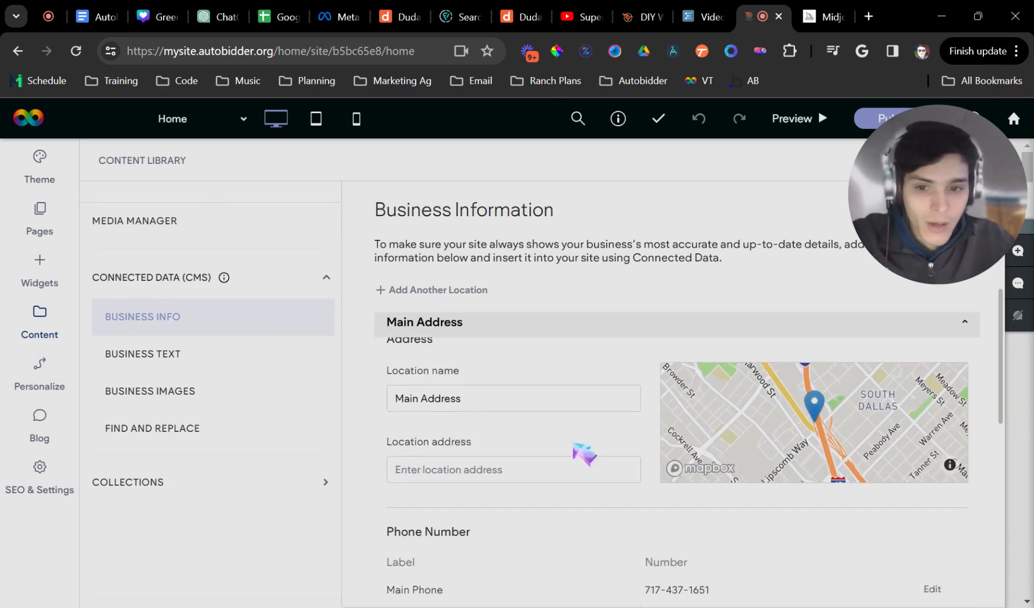
- Set the location address to the Harrisburg, PA 17101 suggestion
{"action": "left_click", "coordinate": [439, 470]}
{"action": "type", "text": "H"}
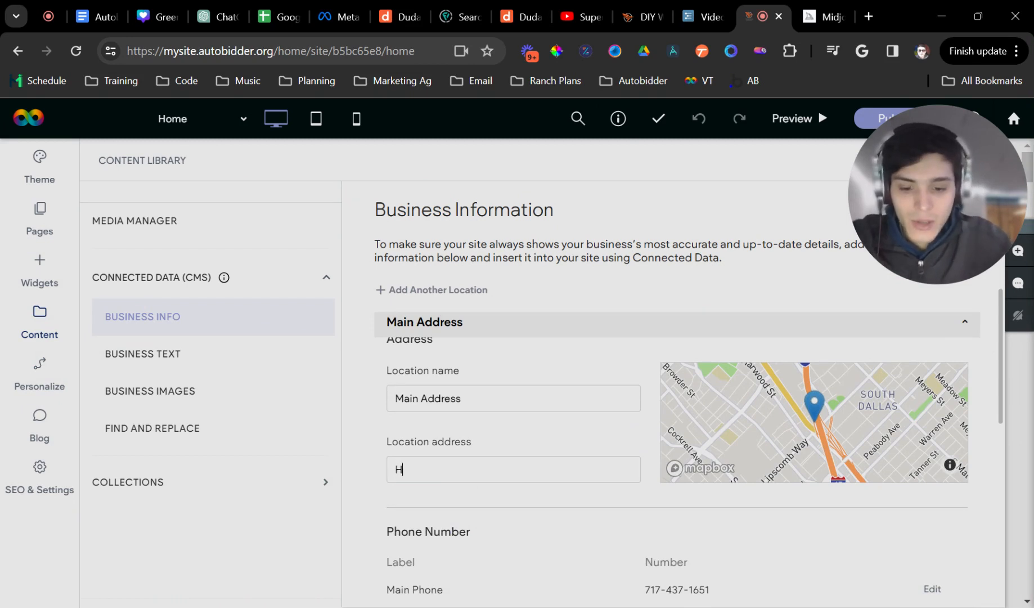
{"action": "type", "text": "arrisburg"}
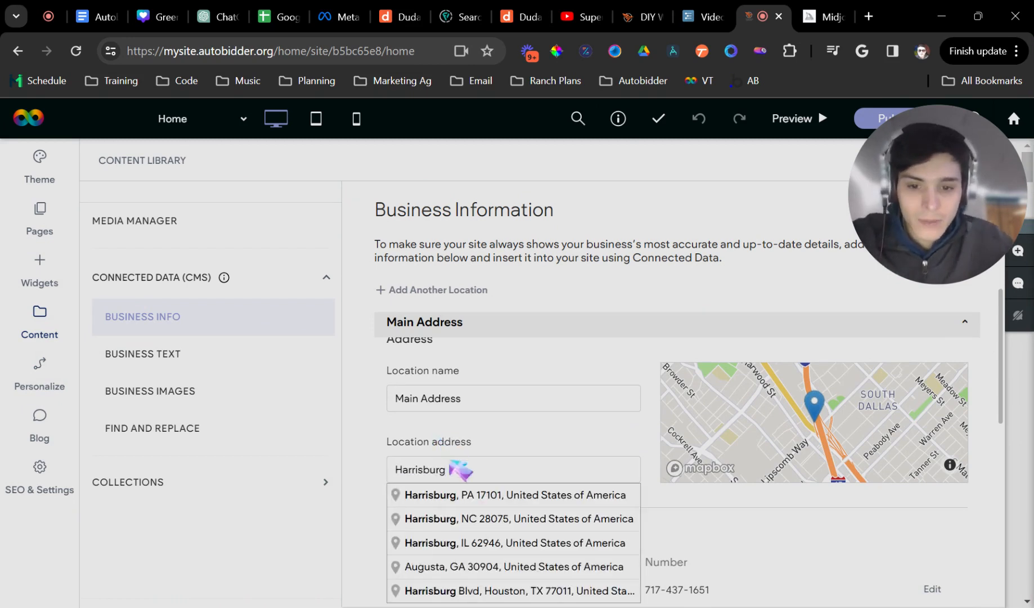
{"action": "left_click", "coordinate": [469, 498]}
{"action": "scroll", "coordinate": [675, 462], "scroll_direction": "down", "scroll_amount": 3}
{"action": "left_click_drag", "start_coordinate": [674, 462], "coordinate": [730, 485]}
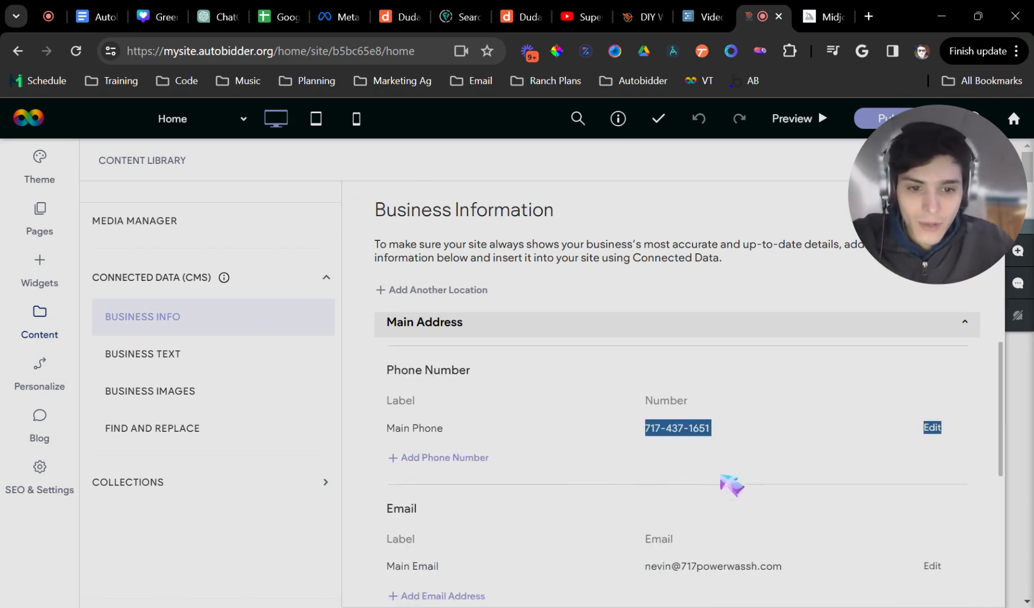
{"action": "scroll", "coordinate": [729, 485], "scroll_direction": "down", "scroll_amount": 3}
{"action": "left_click_drag", "start_coordinate": [658, 405], "coordinate": [755, 415]}
{"action": "scroll", "coordinate": [760, 450], "scroll_direction": "up", "scroll_amount": 3}
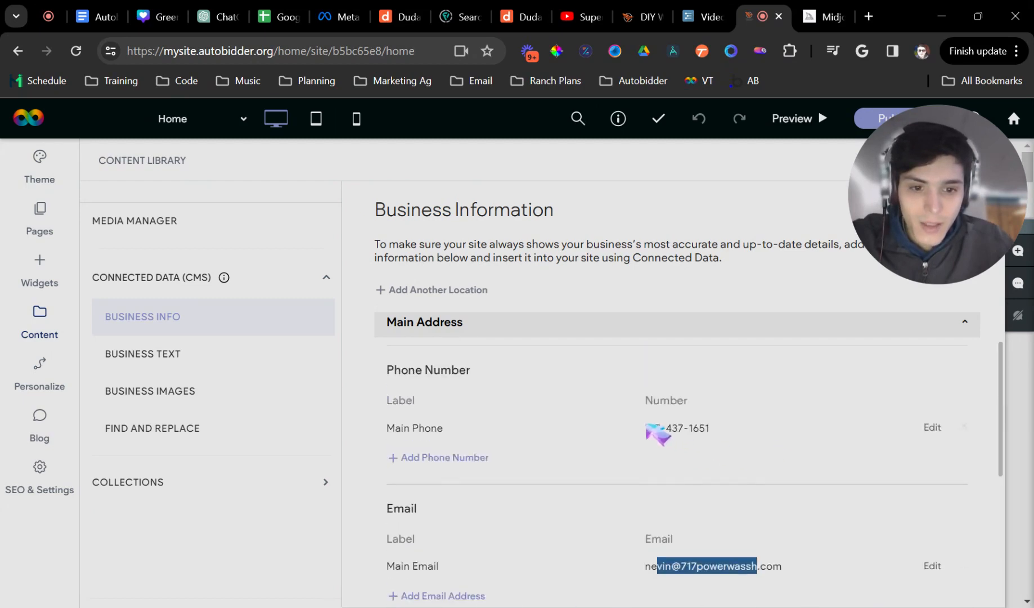
{"action": "left_click_drag", "start_coordinate": [647, 427], "coordinate": [757, 445]}
{"action": "scroll", "coordinate": [764, 441], "scroll_direction": "down", "scroll_amount": 7}
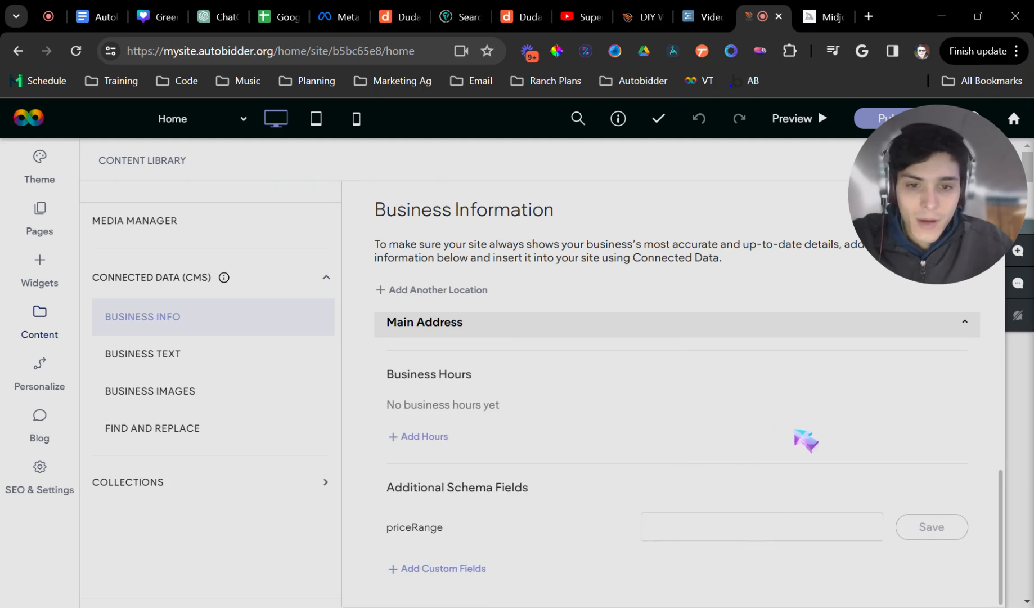
{"action": "scroll", "coordinate": [725, 423], "scroll_direction": "up", "scroll_amount": 4}
{"action": "scroll", "coordinate": [371, 422], "scroll_direction": "down", "scroll_amount": 1}
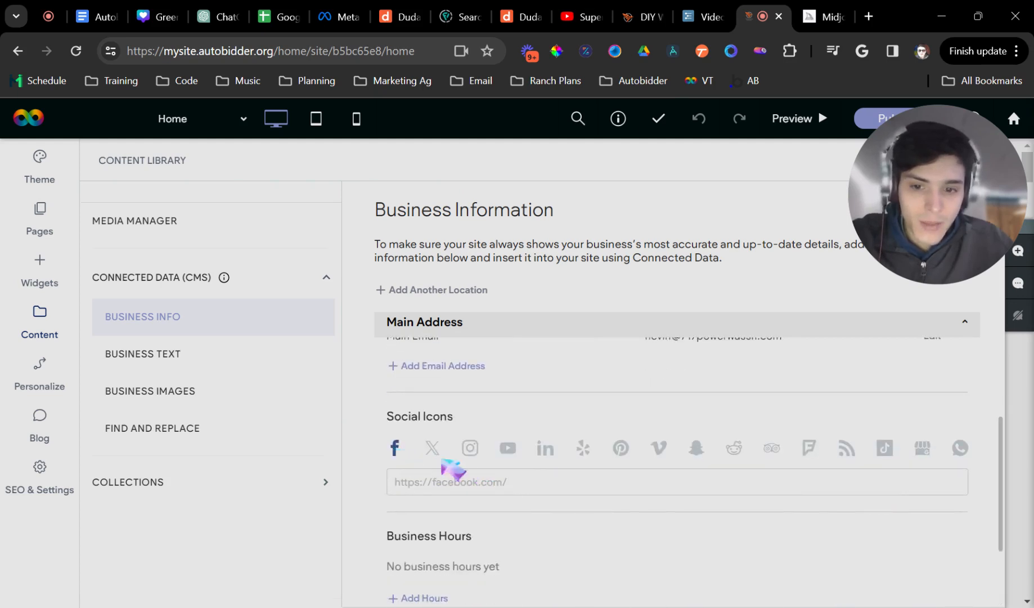
- Check the Instagram, LinkedIn and Yelp social links and schema note, then view Business Text
{"action": "left_click", "coordinate": [473, 450]}
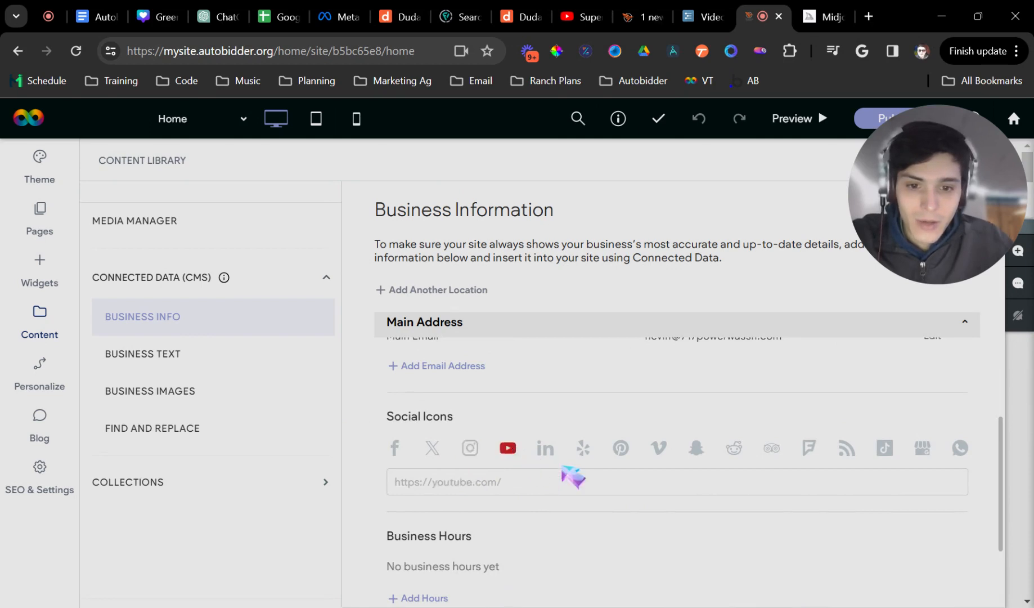
{"action": "left_click", "coordinate": [546, 448]}
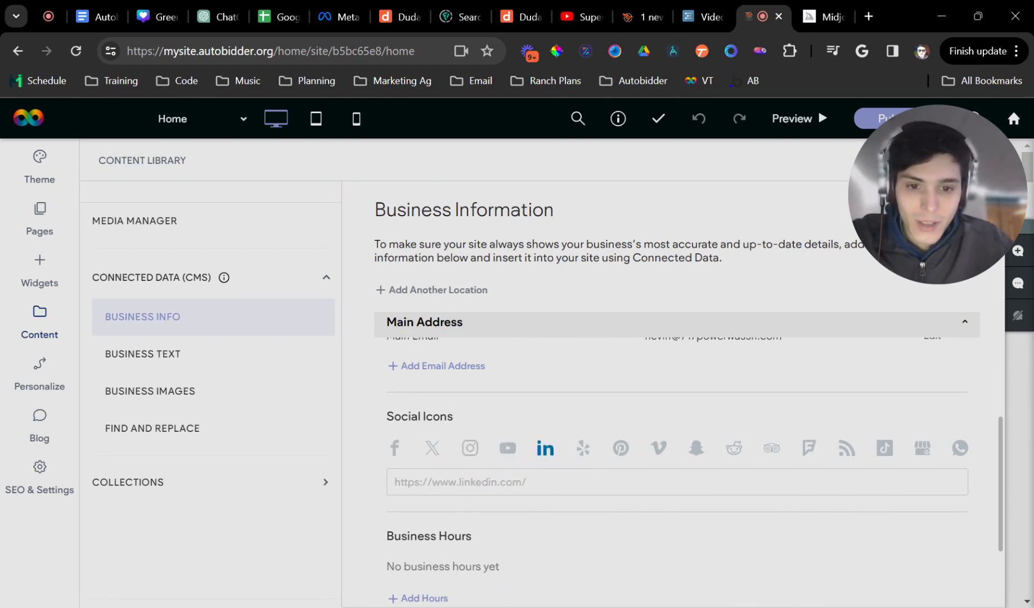
{"action": "left_click", "coordinate": [583, 448]}
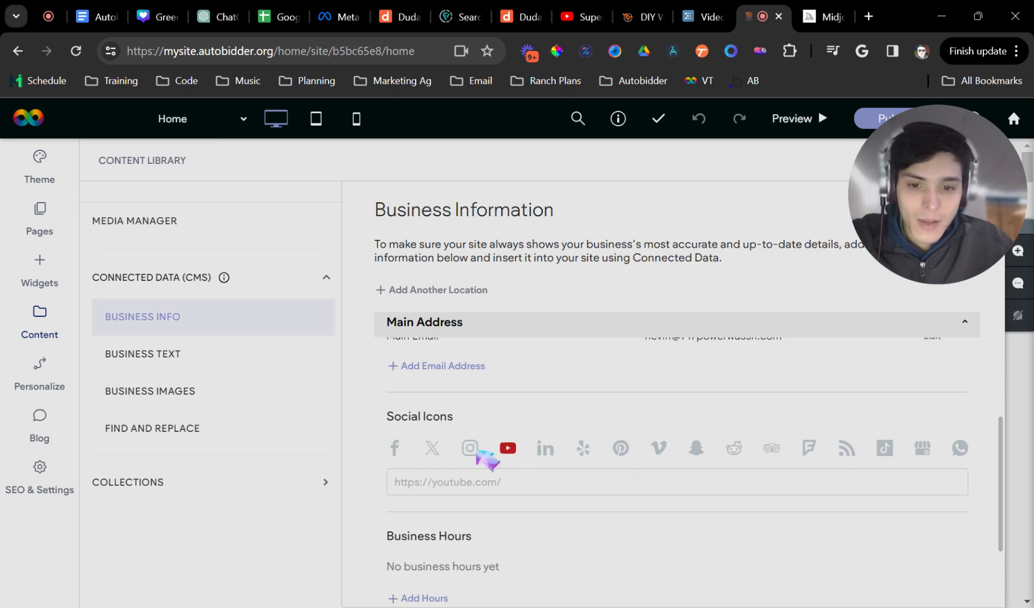
{"action": "scroll", "coordinate": [485, 462], "scroll_direction": "down", "scroll_amount": 3}
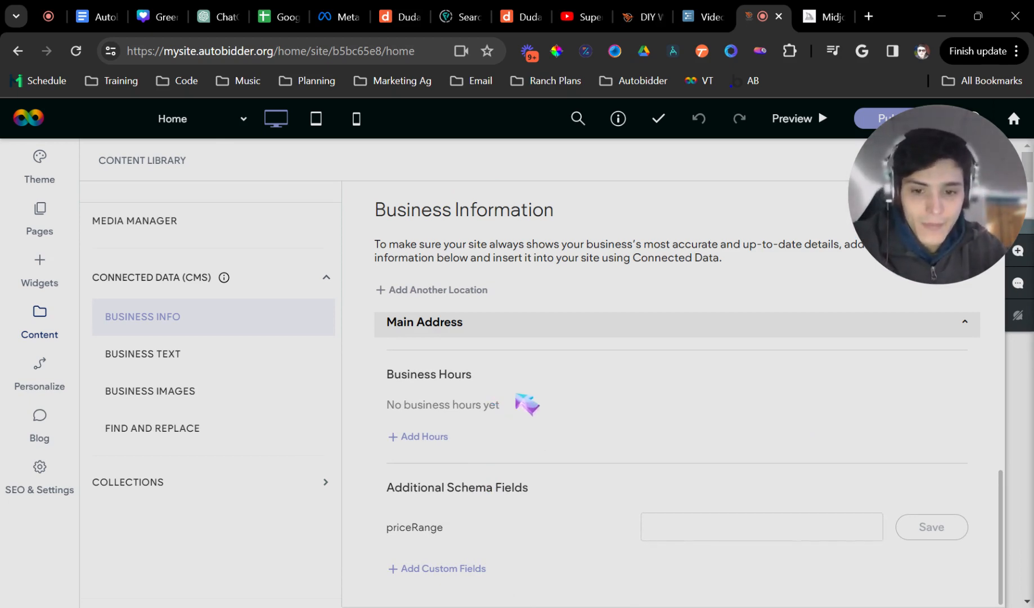
{"action": "scroll", "coordinate": [493, 430], "scroll_direction": "up", "scroll_amount": 5}
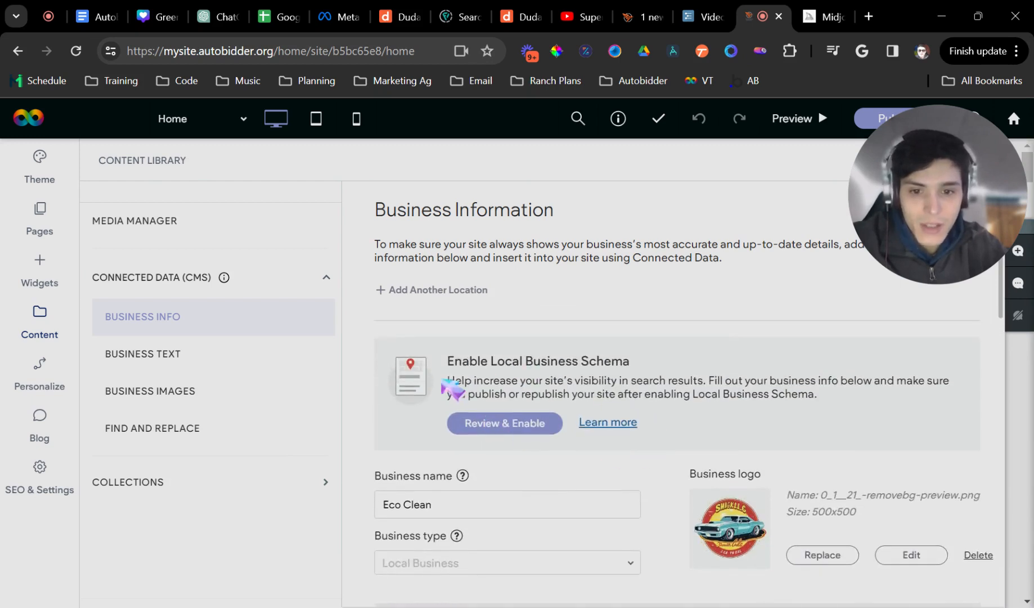
{"action": "left_click_drag", "start_coordinate": [448, 383], "coordinate": [531, 446]}
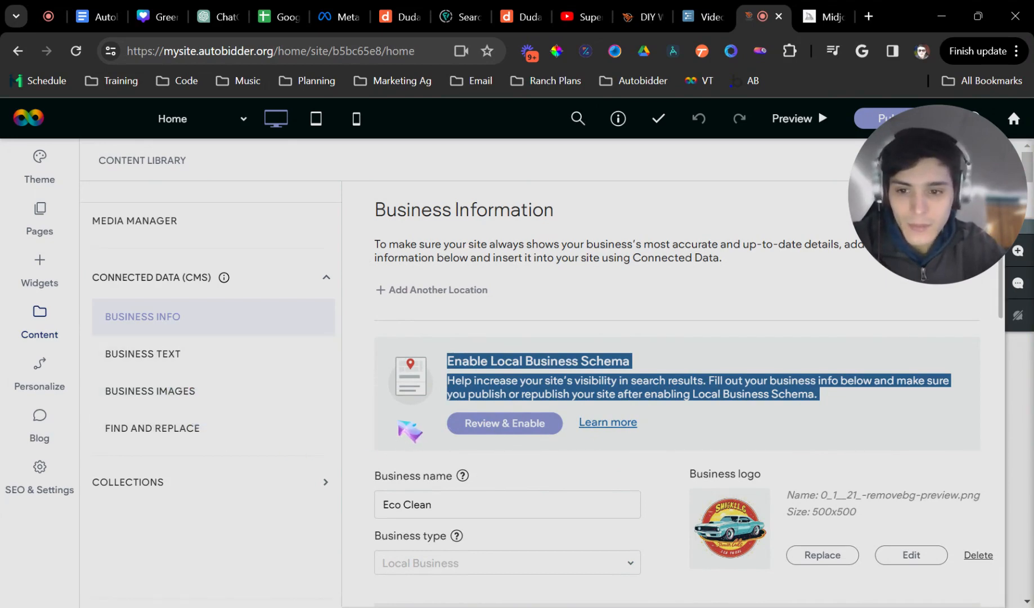
{"action": "left_click", "coordinate": [203, 359]}
{"action": "scroll", "coordinate": [420, 427], "scroll_direction": "down", "scroll_amount": 10}
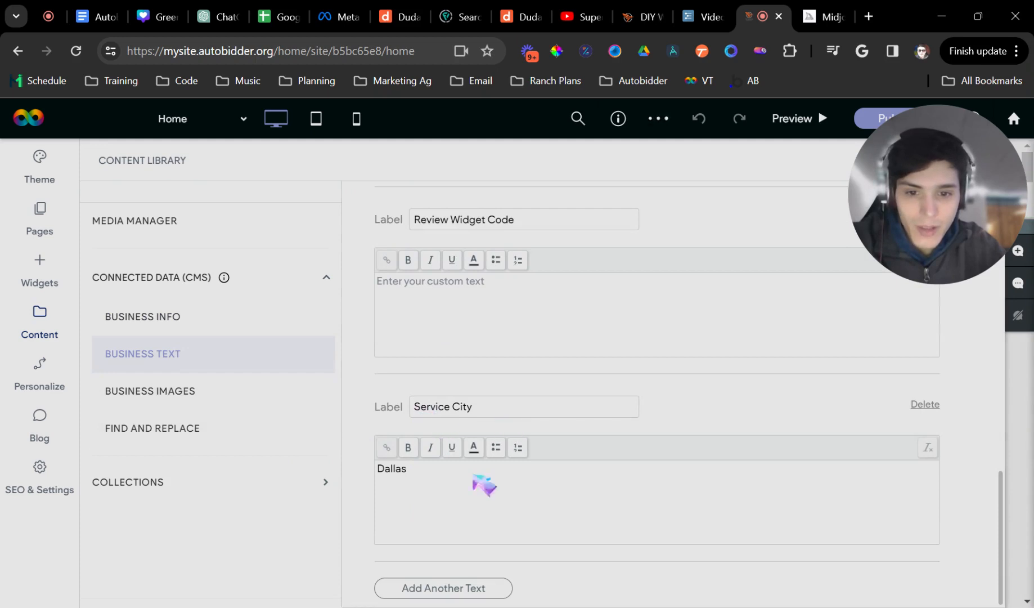
- Change the Service City from Dallas to Tampa and open the site theme settings
{"action": "double_click", "coordinate": [394, 469]}
{"action": "type", "text": "Ta"}
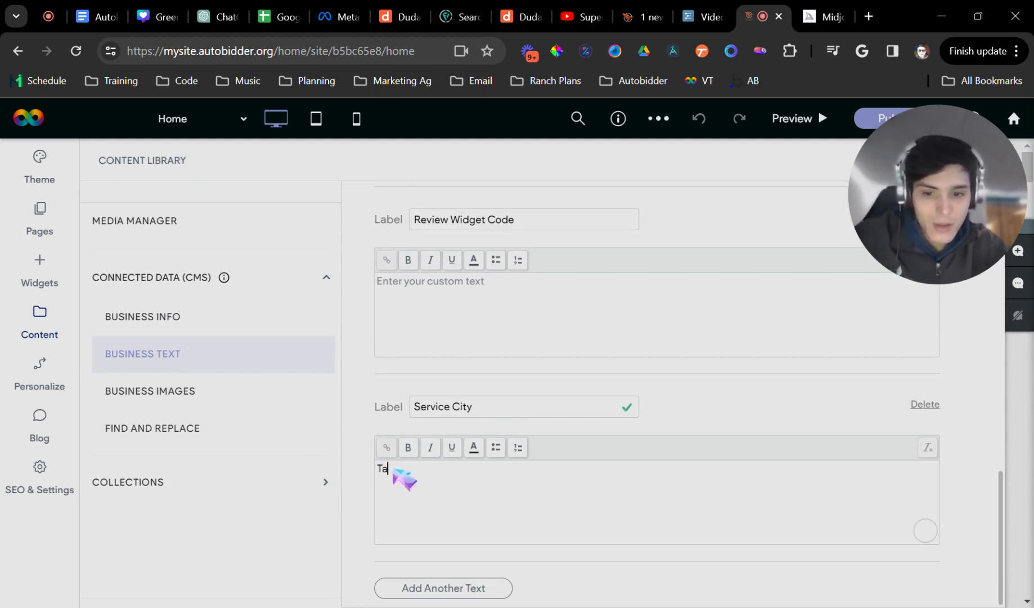
{"action": "type", "text": "mpa"}
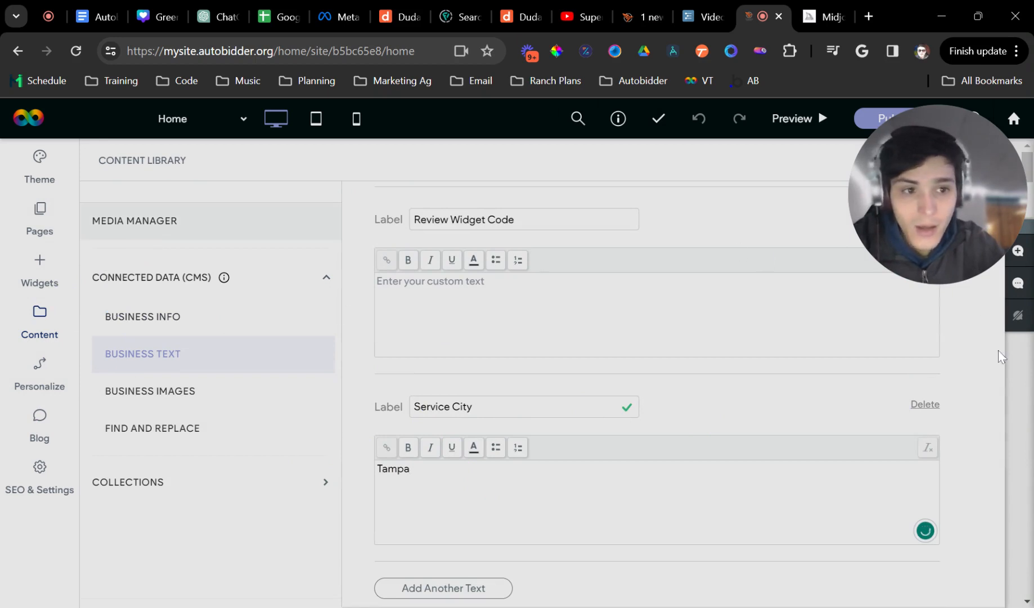
{"action": "left_click", "coordinate": [986, 158]}
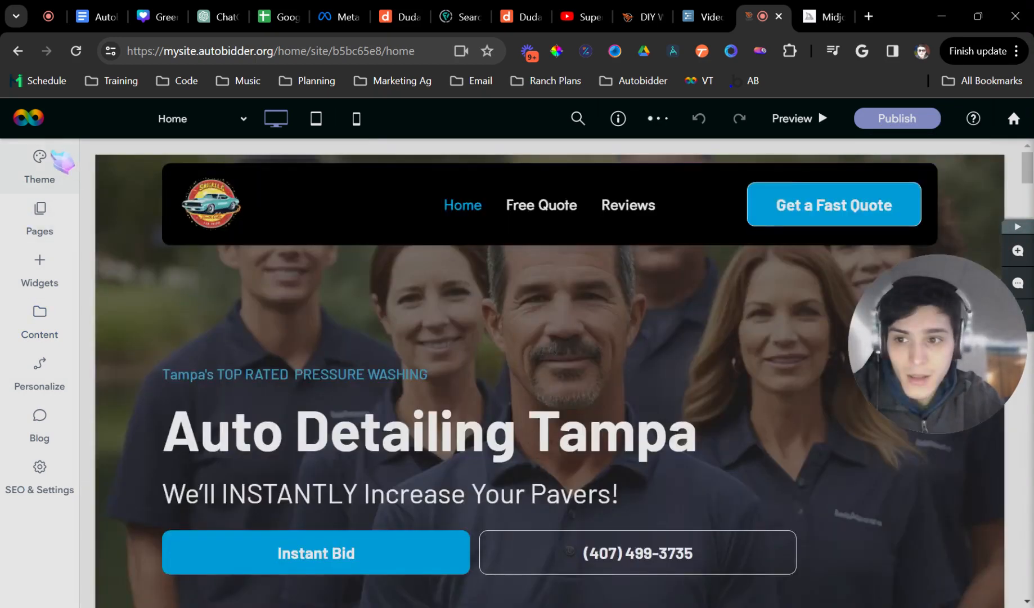
{"action": "left_click", "coordinate": [62, 160]}
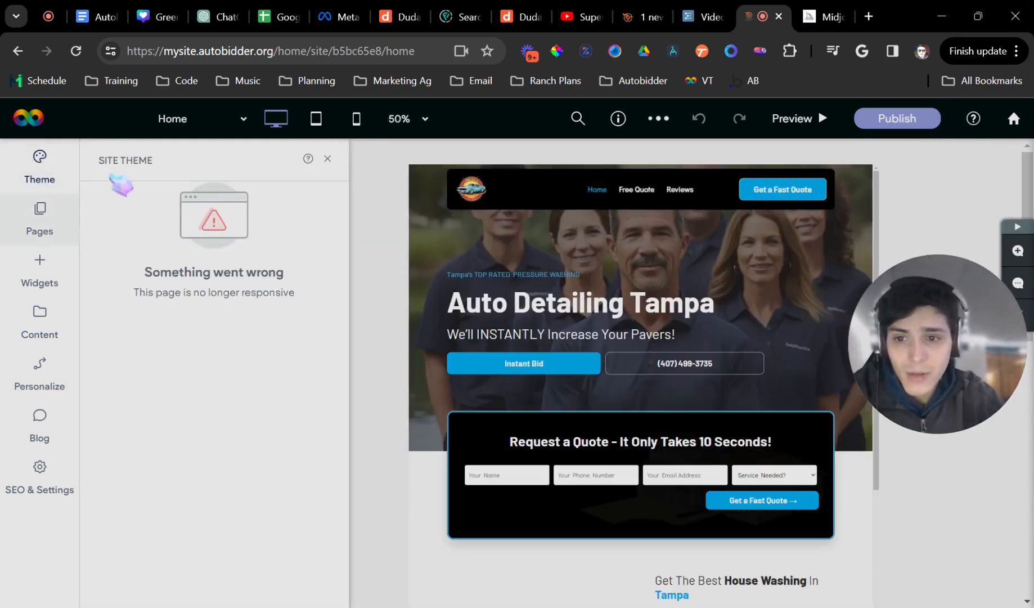
- Reopen the theme panel, dismiss its welcome message, and start editing the Primary colour
{"action": "left_click", "coordinate": [327, 160]}
{"action": "left_click", "coordinate": [61, 165]}
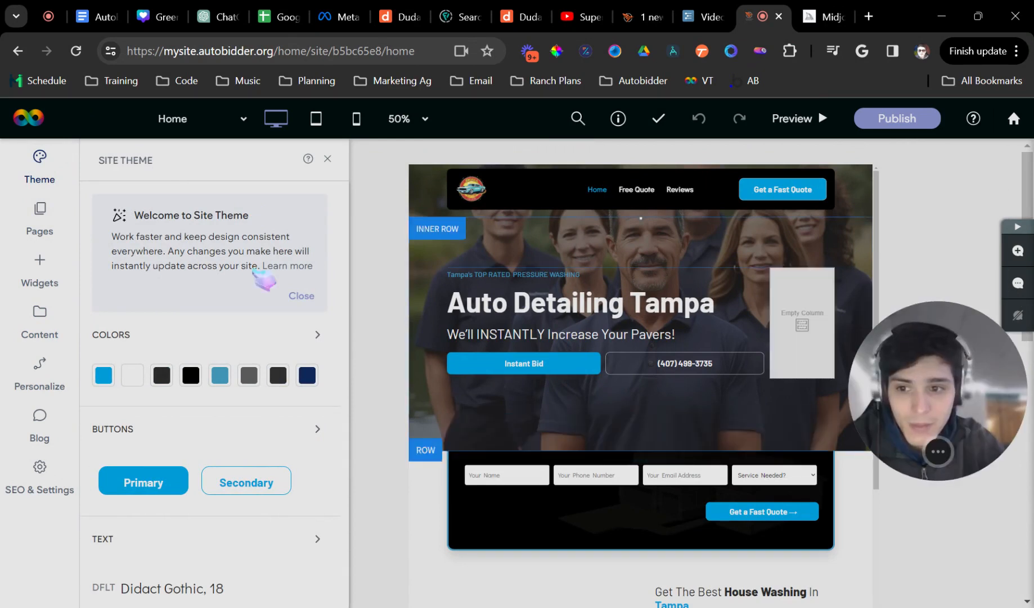
{"action": "left_click", "coordinate": [301, 298]}
{"action": "scroll", "coordinate": [276, 324], "scroll_direction": "down", "scroll_amount": 4}
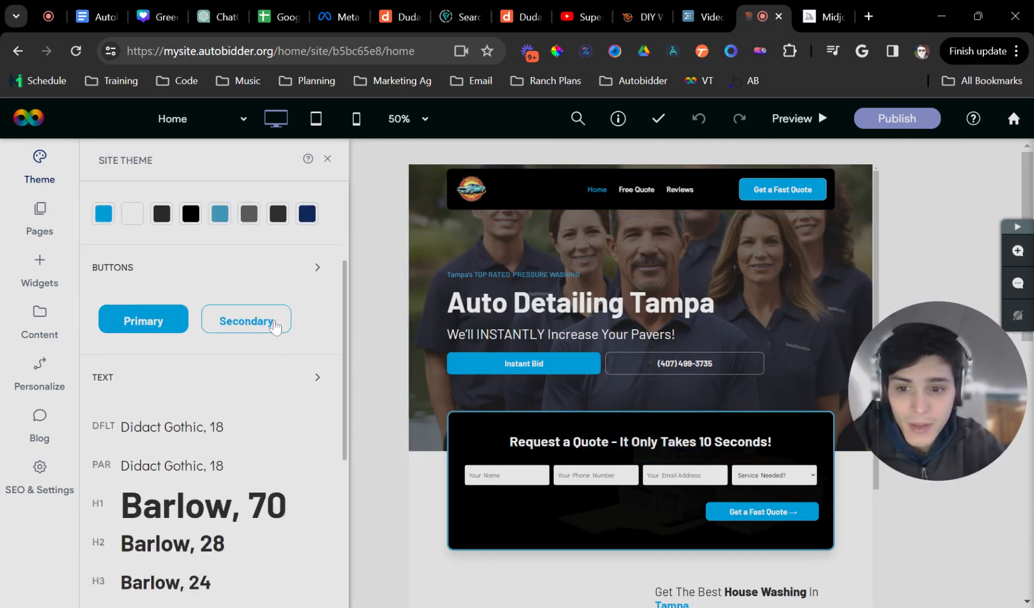
{"action": "scroll", "coordinate": [223, 259], "scroll_direction": "down", "scroll_amount": 3}
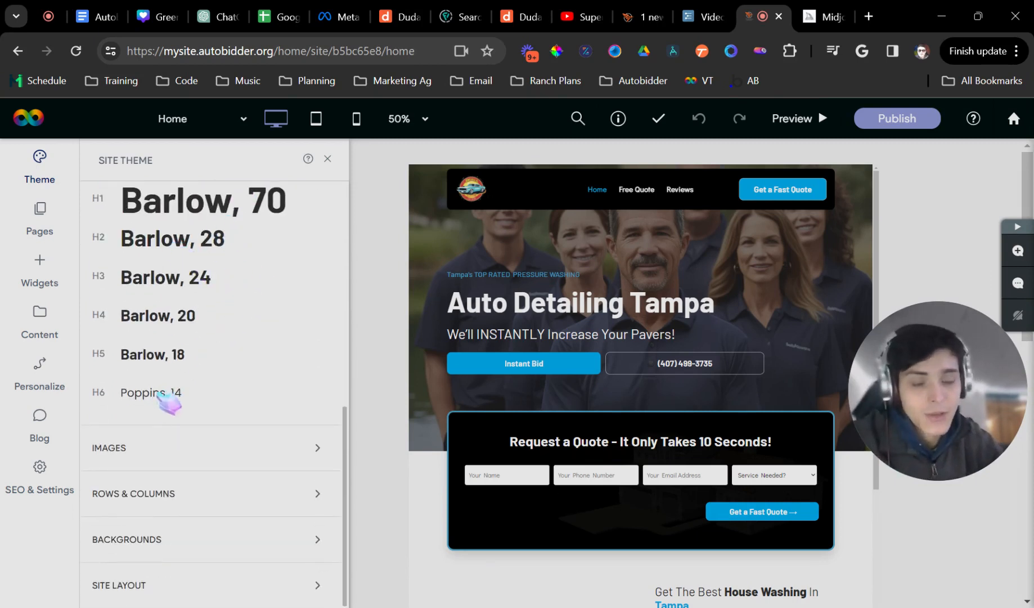
{"action": "scroll", "coordinate": [167, 397], "scroll_direction": "up", "scroll_amount": 6}
{"action": "left_click", "coordinate": [111, 378]}
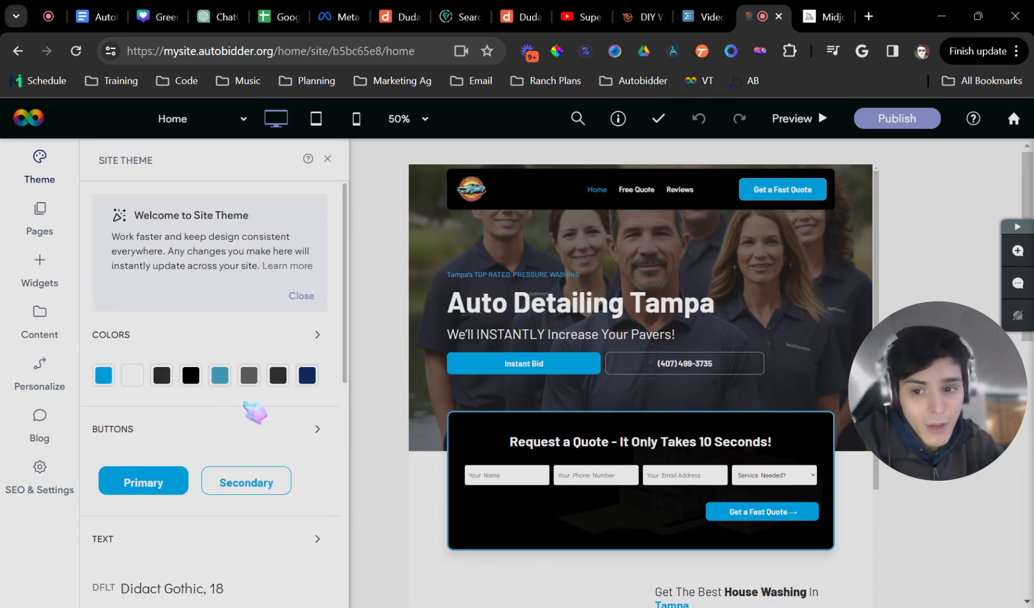
- Try several swatches and hues, then set the Primary colour to bright red #ef0014
{"action": "left_click", "coordinate": [495, 274]}
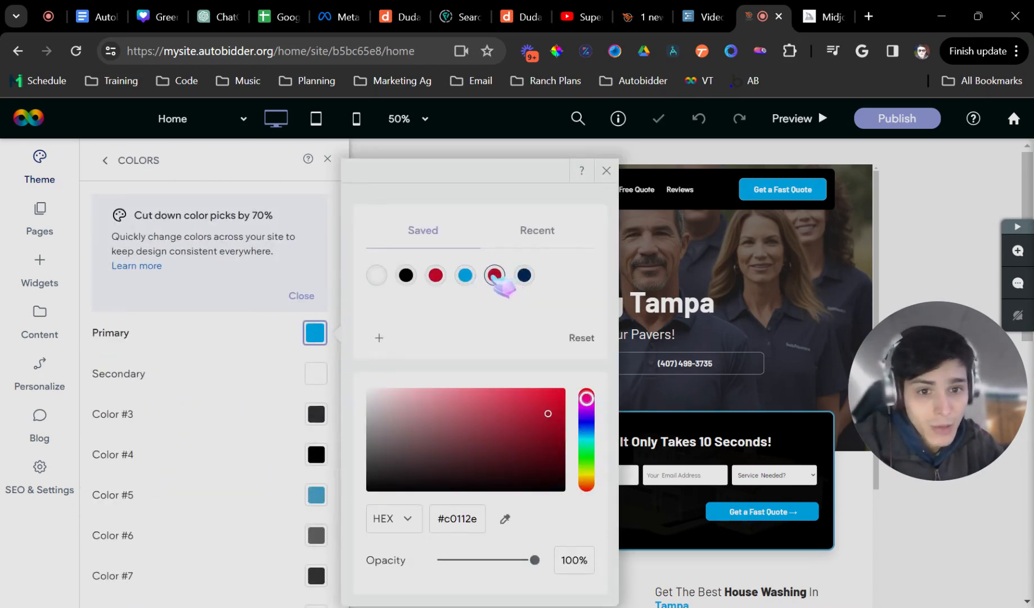
{"action": "left_click", "coordinate": [465, 275]}
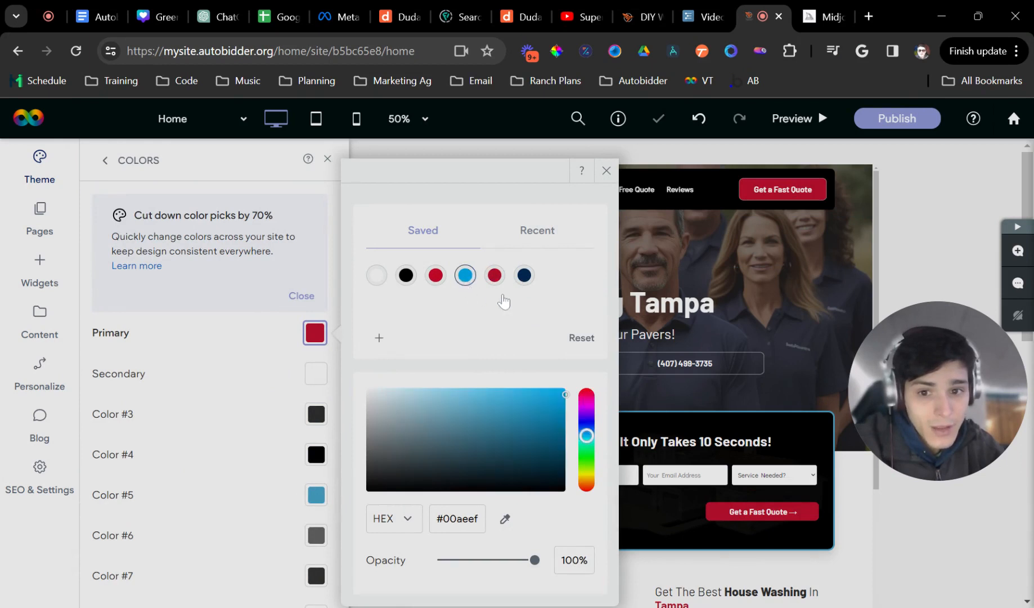
{"action": "left_click_drag", "start_coordinate": [585, 434], "coordinate": [586, 486]}
{"action": "left_click", "coordinate": [543, 401]}
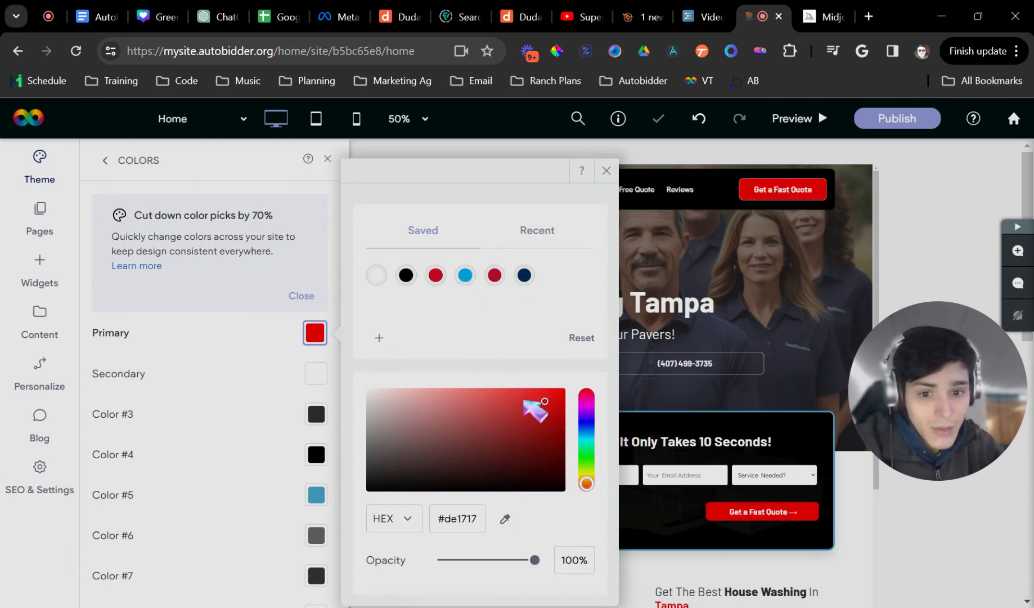
{"action": "left_click", "coordinate": [524, 275]}
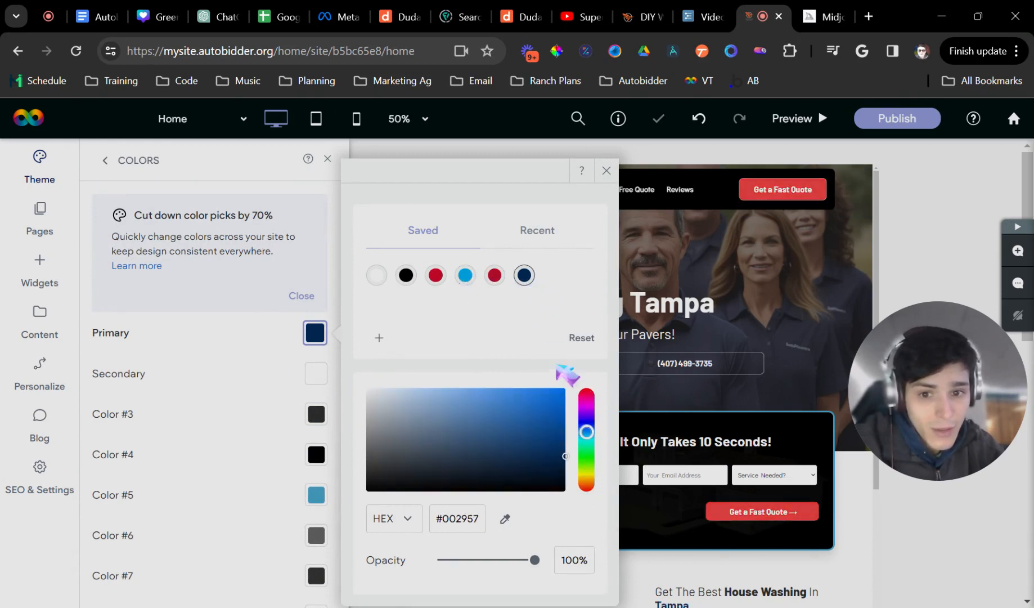
{"action": "left_click", "coordinate": [465, 274]}
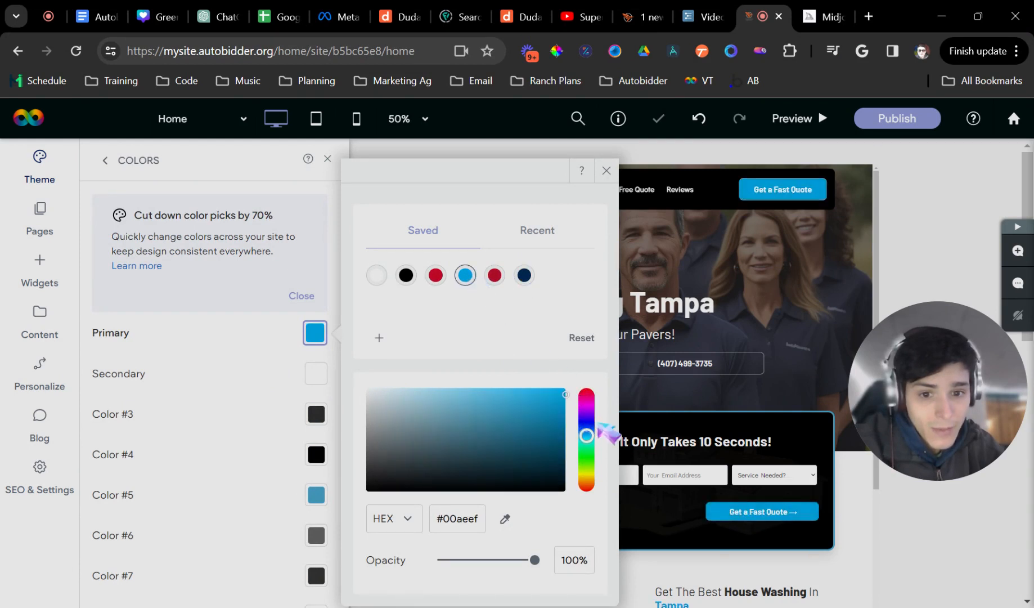
{"action": "left_click_drag", "start_coordinate": [598, 426], "coordinate": [594, 427]}
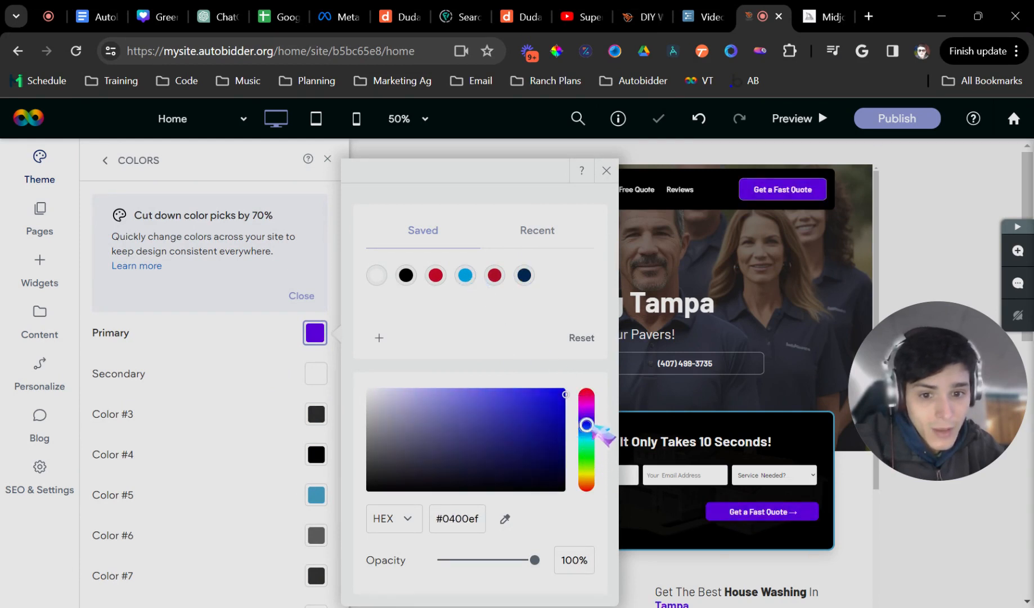
{"action": "left_click", "coordinate": [466, 278]}
{"action": "left_click_drag", "start_coordinate": [586, 437], "coordinate": [587, 398]}
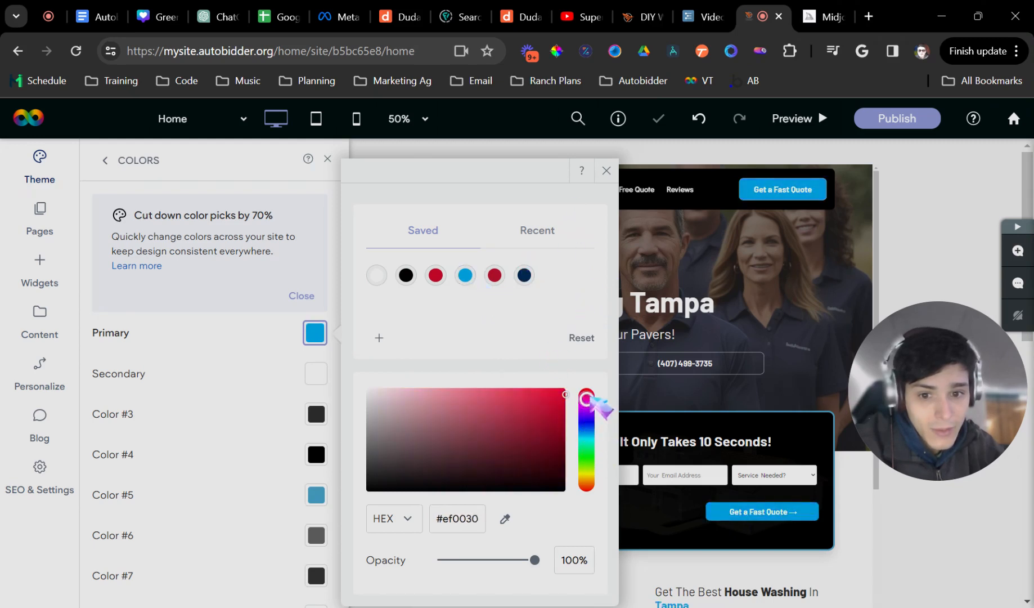
{"action": "left_click", "coordinate": [607, 170]}
{"action": "left_click", "coordinate": [328, 158]}
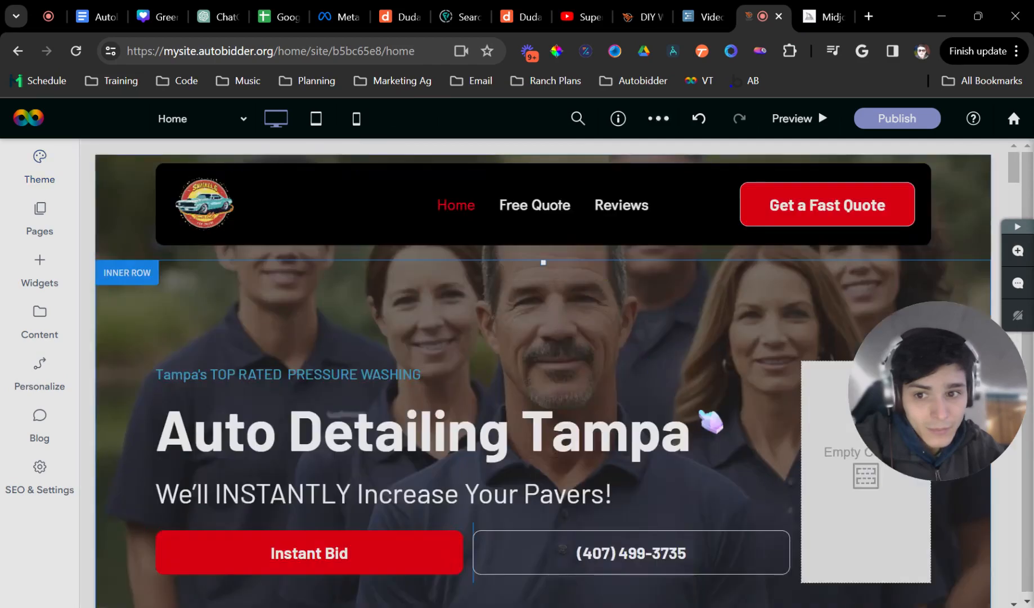
- Set theme Color #5 to the same saved red
{"action": "scroll", "coordinate": [746, 396], "scroll_direction": "down", "scroll_amount": 5}
{"action": "scroll", "coordinate": [758, 475], "scroll_direction": "down", "scroll_amount": 4}
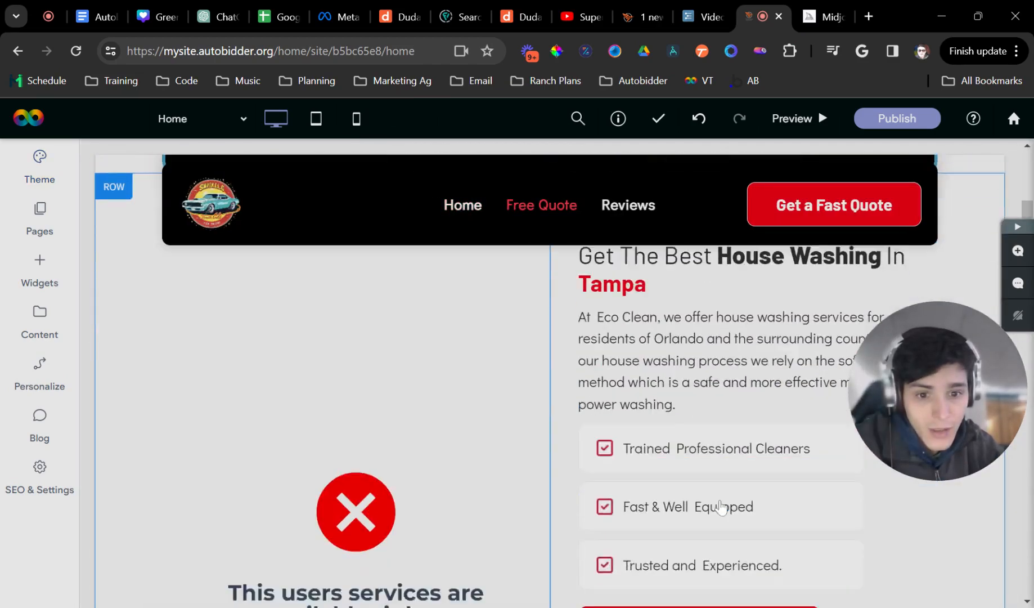
{"action": "scroll", "coordinate": [593, 478], "scroll_direction": "up", "scroll_amount": 6}
{"action": "scroll", "coordinate": [722, 439], "scroll_direction": "up", "scroll_amount": 4}
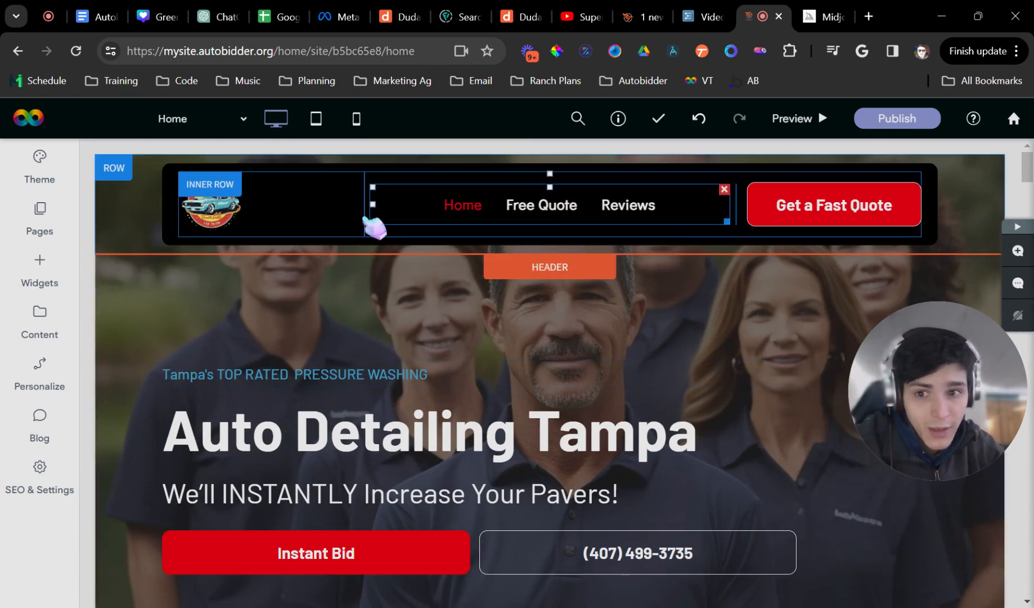
{"action": "left_click", "coordinate": [66, 182]}
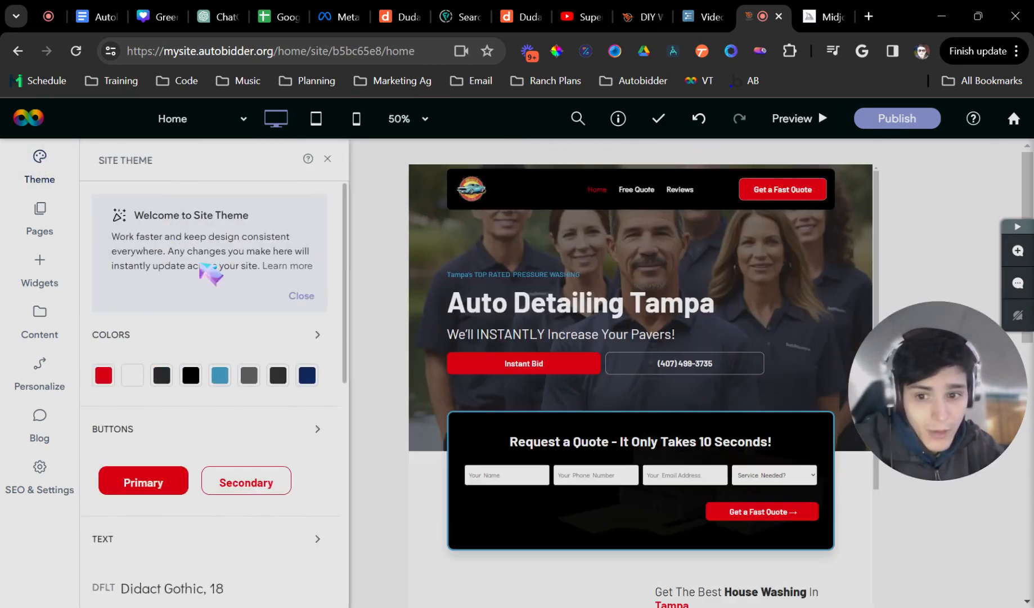
{"action": "left_click", "coordinate": [217, 375]}
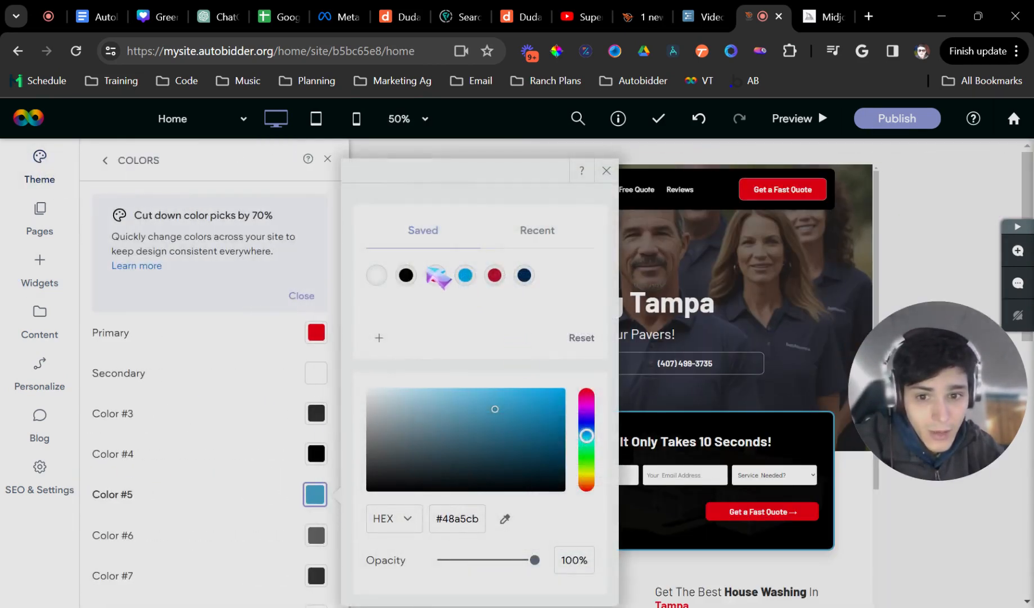
{"action": "left_click", "coordinate": [436, 275]}
{"action": "left_click", "coordinate": [327, 159]}
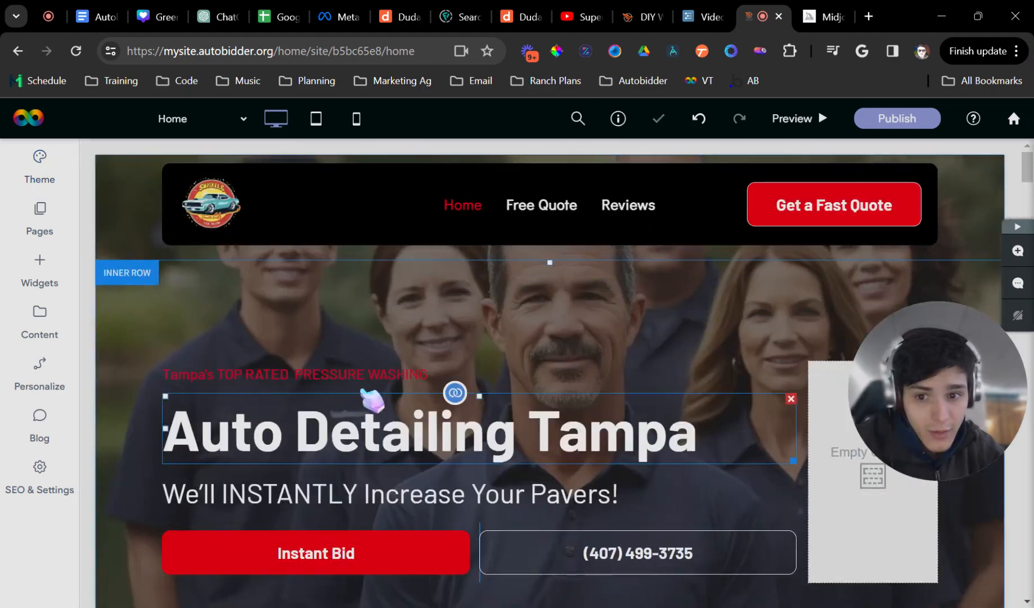
- Click into the call-us box text, dismiss the widget error, and finish editing
{"action": "scroll", "coordinate": [372, 400], "scroll_direction": "down", "scroll_amount": 15}
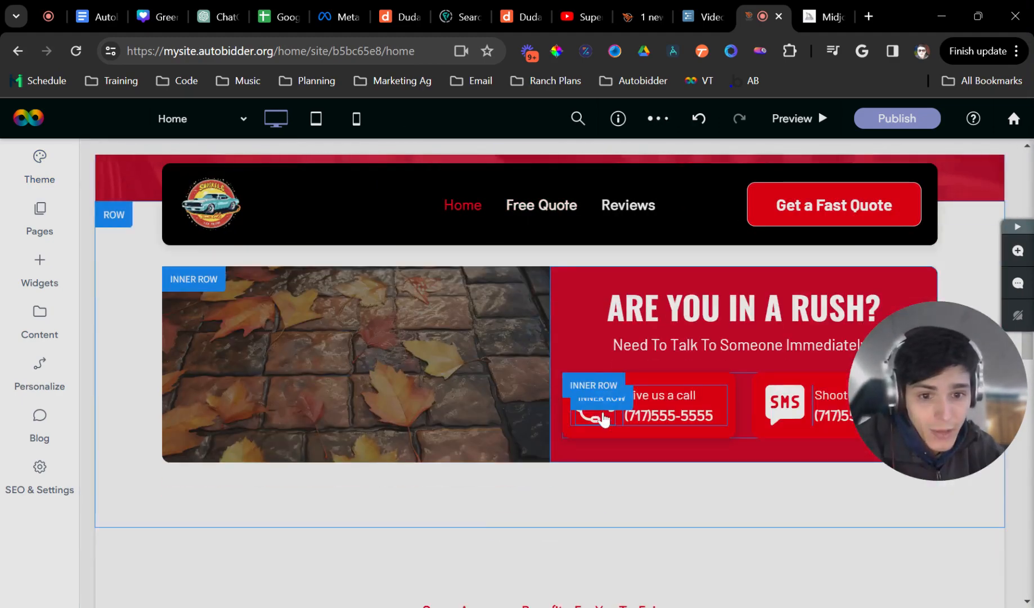
{"action": "scroll", "coordinate": [604, 419], "scroll_direction": "down", "scroll_amount": 15}
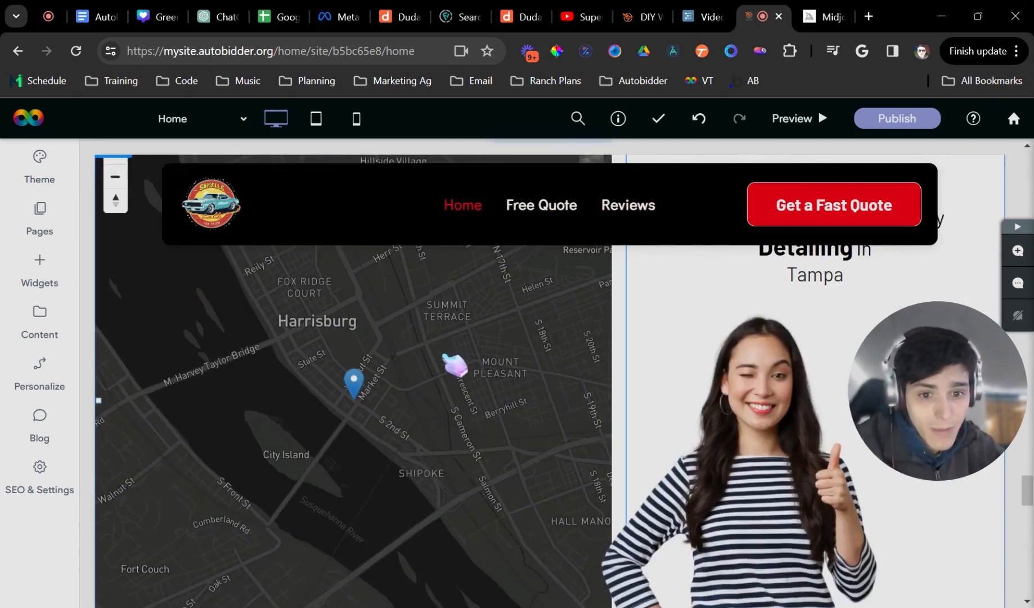
{"action": "scroll", "coordinate": [445, 360], "scroll_direction": "down", "scroll_amount": 10}
{"action": "scroll", "coordinate": [394, 371], "scroll_direction": "up", "scroll_amount": 5}
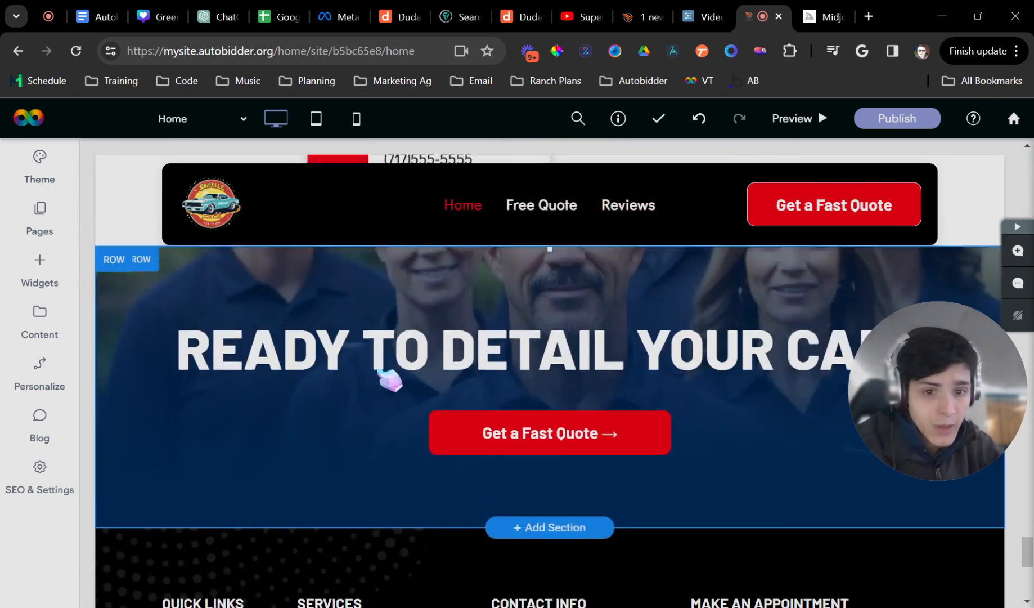
{"action": "scroll", "coordinate": [389, 380], "scroll_direction": "up", "scroll_amount": 2}
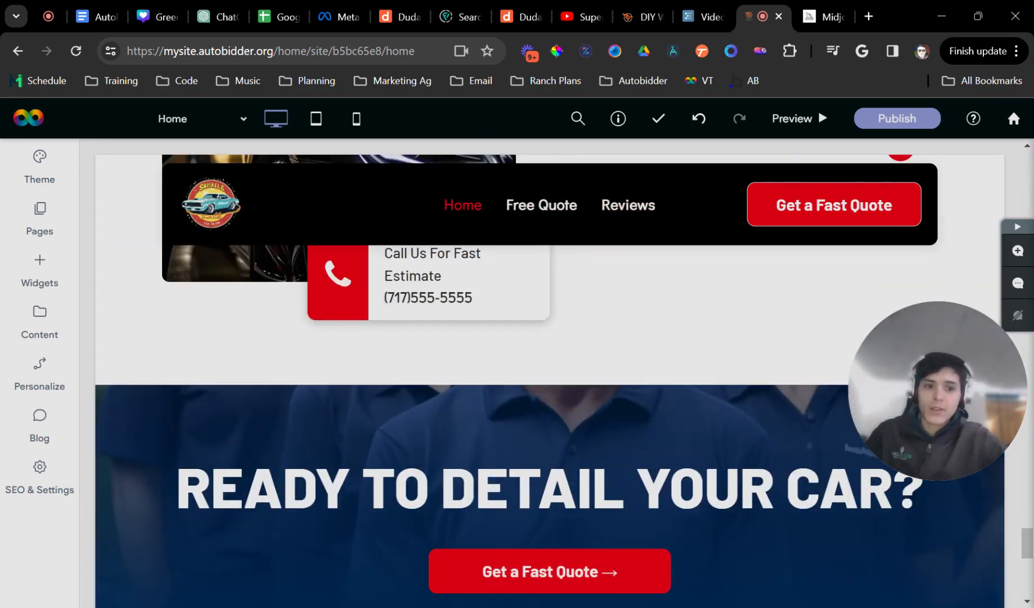
{"action": "left_click", "coordinate": [460, 310]}
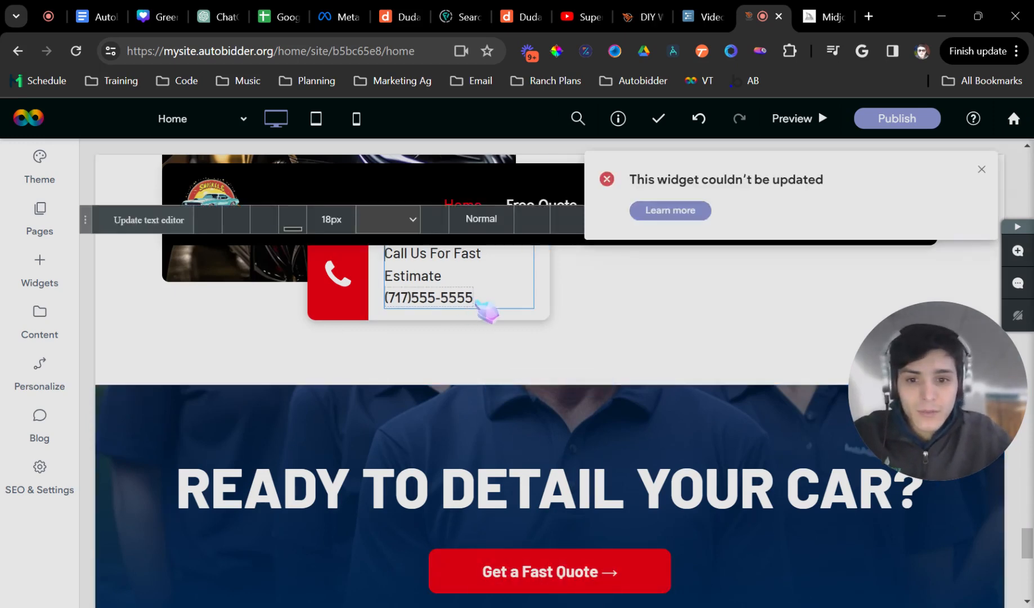
{"action": "left_click", "coordinate": [980, 168]}
{"action": "left_click", "coordinate": [854, 222]}
- Scroll up to the Auto Detailing Tampa hero and open its inner row's options
{"action": "scroll", "coordinate": [662, 376], "scroll_direction": "up", "scroll_amount": 10}
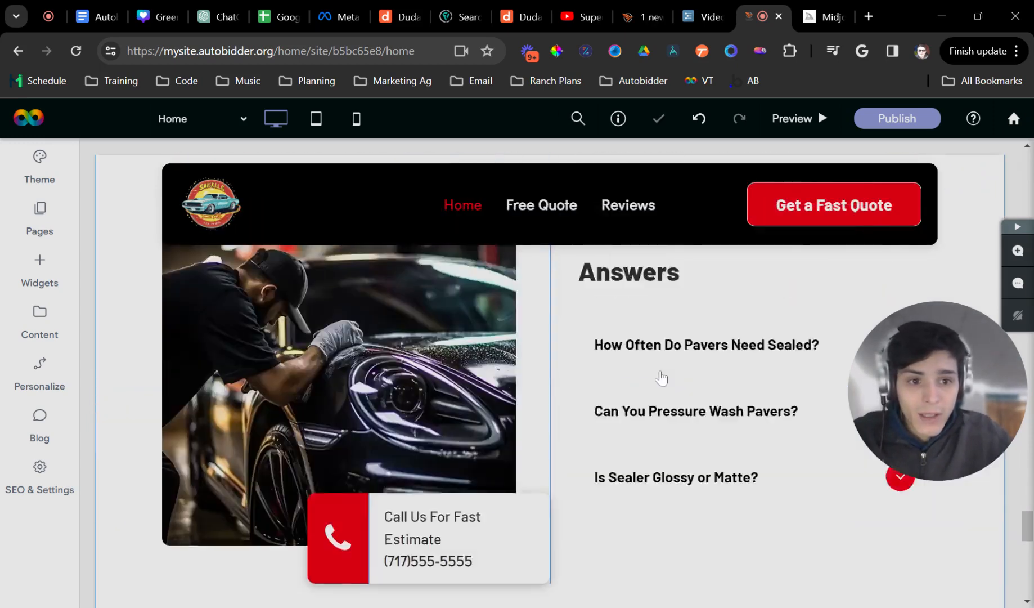
{"action": "scroll", "coordinate": [500, 488], "scroll_direction": "up", "scroll_amount": 10}
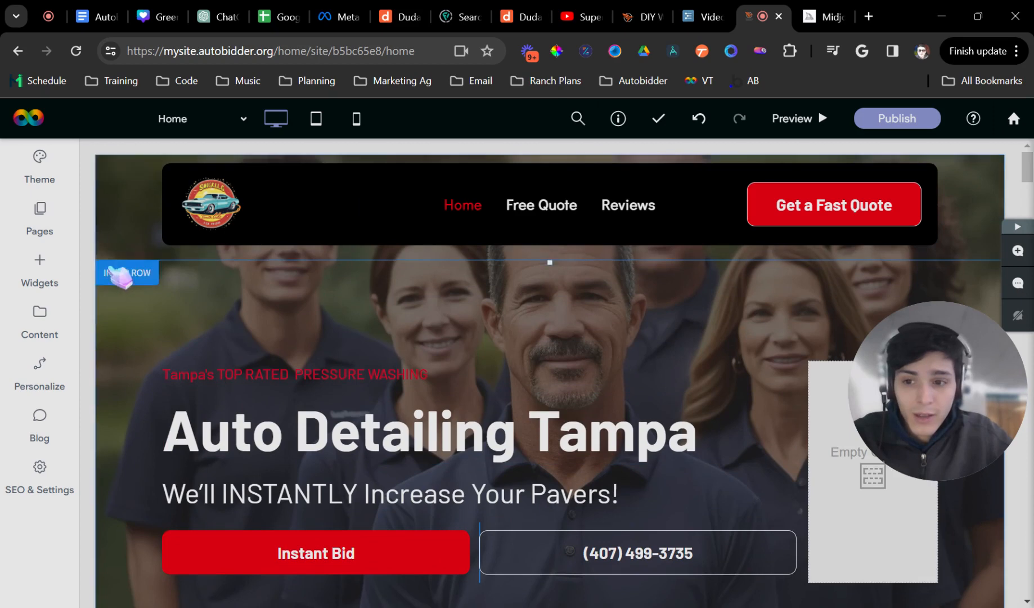
{"action": "scroll", "coordinate": [135, 366], "scroll_direction": "down", "scroll_amount": 8}
{"action": "scroll", "coordinate": [138, 408], "scroll_direction": "up", "scroll_amount": 4}
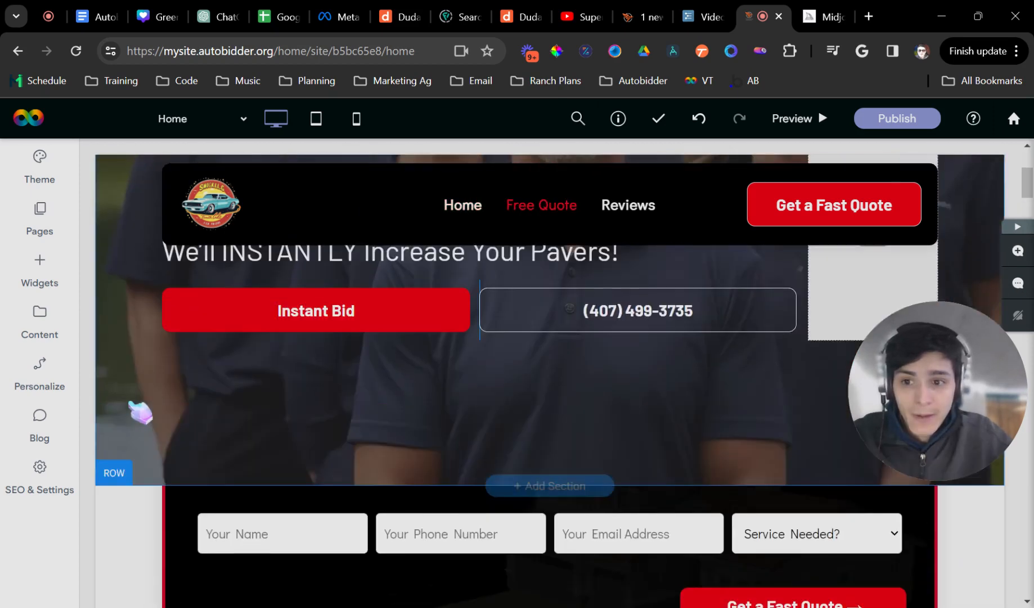
{"action": "left_click", "coordinate": [105, 323]}
{"action": "scroll", "coordinate": [266, 371], "scroll_direction": "down", "scroll_amount": 4}
{"action": "left_click", "coordinate": [361, 150]}
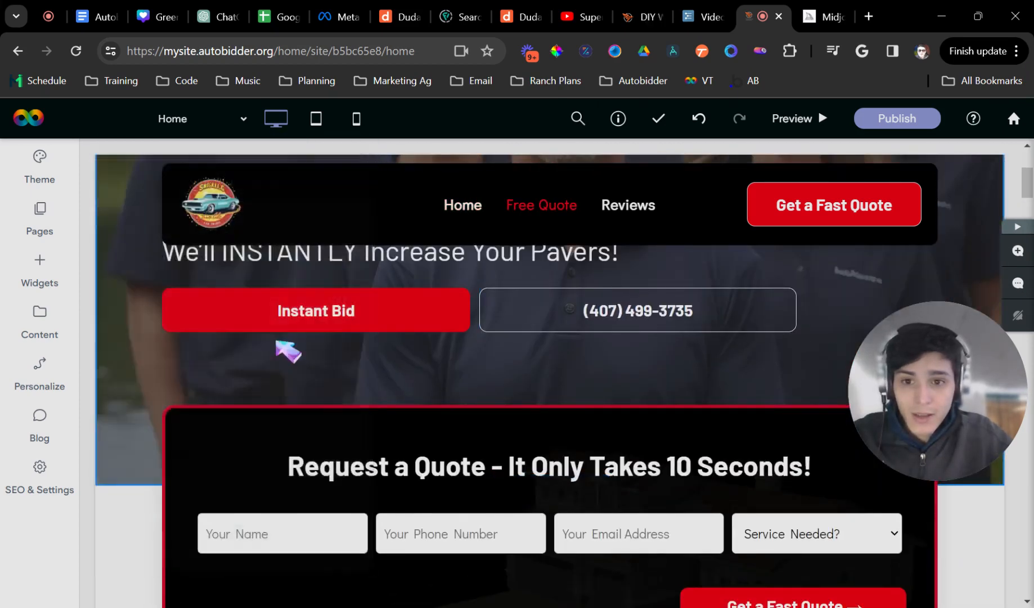
{"action": "scroll", "coordinate": [225, 372], "scroll_direction": "up", "scroll_amount": 4}
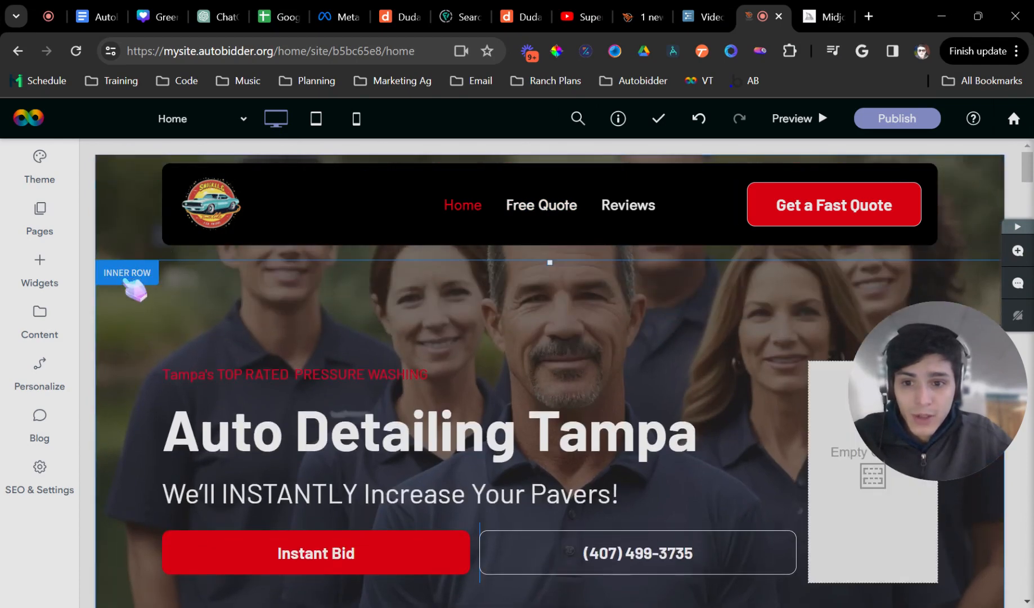
{"action": "right_click", "coordinate": [131, 287]}
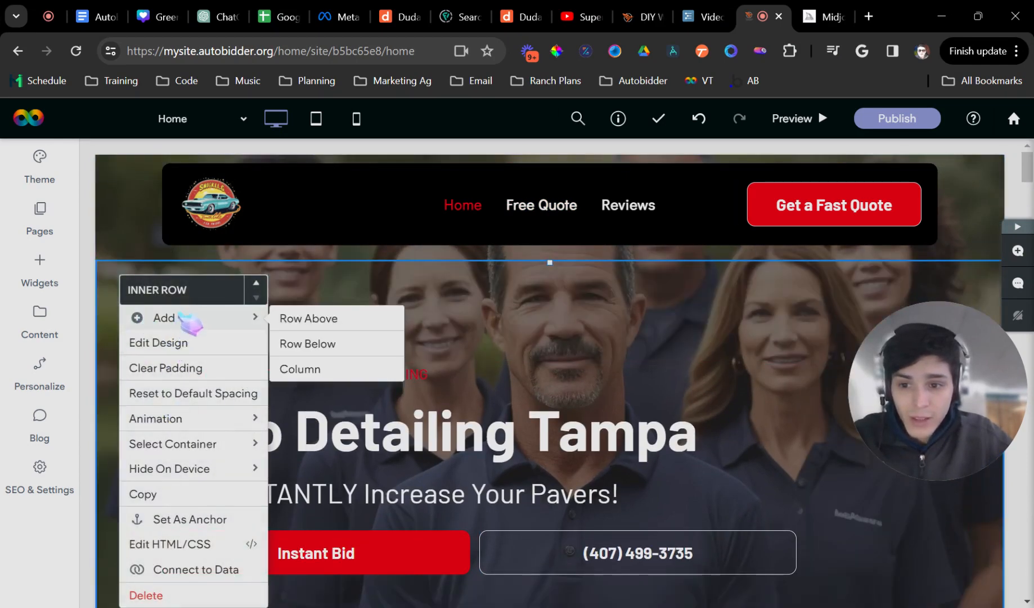
- Open the hero row's Design settings down to the team-photo background image, then go to Midjourney
{"action": "mouse_move", "coordinate": [206, 421]}
{"action": "mouse_move", "coordinate": [208, 447]}
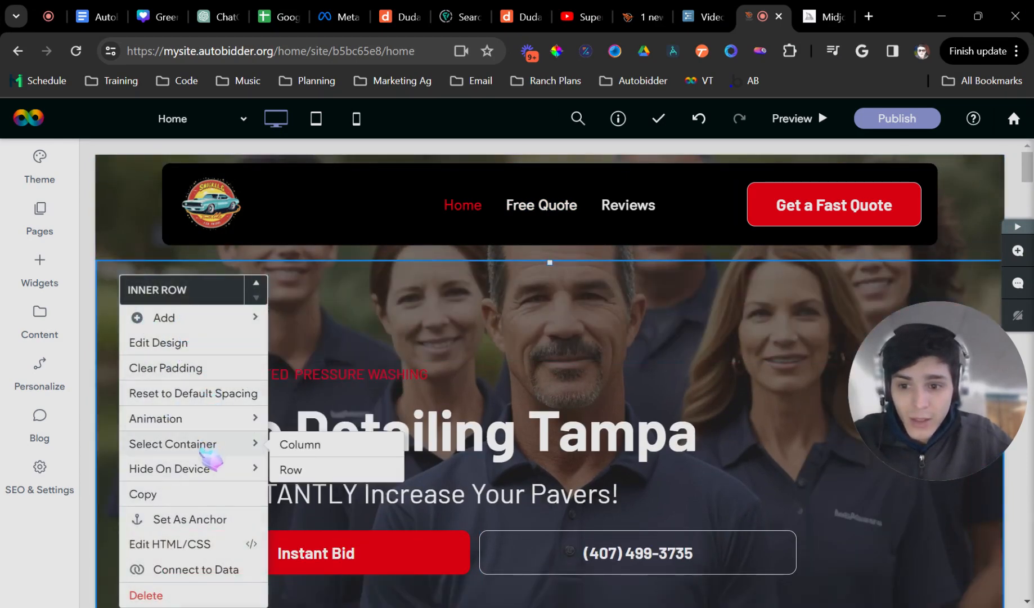
{"action": "left_click", "coordinate": [307, 471]}
{"action": "left_click", "coordinate": [207, 343]}
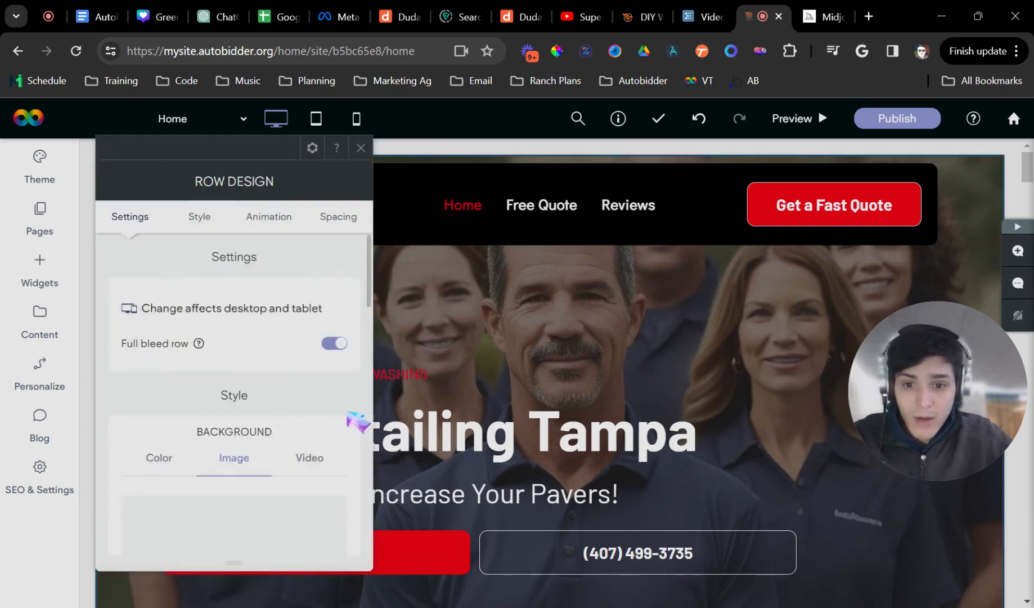
{"action": "scroll", "coordinate": [332, 434], "scroll_direction": "down", "scroll_amount": 5}
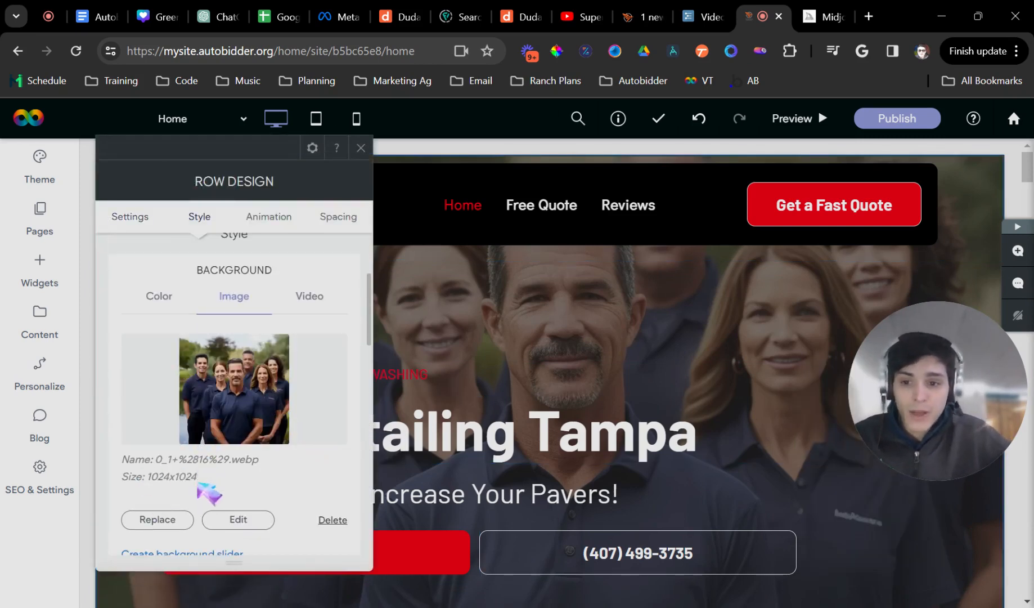
{"action": "left_click", "coordinate": [794, 15]}
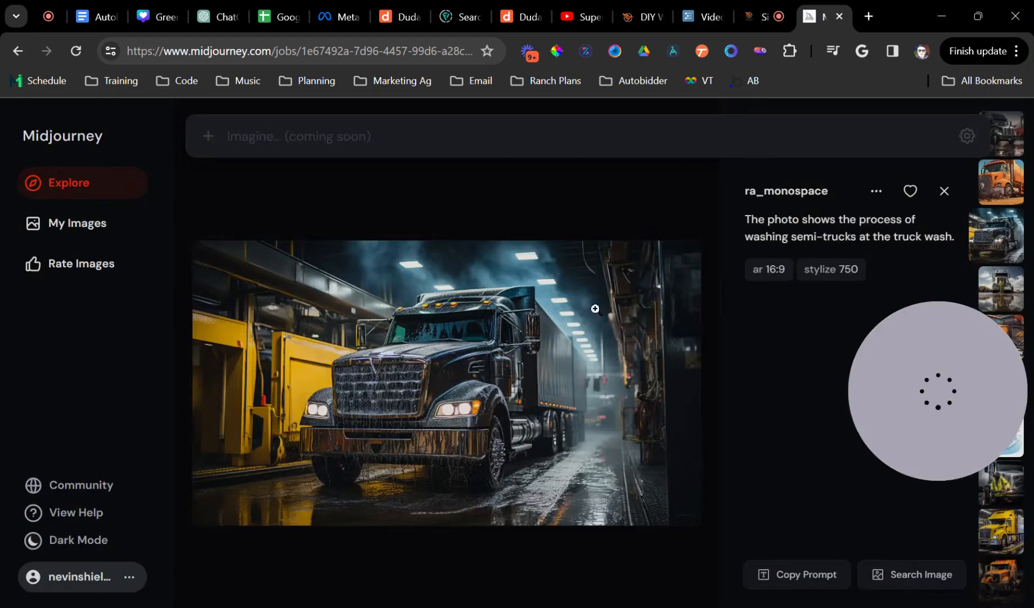
- Search Midjourney Explore for 'epoxy flooring', open the worker-with-resin image, and return to the editor
{"action": "left_click", "coordinate": [944, 190]}
{"action": "triple_click", "coordinate": [847, 206]}
{"action": "type", "text": "epoxy floorin"}
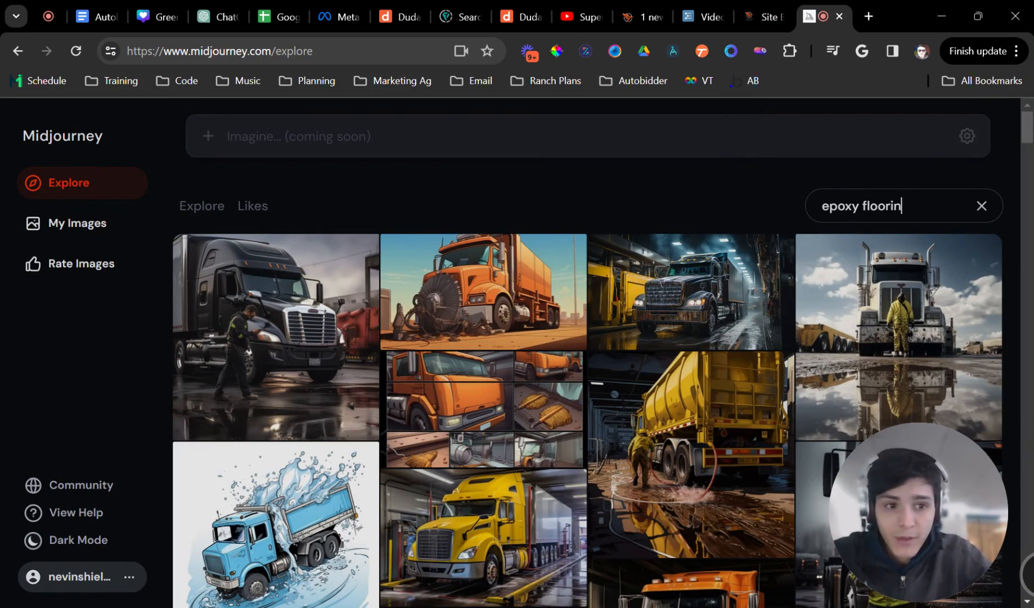
{"action": "type", "text": "g"}
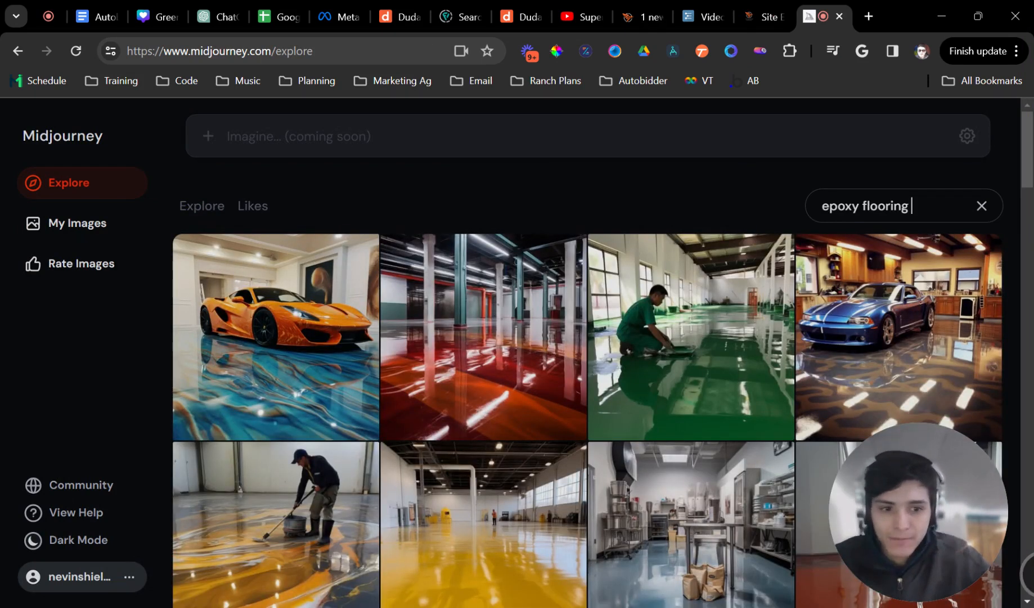
{"action": "scroll", "coordinate": [872, 272], "scroll_direction": "down", "scroll_amount": 4}
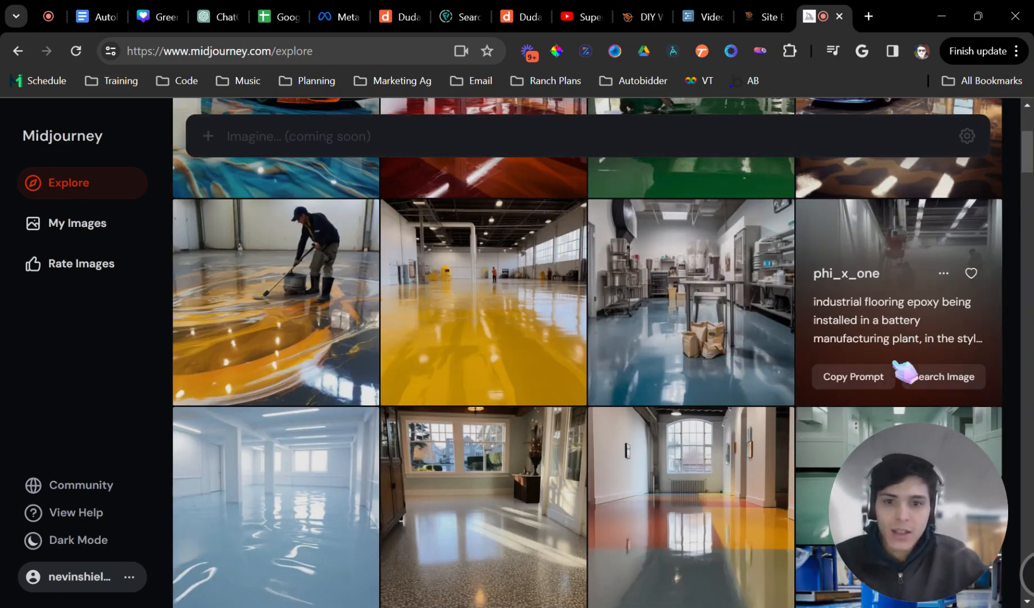
{"action": "left_click", "coordinate": [309, 275]}
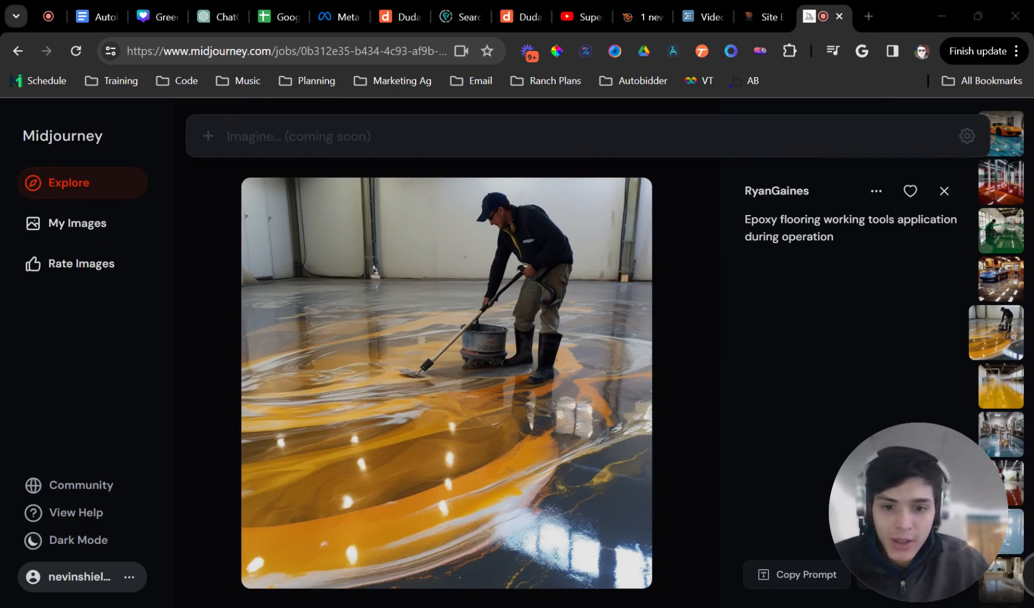
{"action": "left_click", "coordinate": [755, 18]}
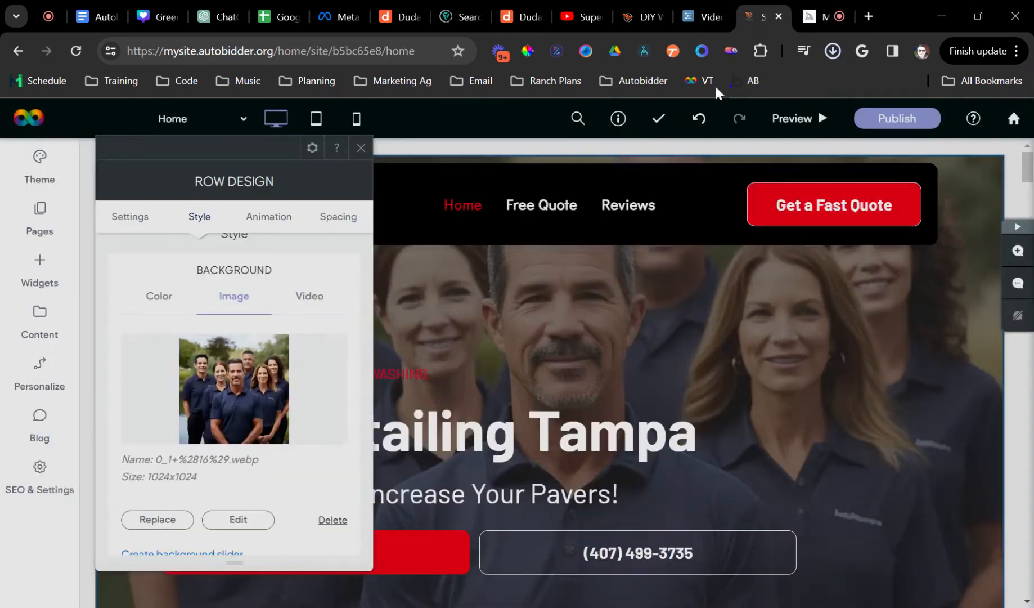
- Replace the hero row's background with the epoxy-floor image 0_3 (4).webp and close Row Design
{"action": "left_click", "coordinate": [191, 521]}
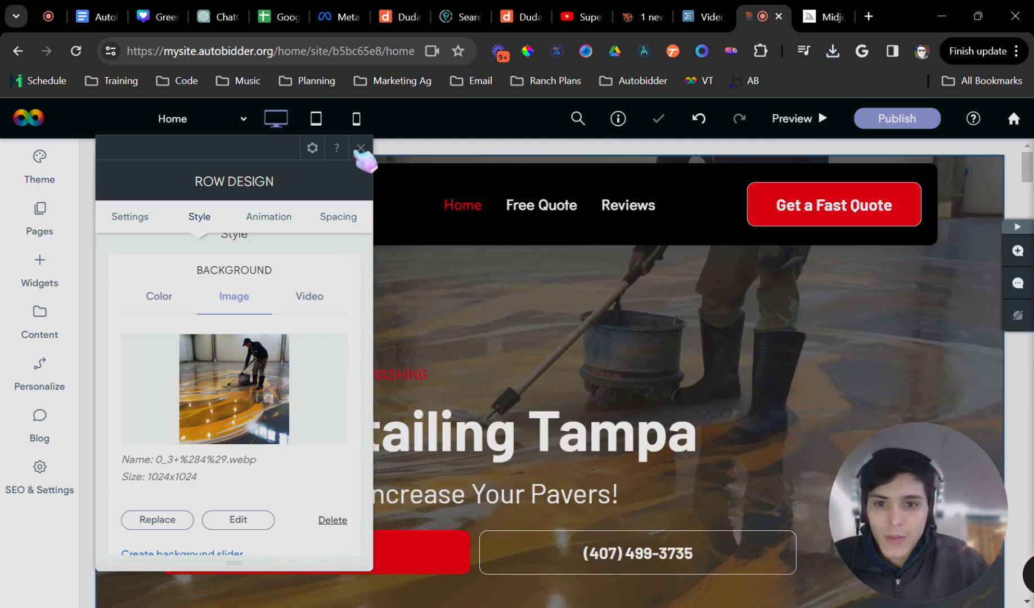
{"action": "left_click", "coordinate": [361, 148]}
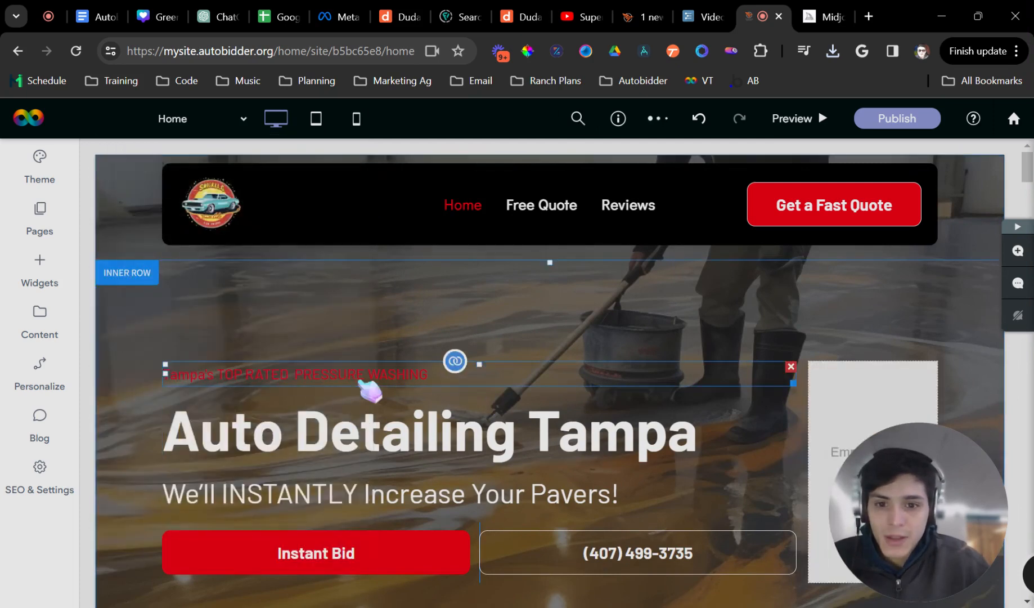
- Change the hero heading from Auto Detailing to Epoxy Flooring, so it reads Epoxy Flooring Tampa
{"action": "double_click", "coordinate": [397, 432]}
{"action": "left_click_drag", "start_coordinate": [397, 431], "coordinate": [164, 430]}
{"action": "type", "text": "Epoxy "}
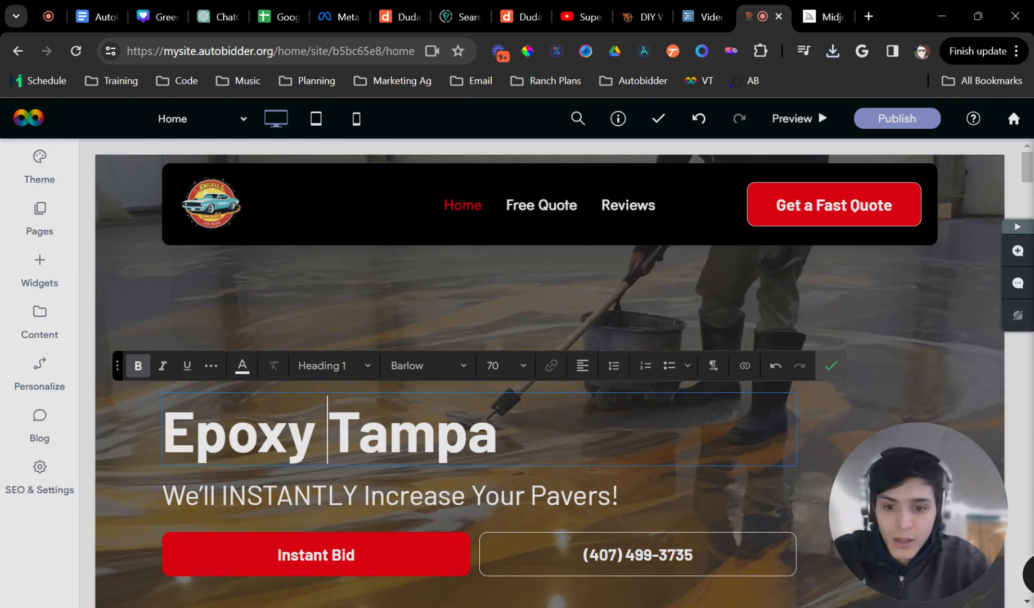
{"action": "type", "text": "Flooring"}
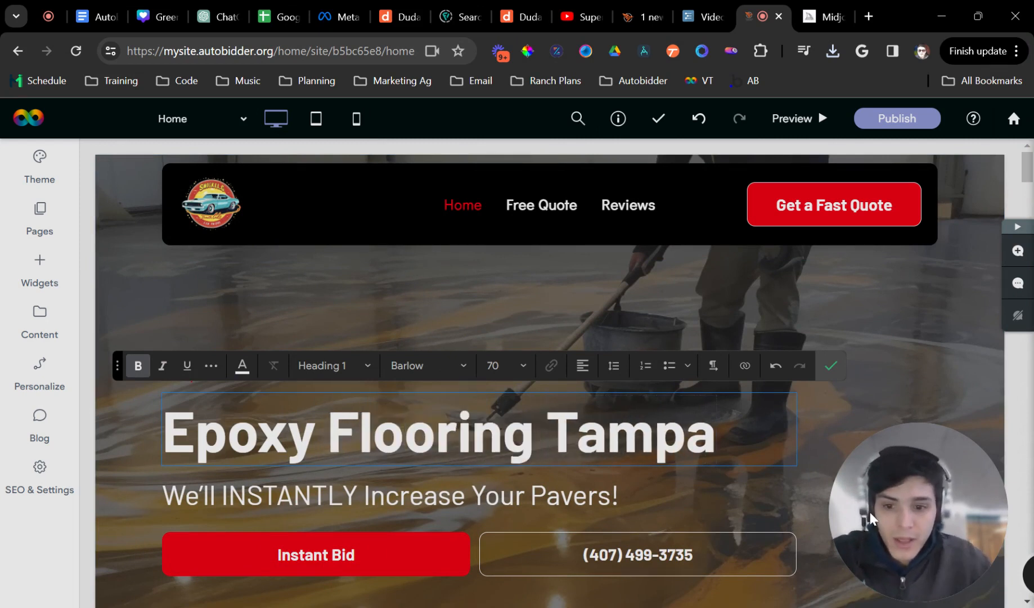
{"action": "left_click", "coordinate": [832, 365]}
- Replace 'Pavers' in the hero subheading with 'Concrete Floor'
{"action": "left_click", "coordinate": [466, 495]}
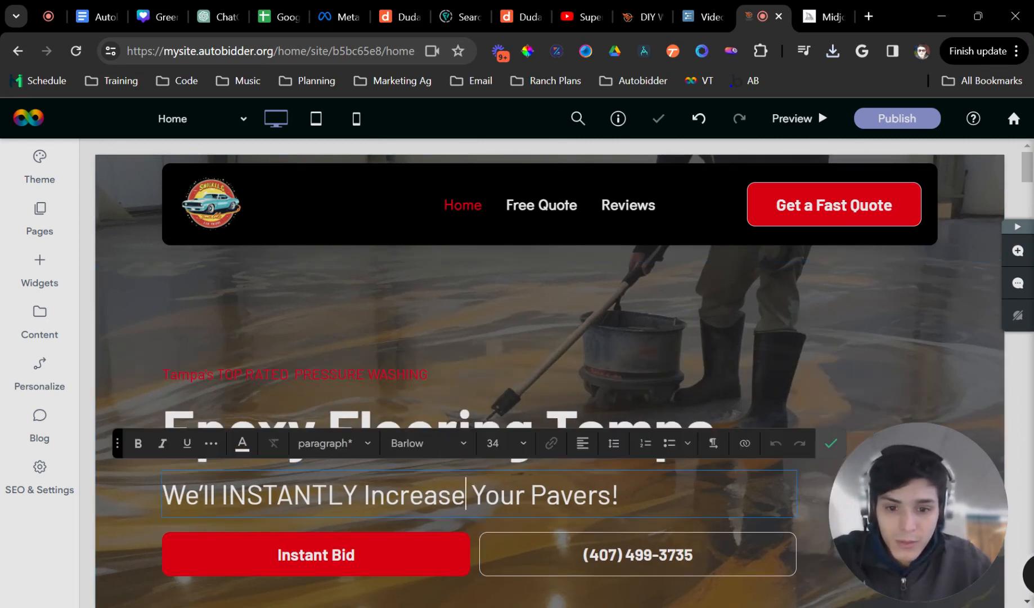
{"action": "left_click_drag", "start_coordinate": [612, 495], "coordinate": [525, 495]}
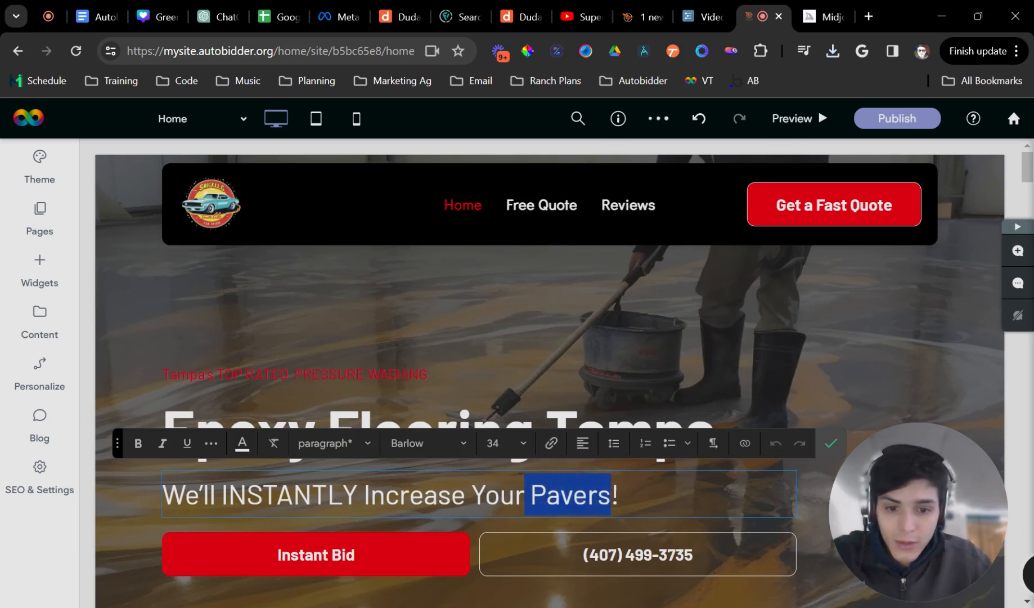
{"action": "type", "text": "Concrete Floo"}
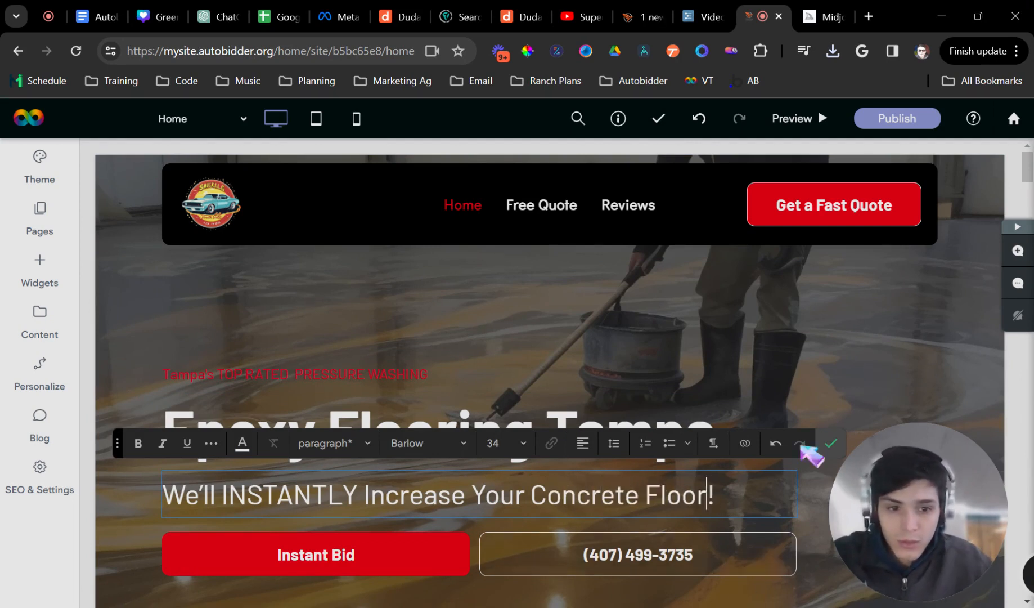
{"action": "left_click", "coordinate": [831, 443]}
- Scroll to the Eco Clean paragraph beside the checklist and select it, leaving it unchanged
{"action": "scroll", "coordinate": [620, 507], "scroll_direction": "down", "scroll_amount": 8}
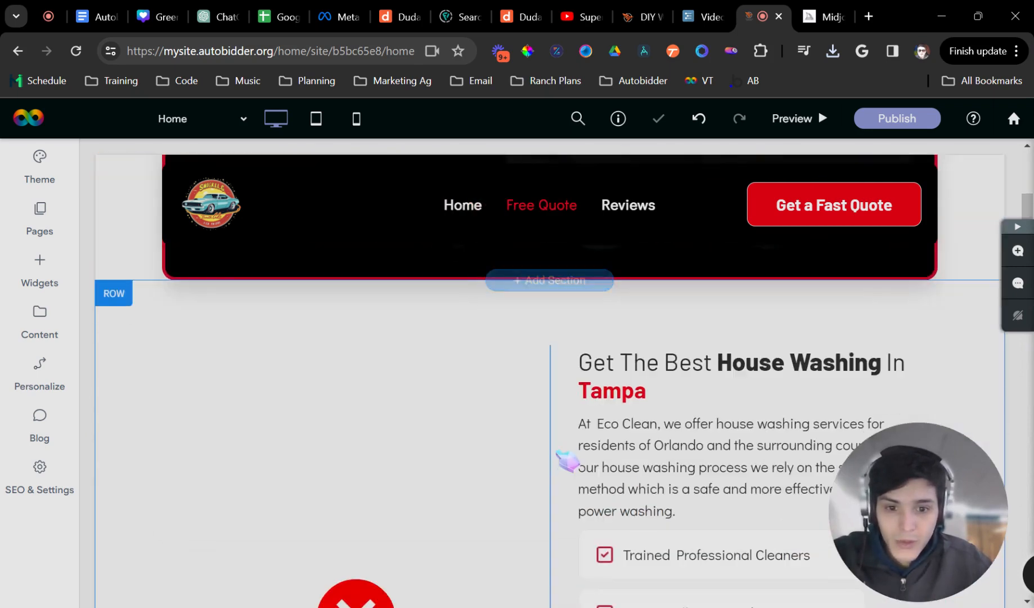
{"action": "scroll", "coordinate": [605, 444], "scroll_direction": "down", "scroll_amount": 1}
{"action": "left_click", "coordinate": [614, 393]}
{"action": "triple_click", "coordinate": [615, 389]}
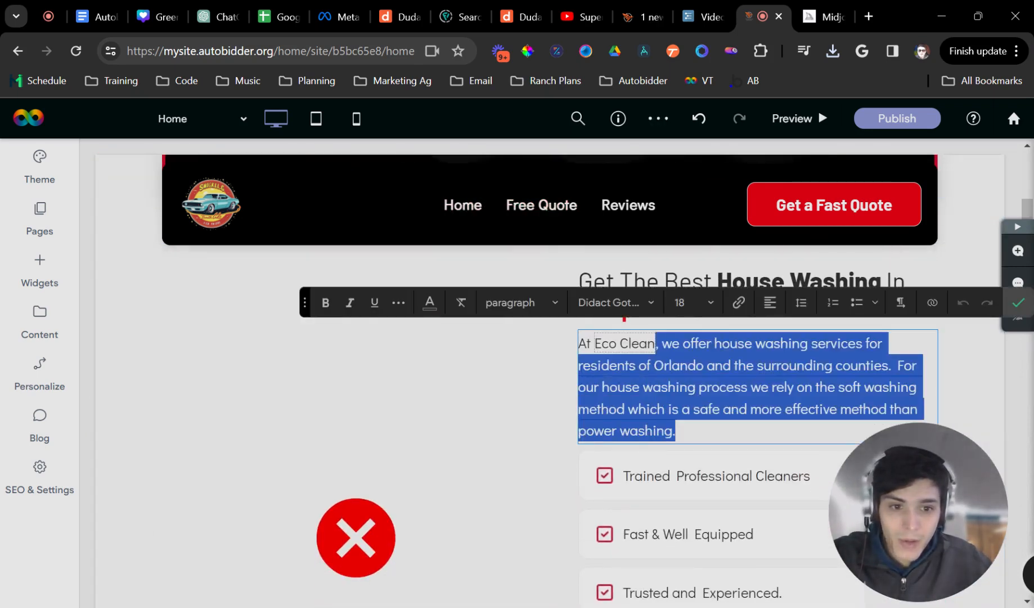
{"action": "left_click", "coordinate": [1015, 300]}
- Retitle the House Washing heading 'Get The Best Epoxy Floor In', then select all paragraph text below
{"action": "scroll", "coordinate": [774, 357], "scroll_direction": "up", "scroll_amount": 1}
{"action": "scroll", "coordinate": [749, 349], "scroll_direction": "down", "scroll_amount": 2}
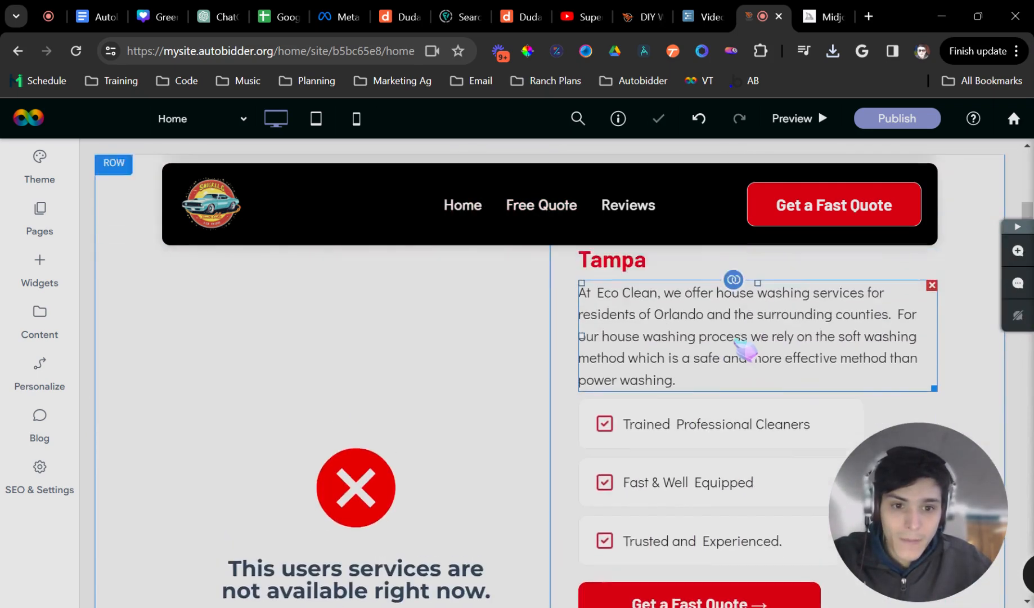
{"action": "scroll", "coordinate": [708, 368], "scroll_direction": "up", "scroll_amount": 2}
{"action": "left_click", "coordinate": [716, 376]}
{"action": "triple_click", "coordinate": [716, 376]}
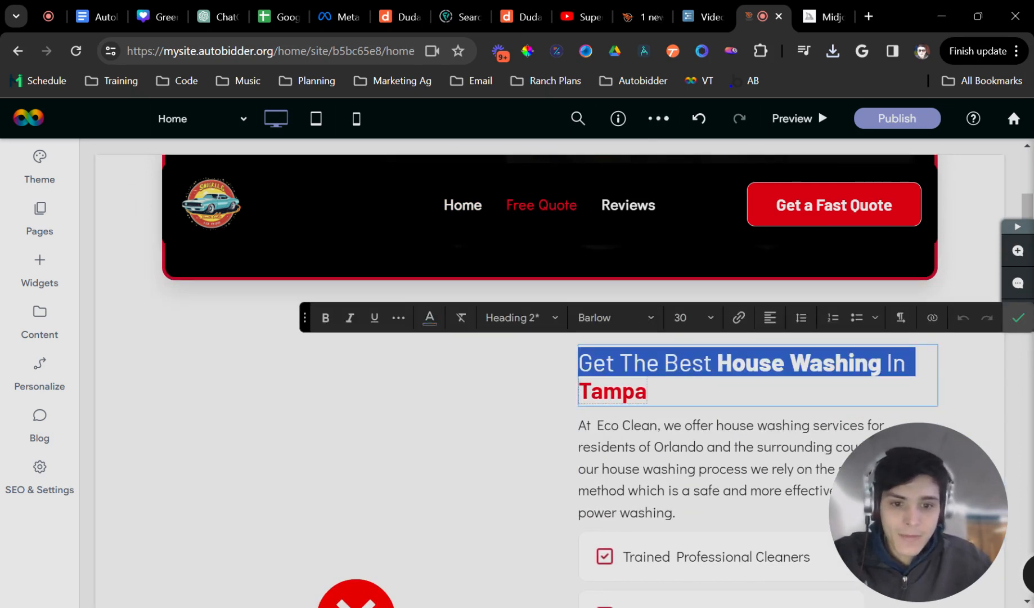
{"action": "type", "text": "Get The Bes"}
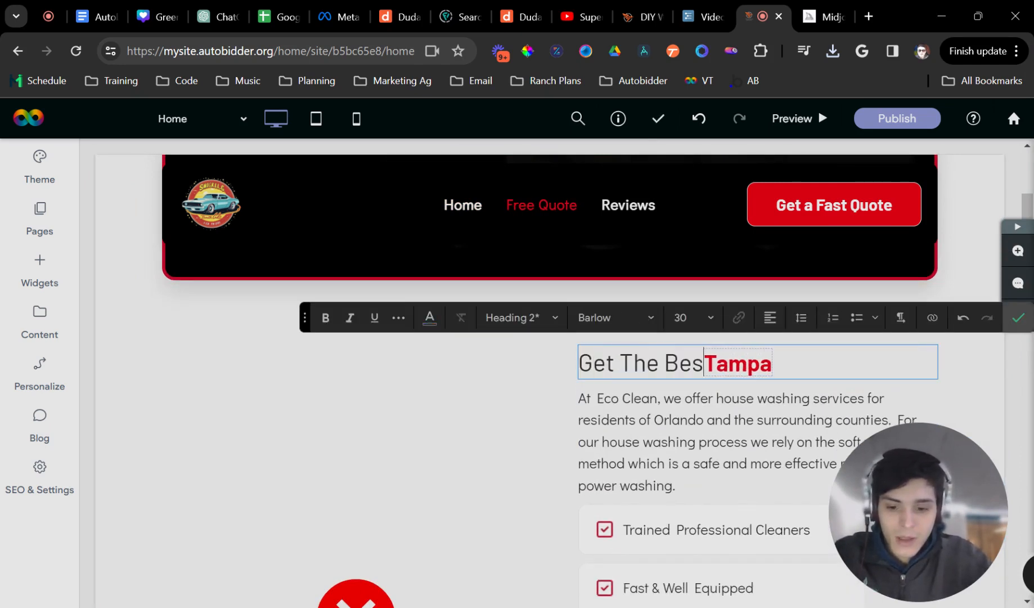
{"action": "type", "text": "t Epoxy Flo"}
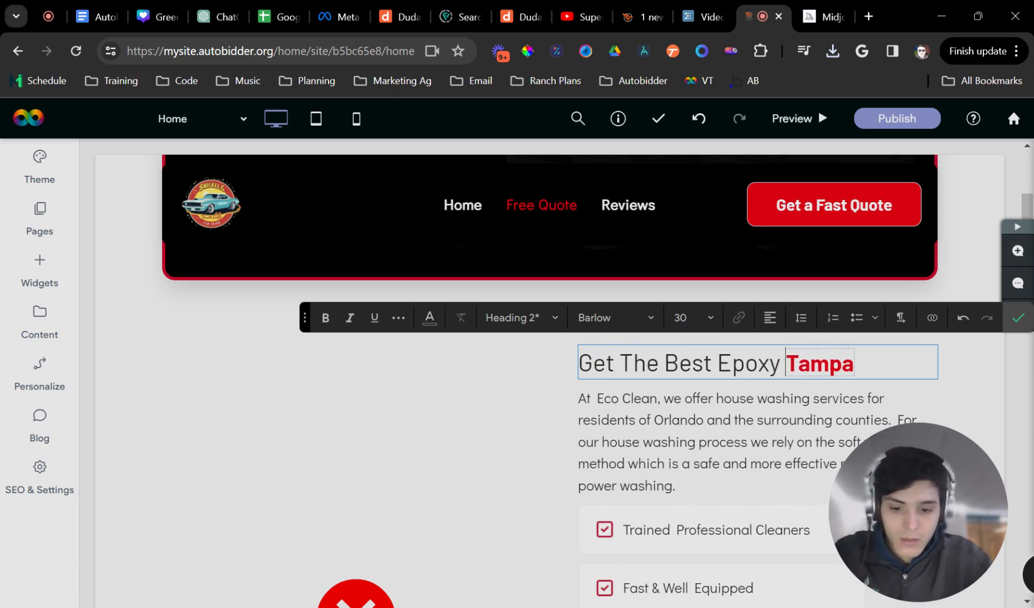
{"action": "type", "text": "or In"}
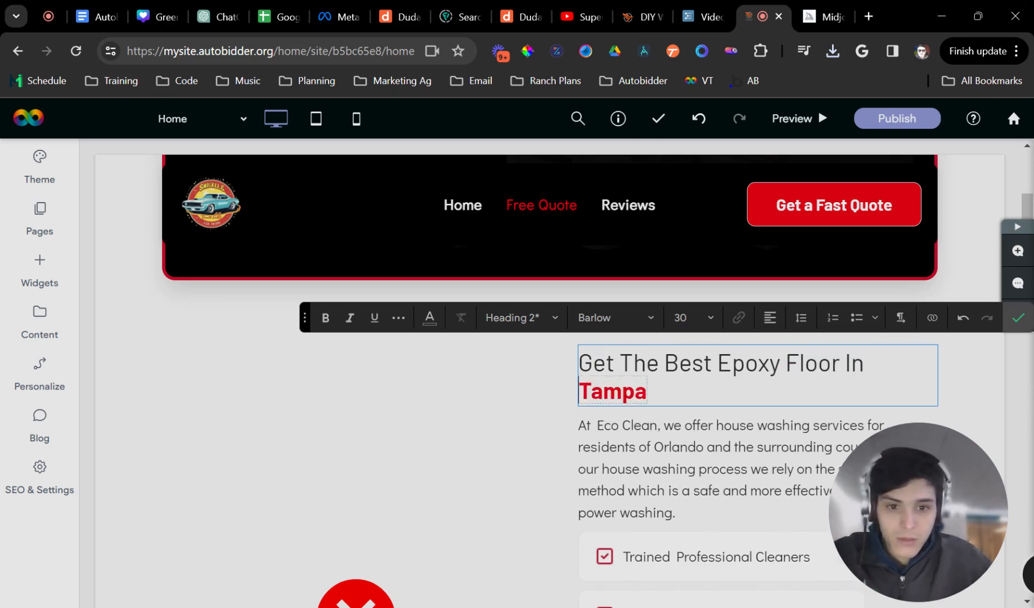
{"action": "left_click", "coordinate": [808, 404]}
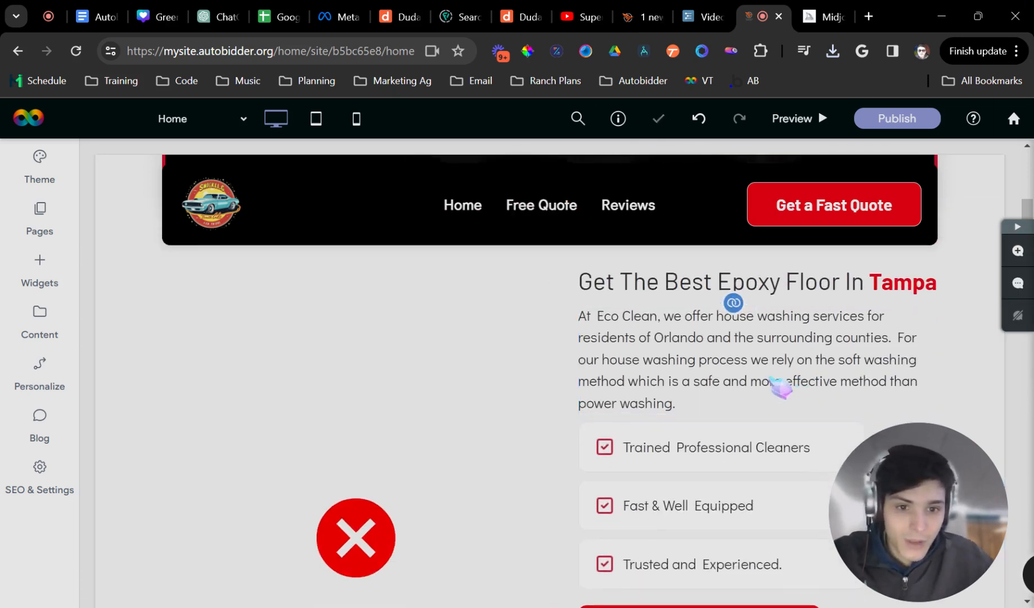
{"action": "left_click", "coordinate": [749, 358]}
{"action": "key", "text": "ctrl+a"}
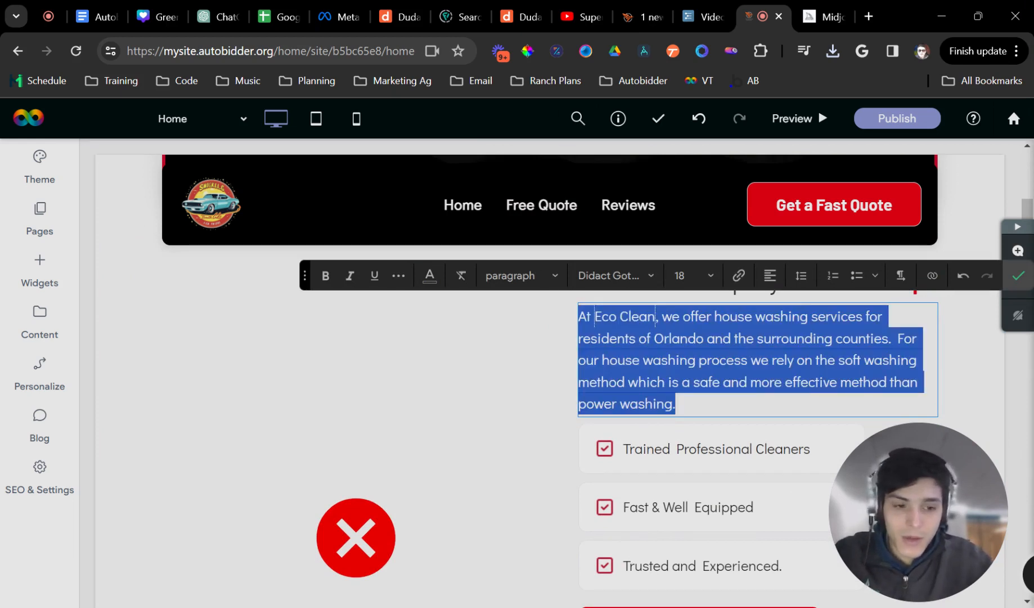
- Open ChatGPT in a new browser tab
{"action": "left_click", "coordinate": [868, 15]}
{"action": "type", "text": "chat"}
{"action": "key", "text": "Return"}
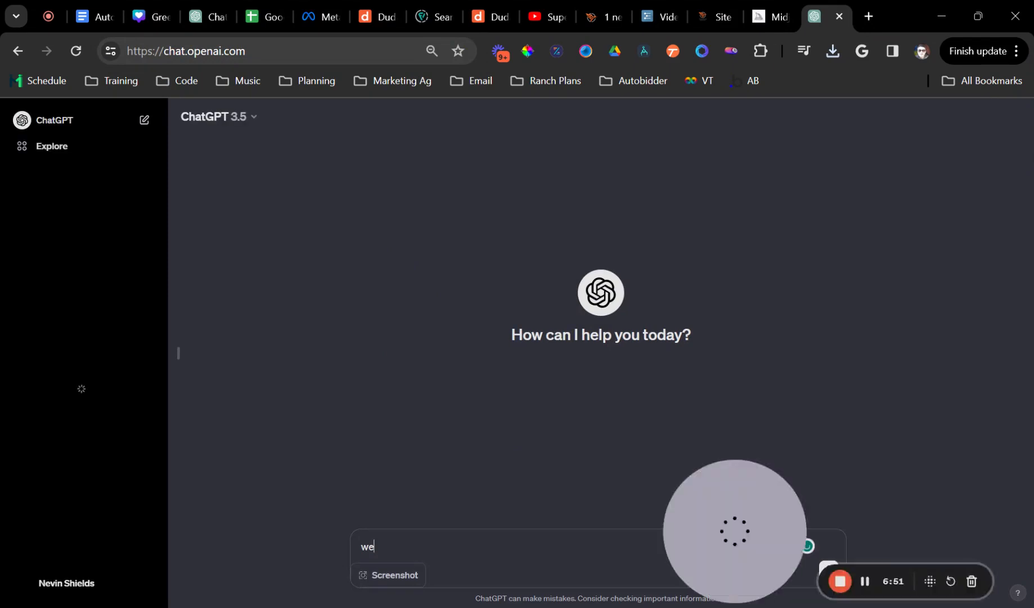
- Send ChatGPT a prompt for epoxy flooring headlines and paragraphs for a Houston site, fixing typos
{"action": "key", "text": "BackSpace"}
{"action": "type", "text": "rite some headlines and [ar"}
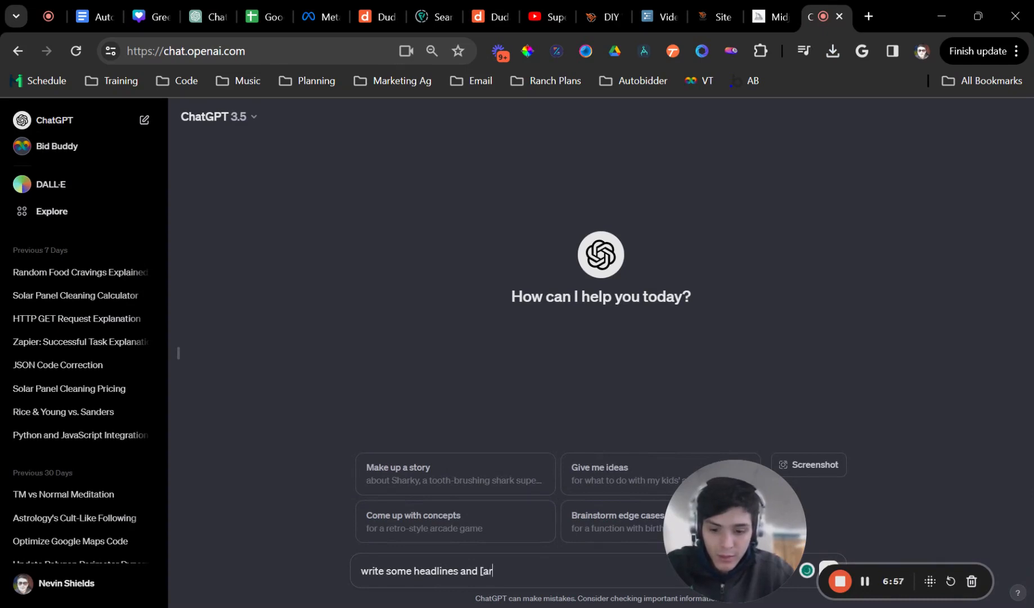
{"action": "type", "text": "aoprahs for"}
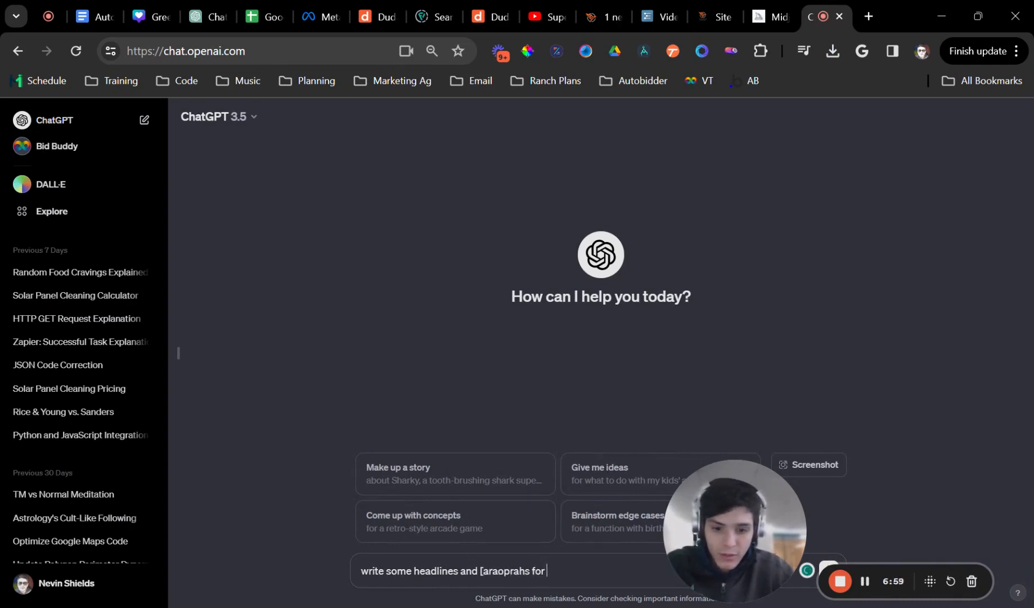
{"action": "type", "text": " an epoxy fl"}
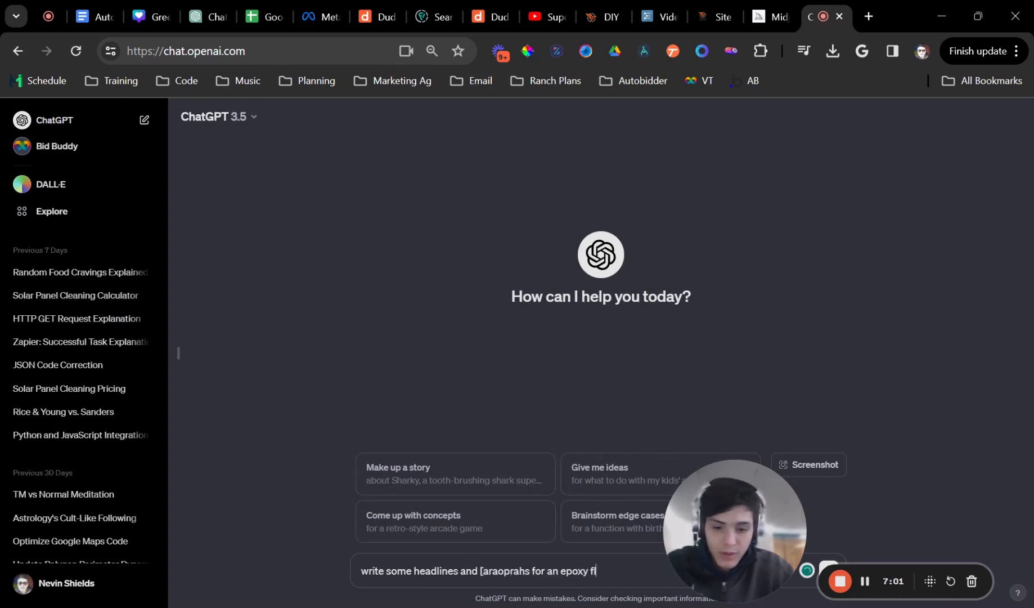
{"action": "type", "text": "ooring website ba"}
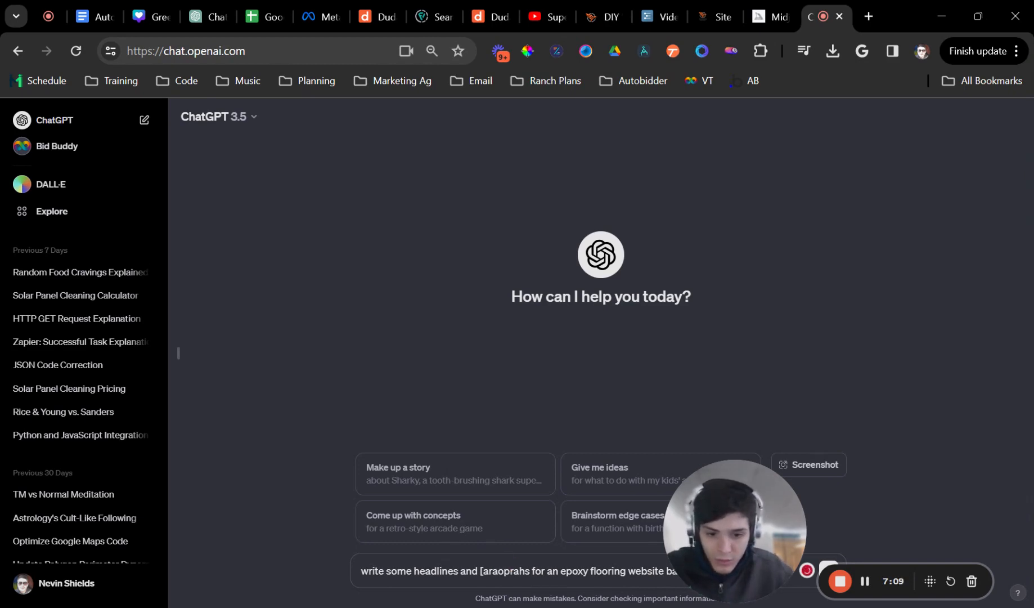
{"action": "key", "text": "BackSpace"}
{"action": "type", "text": "paragrap"}
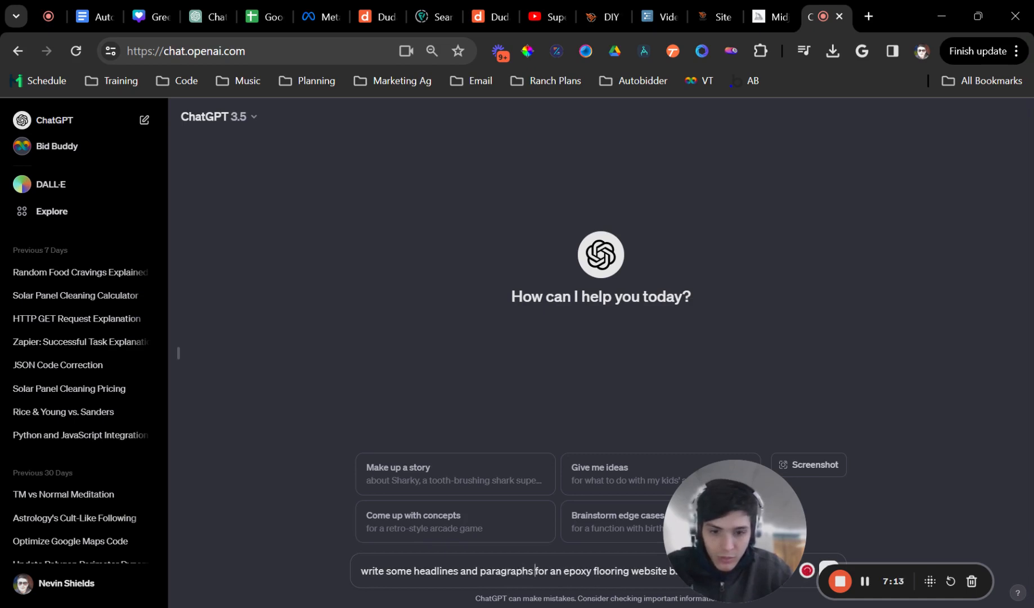
{"action": "left_click_drag", "start_coordinate": [719, 527], "coordinate": [809, 302]}
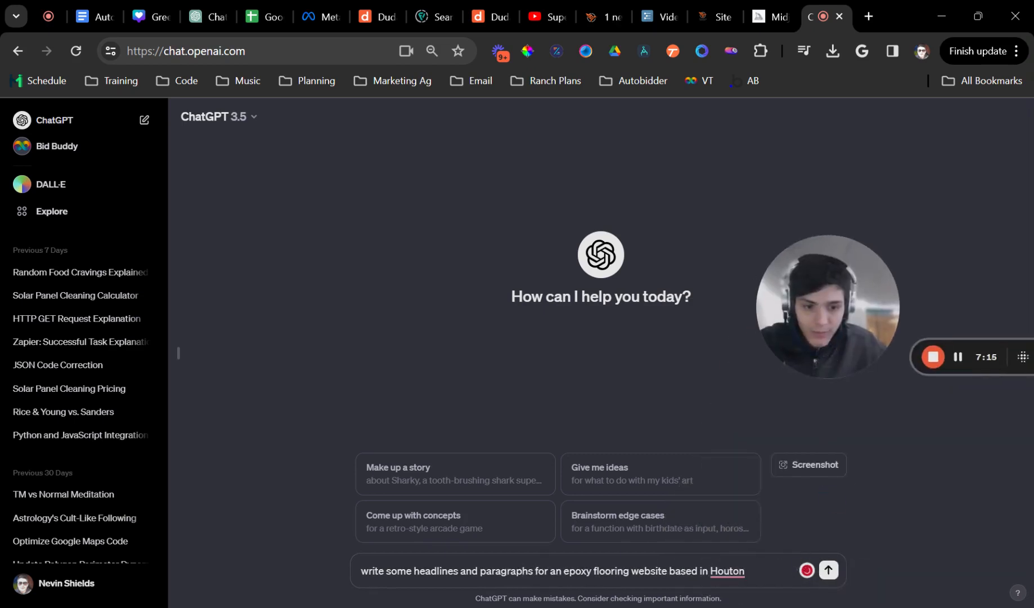
{"action": "right_click", "coordinate": [715, 571]}
{"action": "left_click", "coordinate": [730, 482]}
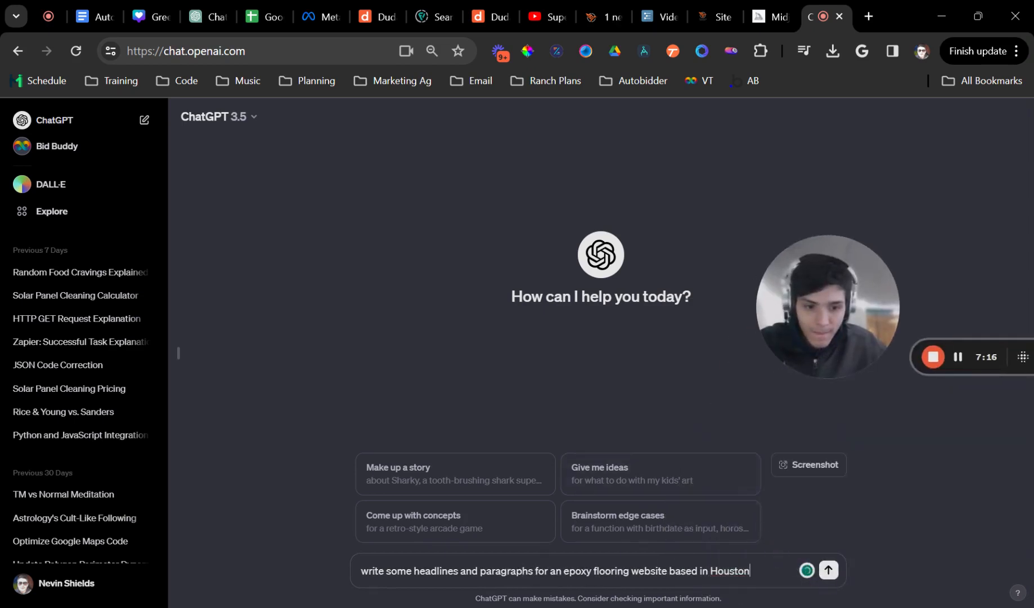
{"action": "left_click", "coordinate": [829, 570]}
- Select the reply's first headline and return to the site editor
{"action": "left_click_drag", "start_coordinate": [869, 263], "coordinate": [993, 171]}
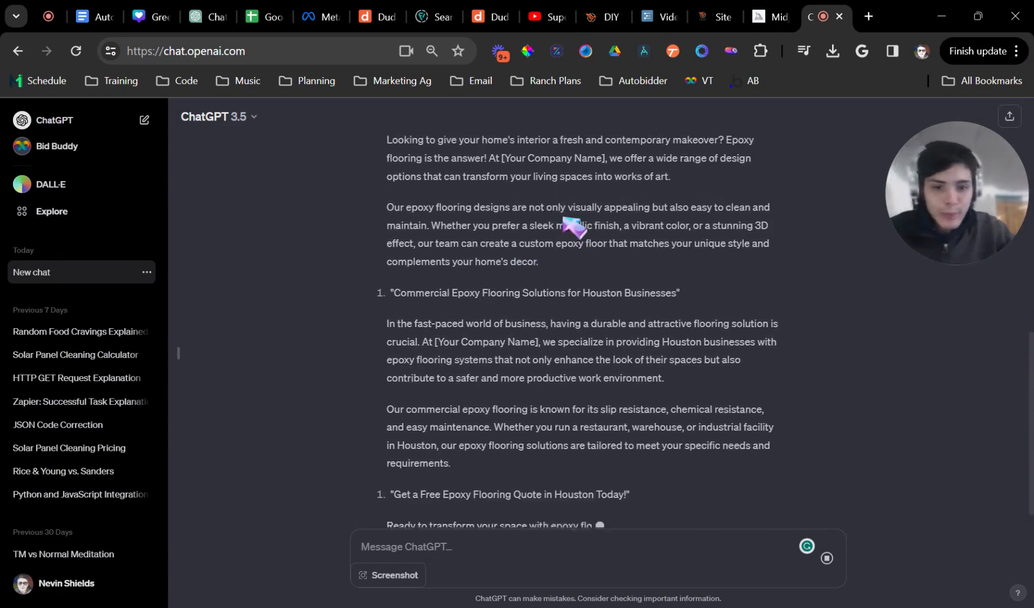
{"action": "scroll", "coordinate": [580, 297], "scroll_direction": "up", "scroll_amount": 10}
{"action": "left_click_drag", "start_coordinate": [731, 230], "coordinate": [404, 233]}
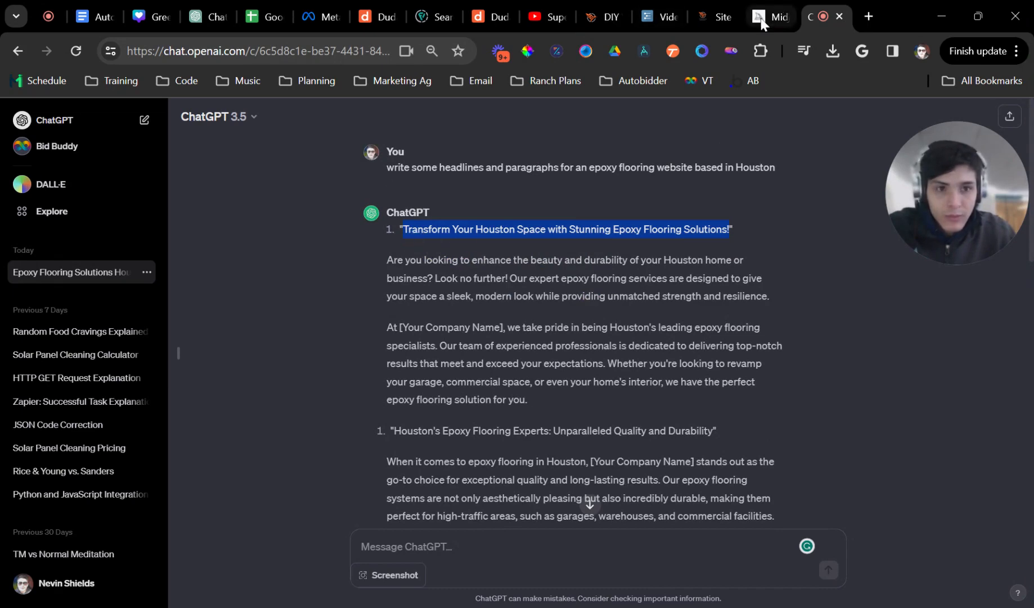
{"action": "left_click", "coordinate": [761, 21]}
{"action": "left_click", "coordinate": [707, 23]}
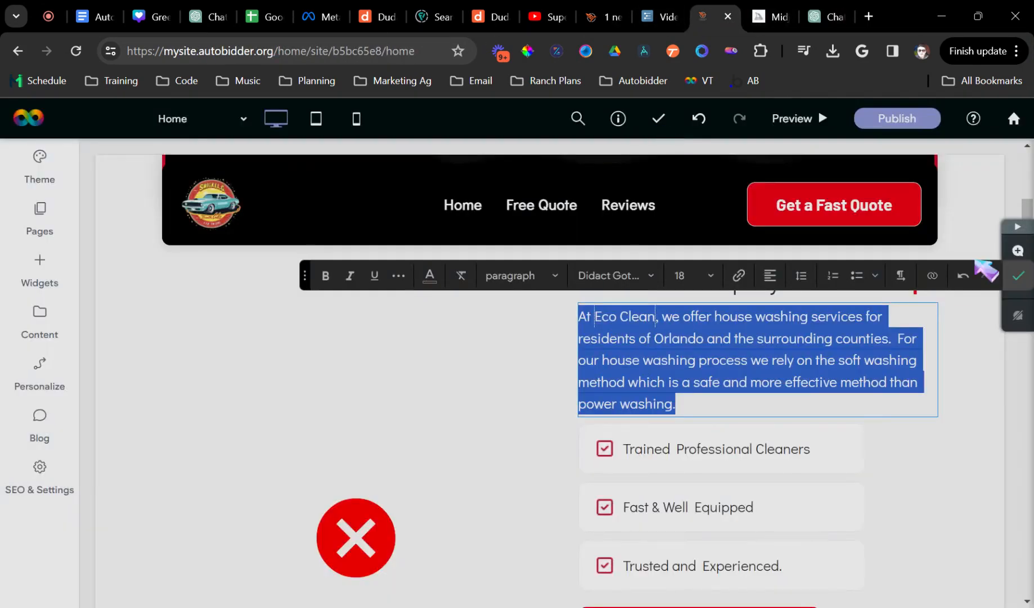
- Copy the two ChatGPT paragraphs and paste them over the old paragraph text
{"action": "left_click", "coordinate": [823, 21]}
{"action": "left_click_drag", "start_coordinate": [541, 393], "coordinate": [388, 264]}
{"action": "key", "text": "ctrl+c"}
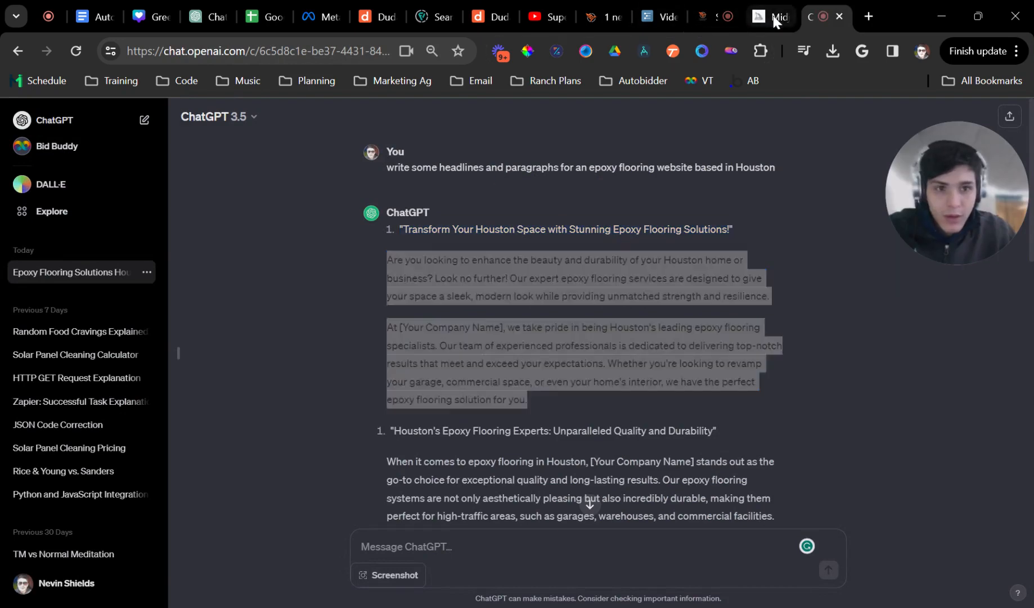
{"action": "left_click", "coordinate": [772, 17]}
{"action": "left_click", "coordinate": [704, 15]}
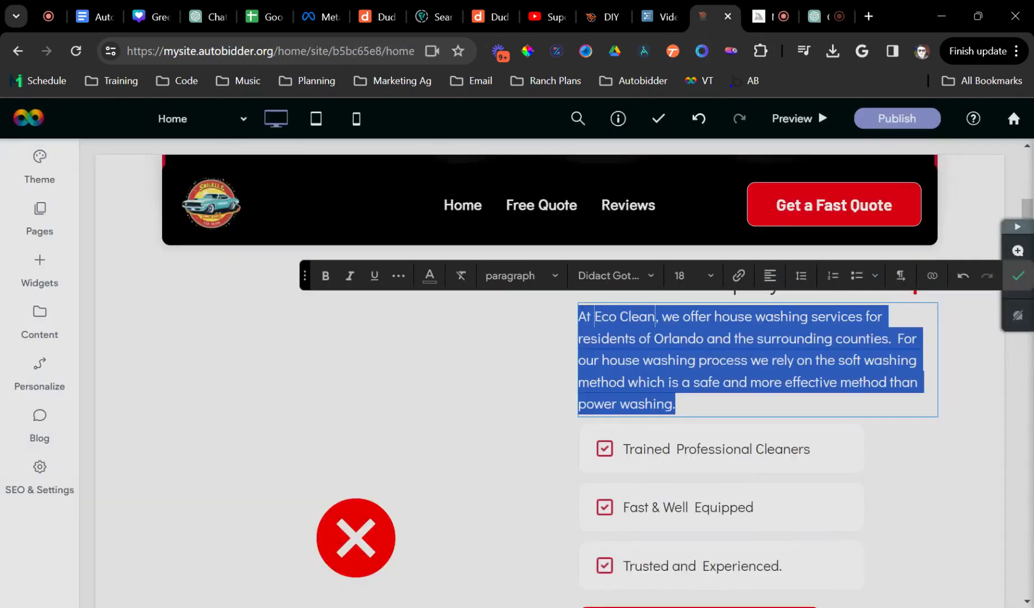
{"action": "key", "text": "ctrl+v"}
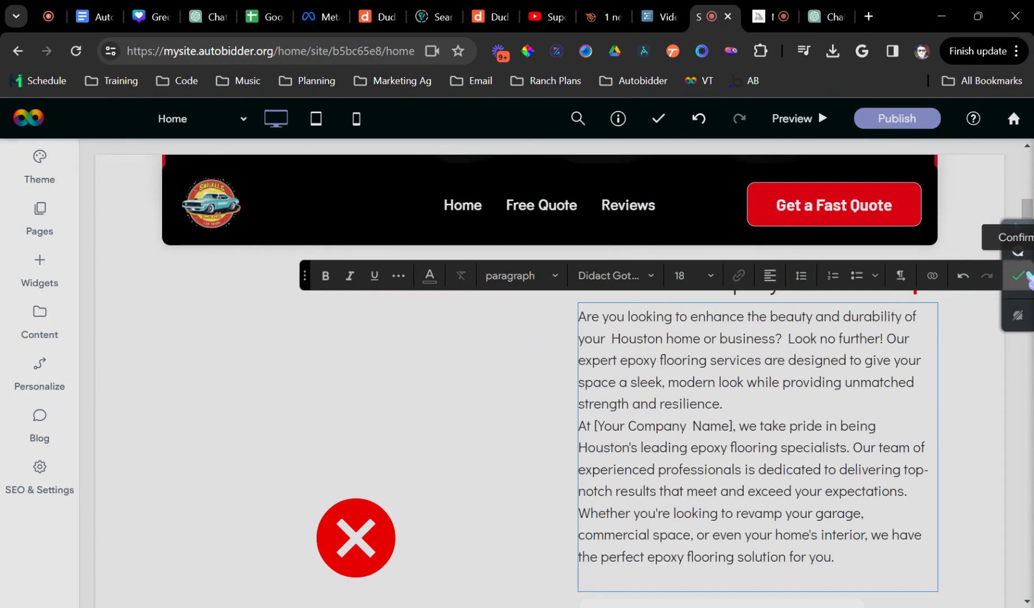
{"action": "left_click", "coordinate": [1017, 276]}
- Replace the [Your Company Name] placeholder with the connected Business Name, Eco Clean
{"action": "scroll", "coordinate": [761, 370], "scroll_direction": "down", "scroll_amount": 2}
{"action": "left_click", "coordinate": [733, 345]}
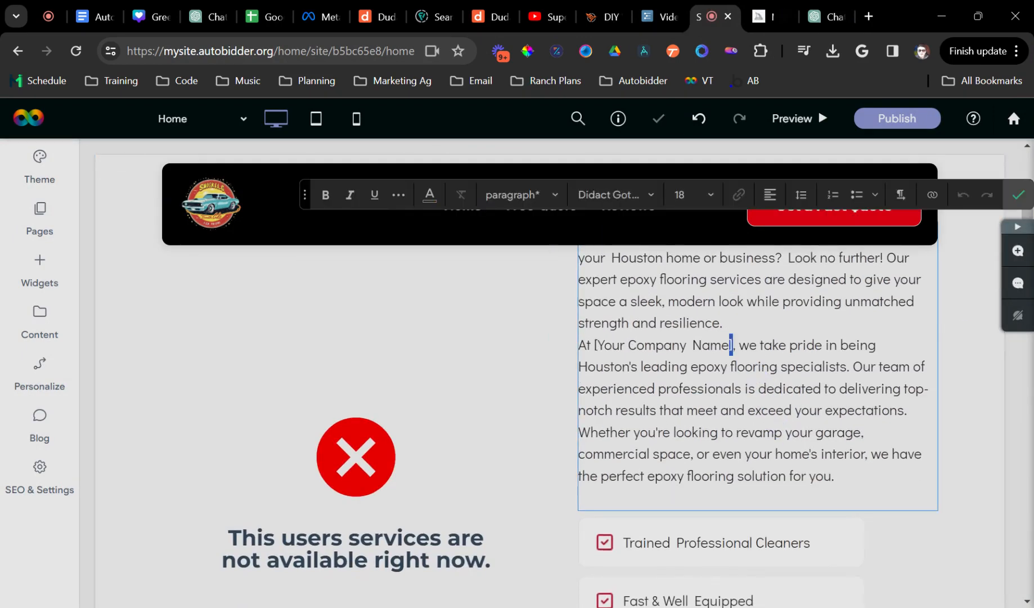
{"action": "left_click_drag", "start_coordinate": [733, 344], "coordinate": [594, 345]}
{"action": "type", "text": "{{"}
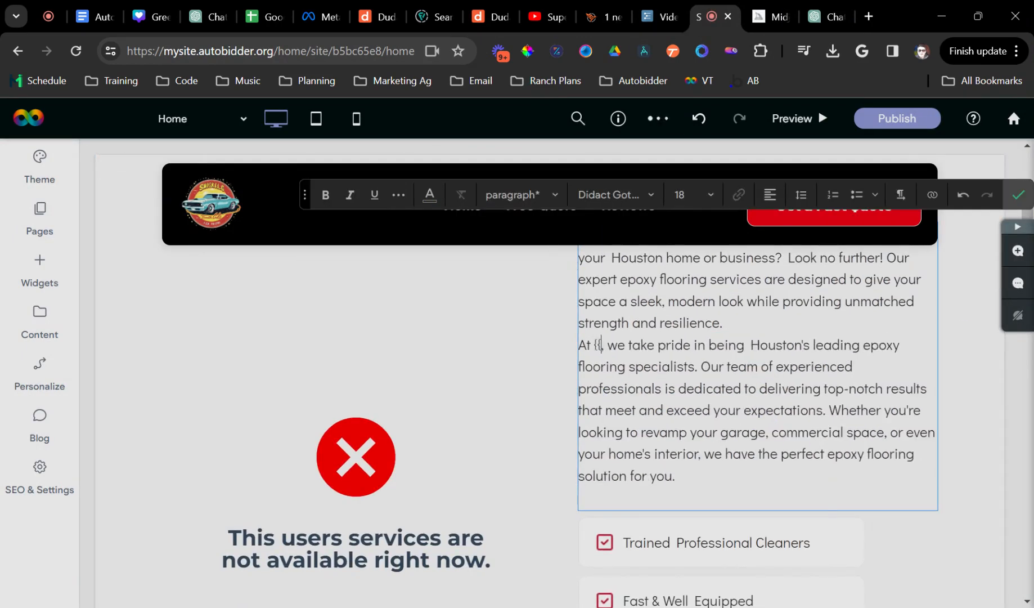
{"action": "left_click", "coordinate": [535, 375]}
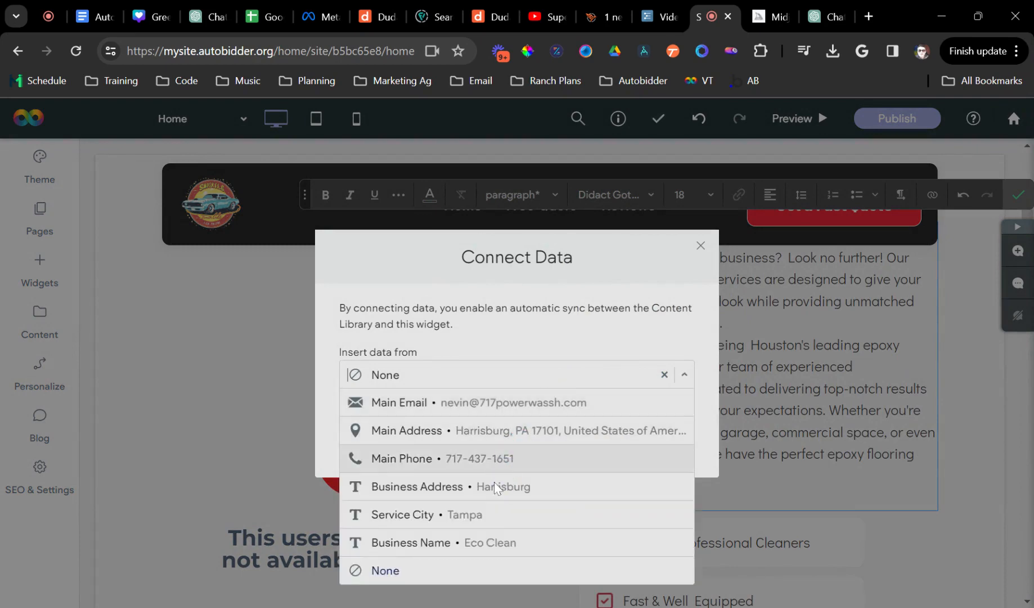
{"action": "left_click", "coordinate": [498, 541]}
{"action": "left_click", "coordinate": [517, 449]}
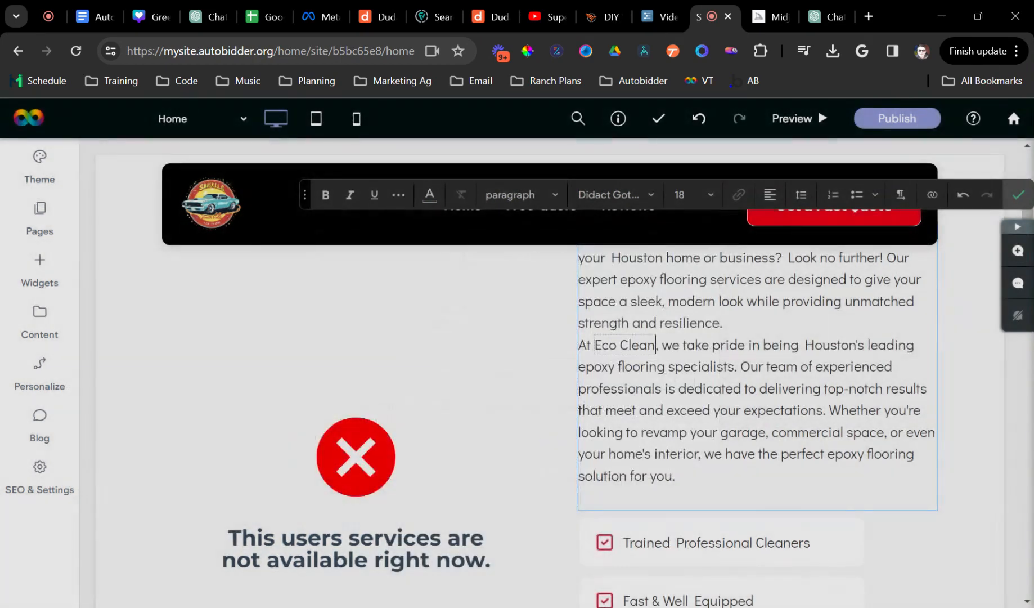
{"action": "left_click", "coordinate": [1019, 194]}
- Add a blank line between the two epoxy paragraphs
{"action": "left_click", "coordinate": [790, 348]}
{"action": "key", "text": "Return"}
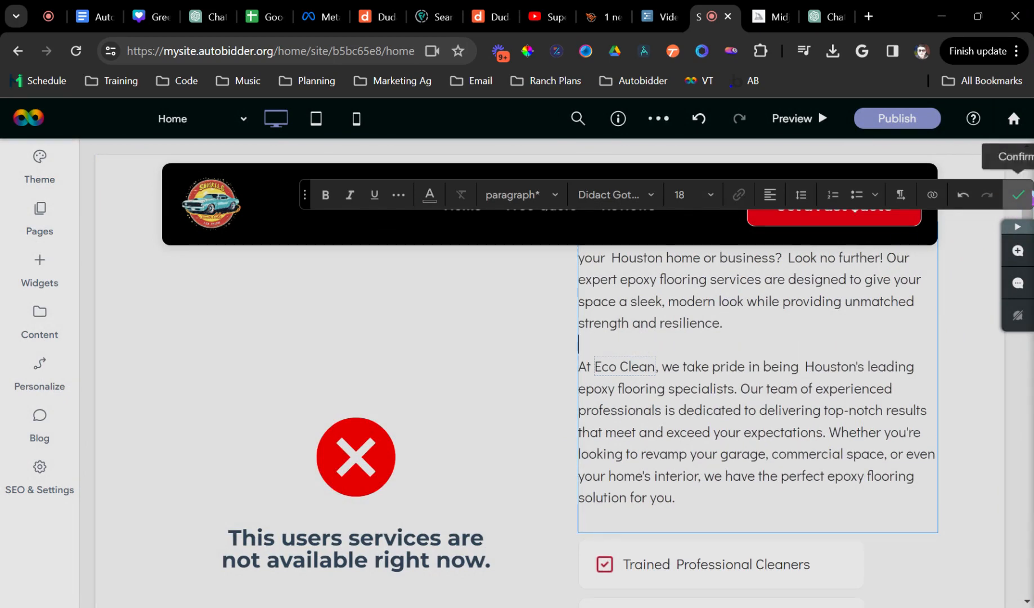
{"action": "left_click", "coordinate": [1019, 194]}
{"action": "scroll", "coordinate": [750, 392], "scroll_direction": "up", "scroll_amount": 2}
{"action": "scroll", "coordinate": [367, 437], "scroll_direction": "up", "scroll_amount": 3}
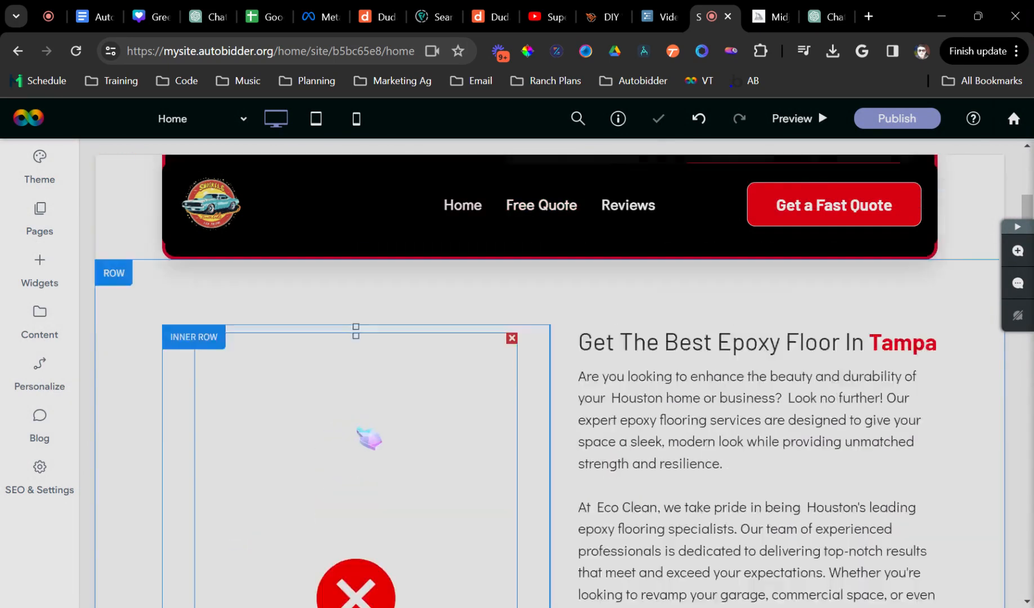
{"action": "scroll", "coordinate": [456, 491], "scroll_direction": "down", "scroll_amount": 5}
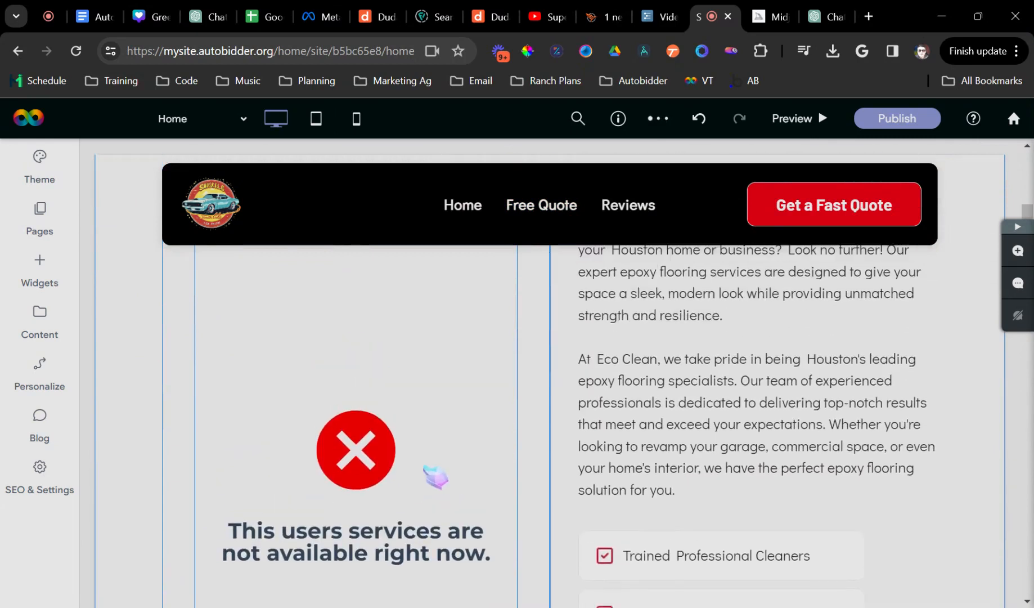
{"action": "scroll", "coordinate": [434, 475], "scroll_direction": "down", "scroll_amount": 1}
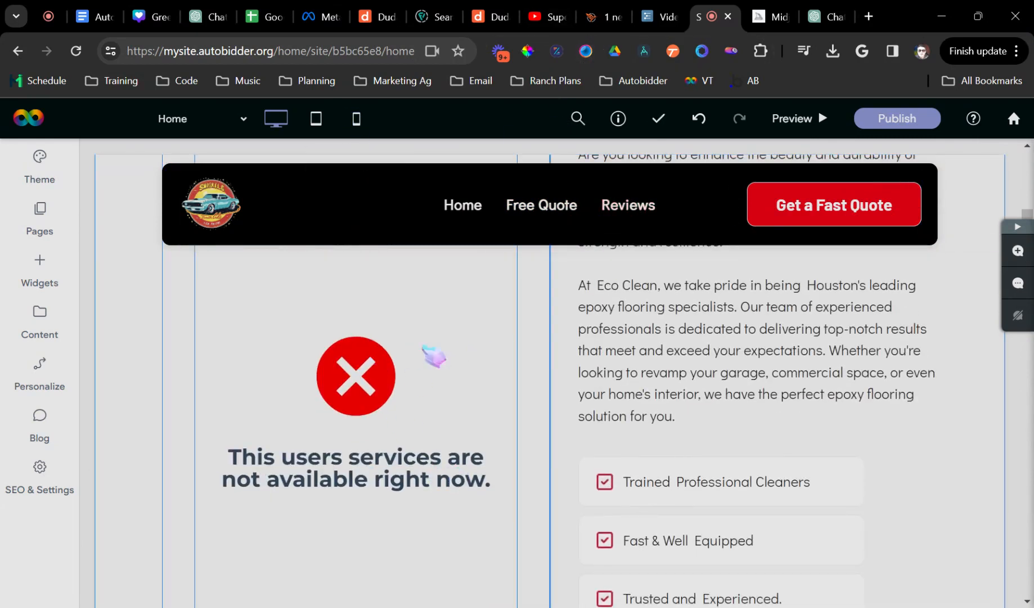
- Remove the broken HTML embed from the left column and put the epoxy floor photo there
{"action": "left_click", "coordinate": [464, 375]}
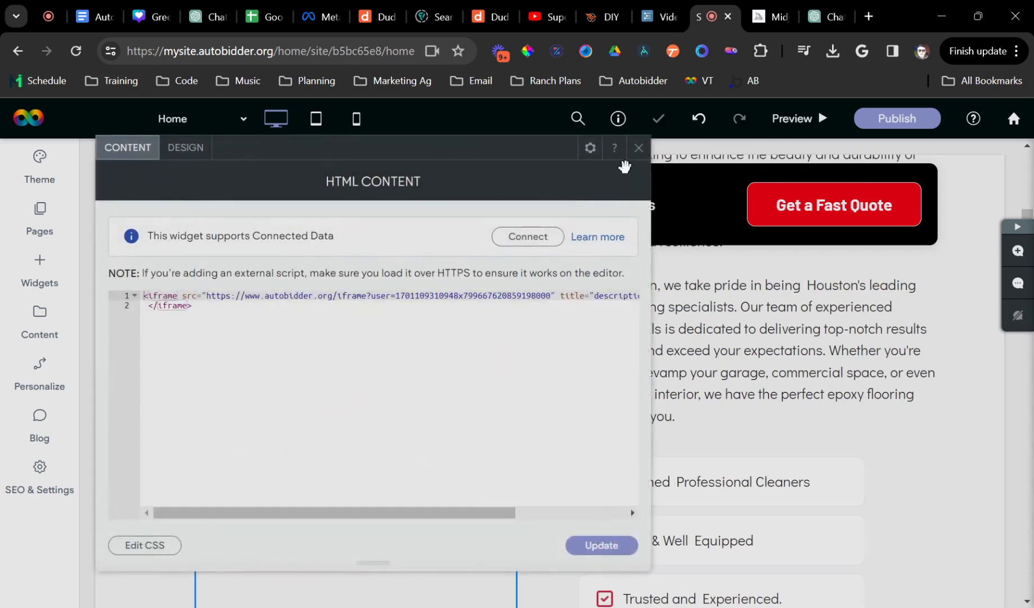
{"action": "left_click", "coordinate": [639, 148]}
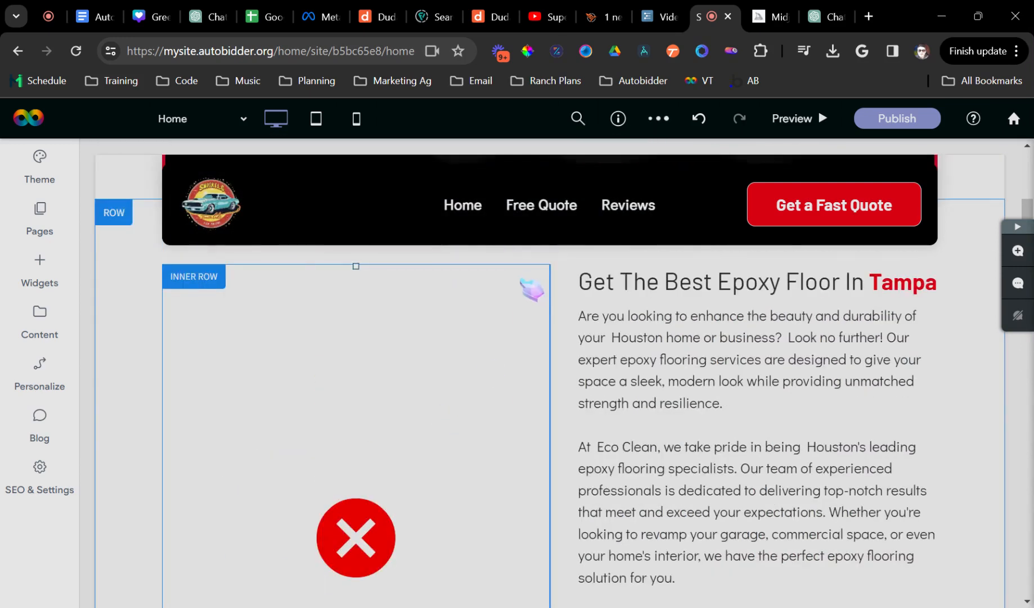
{"action": "left_click", "coordinate": [37, 270]}
{"action": "left_click_drag", "start_coordinate": [285, 311], "coordinate": [355, 299]}
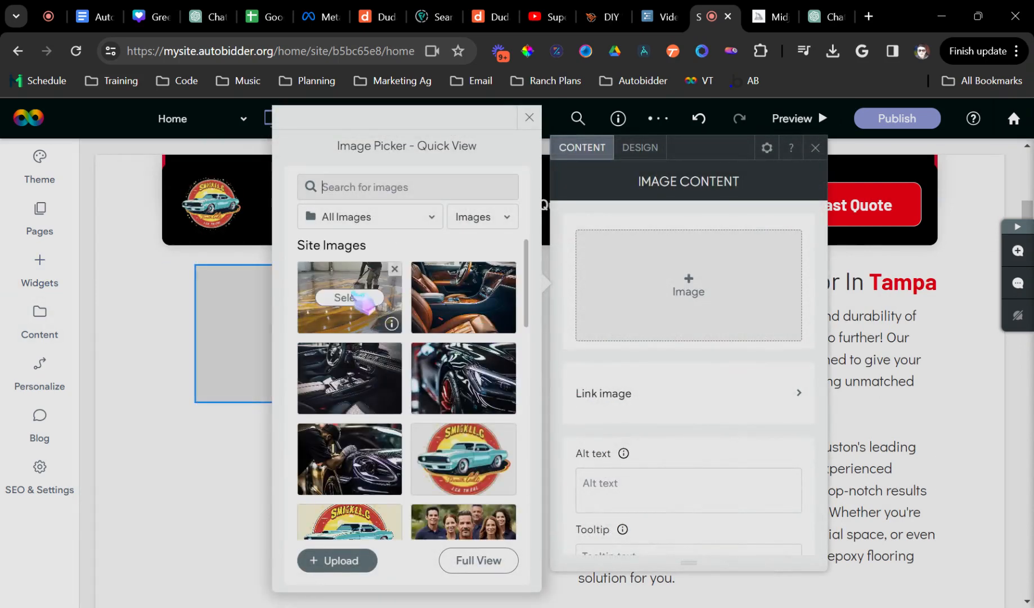
{"action": "left_click", "coordinate": [355, 299]}
- Give the image a 5px red theme-colour border, a shadow and a Zoom out hover effect
{"action": "left_click", "coordinate": [650, 149]}
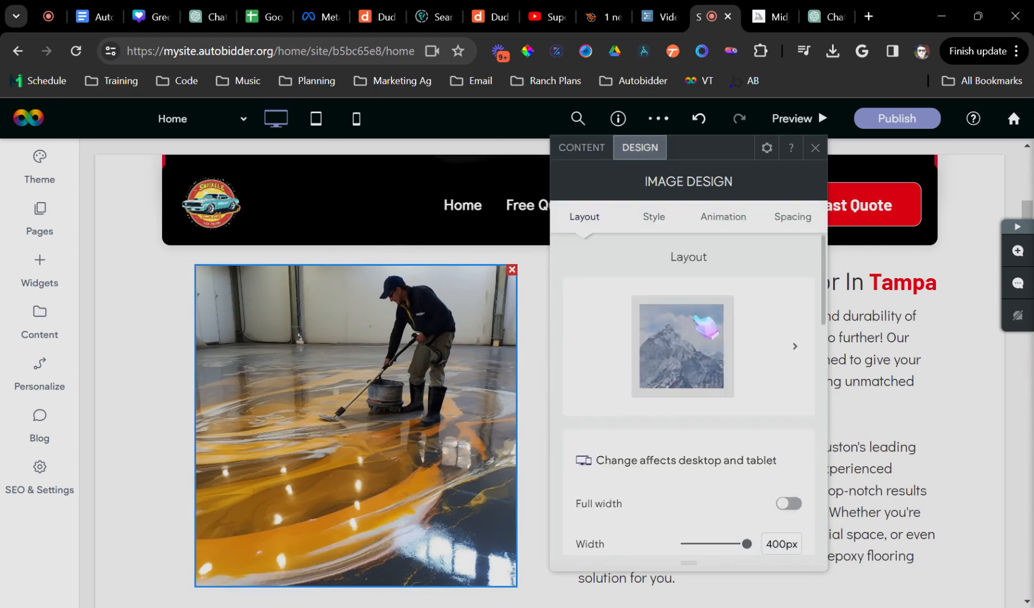
{"action": "scroll", "coordinate": [731, 412], "scroll_direction": "down", "scroll_amount": 3}
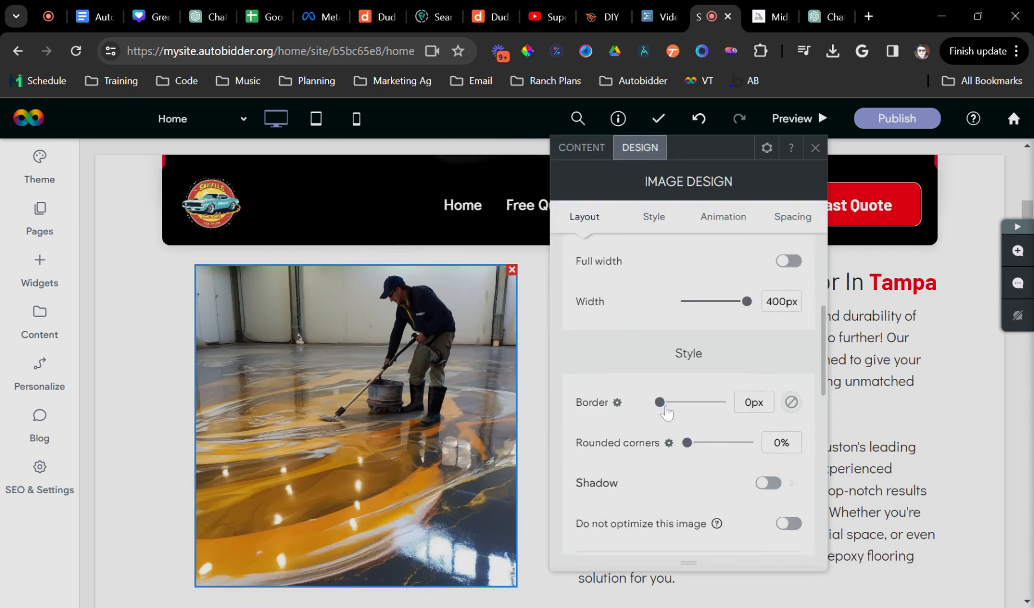
{"action": "left_click_drag", "start_coordinate": [671, 413], "coordinate": [675, 413]}
{"action": "left_click", "coordinate": [792, 402]}
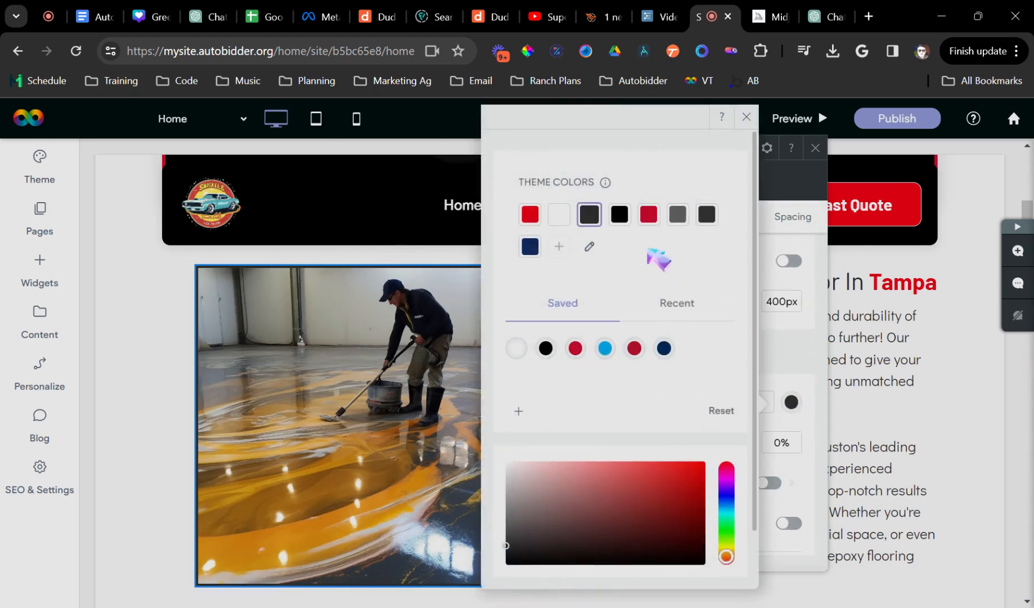
{"action": "left_click", "coordinate": [560, 217]}
{"action": "left_click", "coordinate": [649, 215]}
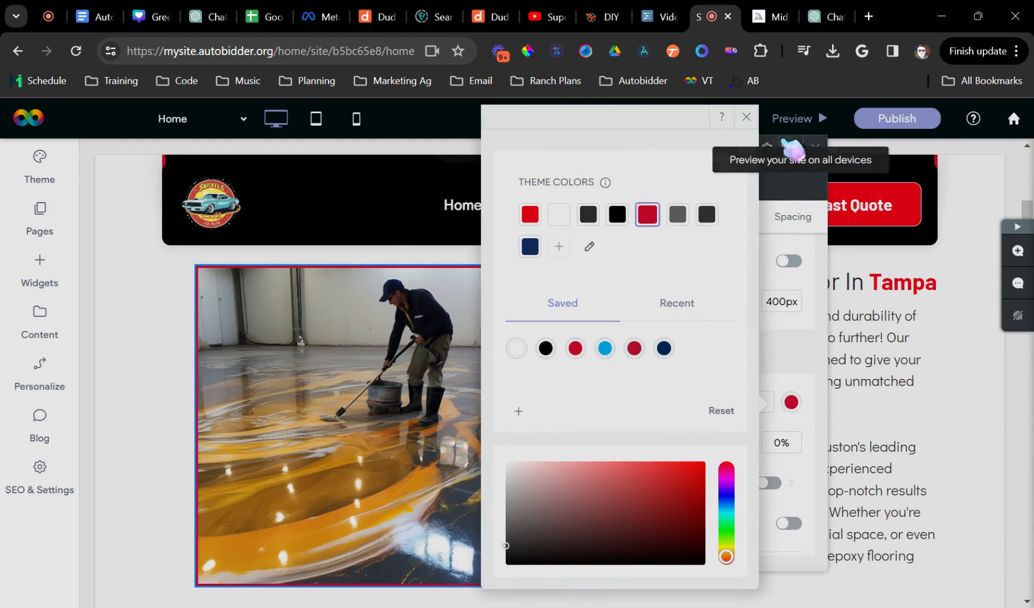
{"action": "scroll", "coordinate": [782, 398], "scroll_direction": "down", "scroll_amount": 1}
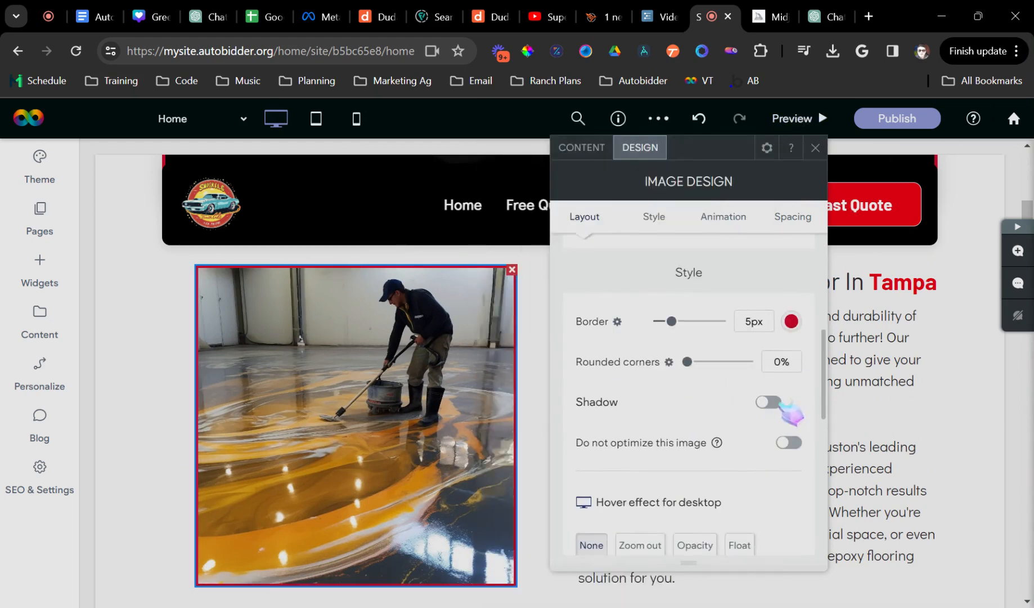
{"action": "left_click", "coordinate": [772, 402]}
{"action": "left_click", "coordinate": [640, 545]}
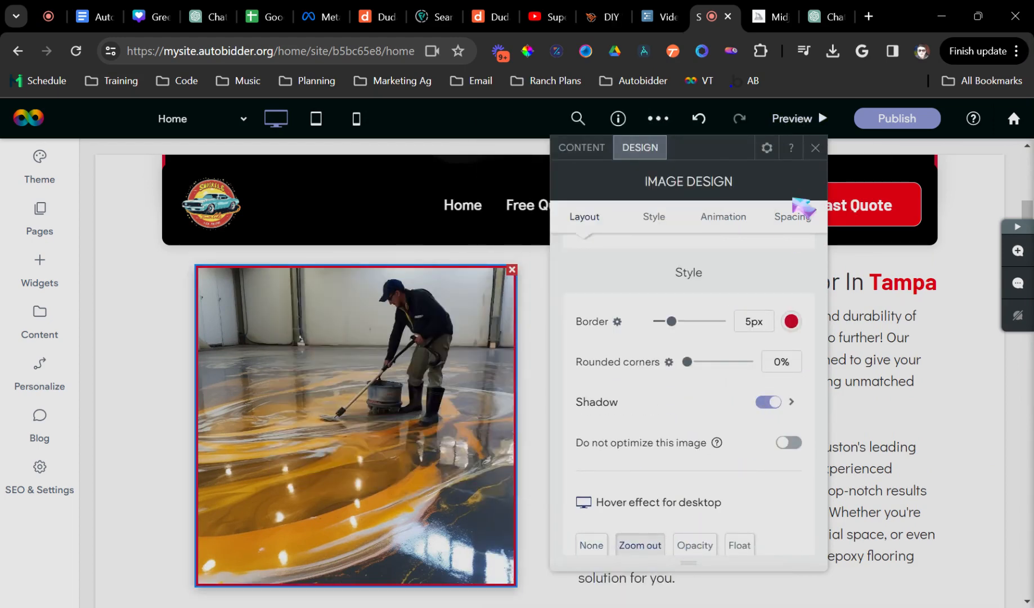
{"action": "left_click", "coordinate": [817, 147]}
{"action": "scroll", "coordinate": [551, 404], "scroll_direction": "down", "scroll_amount": 3}
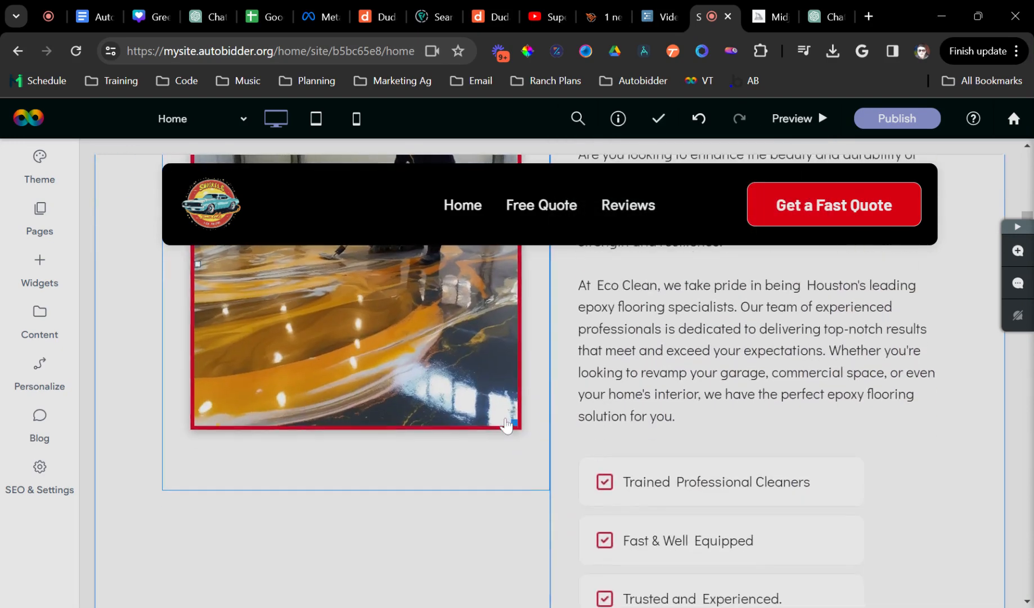
- Scroll down to the Work With Professional Detailers section below the epoxy content
{"action": "scroll", "coordinate": [538, 453], "scroll_direction": "up", "scroll_amount": 3}
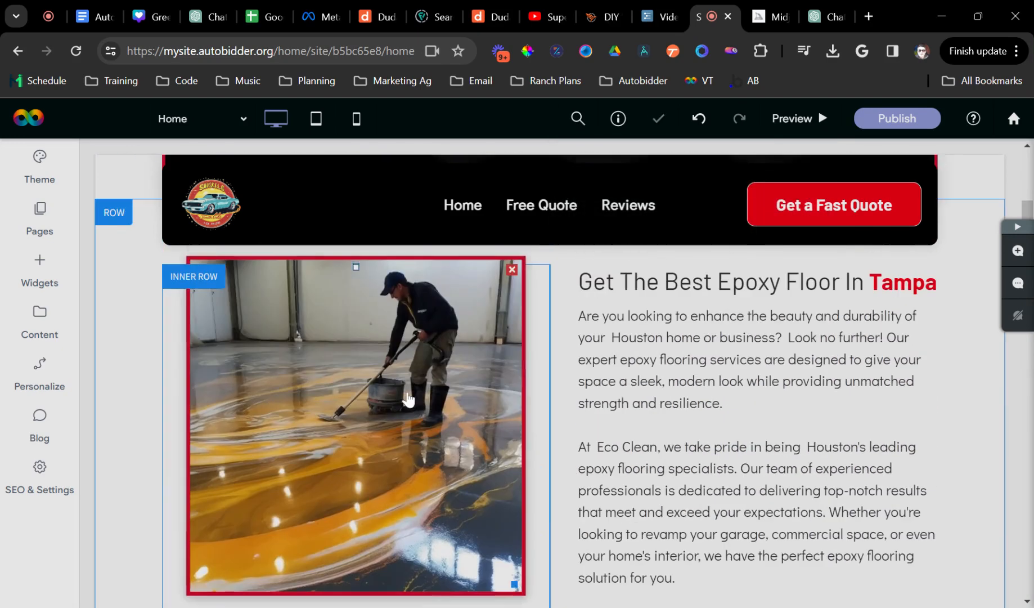
{"action": "scroll", "coordinate": [646, 430], "scroll_direction": "up", "scroll_amount": 3}
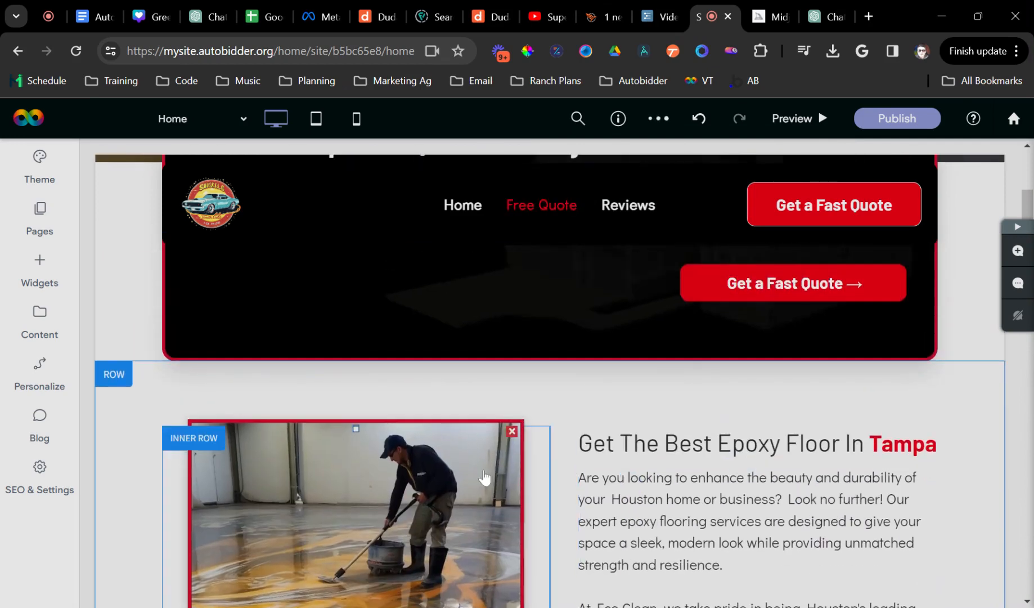
{"action": "scroll", "coordinate": [578, 416], "scroll_direction": "down", "scroll_amount": 3}
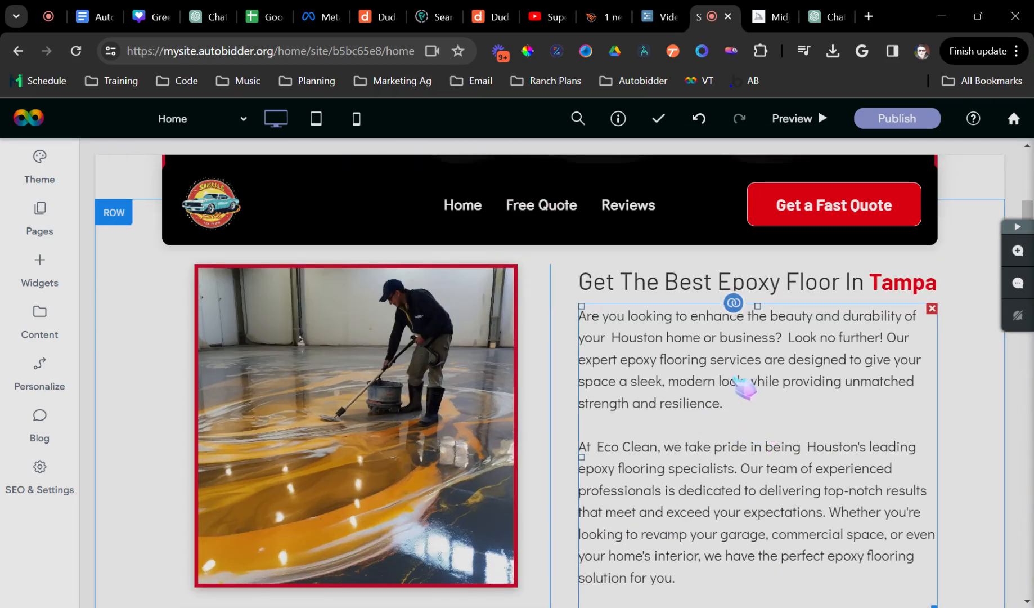
{"action": "scroll", "coordinate": [744, 388], "scroll_direction": "down", "scroll_amount": 4}
{"action": "scroll", "coordinate": [697, 474], "scroll_direction": "down", "scroll_amount": 8}
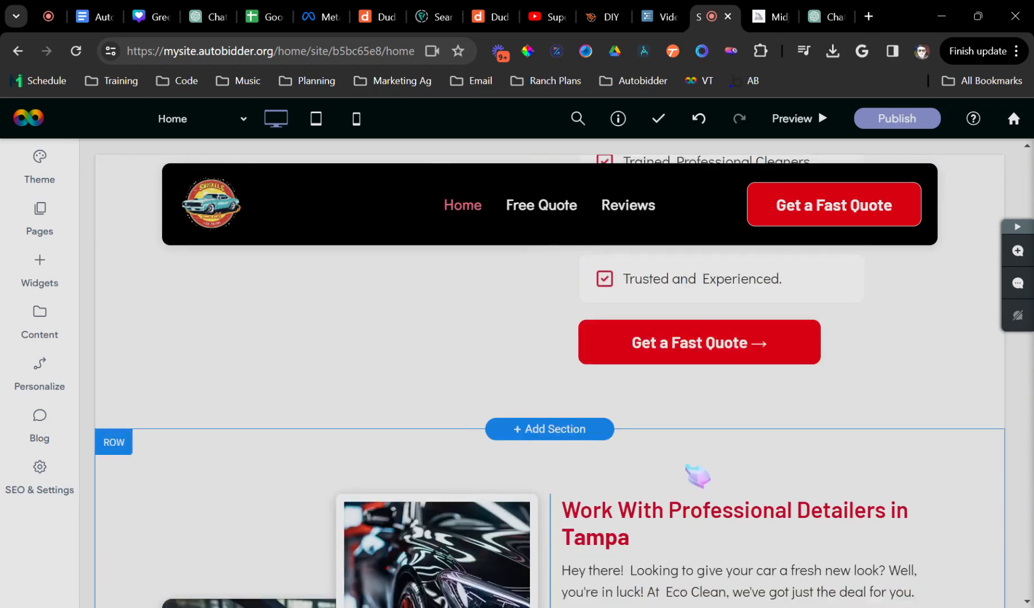
{"action": "left_click", "coordinate": [396, 390]}
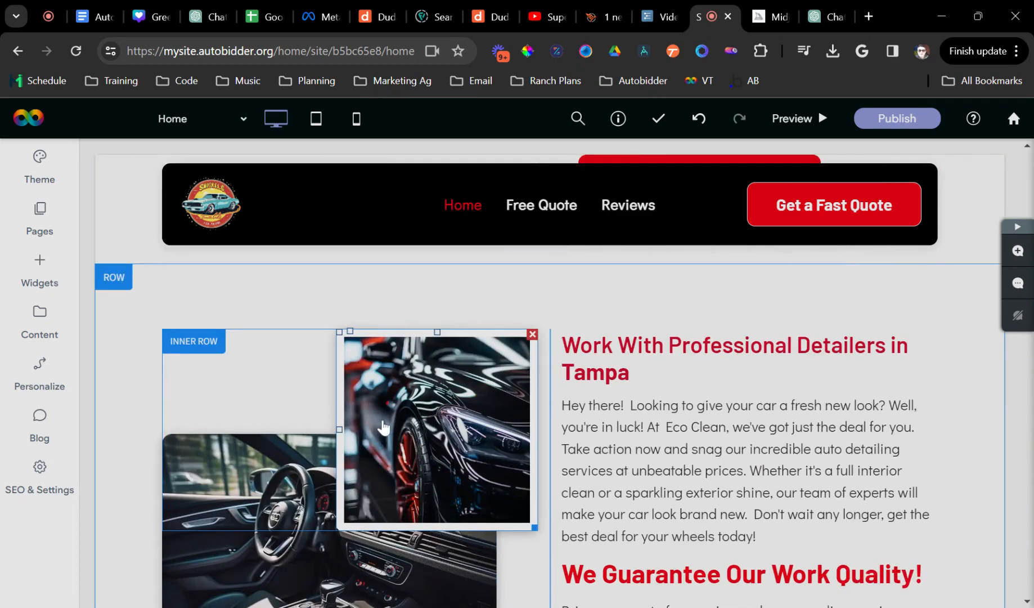
{"action": "left_click", "coordinate": [836, 147]}
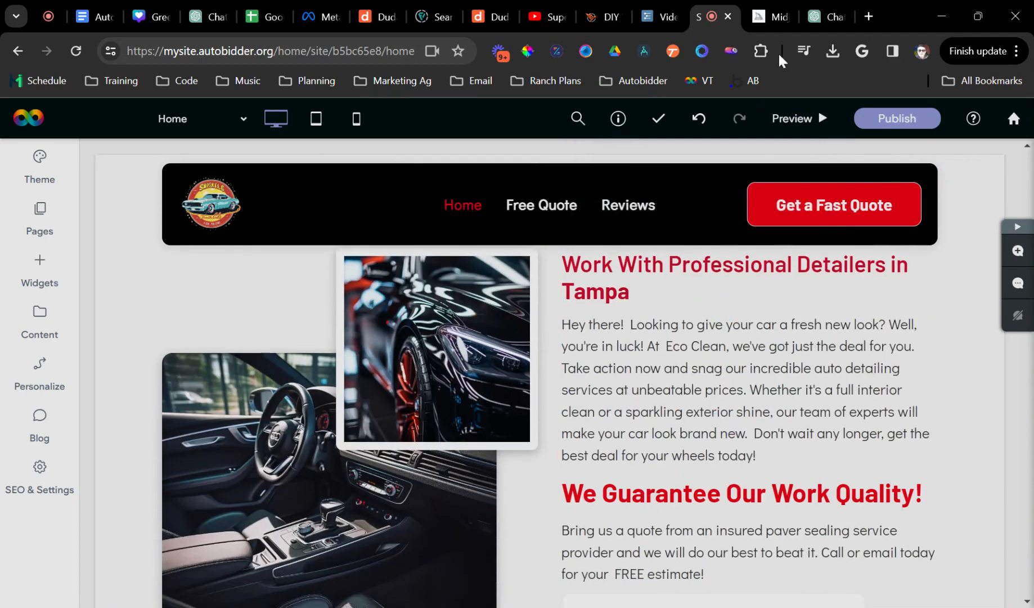
- Copy the second ChatGPT headline about Houston's epoxy flooring experts and return to the editor
{"action": "left_click", "coordinate": [764, 17]}
{"action": "left_click", "coordinate": [823, 17]}
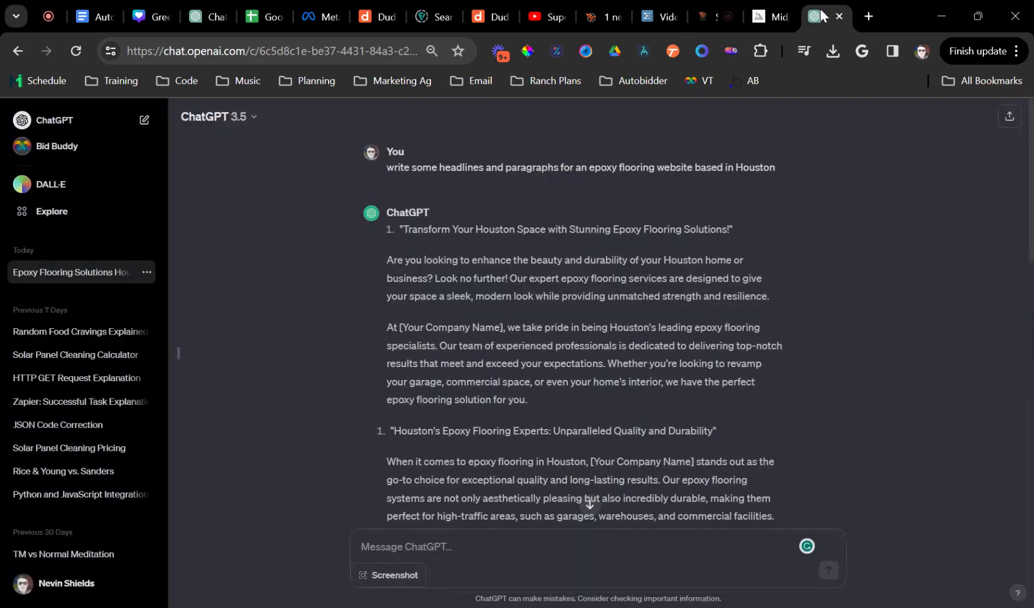
{"action": "scroll", "coordinate": [531, 336], "scroll_direction": "down", "scroll_amount": 1}
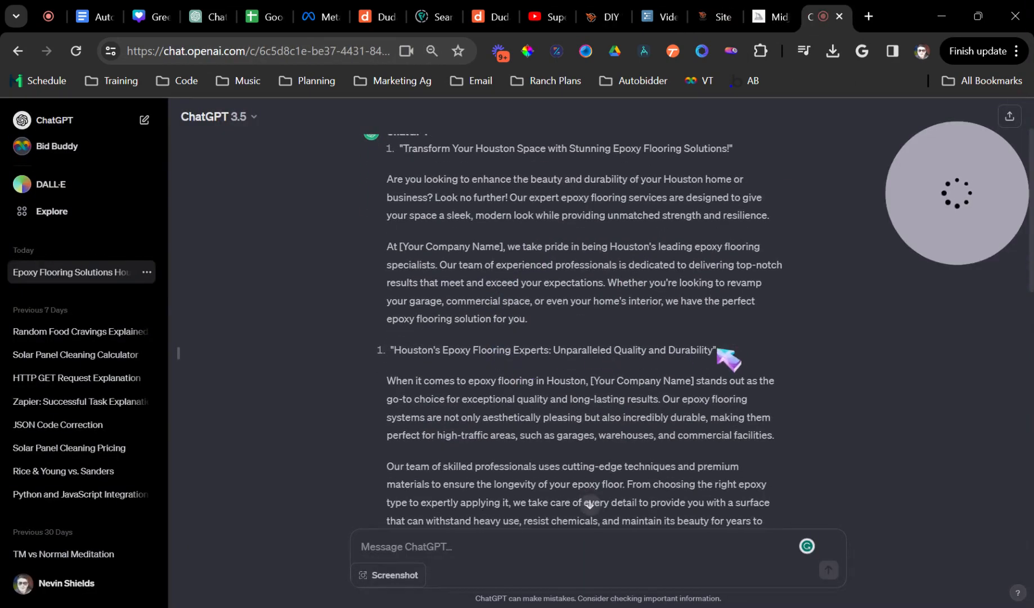
{"action": "left_click_drag", "start_coordinate": [718, 350], "coordinate": [478, 357]}
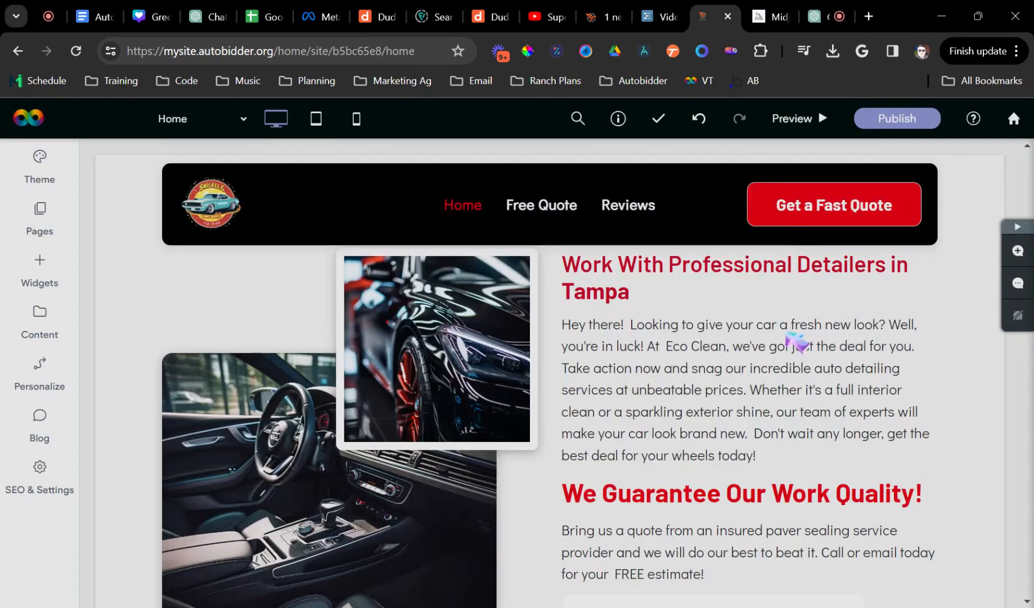
{"action": "left_click", "coordinate": [712, 17]}
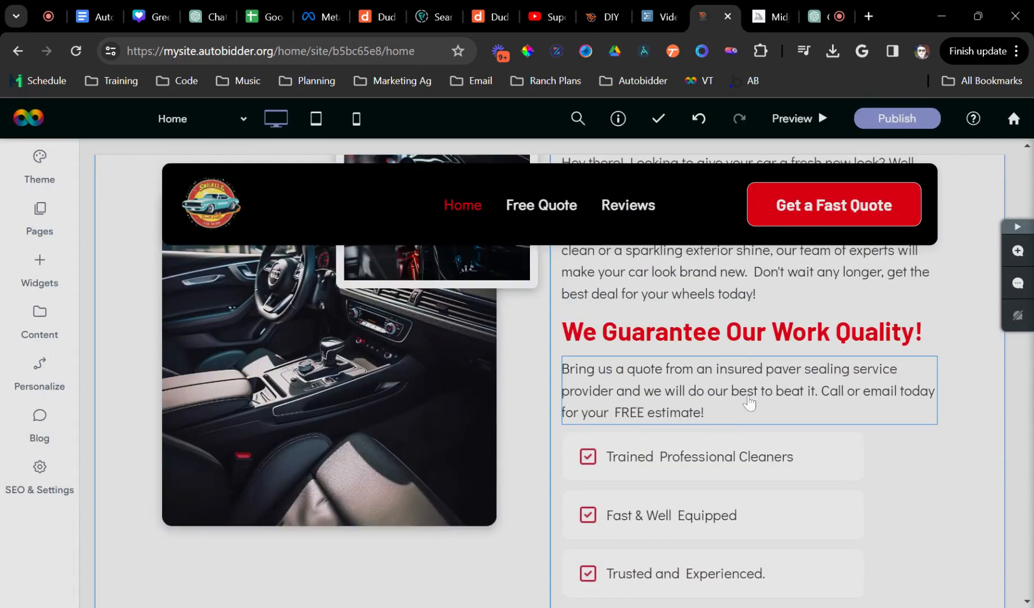
- Replace the detailers heading with the pasted 'Houston's Epoxy Flooring Experts: Unparalleled Quality and Durability' headline
{"action": "scroll", "coordinate": [750, 402], "scroll_direction": "up", "scroll_amount": 4}
{"action": "left_click", "coordinate": [635, 351]}
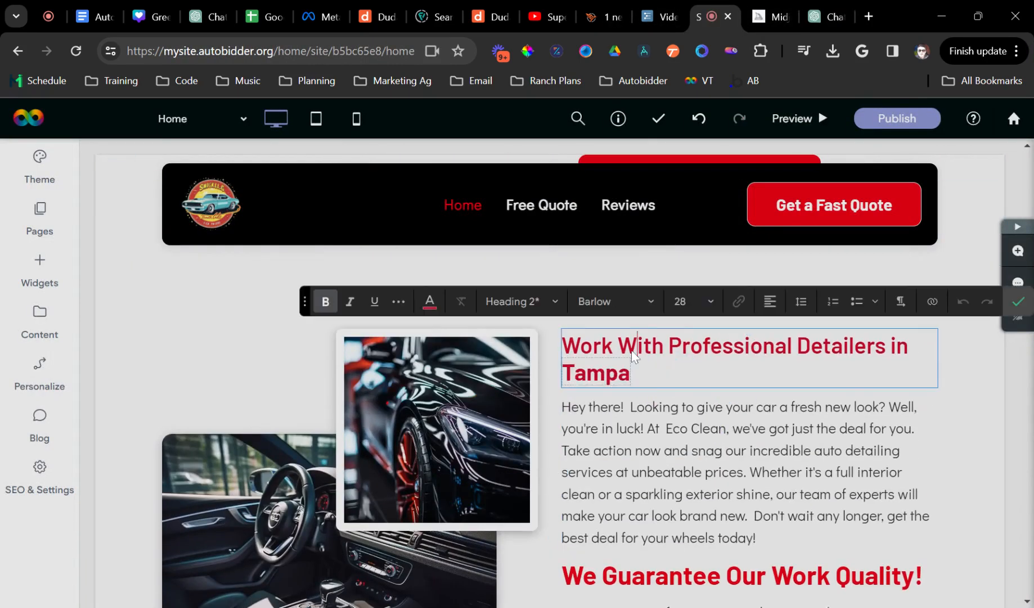
{"action": "key", "text": "ctrl+a"}
{"action": "type", "text": "Houston's Epoxy Flooring Experts: Unparalleled Quality and Durability\""}
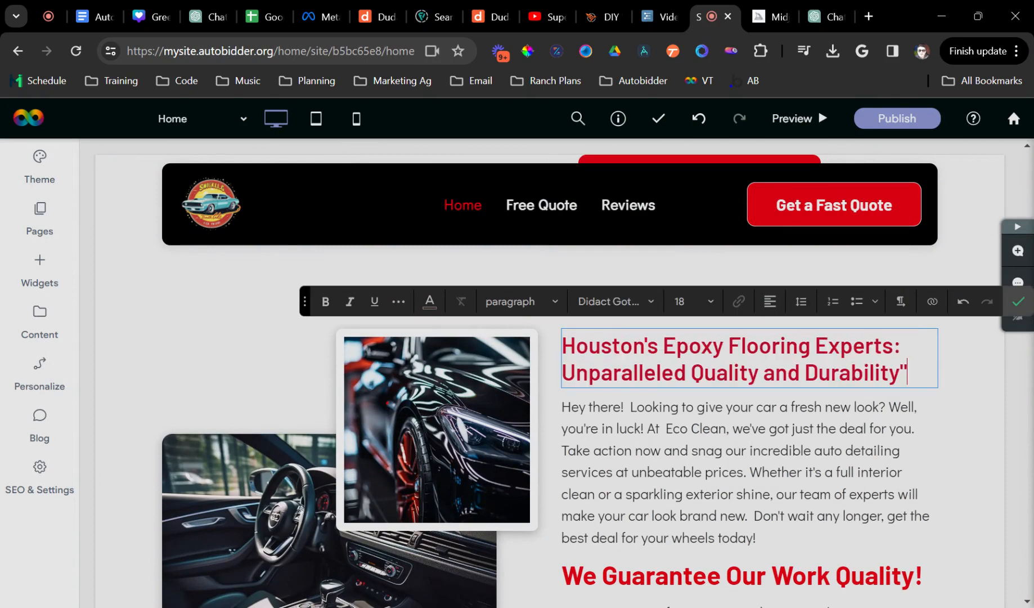
- Copy the two ChatGPT paragraphs under that headline and return to the editor
{"action": "left_click", "coordinate": [825, 17]}
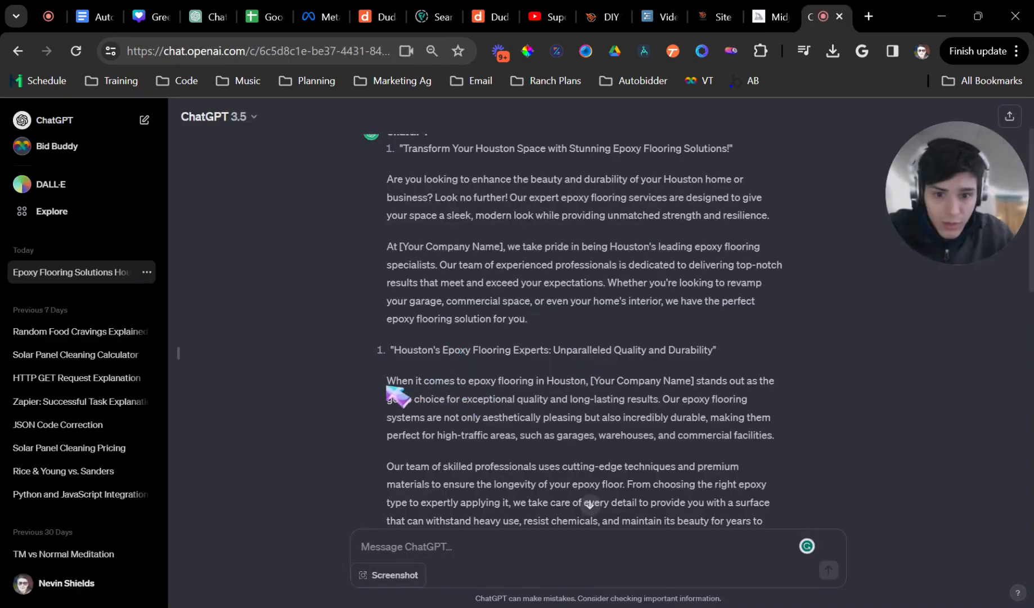
{"action": "scroll", "coordinate": [545, 397], "scroll_direction": "down", "scroll_amount": 3}
{"action": "left_click_drag", "start_coordinate": [388, 388], "coordinate": [686, 376]}
{"action": "key", "text": "ctrl+c"}
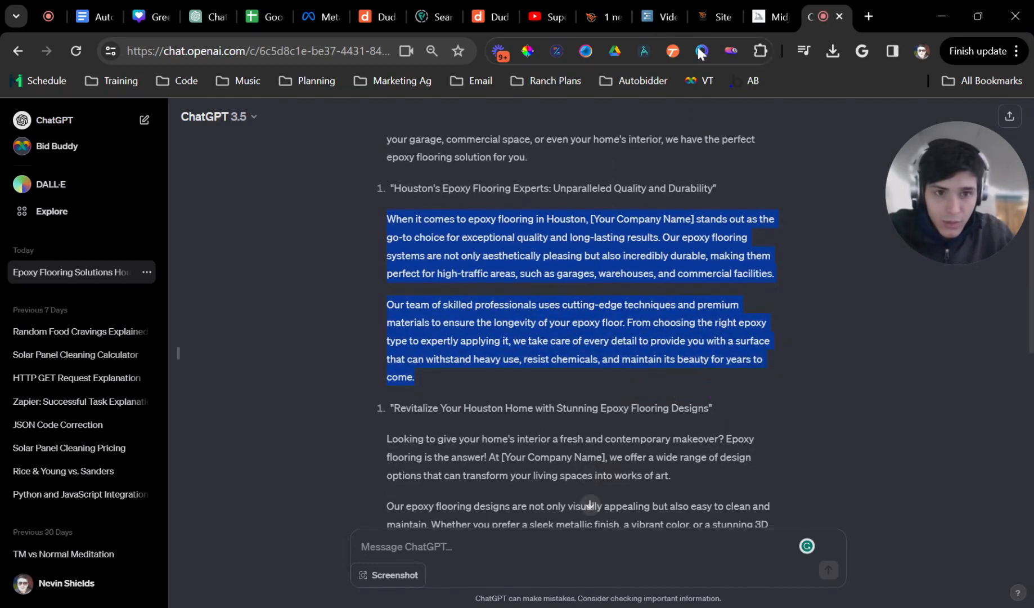
{"action": "left_click", "coordinate": [707, 17]}
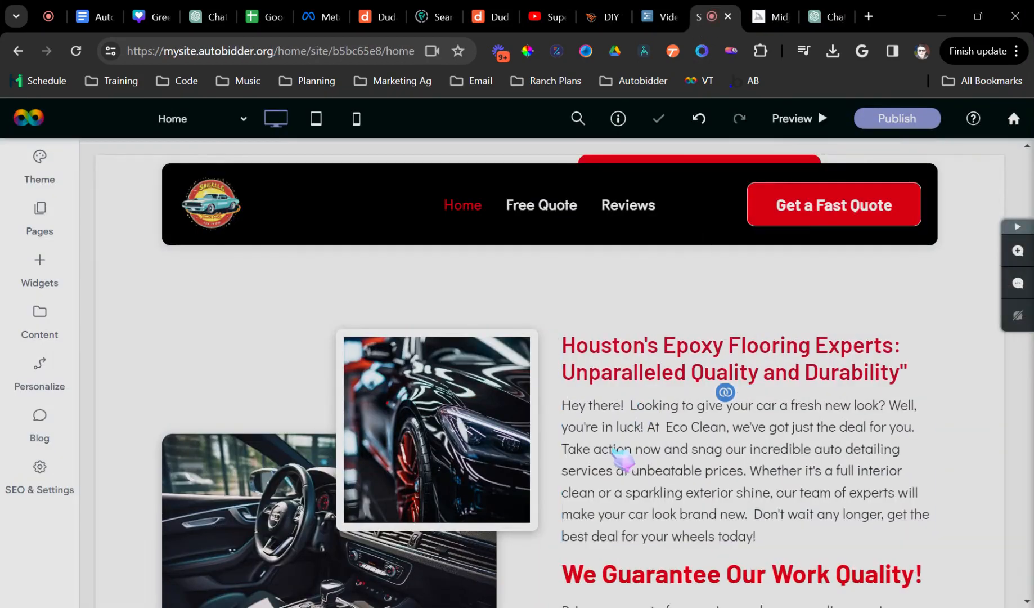
- Replace the paragraph under the heading with the two epoxy flooring paragraphs, separated by a blank line
{"action": "left_click", "coordinate": [592, 405]}
{"action": "key", "text": "ctrl+a"}
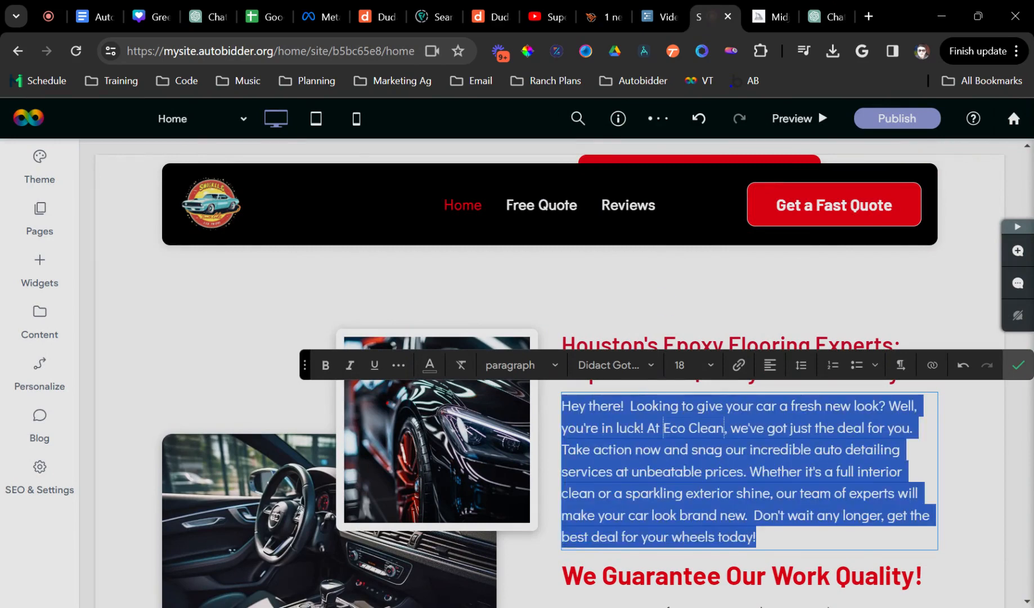
{"action": "key", "text": "ctrl+v"}
{"action": "key", "text": "BackSpace"}
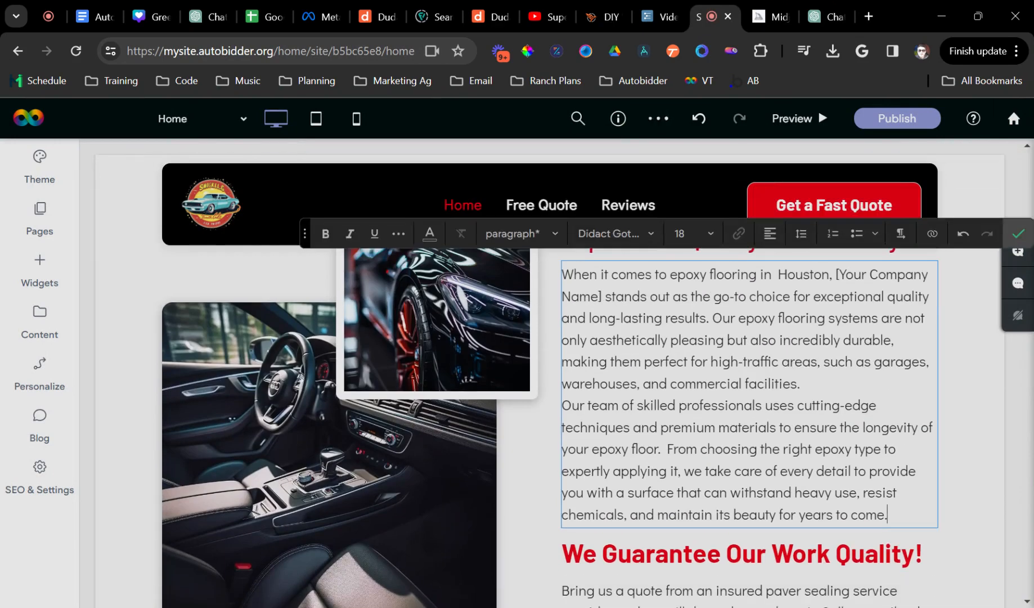
{"action": "left_click", "coordinate": [564, 405]}
{"action": "key", "text": "Return"}
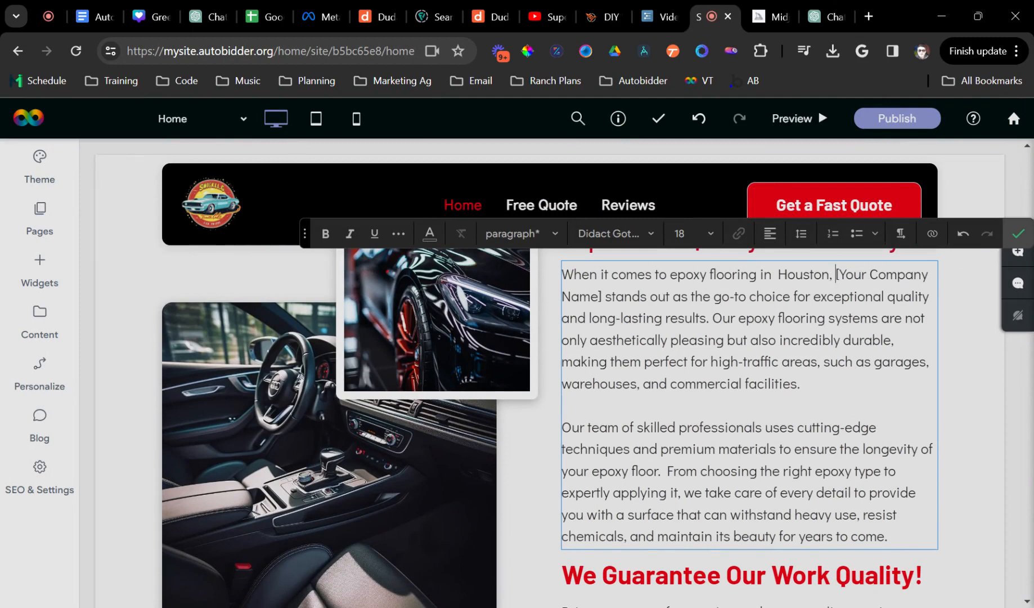
- Swap the [Your Company Name] placeholder for the connected Business Name data, Eco Clean
{"action": "left_click_drag", "start_coordinate": [836, 275], "coordinate": [605, 296]}
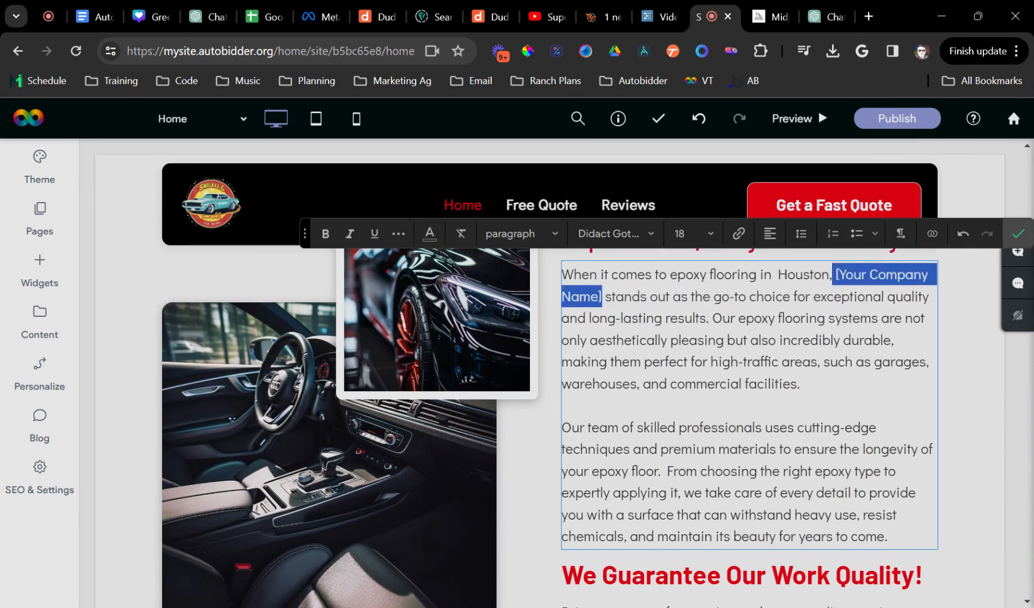
{"action": "type", "text": "{{"}
{"action": "left_click", "coordinate": [537, 376]}
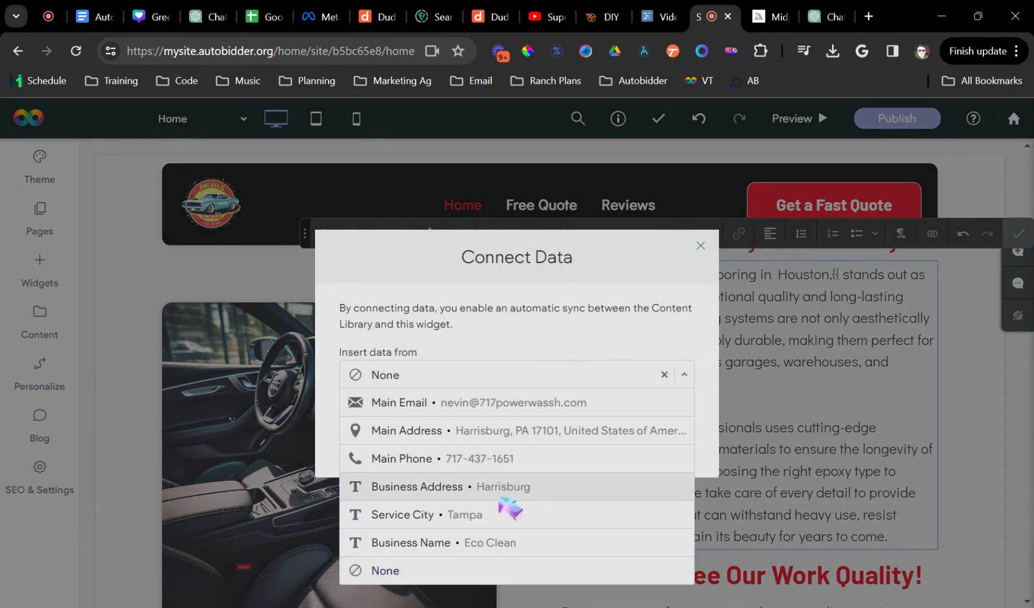
{"action": "left_click", "coordinate": [499, 542]}
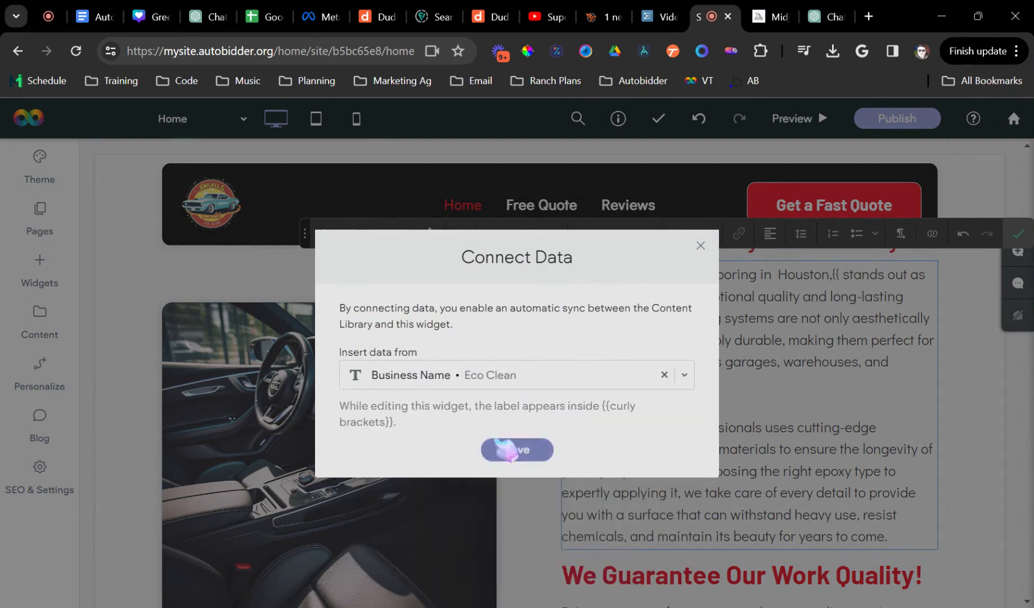
{"action": "left_click", "coordinate": [505, 457]}
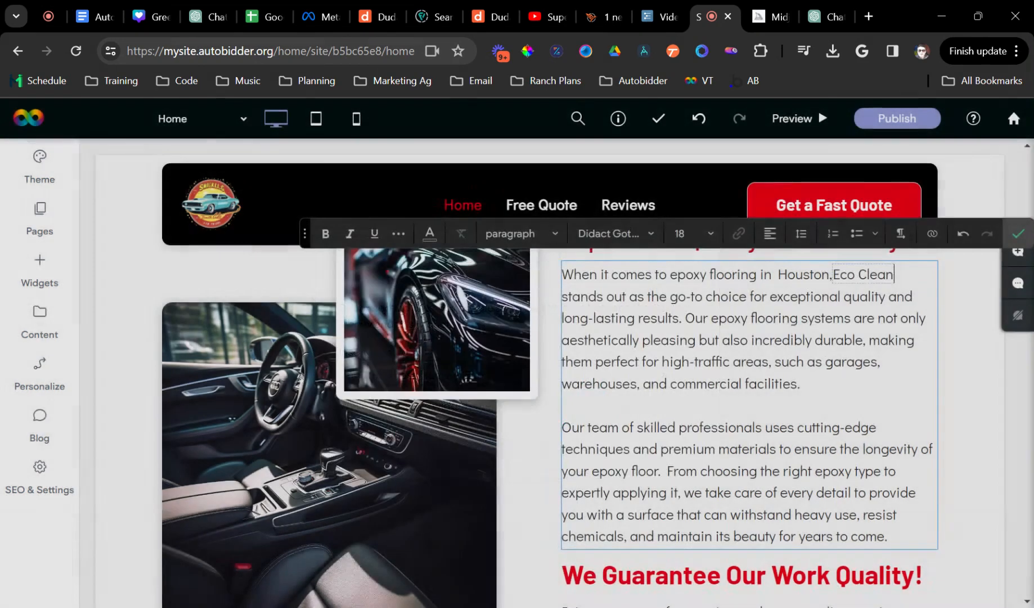
{"action": "left_click", "coordinate": [1010, 232]}
{"action": "scroll", "coordinate": [813, 337], "scroll_direction": "up", "scroll_amount": 15}
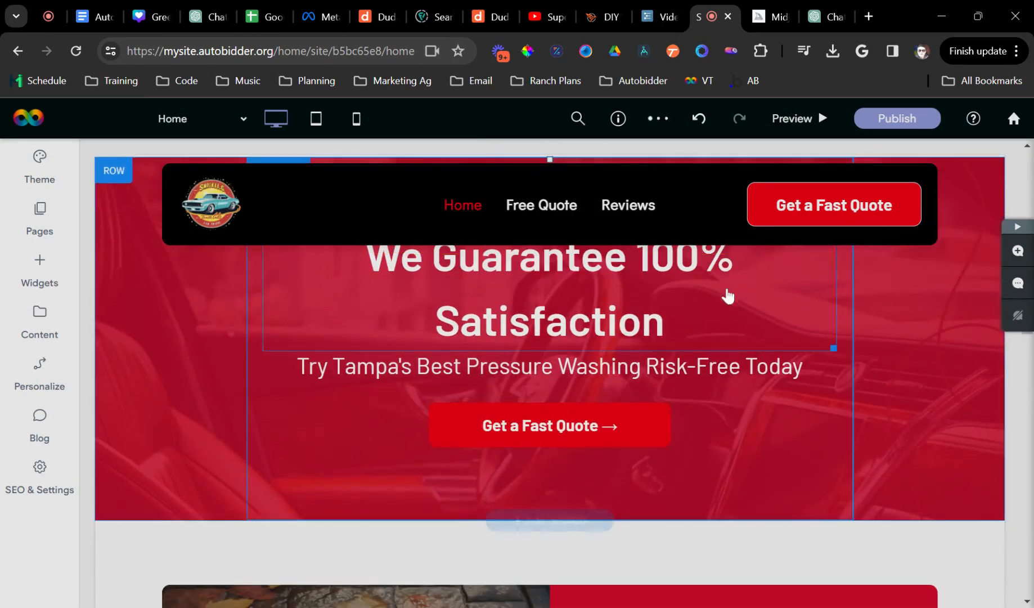
- Open the House Washing page from the Services group in the pages list
{"action": "left_click", "coordinate": [40, 223]}
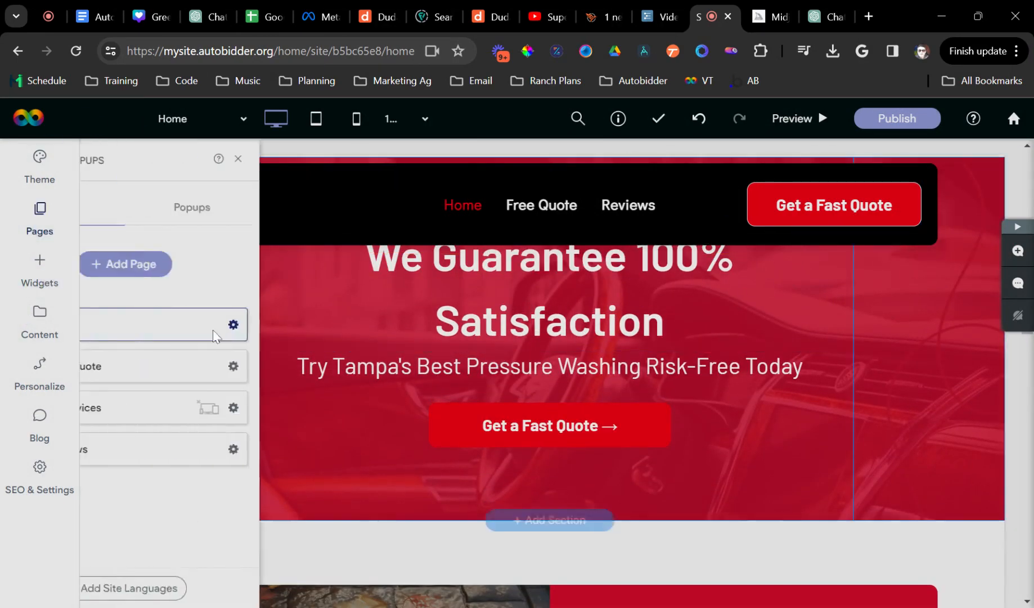
{"action": "left_click", "coordinate": [125, 406]}
{"action": "left_click", "coordinate": [216, 446]}
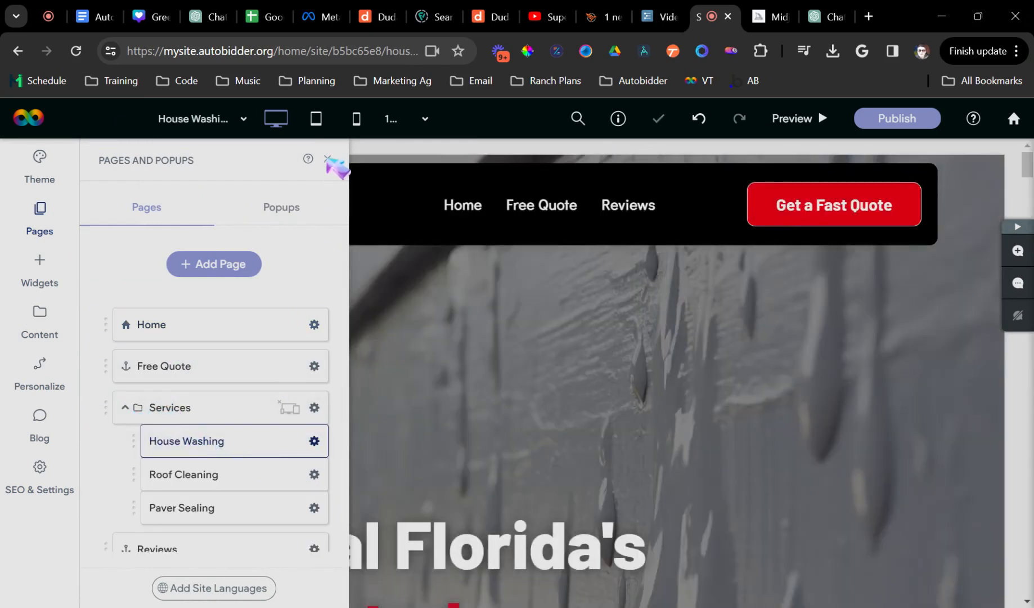
{"action": "left_click", "coordinate": [328, 159]}
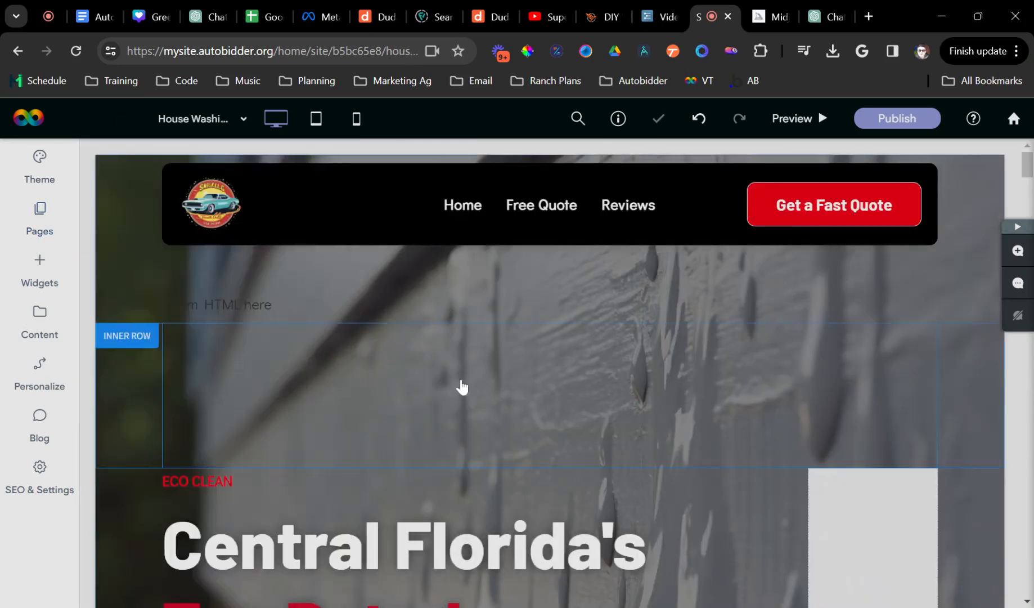
- Look over the House Washing page, then bring up Pages and Popups again
{"action": "scroll", "coordinate": [450, 389], "scroll_direction": "down", "scroll_amount": 10}
{"action": "scroll", "coordinate": [405, 391], "scroll_direction": "down", "scroll_amount": 15}
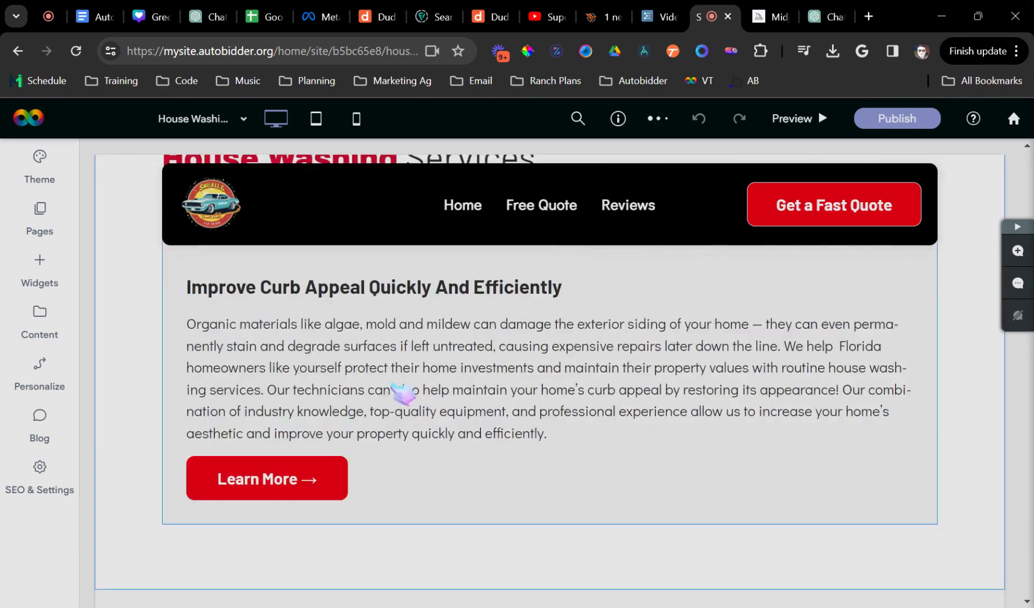
{"action": "scroll", "coordinate": [281, 349], "scroll_direction": "up", "scroll_amount": 7}
{"action": "left_click", "coordinate": [41, 219]}
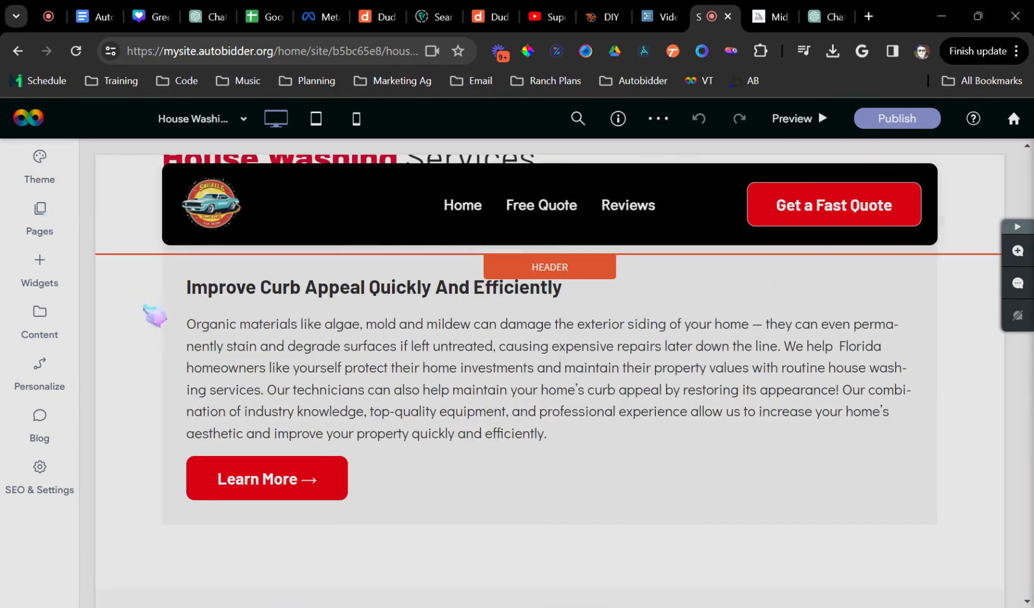
- Duplicate the House Washing page and name the copy Epoxy Flooring
{"action": "left_click", "coordinate": [317, 445]}
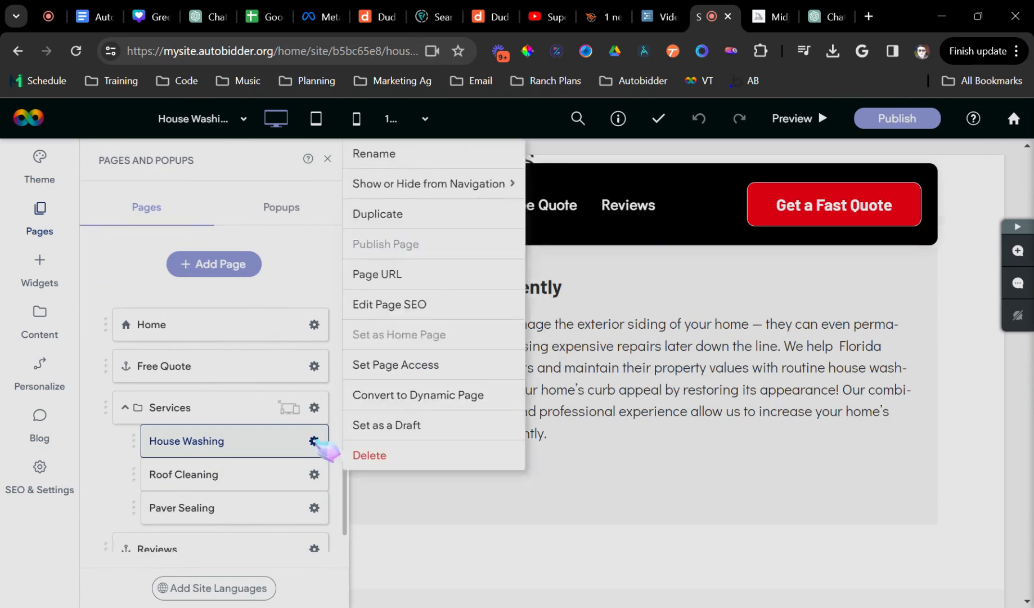
{"action": "mouse_move", "coordinate": [425, 179]}
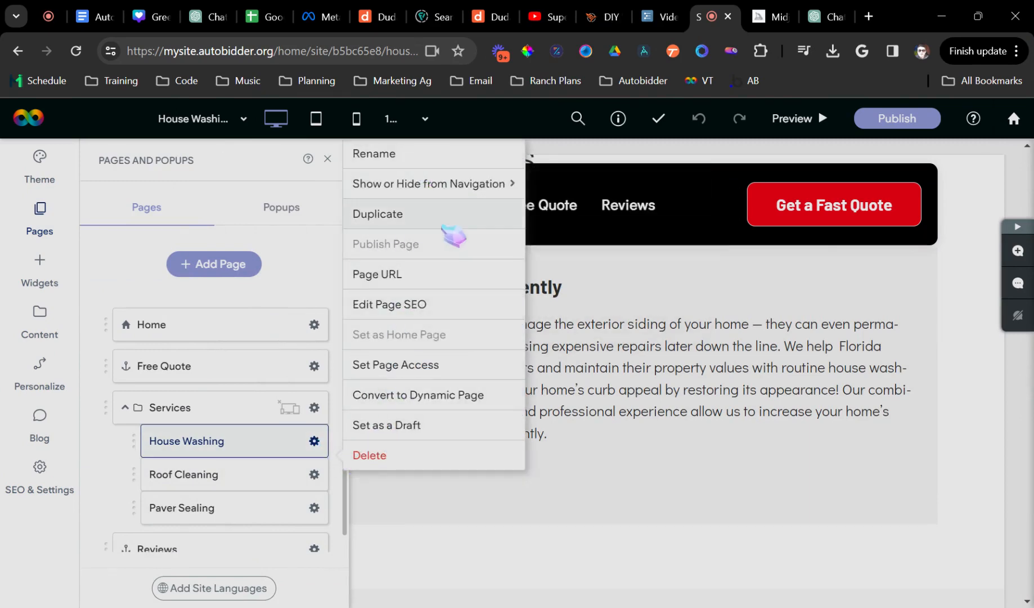
{"action": "left_click", "coordinate": [483, 218]}
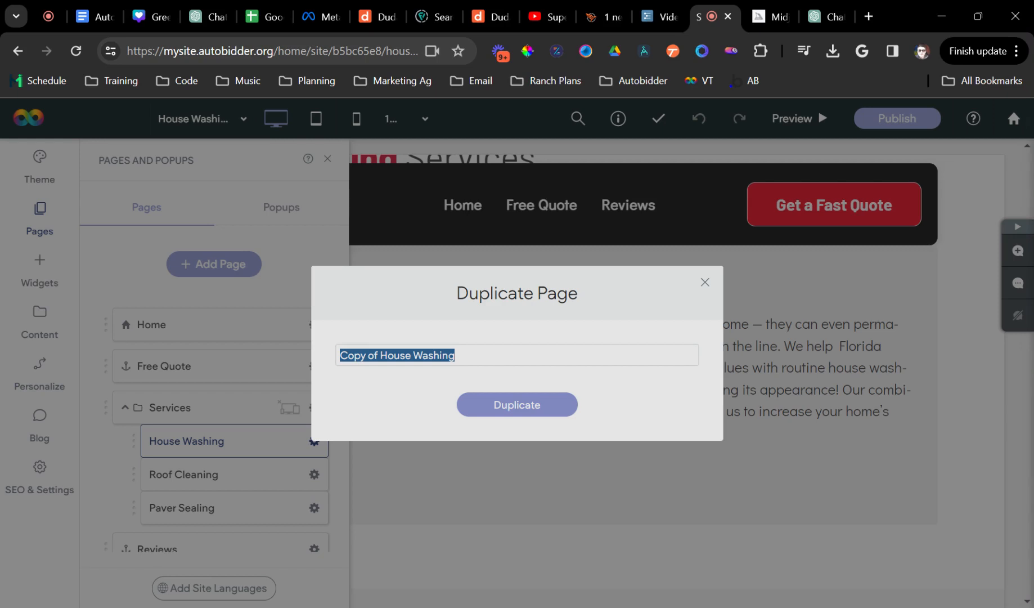
{"action": "type", "text": "Epoxy Flooring"}
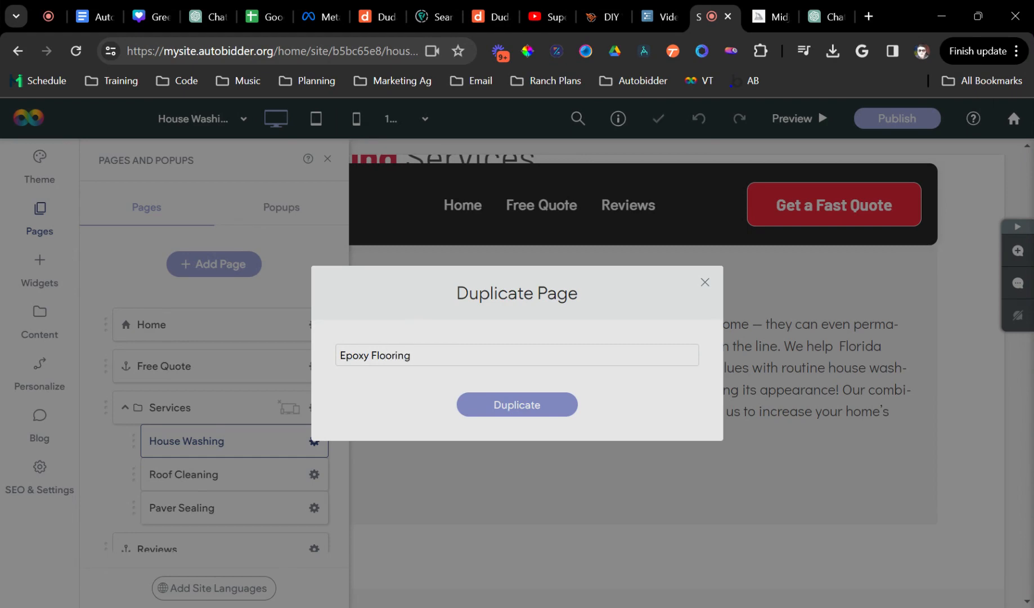
{"action": "key", "text": "Return"}
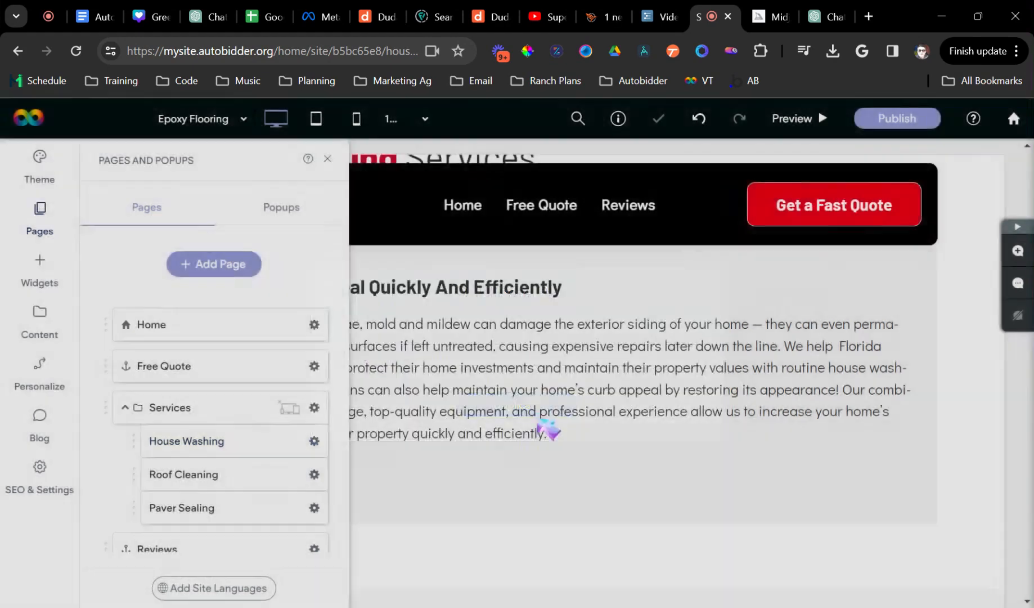
- Delete the Paver Sealing and House Washing pages
{"action": "scroll", "coordinate": [292, 505], "scroll_direction": "down", "scroll_amount": 2}
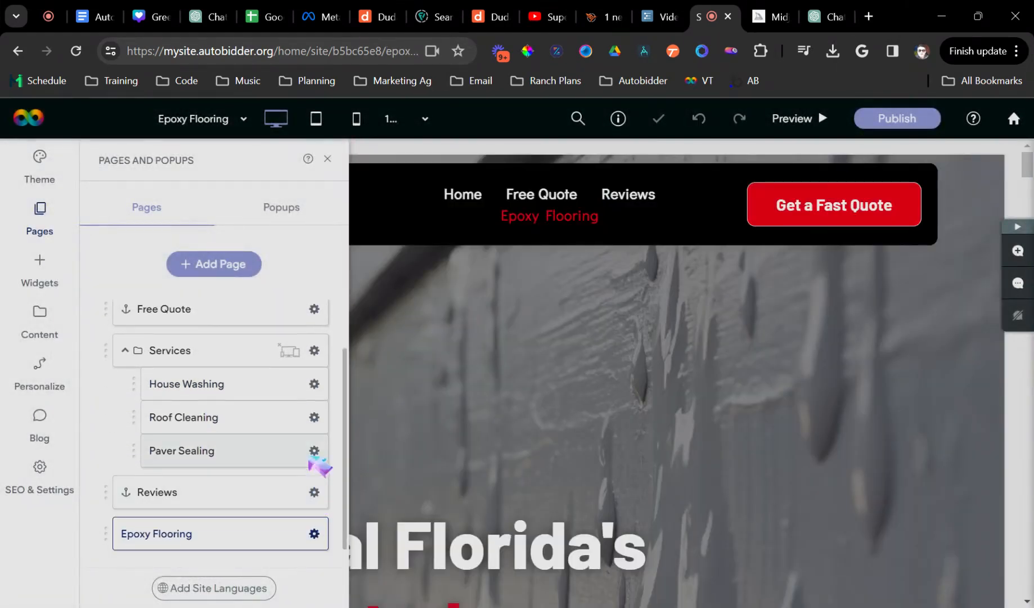
{"action": "left_click", "coordinate": [314, 451]}
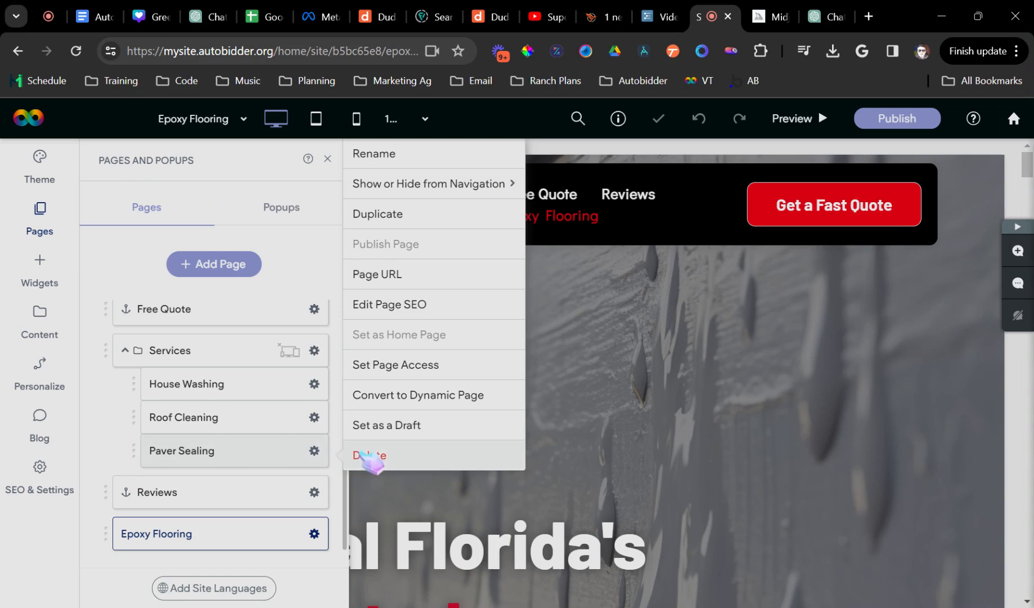
{"action": "left_click", "coordinate": [369, 455]}
{"action": "left_click", "coordinate": [565, 403]}
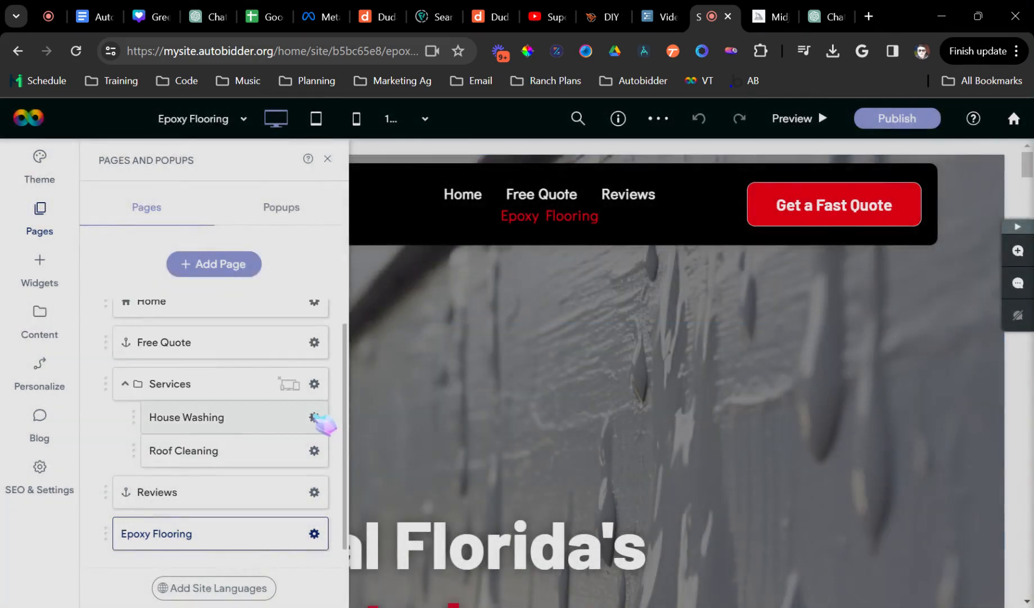
{"action": "left_click", "coordinate": [315, 417]}
{"action": "left_click", "coordinate": [370, 453]}
{"action": "left_click", "coordinate": [550, 402]}
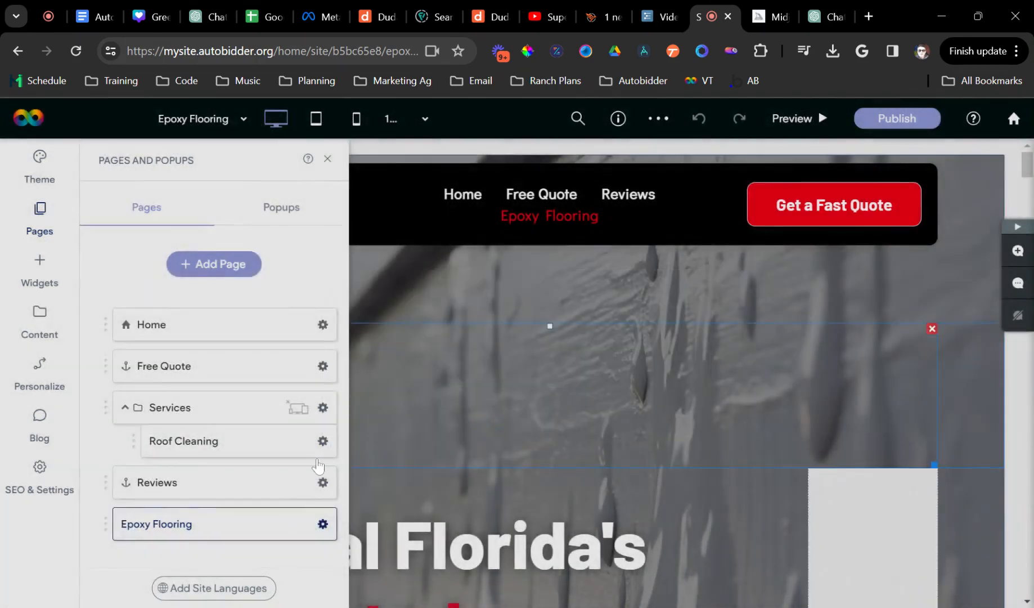
- Delete the Roof Cleaning page and nest Epoxy Flooring under Services
{"action": "left_click", "coordinate": [323, 441]}
{"action": "left_click", "coordinate": [388, 453]}
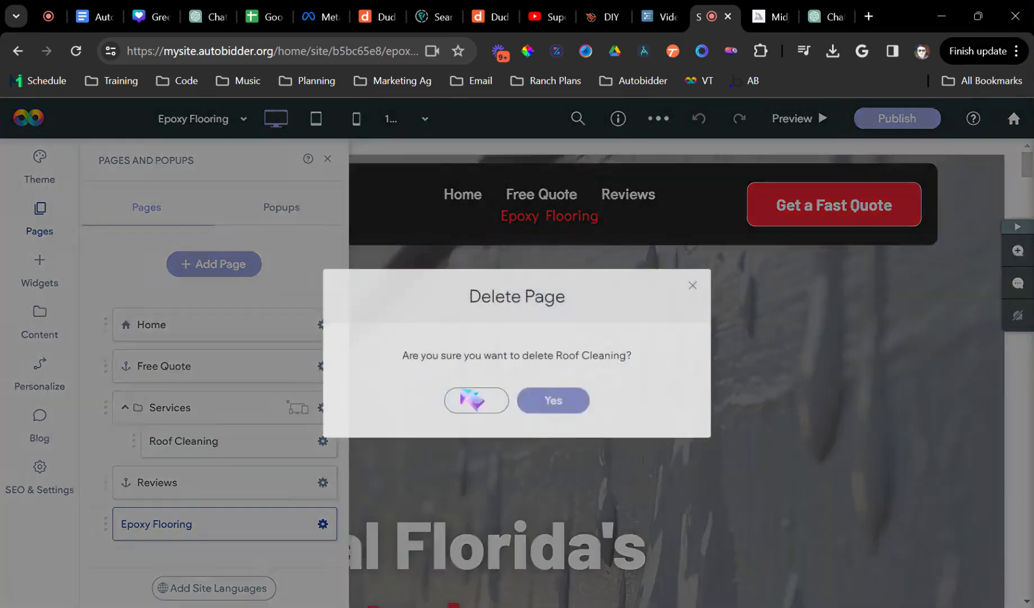
{"action": "left_click", "coordinate": [548, 401]}
{"action": "left_click_drag", "start_coordinate": [172, 490], "coordinate": [203, 432]}
- Remove the empty custom HTML block and make the epoxy floor mopping photo the hero background
{"action": "left_click", "coordinate": [327, 159]}
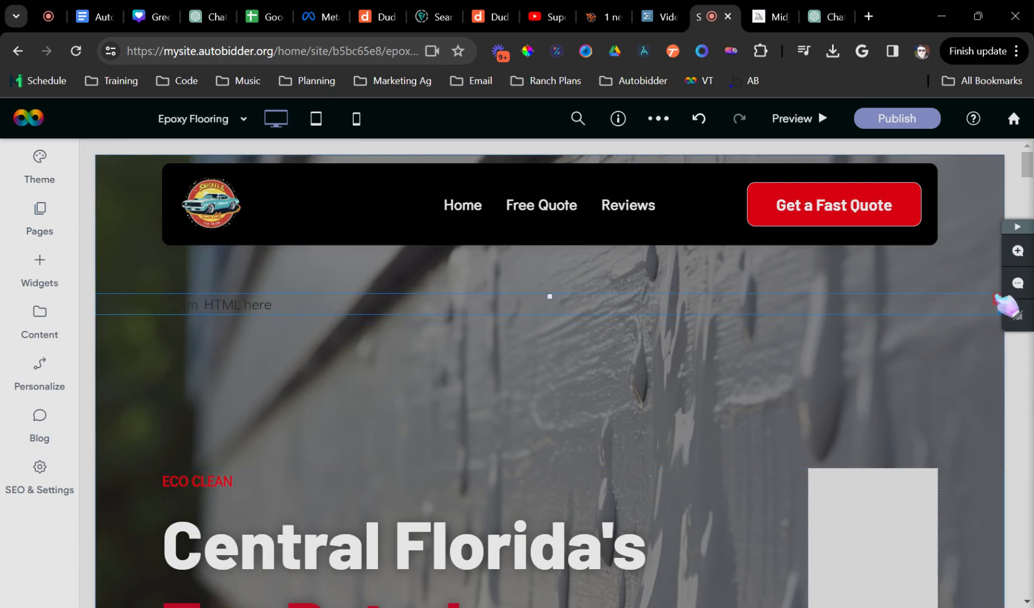
{"action": "left_click", "coordinate": [996, 298]}
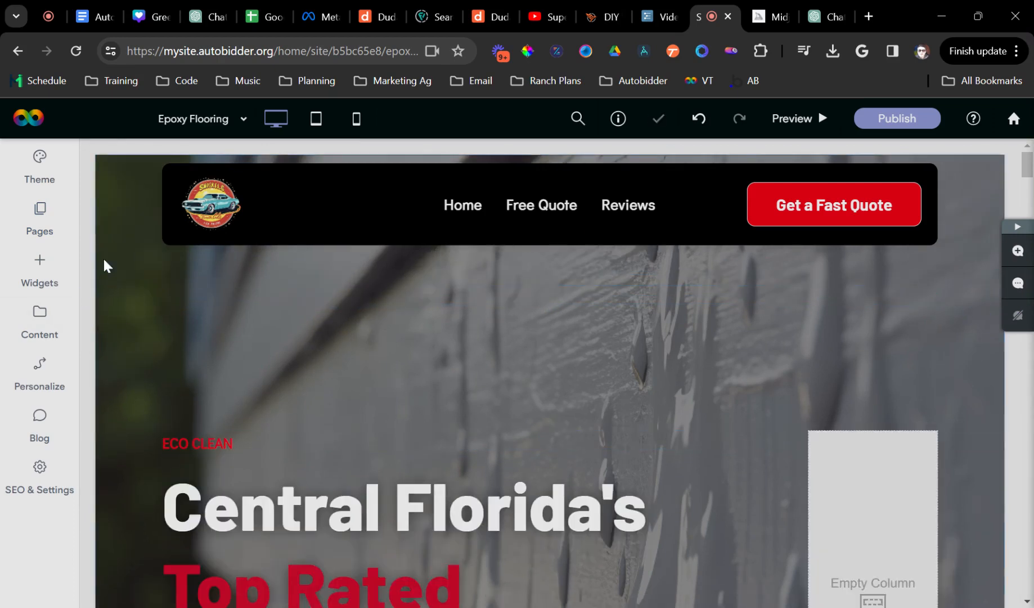
{"action": "left_click", "coordinate": [107, 266]}
{"action": "scroll", "coordinate": [208, 415], "scroll_direction": "down", "scroll_amount": 3}
{"action": "left_click", "coordinate": [169, 517]}
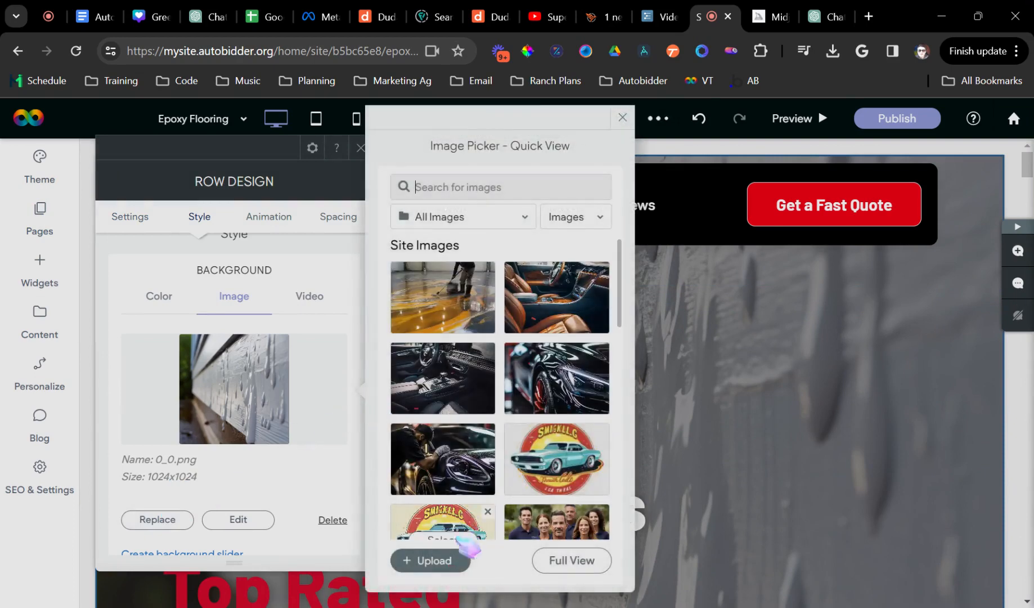
{"action": "left_click", "coordinate": [443, 297]}
{"action": "left_click", "coordinate": [361, 148]}
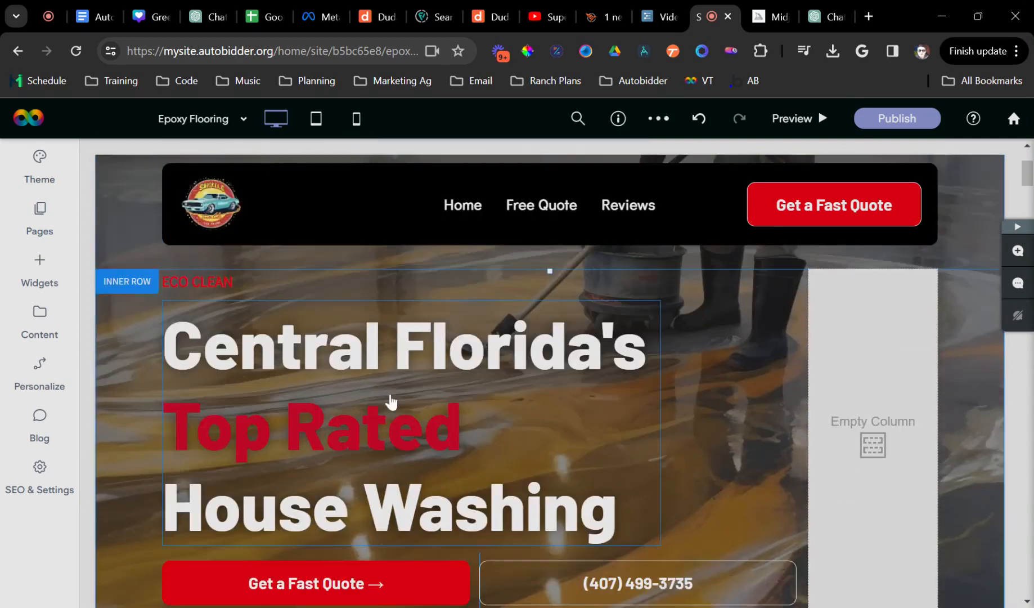
- Change the hero headline's House Washing to Epoxy Flooring Experts
{"action": "left_click", "coordinate": [312, 344]}
{"action": "double_click", "coordinate": [388, 428]}
{"action": "key", "text": "ctrl+a"}
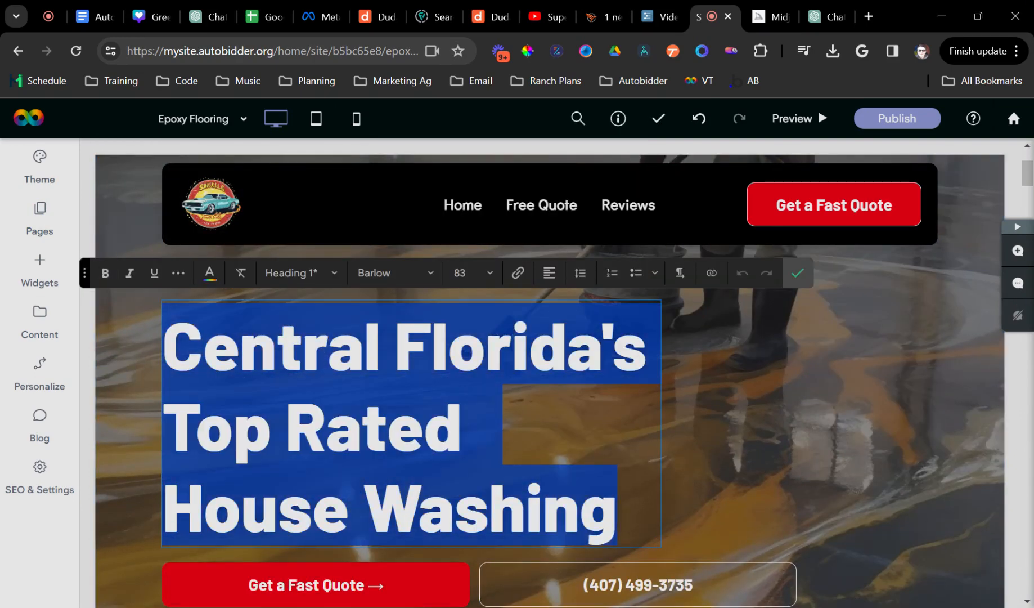
{"action": "double_click", "coordinate": [491, 509]}
{"action": "key", "text": "BackSpace"}
{"action": "key", "text": "BackSpace"}
{"action": "key", "text": "BackSpace"}
{"action": "key", "text": "BackSpace"}
{"action": "key", "text": "BackSpace"}
{"action": "key", "text": "BackSpace"}
{"action": "key", "text": "BackSpace"}
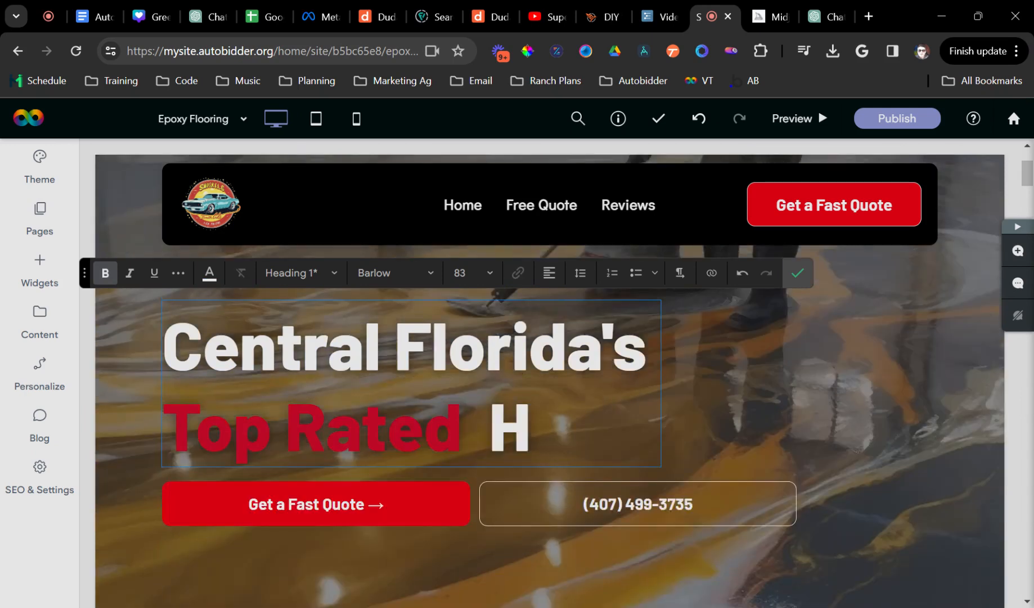
{"action": "type", "text": "Epoxy"}
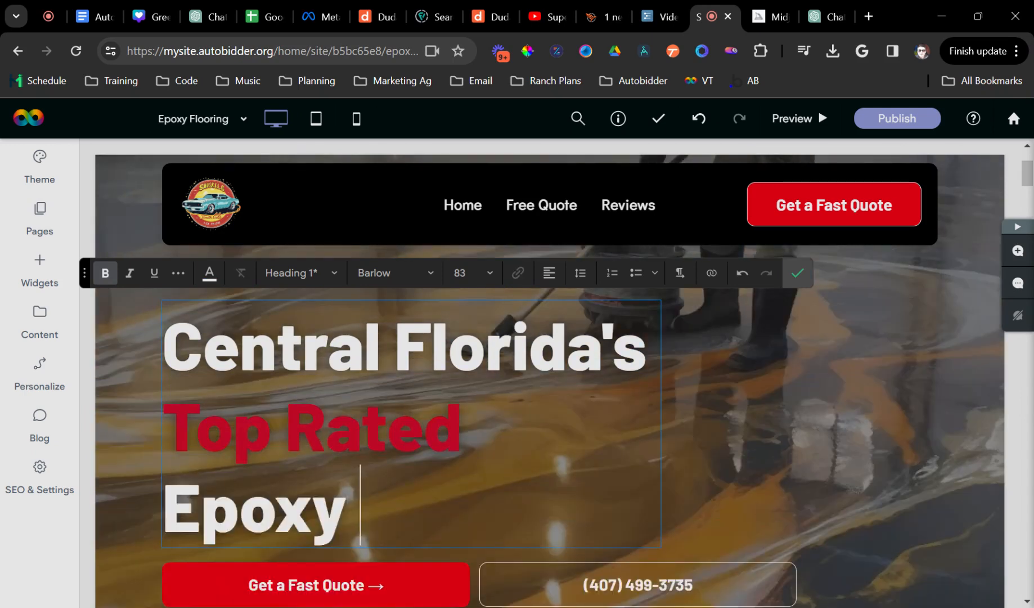
{"action": "type", "text": "Floorin"}
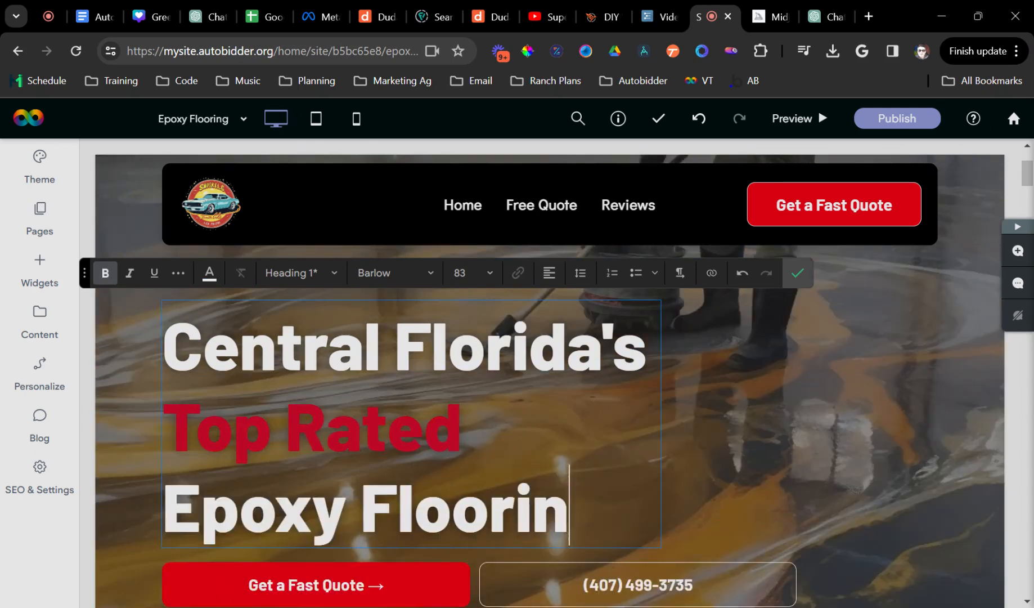
{"action": "type", "text": "g Experts"}
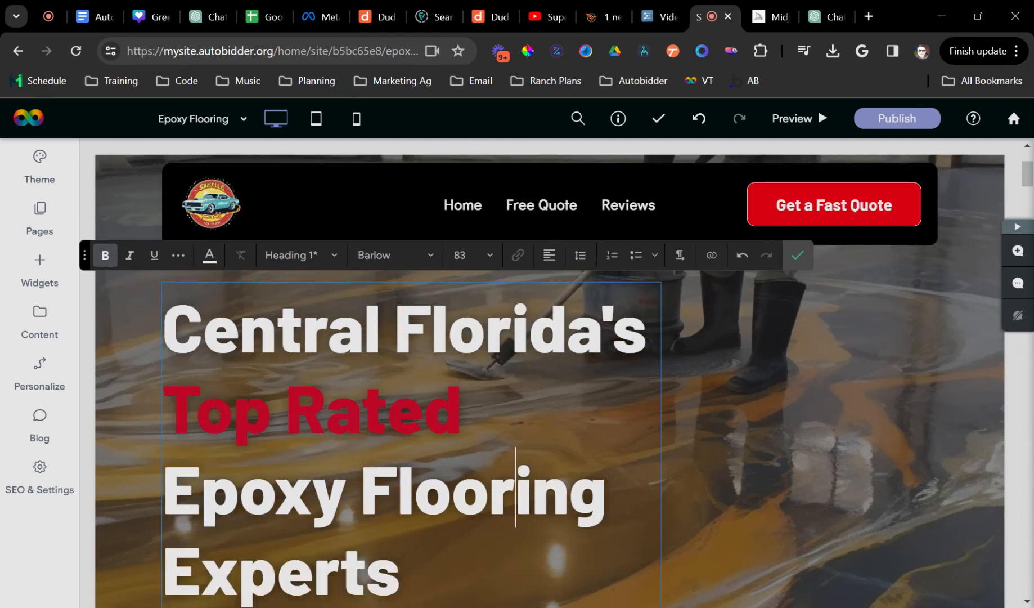
- Set the headline's line height to 1.5
{"action": "key", "text": "ctrl+a"}
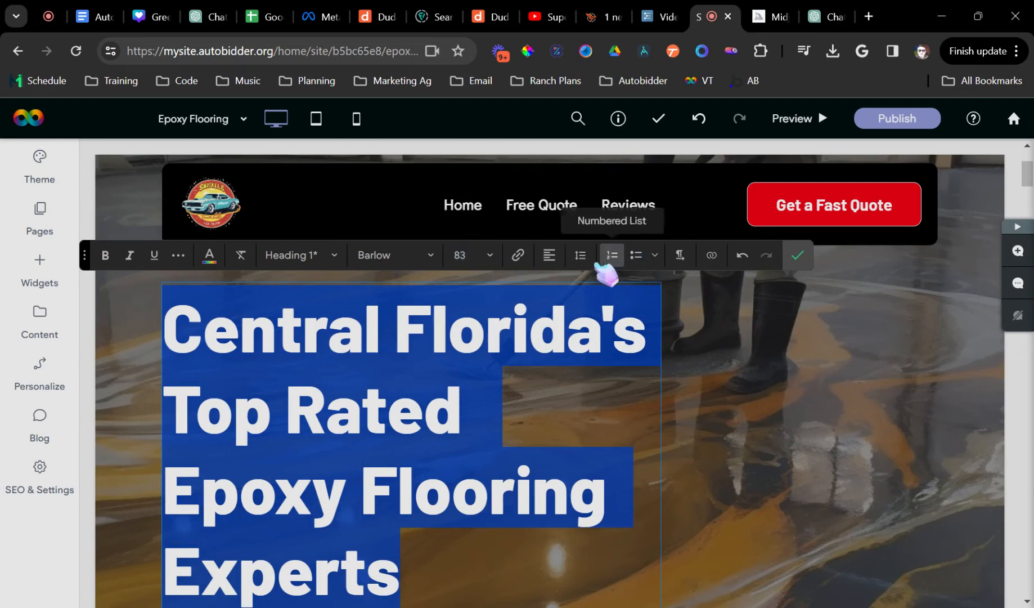
{"action": "left_click", "coordinate": [580, 255]}
{"action": "left_click", "coordinate": [653, 326]}
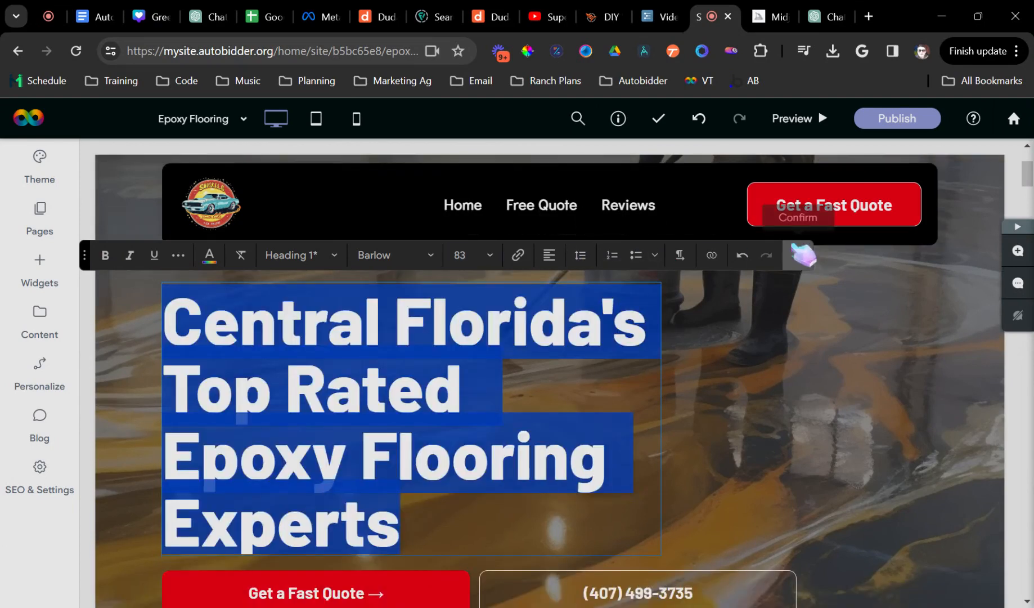
{"action": "left_click", "coordinate": [798, 255]}
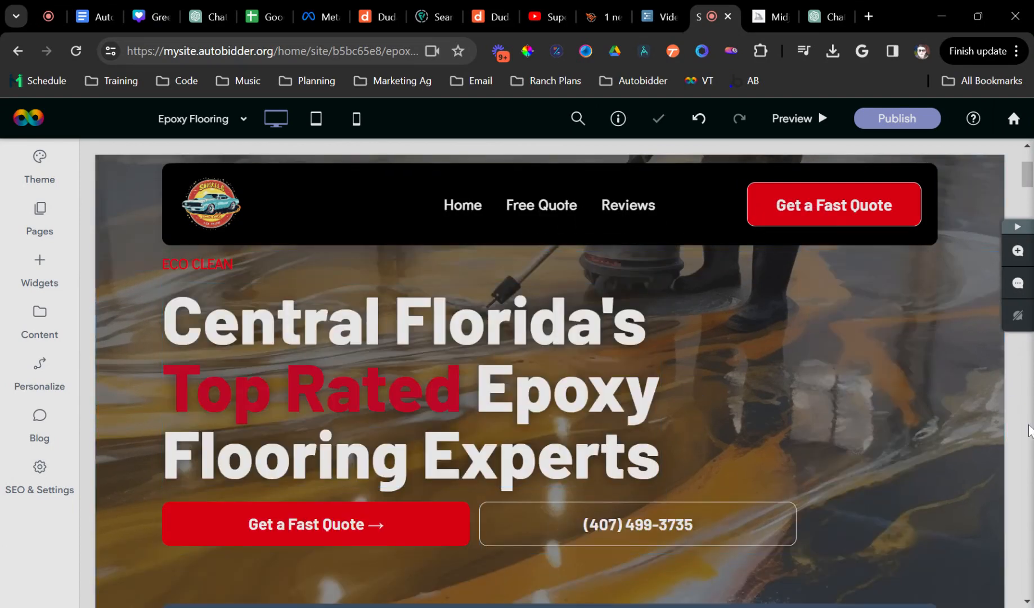
{"action": "scroll", "coordinate": [983, 436], "scroll_direction": "down", "scroll_amount": 3}
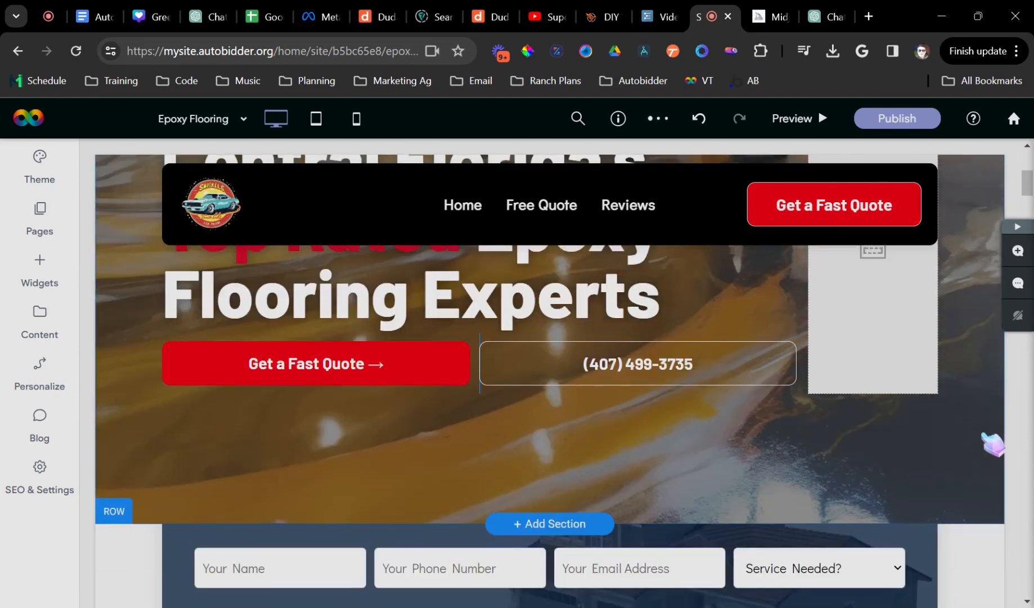
{"action": "scroll", "coordinate": [982, 436], "scroll_direction": "up", "scroll_amount": 5}
{"action": "scroll", "coordinate": [550, 380], "scroll_direction": "down", "scroll_amount": 3}
- Colour the words Top Rated in the headline red
{"action": "left_click", "coordinate": [294, 380]}
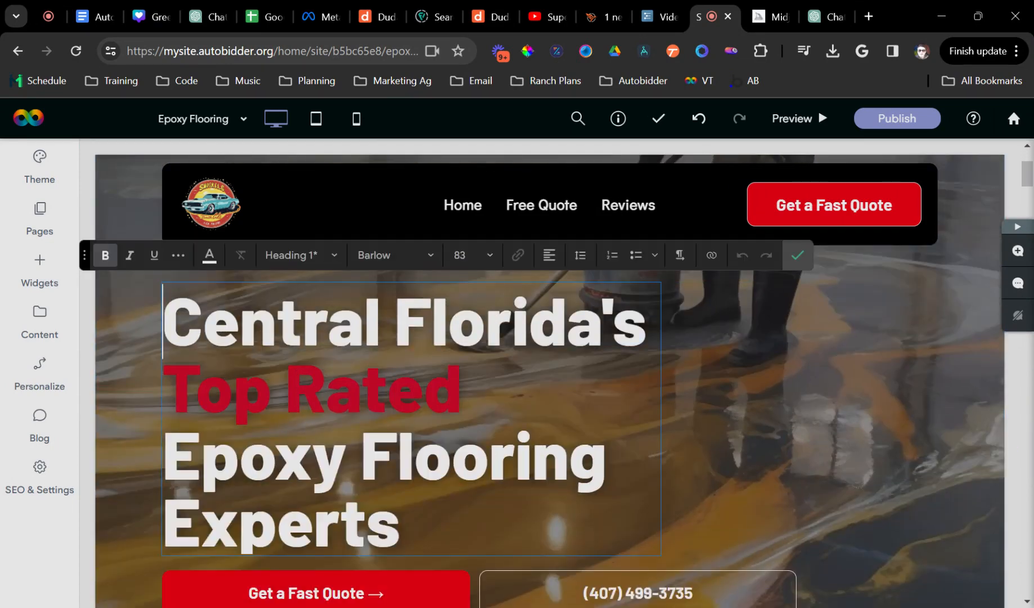
{"action": "left_click_drag", "start_coordinate": [463, 390], "coordinate": [163, 388]}
{"action": "left_click", "coordinate": [209, 256]}
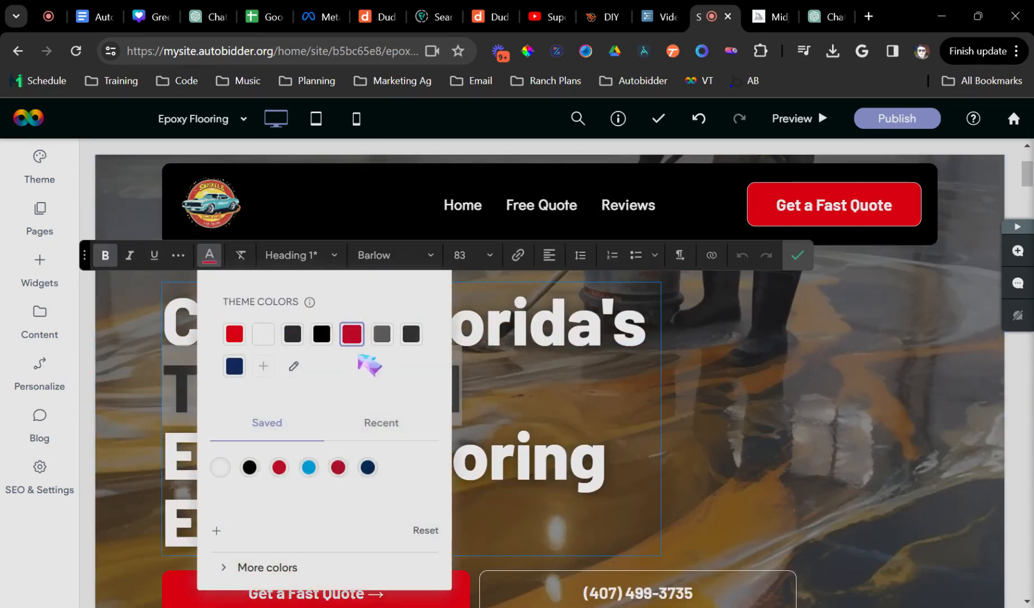
{"action": "left_click", "coordinate": [236, 335]}
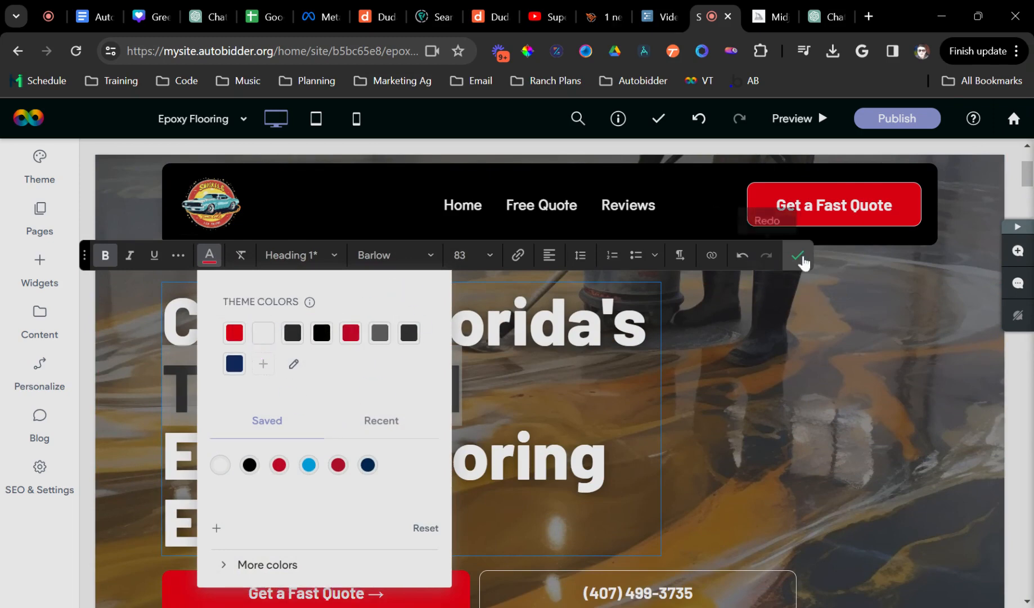
{"action": "left_click", "coordinate": [800, 257]}
{"action": "left_click_drag", "start_coordinate": [811, 260], "coordinate": [861, 468]}
{"action": "left_click", "coordinate": [896, 421]}
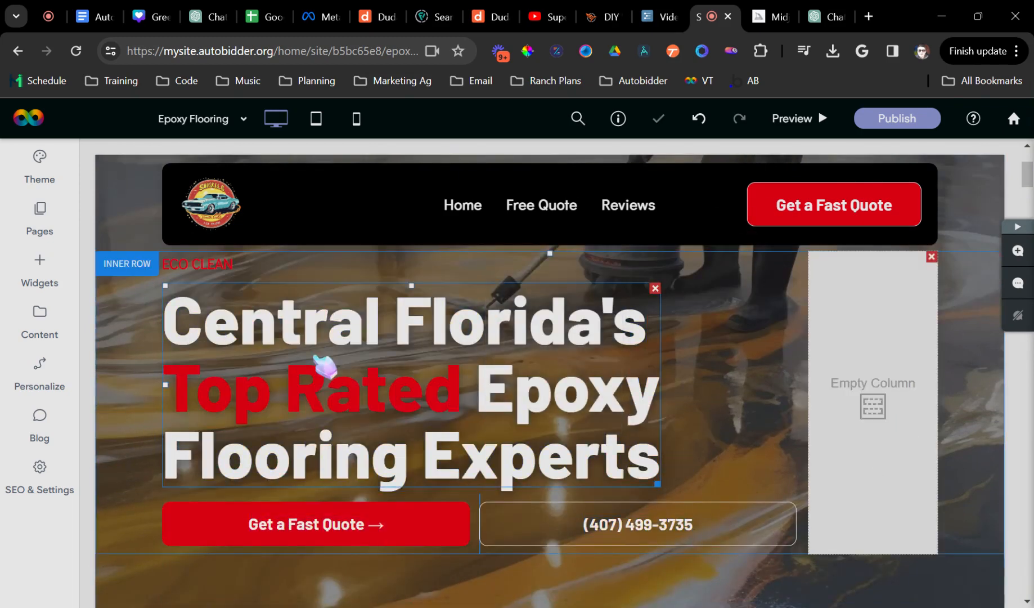
{"action": "scroll", "coordinate": [909, 502], "scroll_direction": "down", "scroll_amount": 1}
{"action": "scroll", "coordinate": [646, 479], "scroll_direction": "down", "scroll_amount": 2}
{"action": "scroll", "coordinate": [726, 357], "scroll_direction": "up", "scroll_amount": 3}
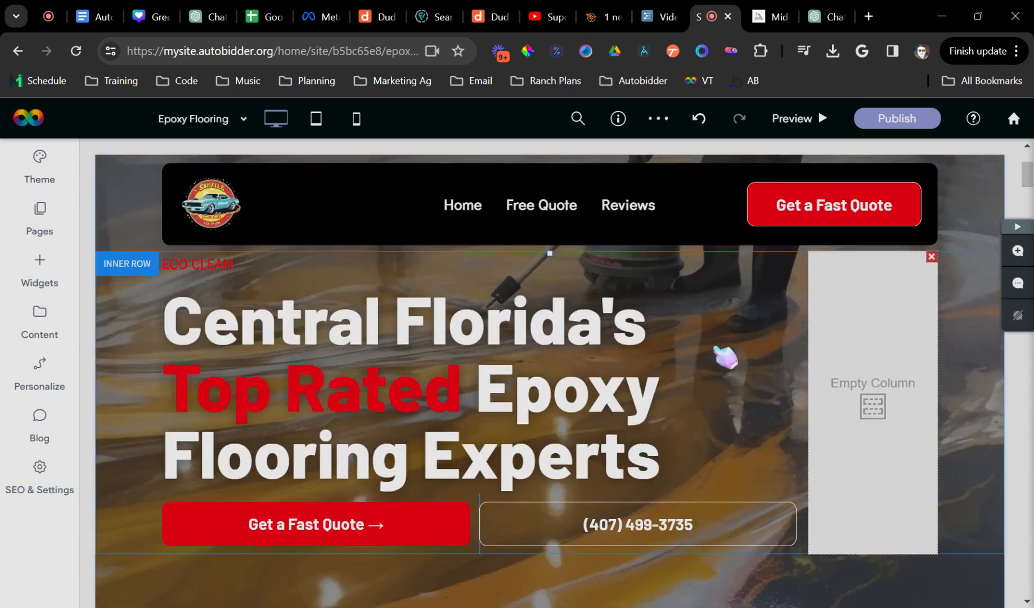
{"action": "scroll", "coordinate": [662, 434], "scroll_direction": "down", "scroll_amount": 10}
{"action": "scroll", "coordinate": [653, 436], "scroll_direction": "up", "scroll_amount": 4}
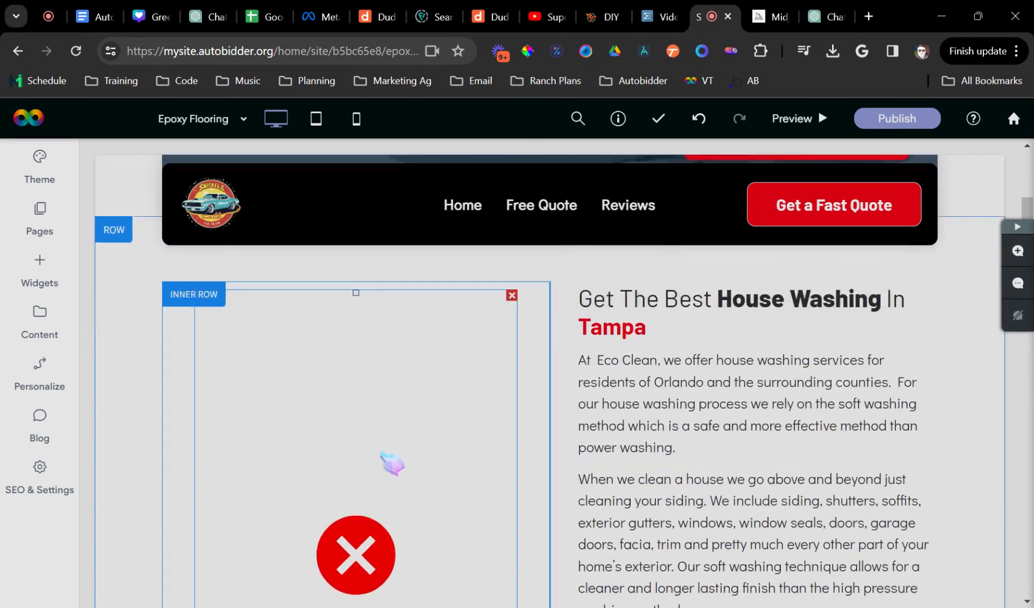
{"action": "scroll", "coordinate": [618, 404], "scroll_direction": "down", "scroll_amount": 2}
{"action": "scroll", "coordinate": [623, 434], "scroll_direction": "up", "scroll_amount": 6}
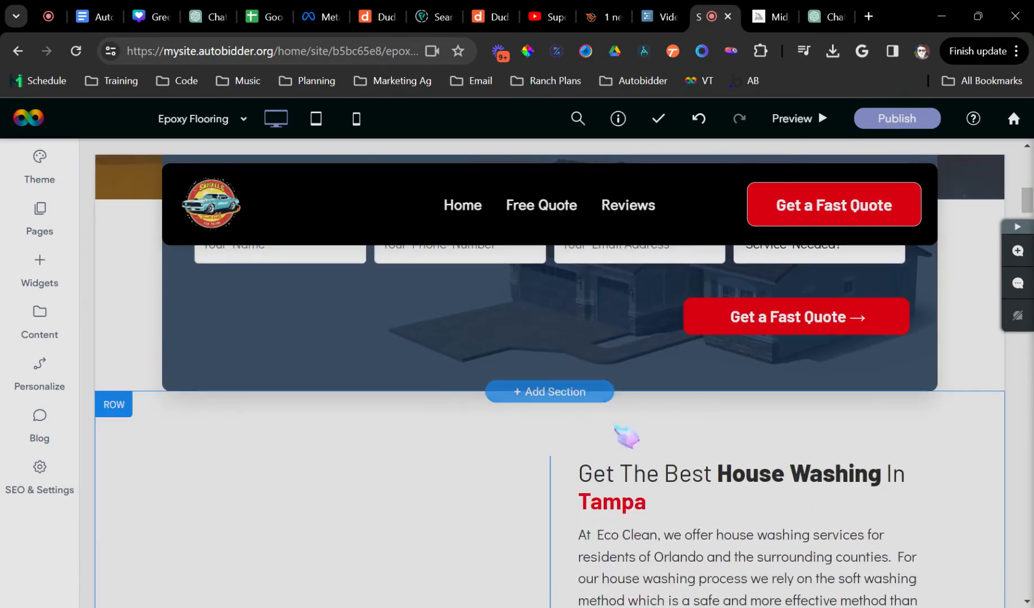
{"action": "scroll", "coordinate": [539, 430], "scroll_direction": "up", "scroll_amount": 10}
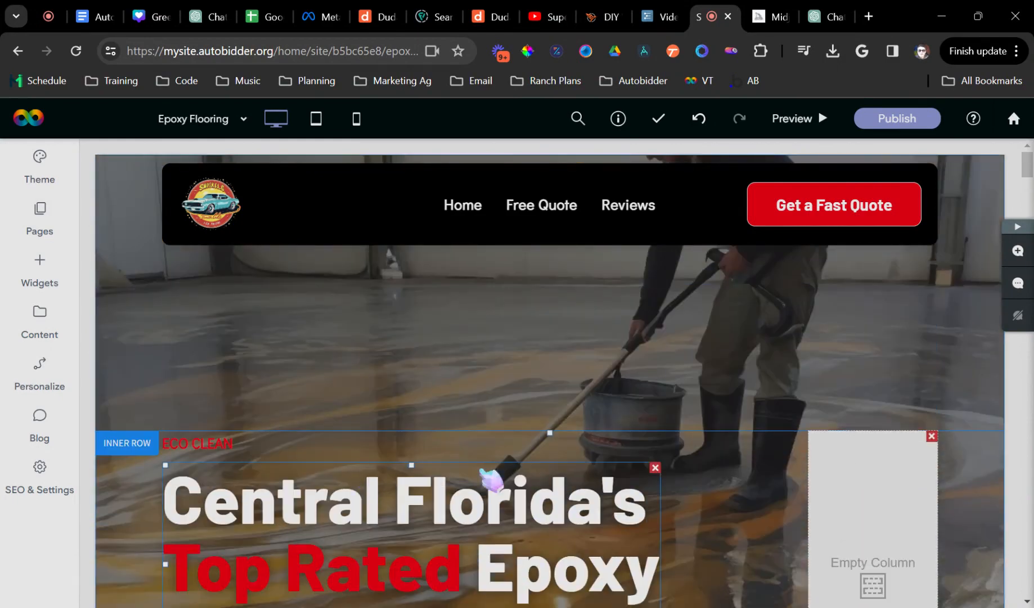
{"action": "scroll", "coordinate": [554, 408], "scroll_direction": "down", "scroll_amount": 4}
{"action": "scroll", "coordinate": [555, 409], "scroll_direction": "down", "scroll_amount": 8}
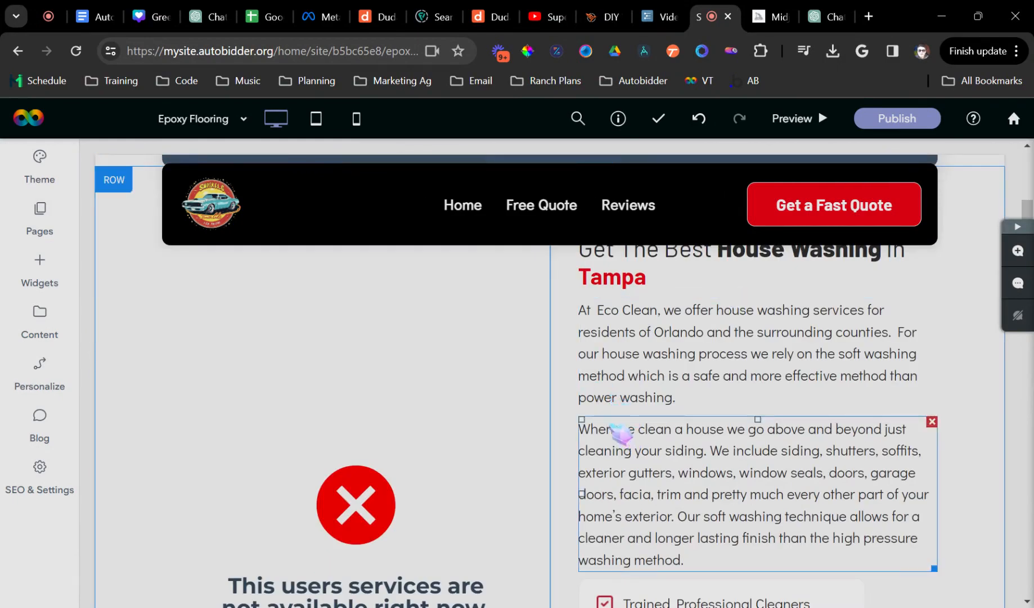
{"action": "scroll", "coordinate": [681, 429], "scroll_direction": "up", "scroll_amount": 1}
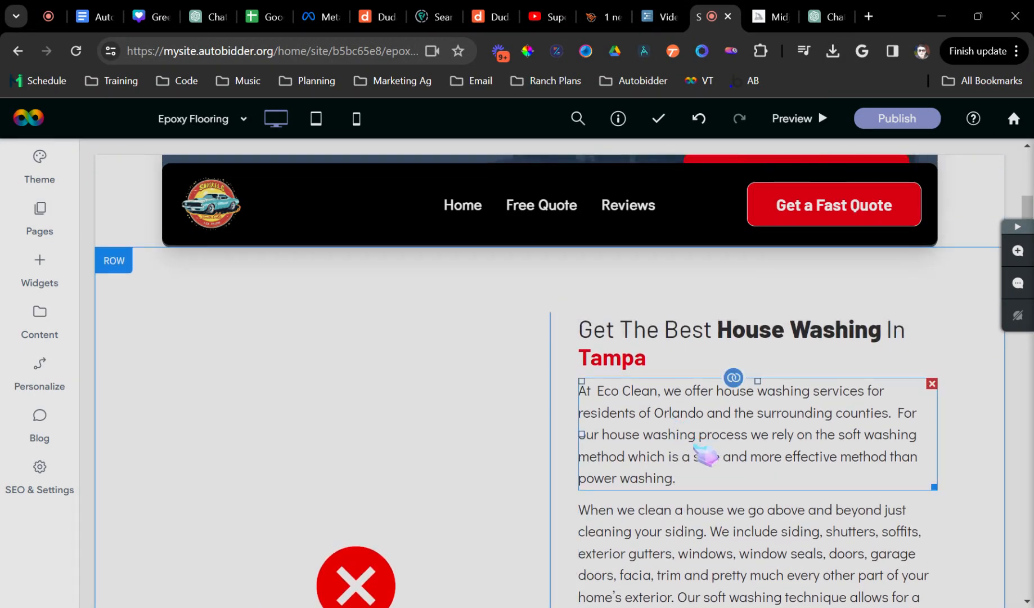
{"action": "scroll", "coordinate": [703, 376], "scroll_direction": "up", "scroll_amount": 4}
{"action": "scroll", "coordinate": [730, 455], "scroll_direction": "down", "scroll_amount": 2}
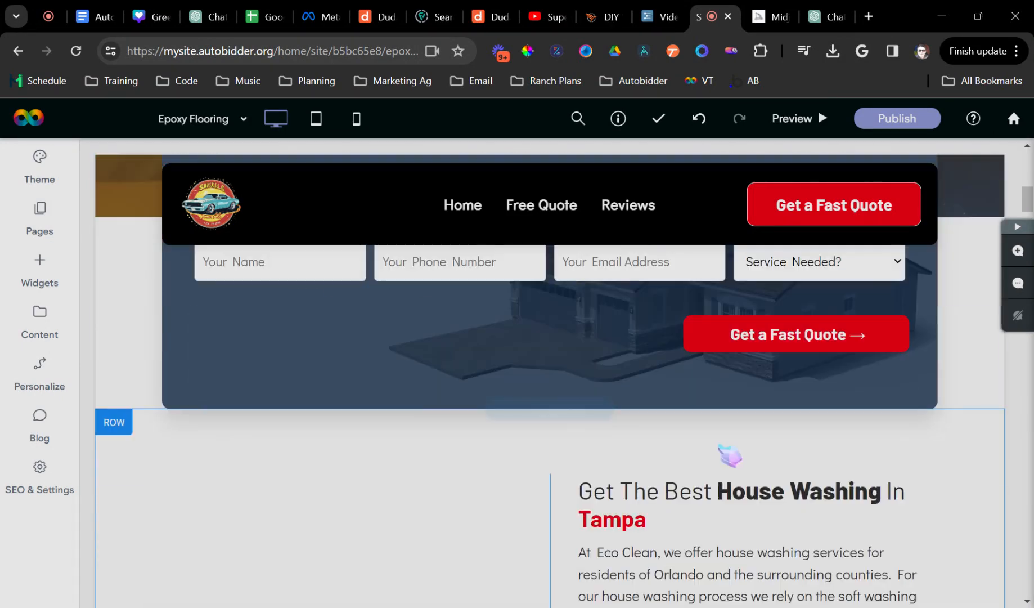
{"action": "scroll", "coordinate": [743, 512], "scroll_direction": "down", "scroll_amount": 5}
{"action": "scroll", "coordinate": [731, 527], "scroll_direction": "up", "scroll_amount": 5}
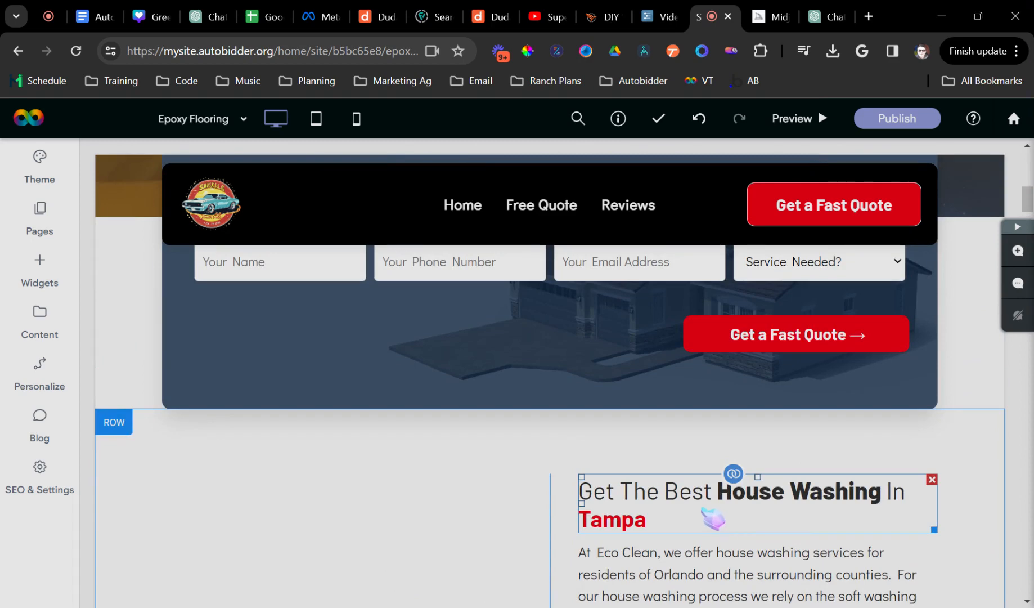
{"action": "scroll", "coordinate": [513, 448], "scroll_direction": "up", "scroll_amount": 5}
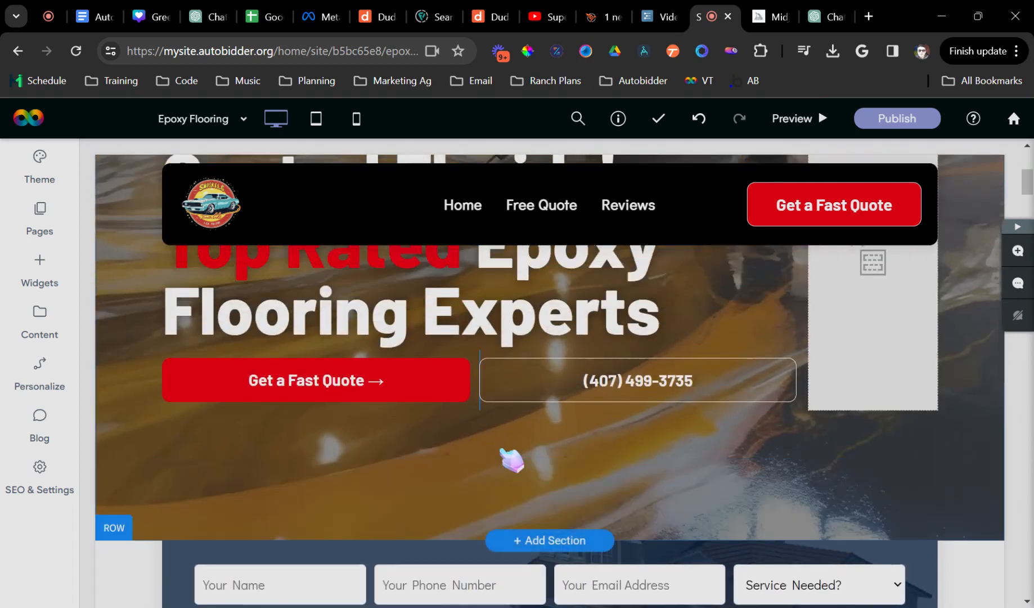
{"action": "scroll", "coordinate": [504, 467], "scroll_direction": "up", "scroll_amount": 5}
{"action": "scroll", "coordinate": [497, 462], "scroll_direction": "down", "scroll_amount": 1}
{"action": "scroll", "coordinate": [473, 433], "scroll_direction": "up", "scroll_amount": 2}
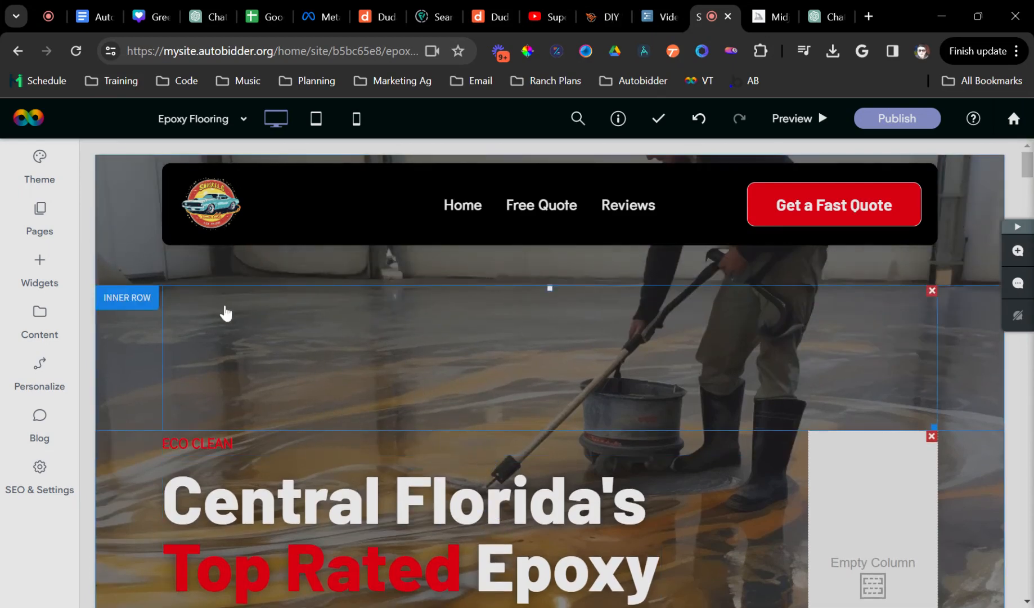
- Duplicate Epoxy Flooring as Paver Sealing and move it into the Services group
{"action": "left_click", "coordinate": [54, 232]}
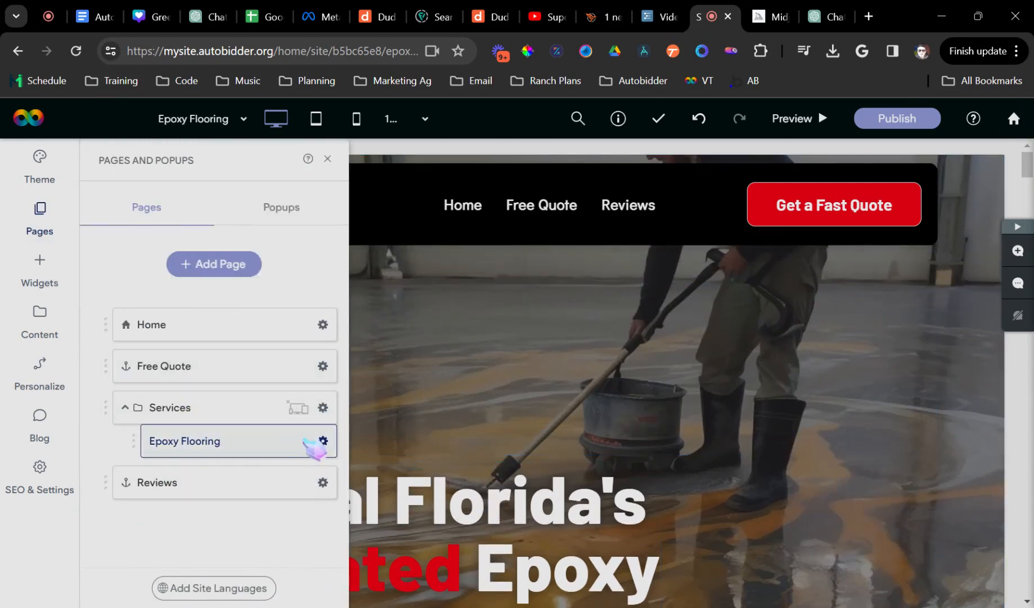
{"action": "left_click", "coordinate": [323, 441]}
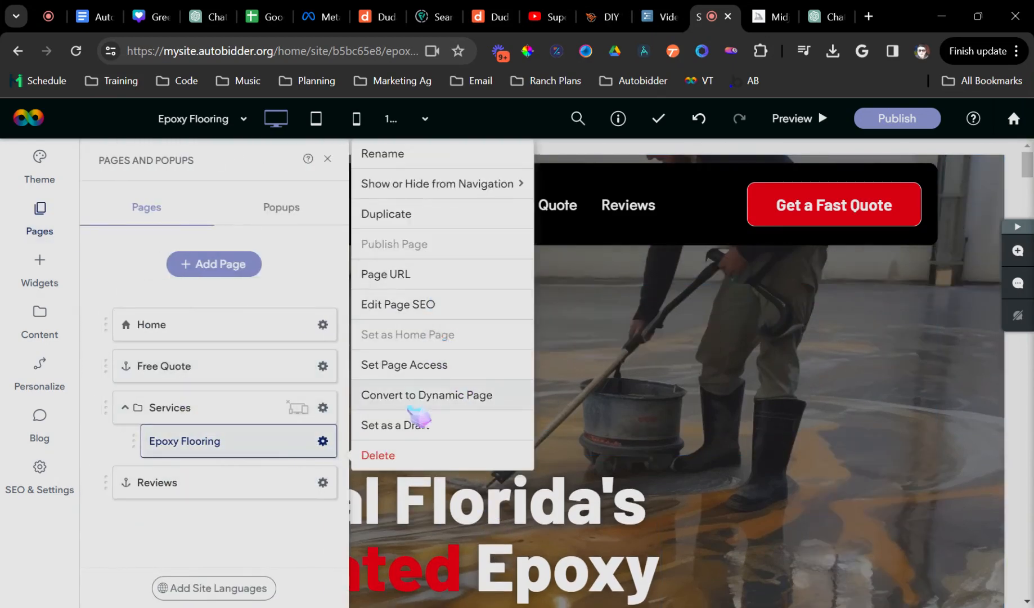
{"action": "left_click", "coordinate": [404, 214]}
{"action": "left_click_drag", "start_coordinate": [451, 355], "coordinate": [340, 355]}
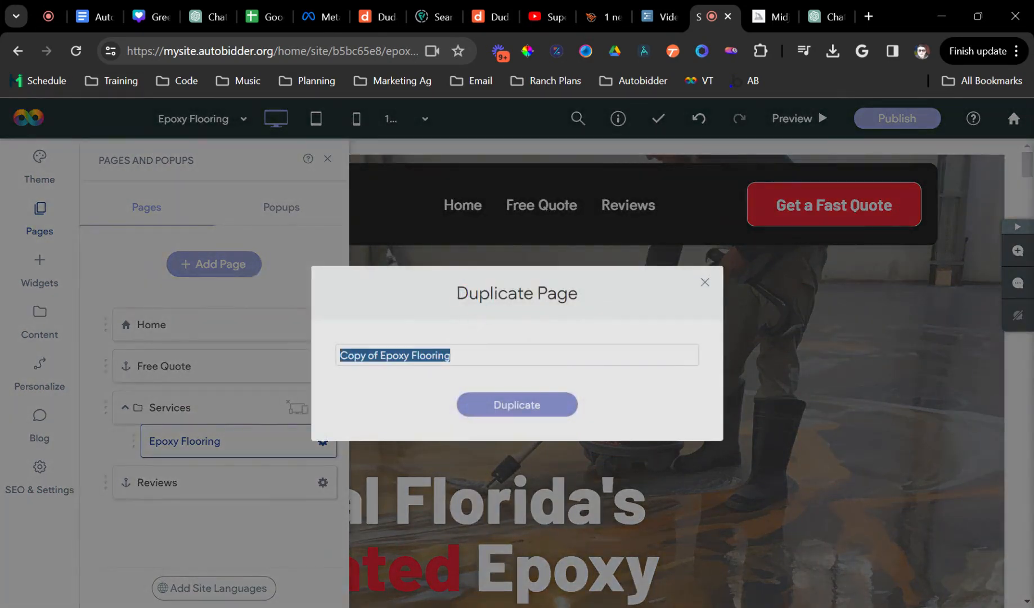
{"action": "type", "text": "Paver Sealing"}
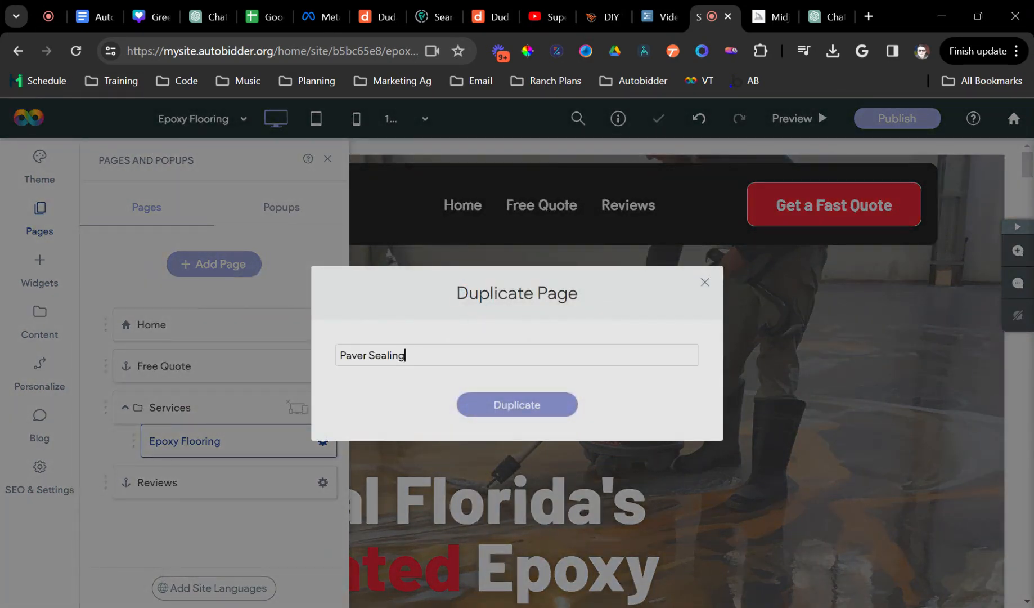
{"action": "key", "text": "Return"}
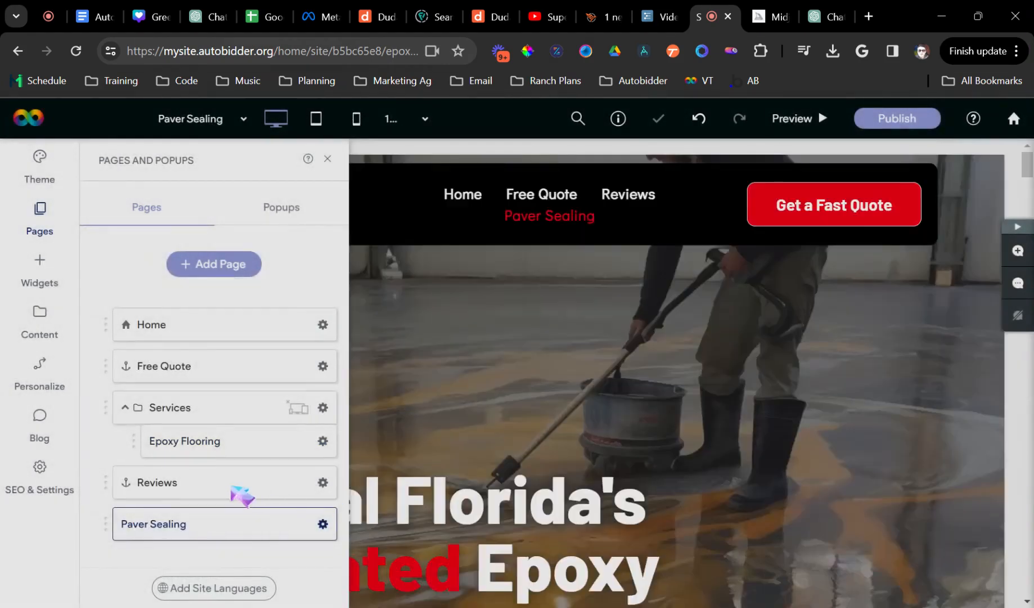
{"action": "left_click_drag", "start_coordinate": [163, 524], "coordinate": [190, 478]}
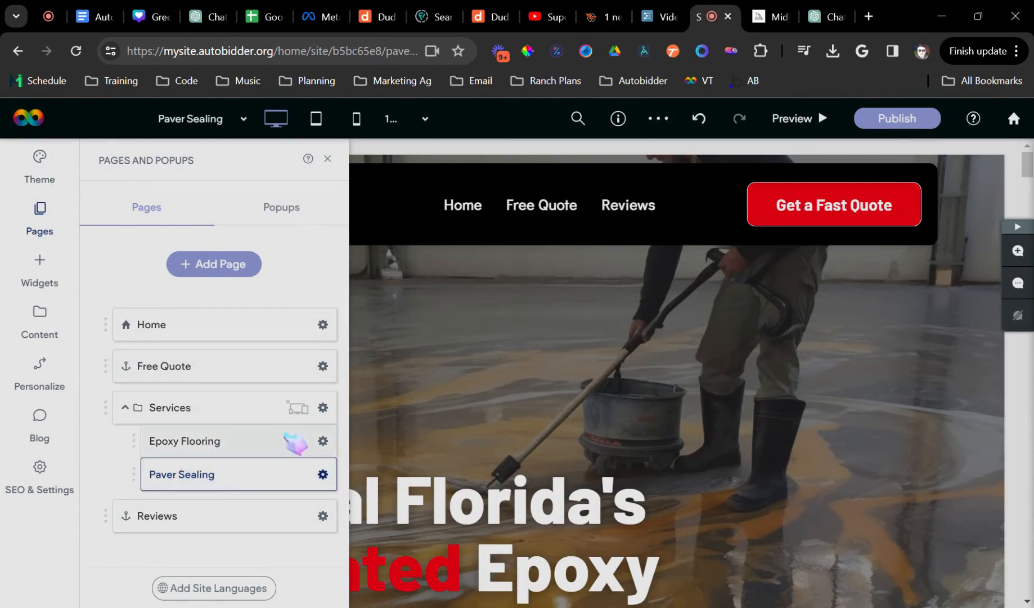
- Set the Services folder to Show on All in navigation, giving an Epoxy Flooring/Paver Sealing dropdown
{"action": "left_click", "coordinate": [323, 408]}
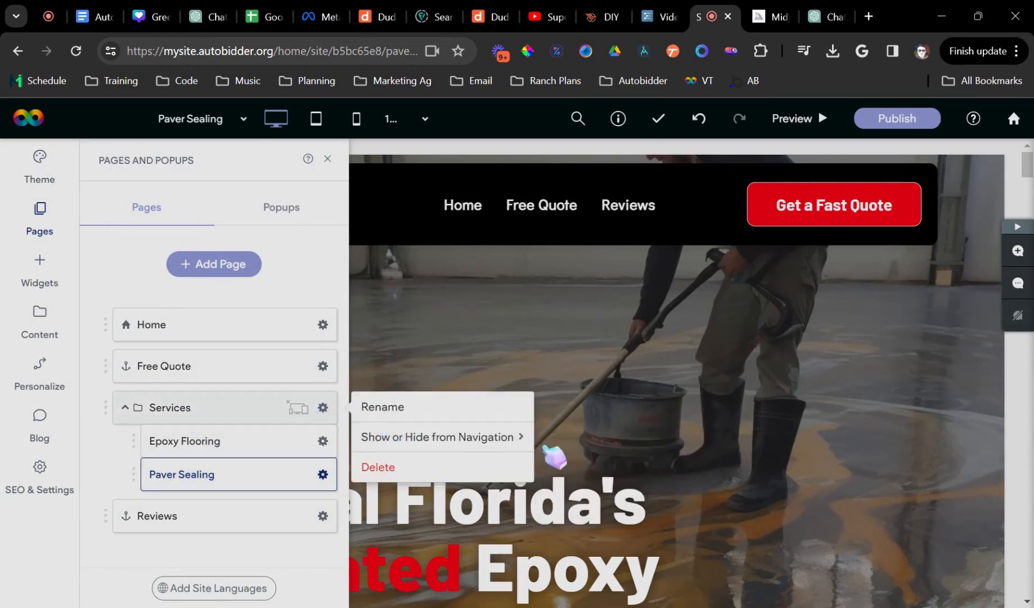
{"action": "left_click", "coordinate": [580, 445]}
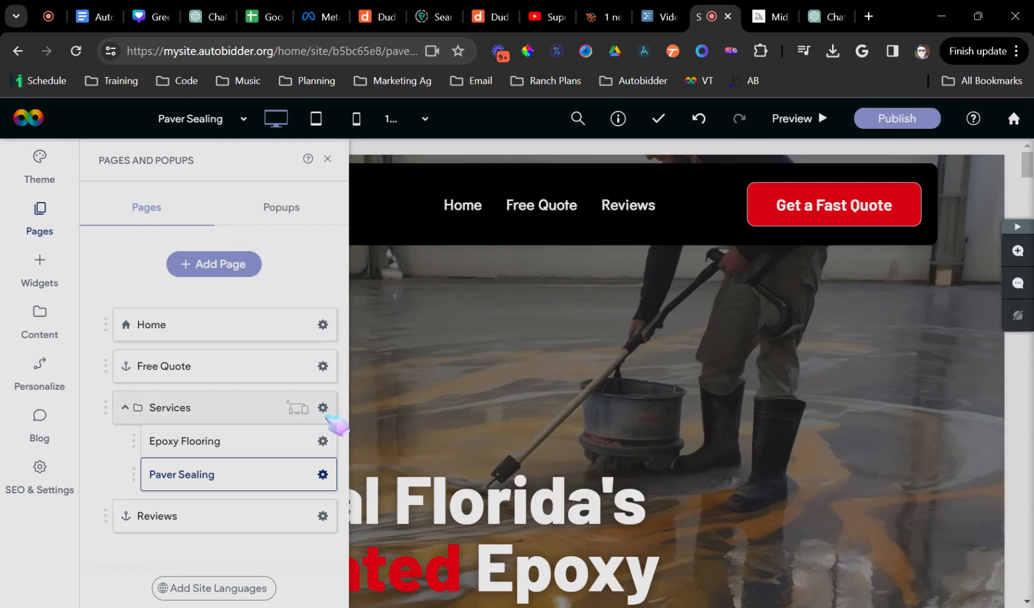
{"action": "left_click", "coordinate": [323, 407]}
{"action": "mouse_move", "coordinate": [518, 437]}
{"action": "left_click", "coordinate": [590, 442]}
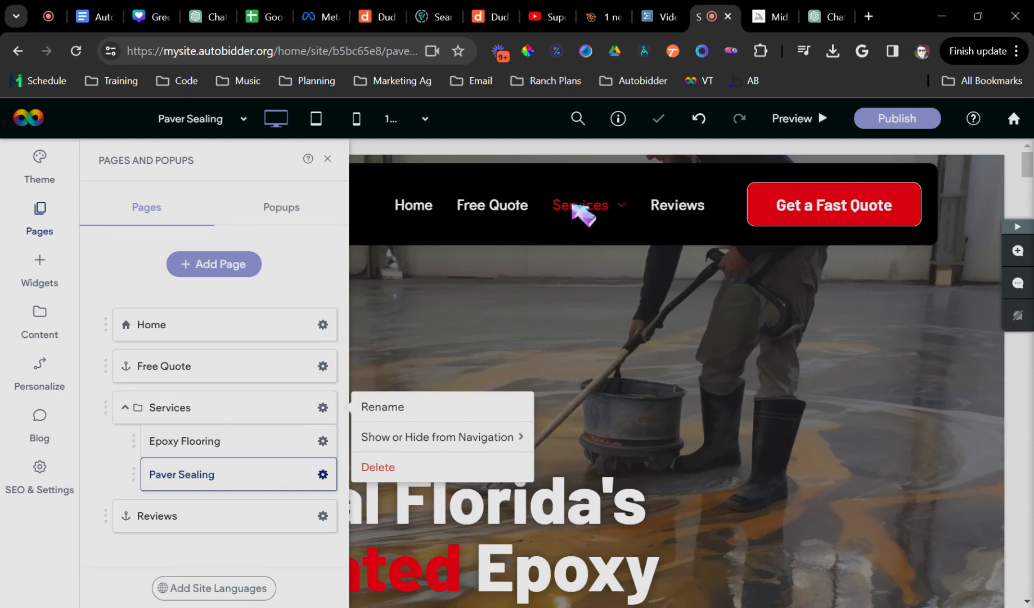
{"action": "left_click", "coordinate": [594, 210]}
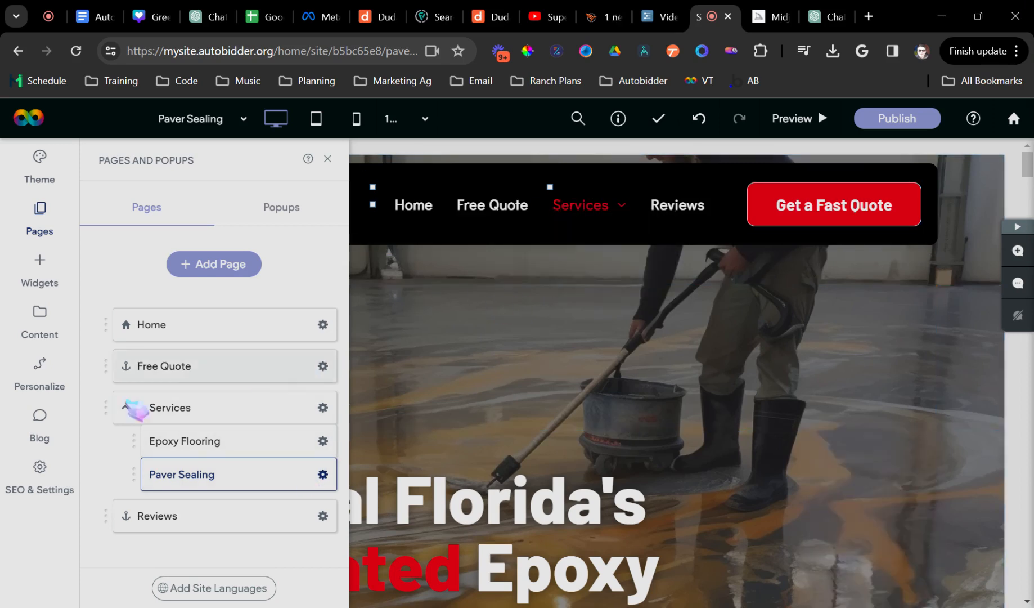
- Review per-page SEO under SEO & Settings > SEO > Manage Pages, then close it
{"action": "left_click", "coordinate": [56, 483]}
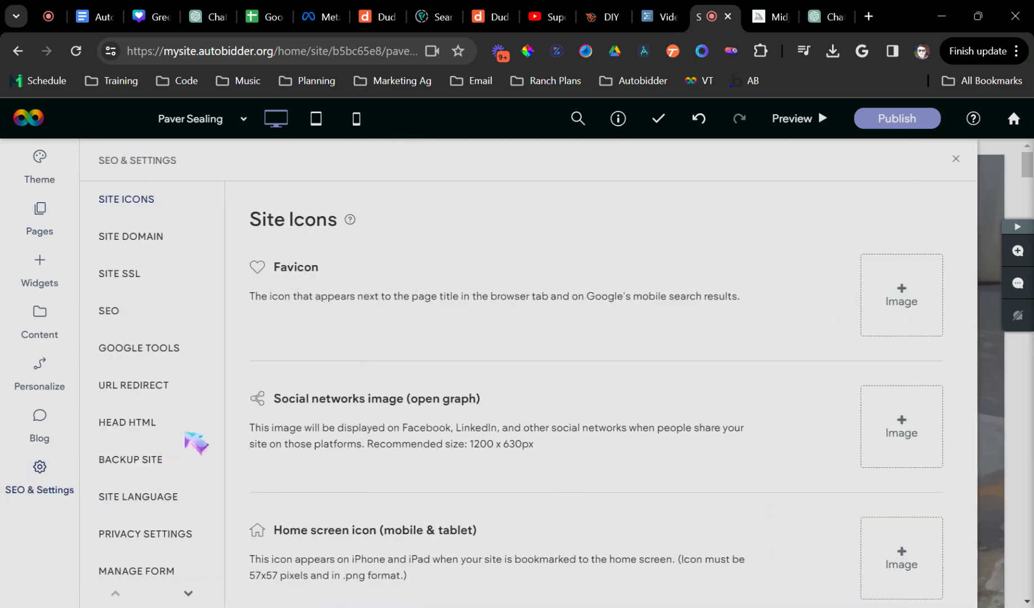
{"action": "left_click", "coordinate": [131, 315]}
{"action": "scroll", "coordinate": [465, 415], "scroll_direction": "down", "scroll_amount": 3}
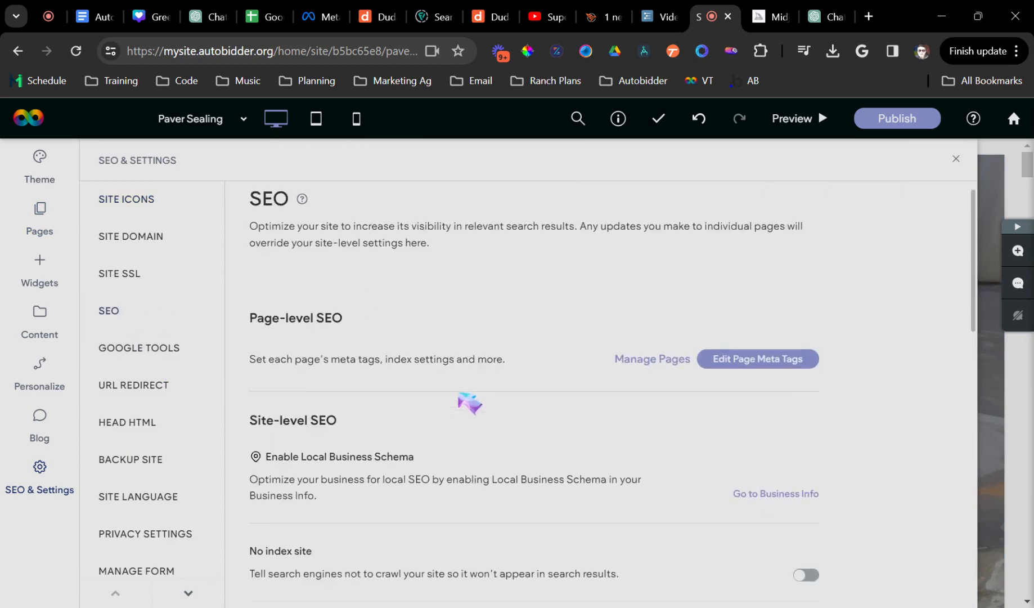
{"action": "left_click", "coordinate": [670, 221]}
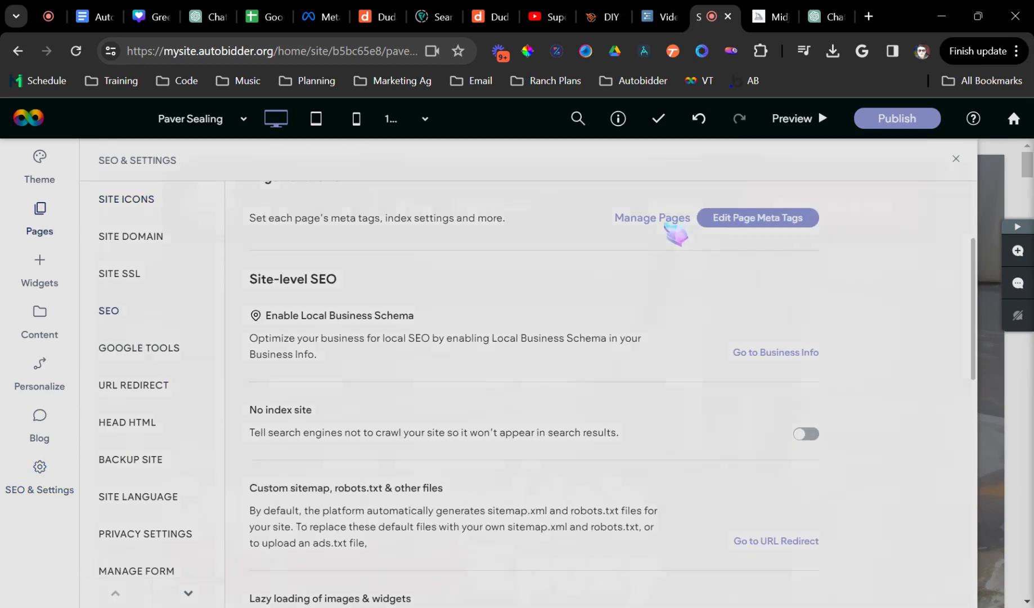
{"action": "scroll", "coordinate": [566, 393], "scroll_direction": "down", "scroll_amount": 3}
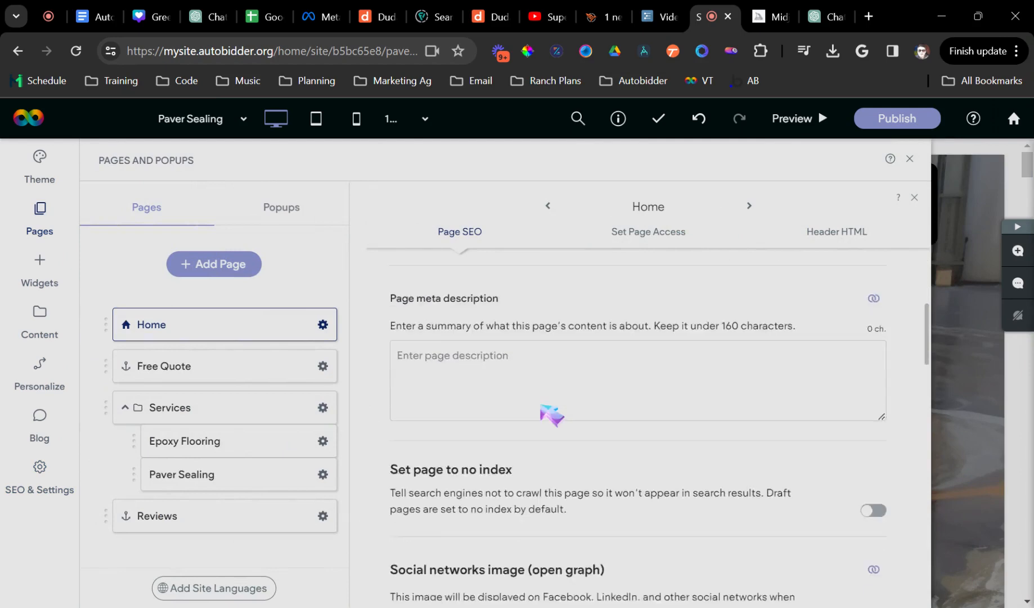
{"action": "scroll", "coordinate": [552, 411], "scroll_direction": "up", "scroll_amount": 5}
{"action": "scroll", "coordinate": [388, 506], "scroll_direction": "down", "scroll_amount": 4}
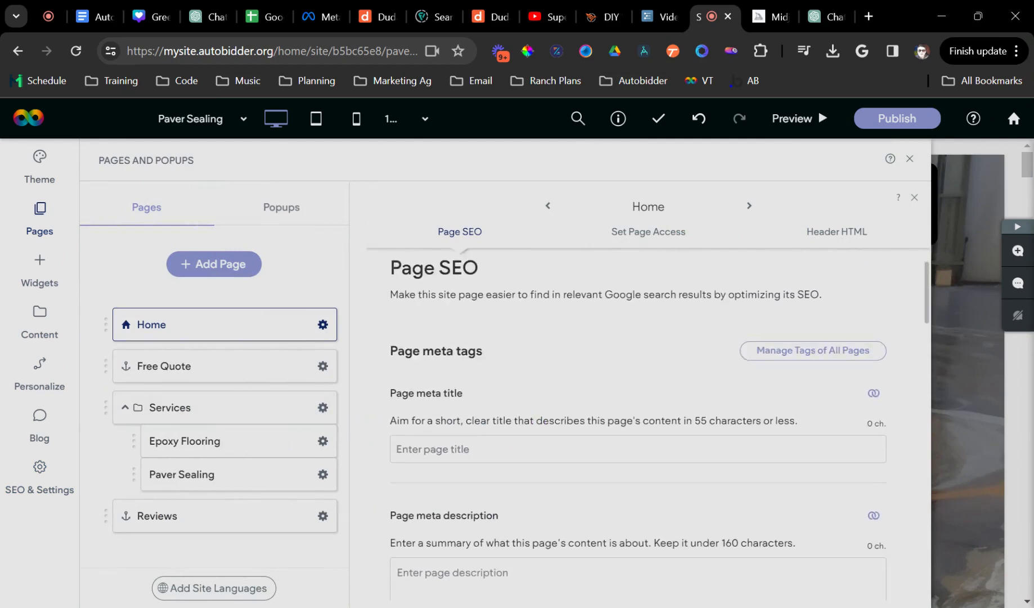
{"action": "scroll", "coordinate": [425, 499], "scroll_direction": "up", "scroll_amount": 5}
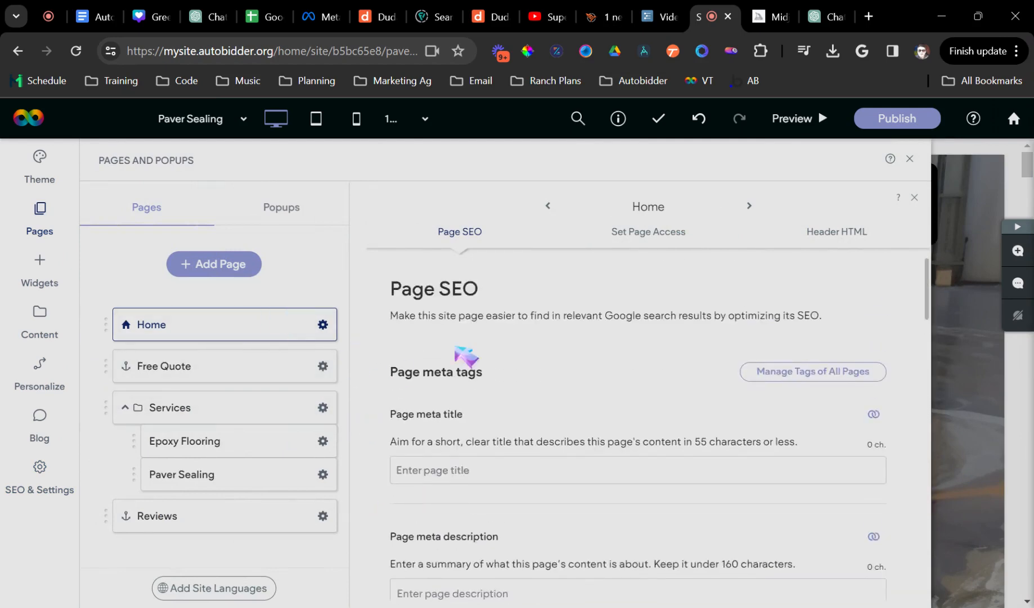
{"action": "left_click", "coordinate": [917, 160]}
- Open the Home page's Edit Page SEO settings and go to the Page meta title field
{"action": "left_click", "coordinate": [40, 217]}
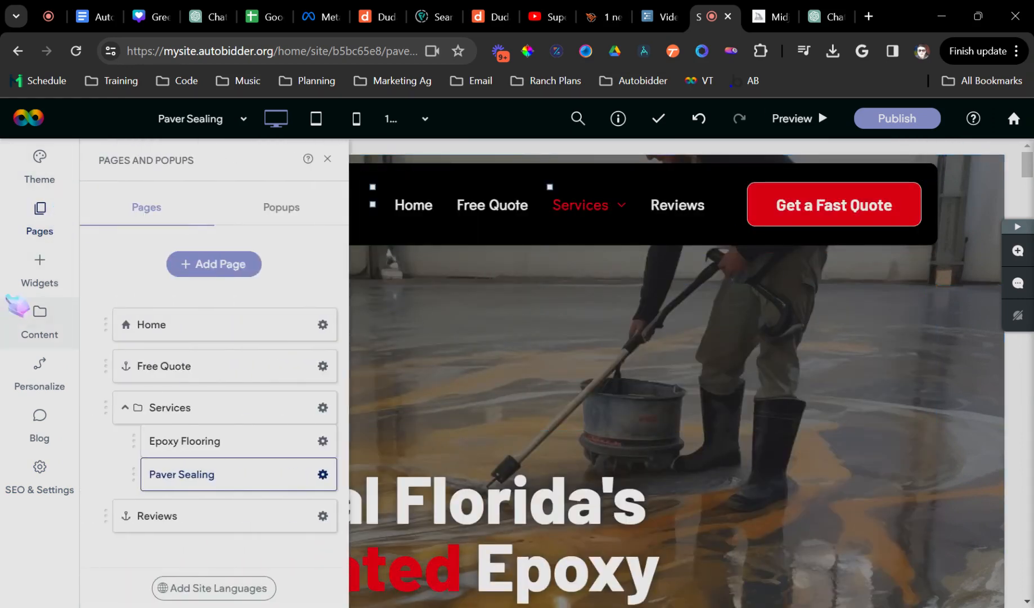
{"action": "left_click", "coordinate": [324, 325]}
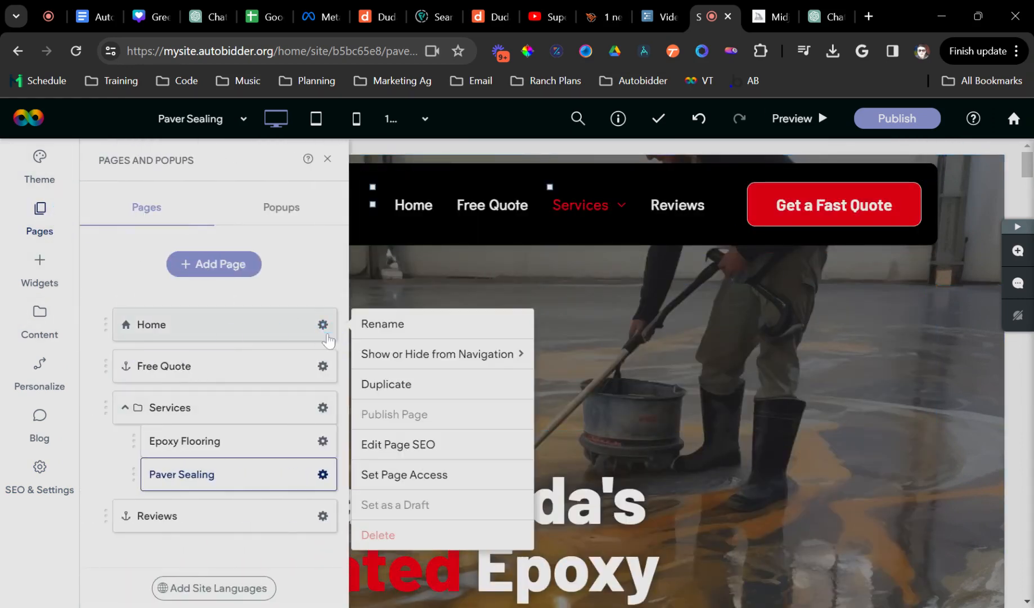
{"action": "left_click", "coordinate": [428, 450]}
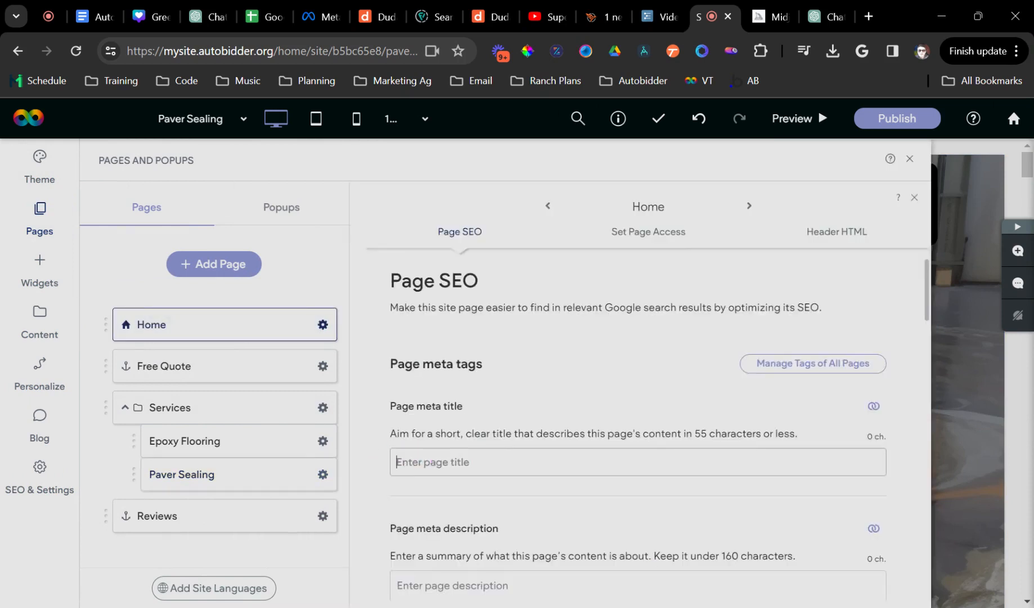
{"action": "scroll", "coordinate": [456, 477], "scroll_direction": "down", "scroll_amount": 2}
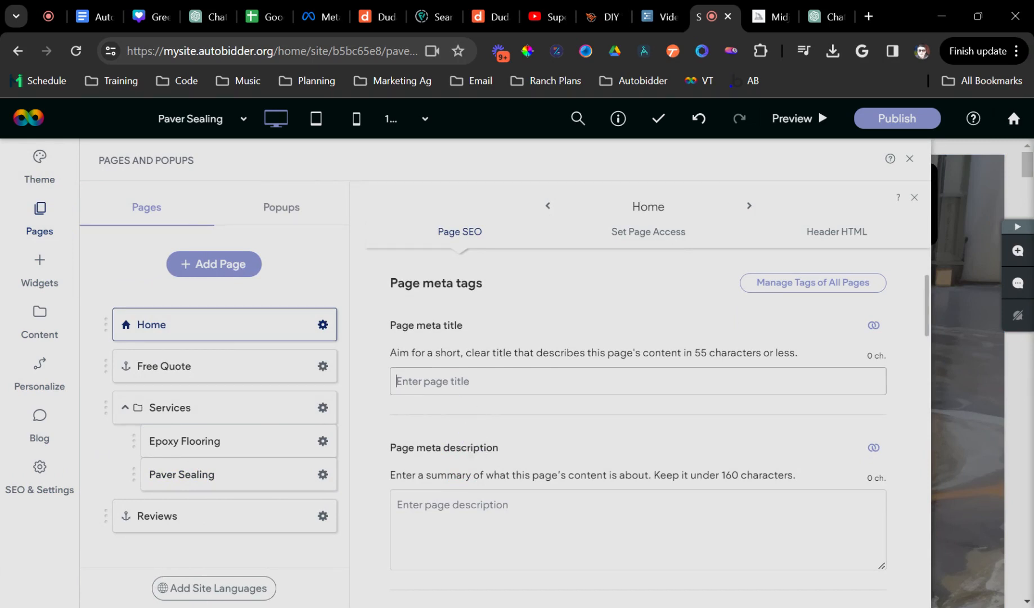
{"action": "left_click", "coordinate": [415, 369]}
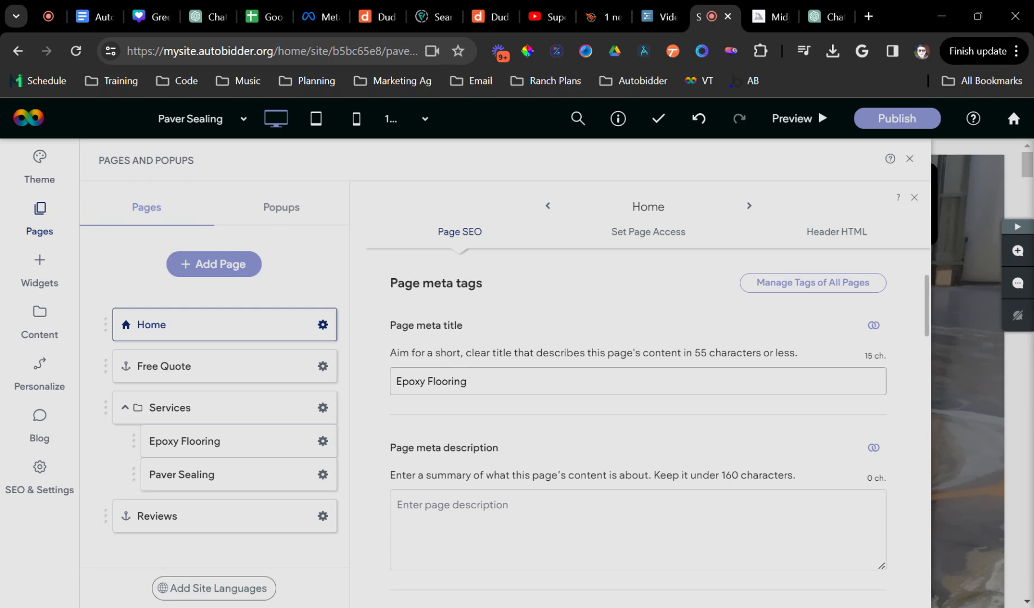
- Enter 'Epoxy Flooring Experts In Houston | Eco Epoxy' as the Home page meta title
{"action": "type", "text": "perts In Houston | Eco Epoxy"}
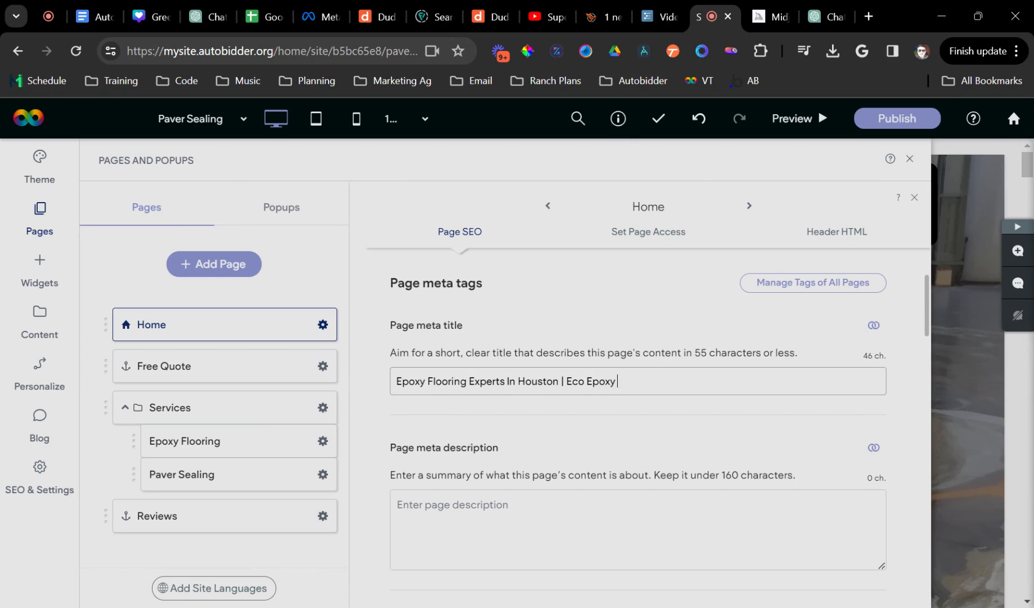
{"action": "scroll", "coordinate": [550, 520], "scroll_direction": "down", "scroll_amount": 3}
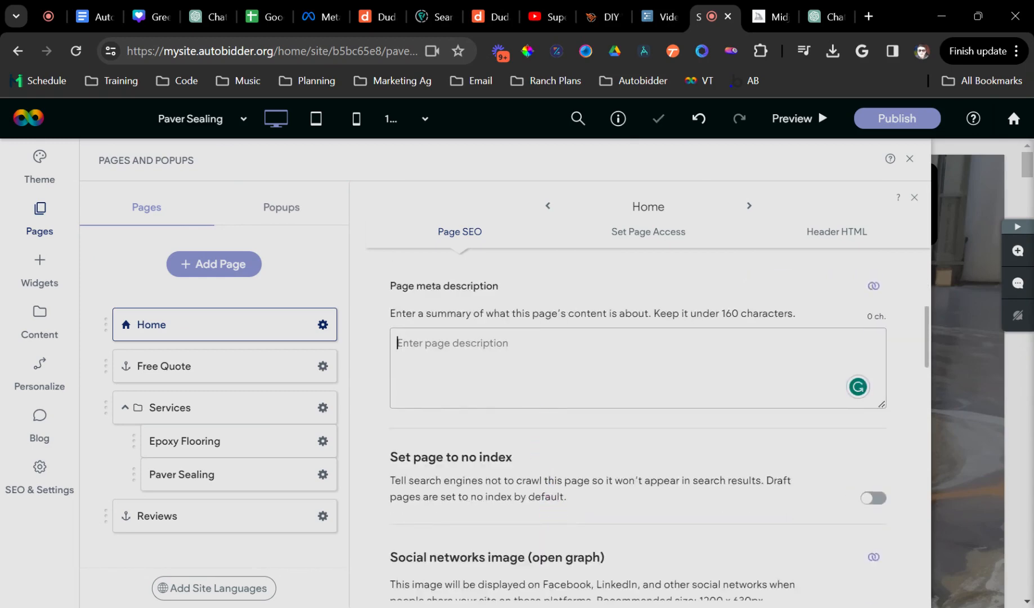
- In ChatGPT, fix the typo and ask for a meta description for the epoxy flooring website
{"action": "left_click", "coordinate": [798, 22]}
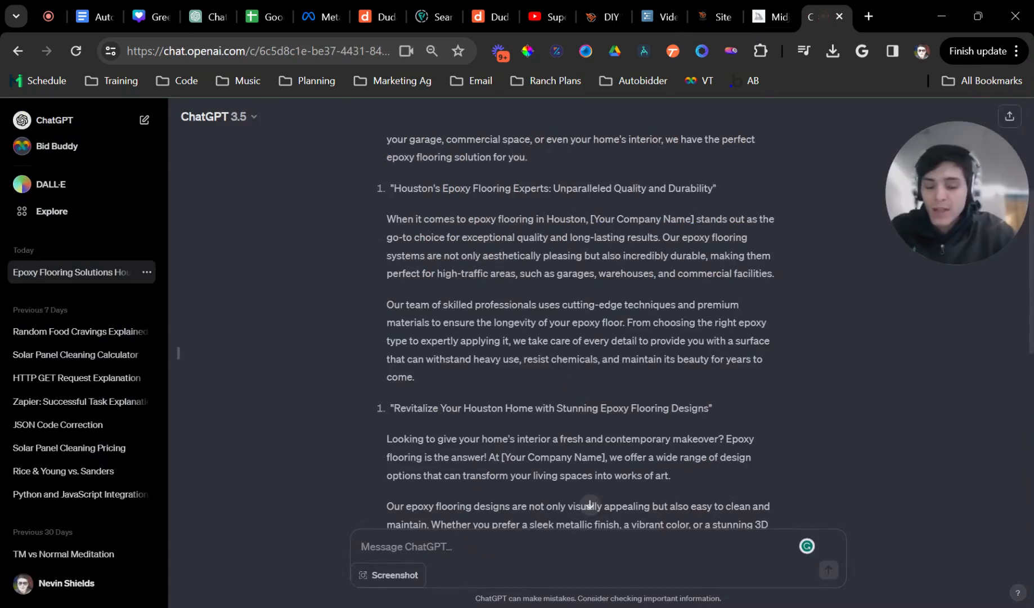
{"action": "type", "text": "w"}
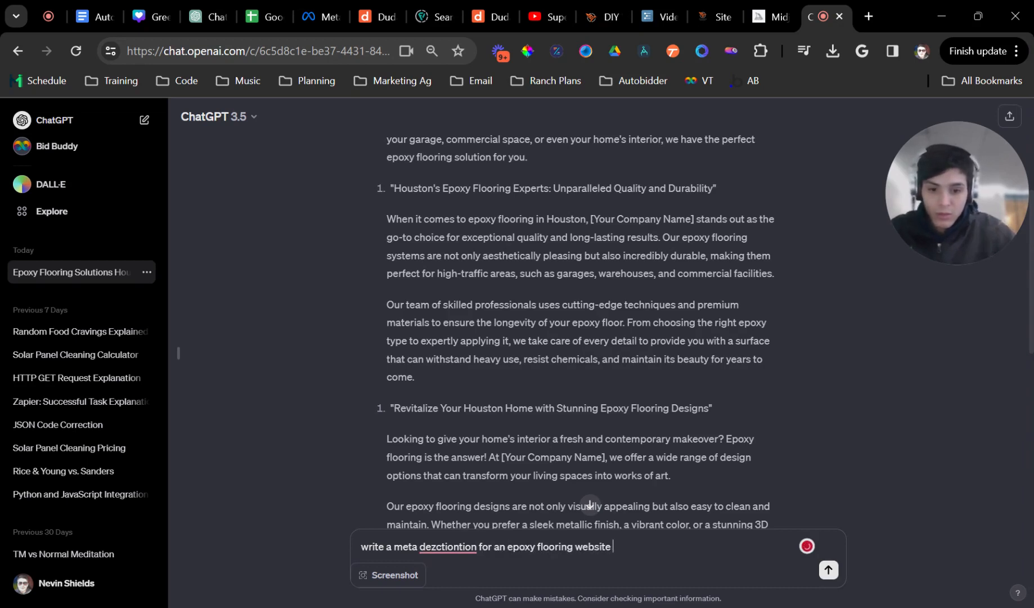
{"action": "right_click", "coordinate": [448, 547]}
{"action": "left_click", "coordinate": [485, 456]}
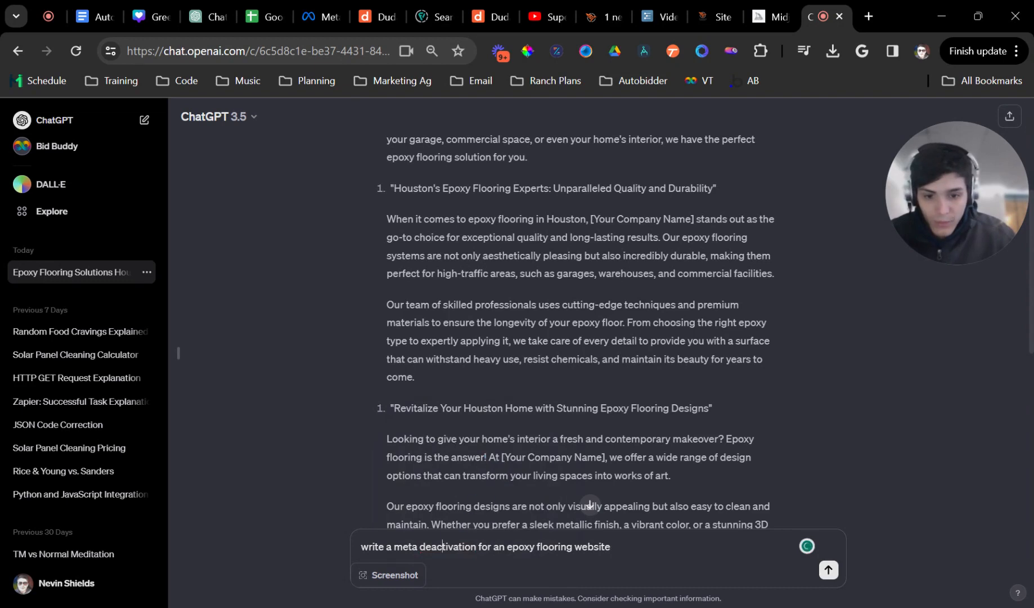
{"action": "type", "text": "description"}
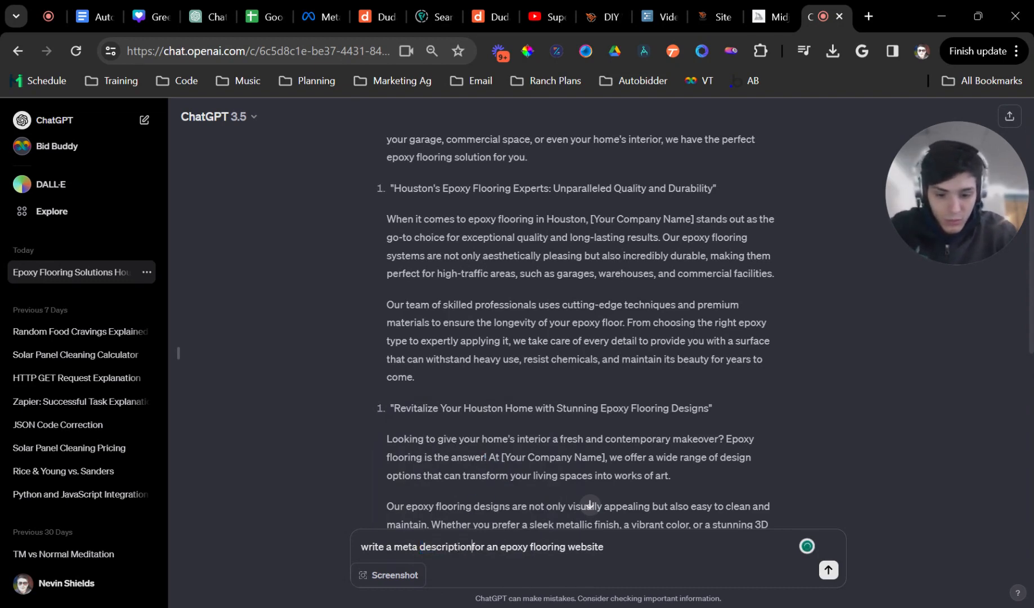
{"action": "key", "text": "Return"}
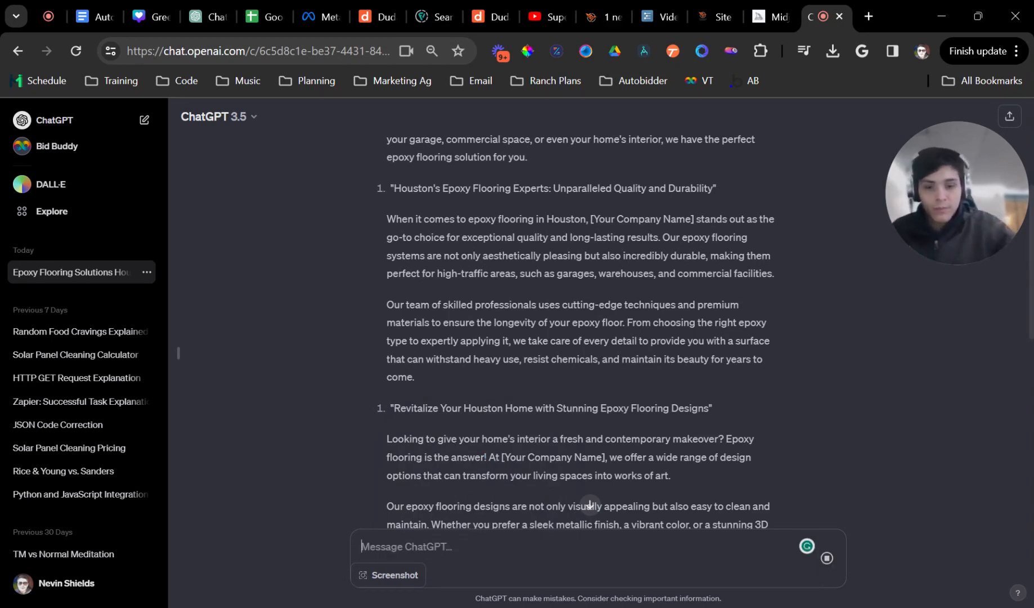
- Copy ChatGPT's meta description and paste it into the Home page's meta description field
{"action": "scroll", "coordinate": [492, 456], "scroll_direction": "down", "scroll_amount": 10}
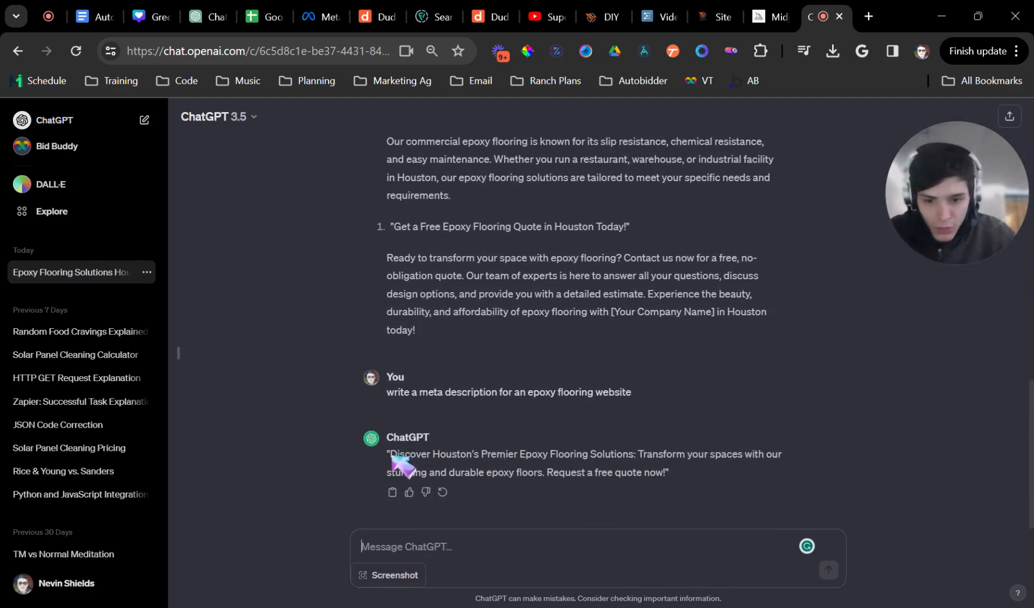
{"action": "left_click_drag", "start_coordinate": [391, 454], "coordinate": [670, 478]}
{"action": "key", "text": "ctrl+c"}
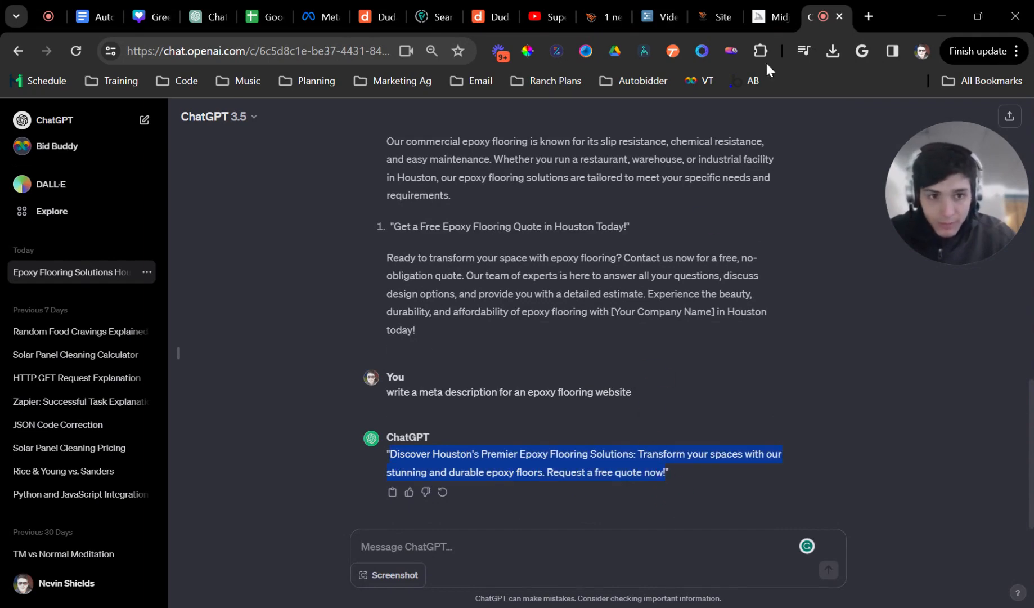
{"action": "left_click", "coordinate": [771, 17]}
{"action": "left_click", "coordinate": [696, 22]}
{"action": "key", "text": "ctrl+v"}
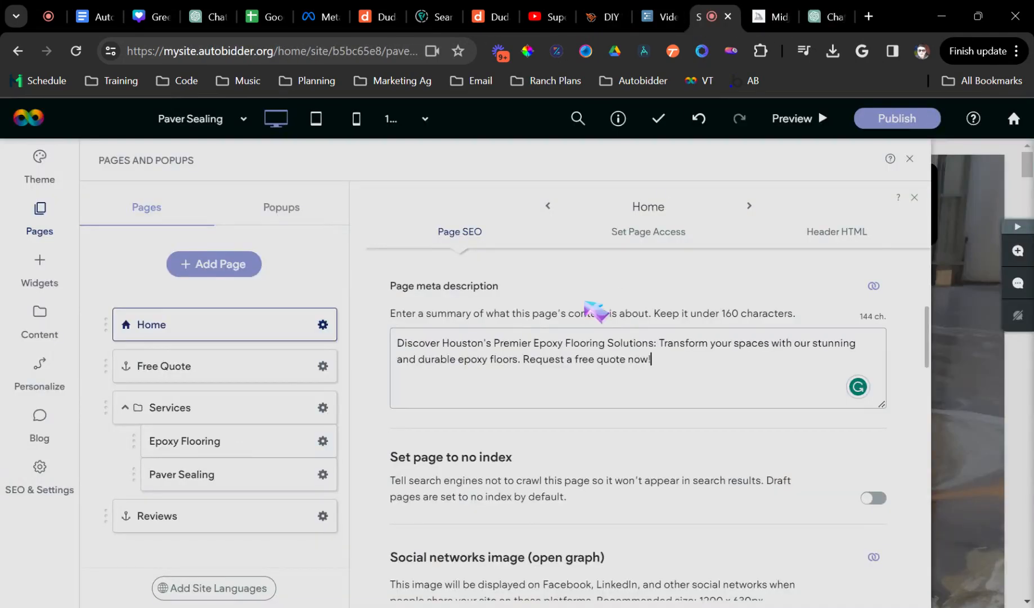
- Set the Home page social networks image to the epoxy floor photo 0_3 (4).webp
{"action": "left_click", "coordinate": [586, 305]}
{"action": "scroll", "coordinate": [484, 428], "scroll_direction": "down", "scroll_amount": 3}
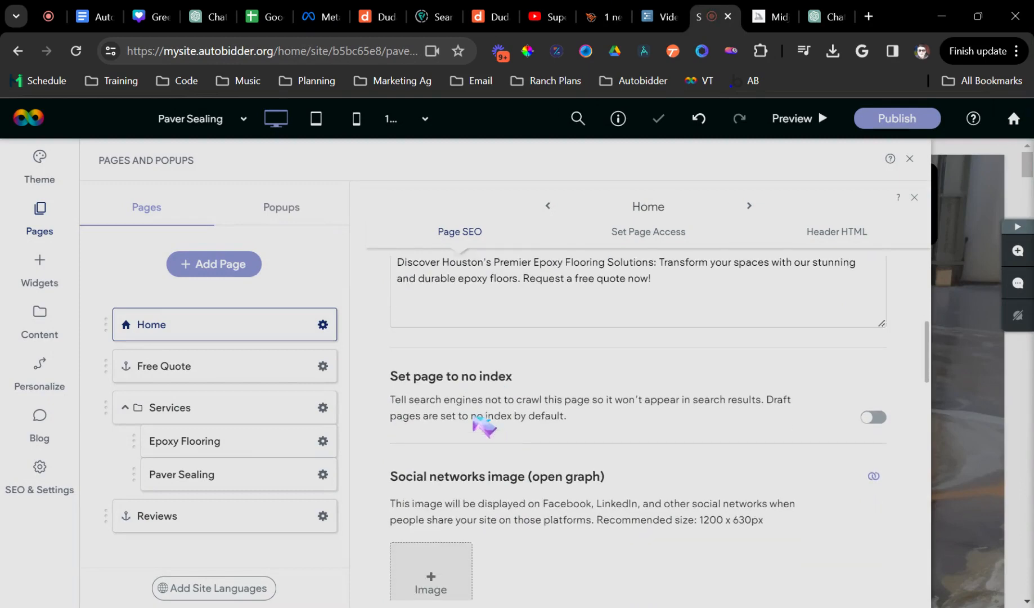
{"action": "scroll", "coordinate": [573, 367], "scroll_direction": "up", "scroll_amount": 3}
{"action": "scroll", "coordinate": [519, 404], "scroll_direction": "down", "scroll_amount": 5}
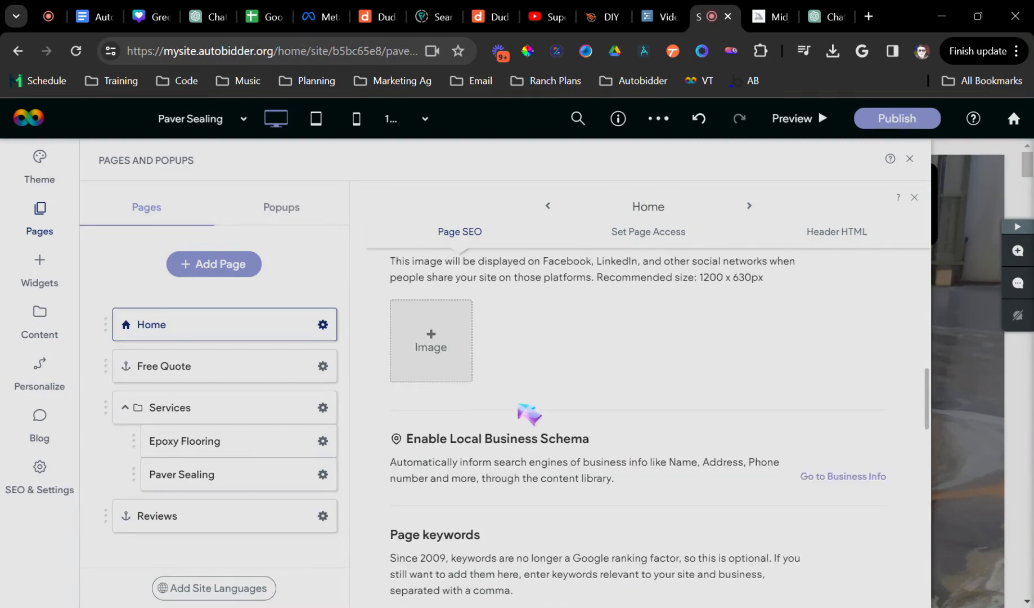
{"action": "left_click", "coordinate": [451, 338]}
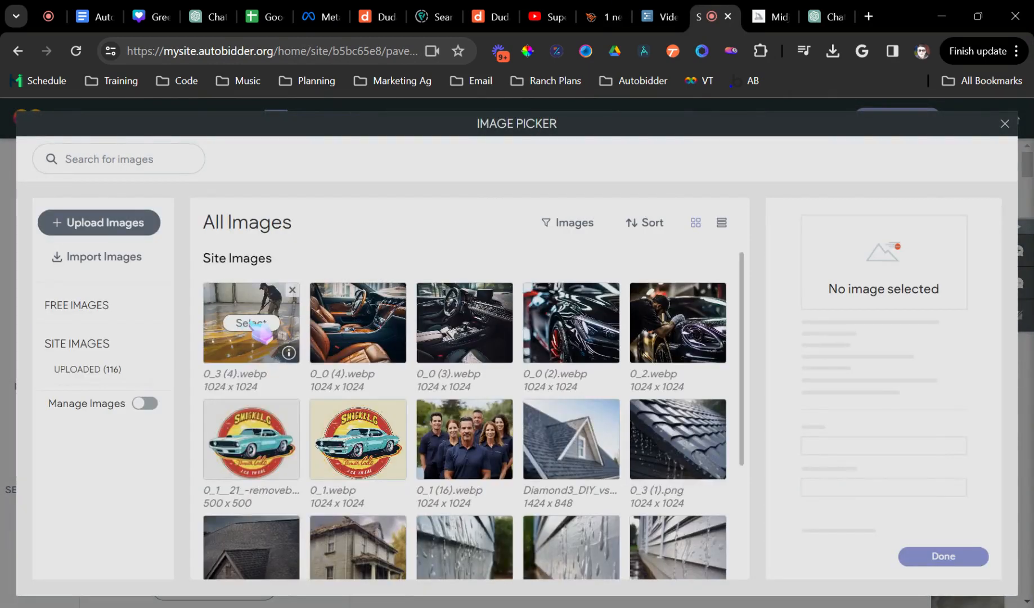
{"action": "left_click", "coordinate": [252, 326]}
{"action": "left_click", "coordinate": [937, 556]}
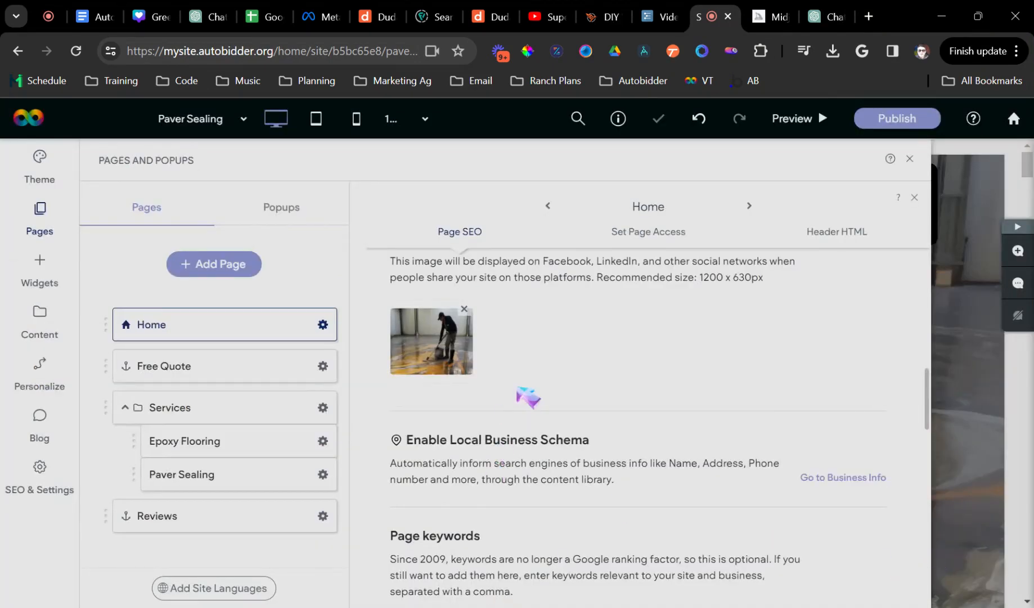
- Select the Local Business Schema heading and description text
{"action": "scroll", "coordinate": [594, 426], "scroll_direction": "down", "scroll_amount": 1}
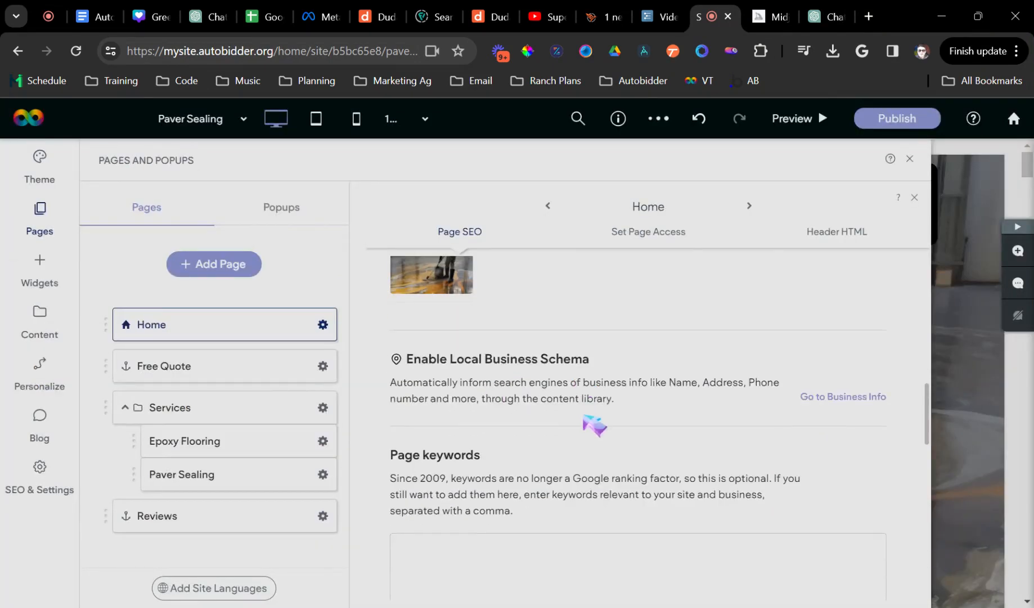
{"action": "scroll", "coordinate": [593, 429], "scroll_direction": "down", "scroll_amount": 1}
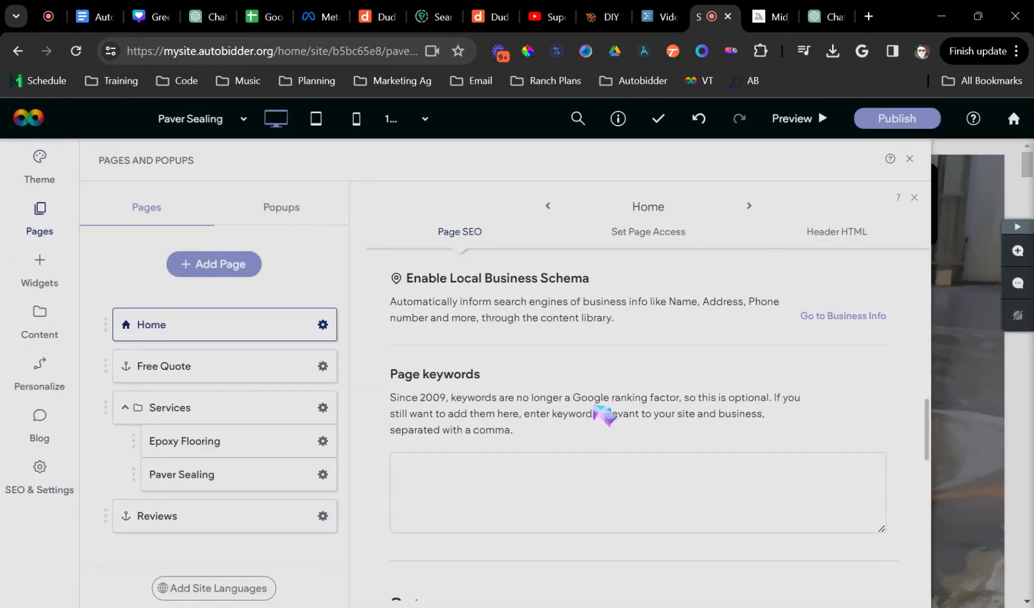
{"action": "scroll", "coordinate": [526, 393], "scroll_direction": "up", "scroll_amount": 1}
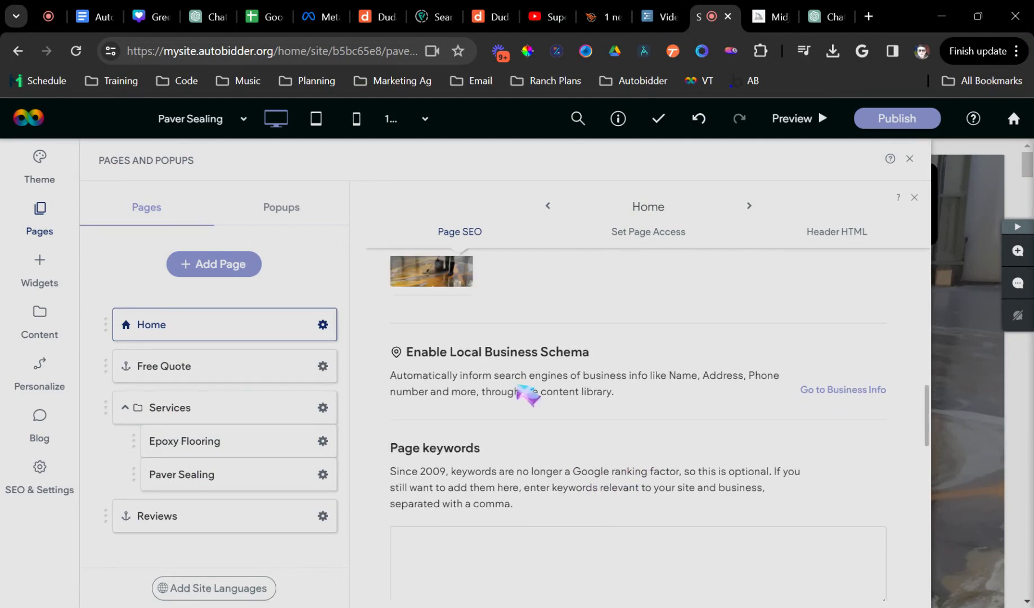
{"action": "left_click_drag", "start_coordinate": [394, 358], "coordinate": [695, 409]}
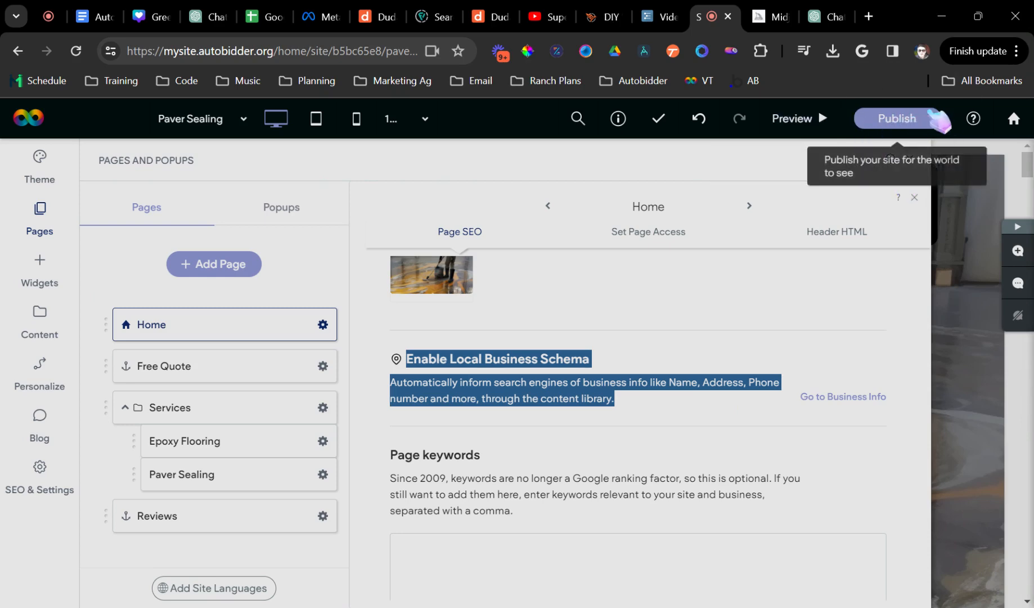
- Add a blog to the site and dismiss its welcome message
{"action": "left_click", "coordinate": [57, 438]}
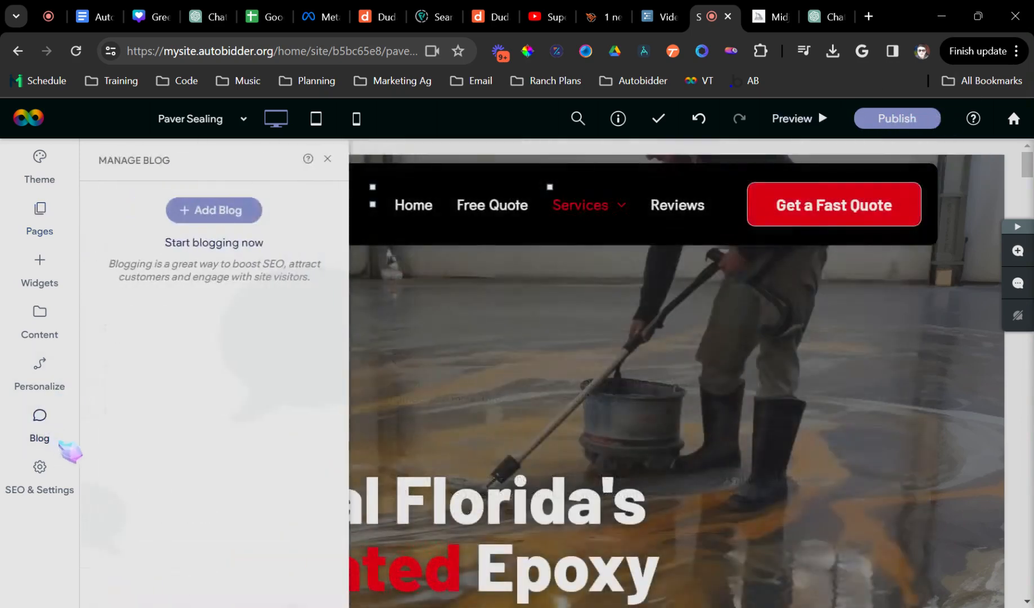
{"action": "left_click", "coordinate": [247, 212]}
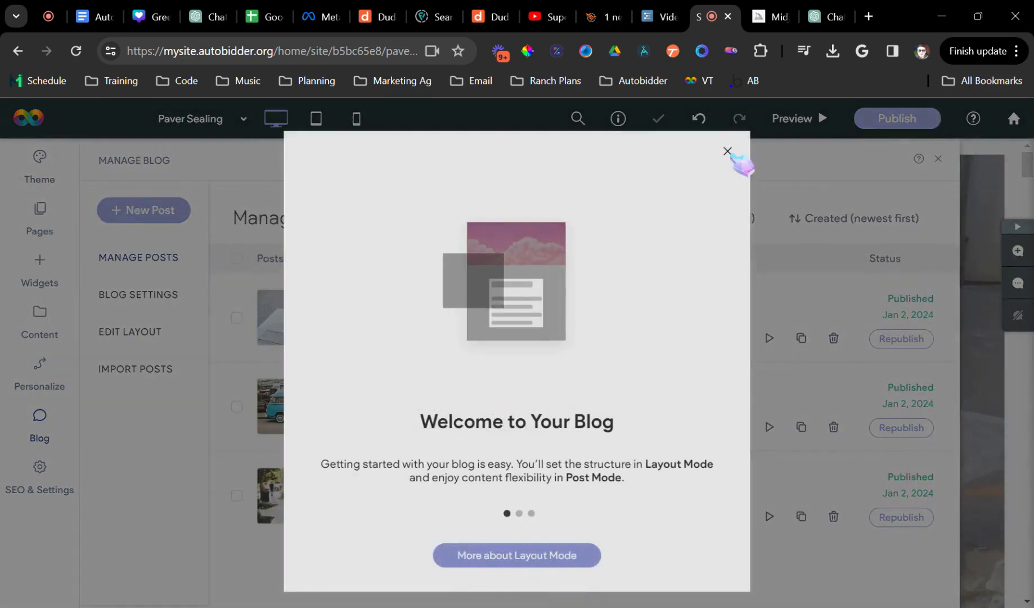
{"action": "left_click", "coordinate": [728, 151]}
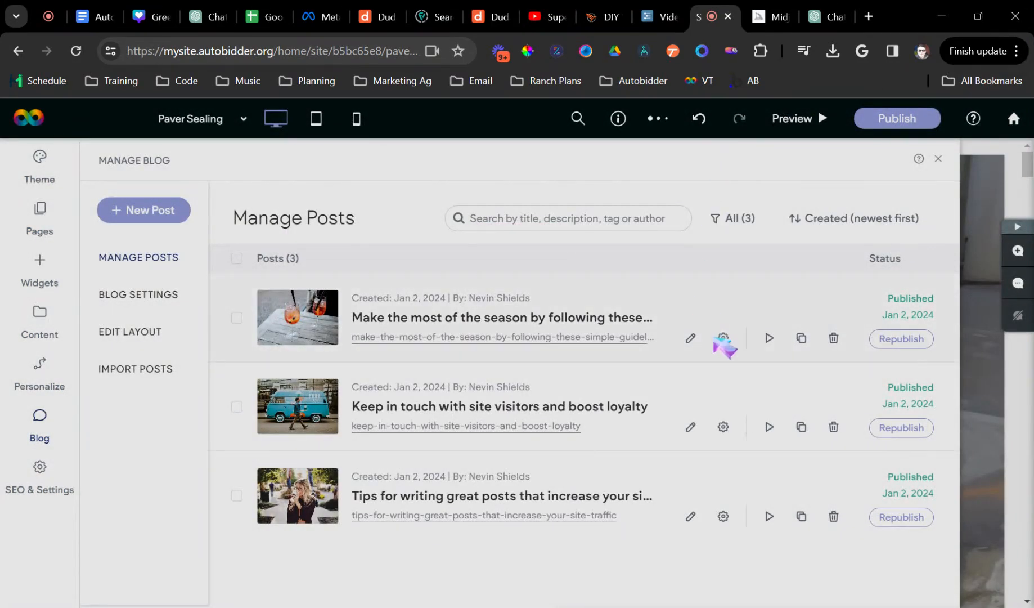
- Delete all three sample blog posts, including the Keep in touch post
{"action": "left_click", "coordinate": [834, 337]}
{"action": "left_click", "coordinate": [593, 407]}
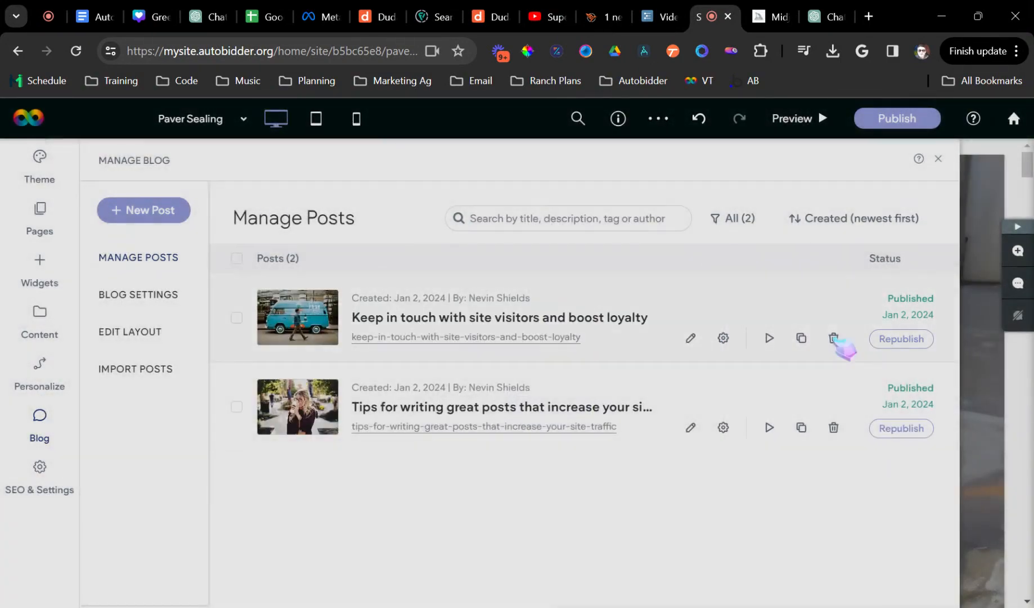
{"action": "left_click", "coordinate": [834, 337]}
{"action": "left_click", "coordinate": [553, 409]}
{"action": "left_click", "coordinate": [834, 338]}
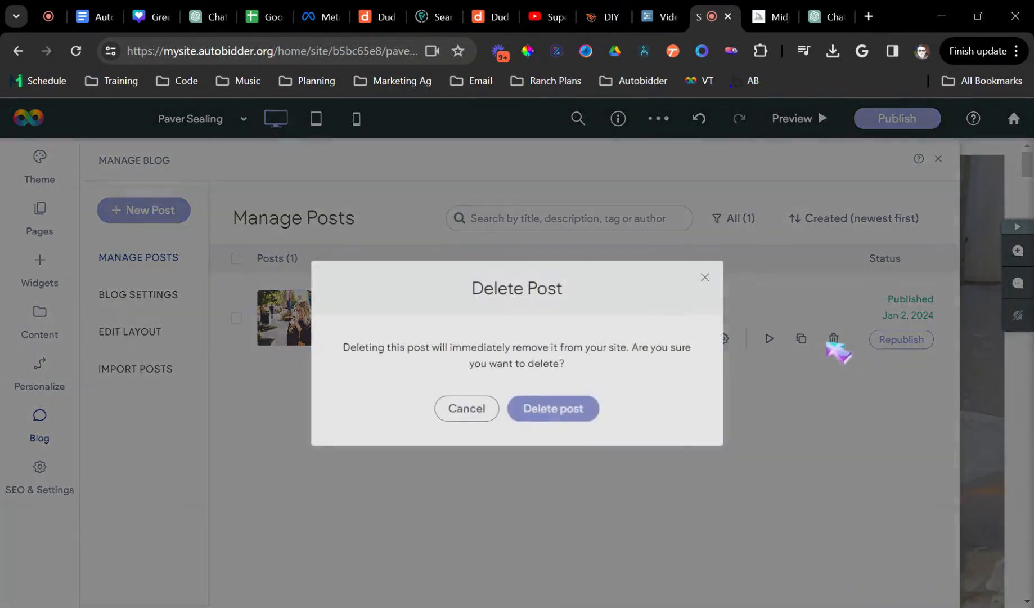
{"action": "left_click", "coordinate": [535, 407]}
- Open the New Post form twice and close it without creating a post
{"action": "left_click", "coordinate": [160, 203]}
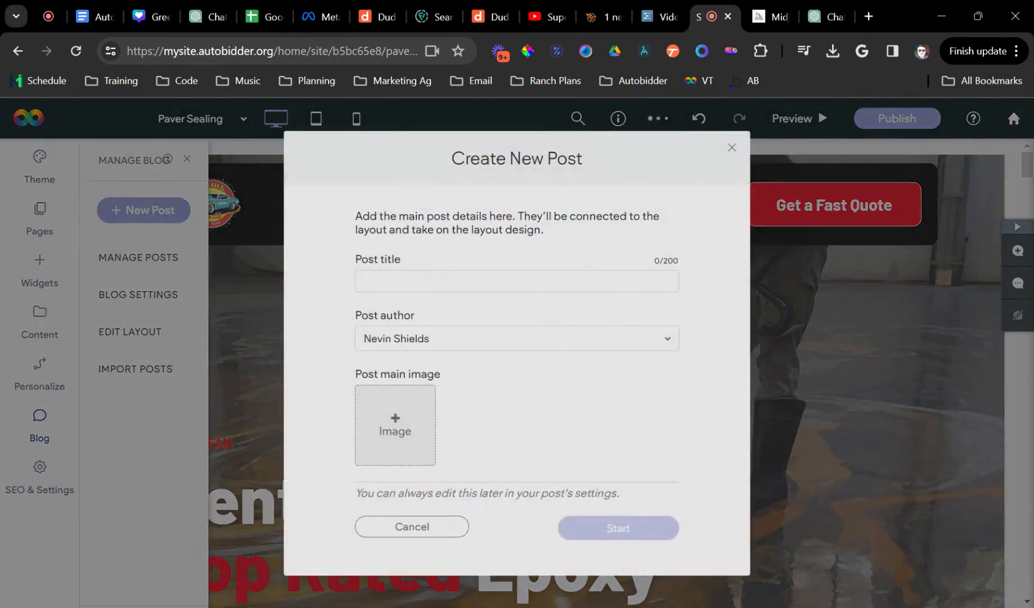
{"action": "left_click", "coordinate": [732, 148]}
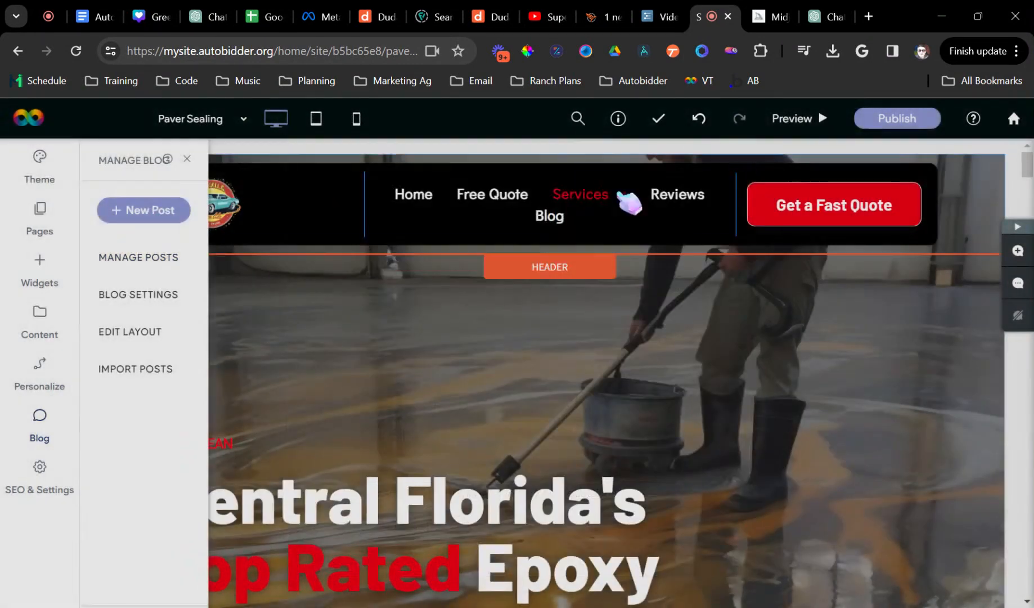
{"action": "left_click", "coordinate": [146, 211]}
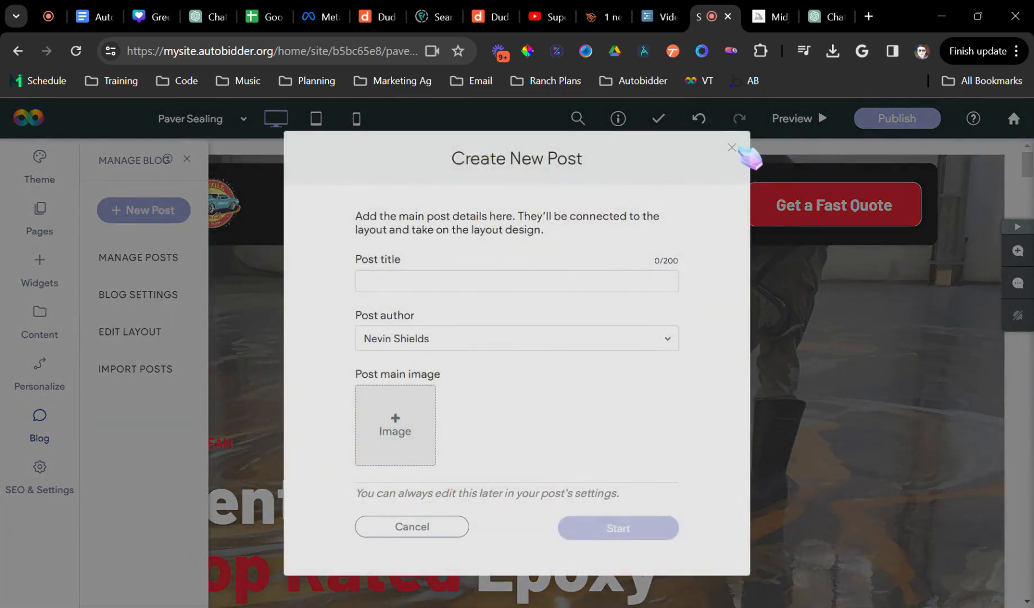
{"action": "left_click", "coordinate": [462, 261]}
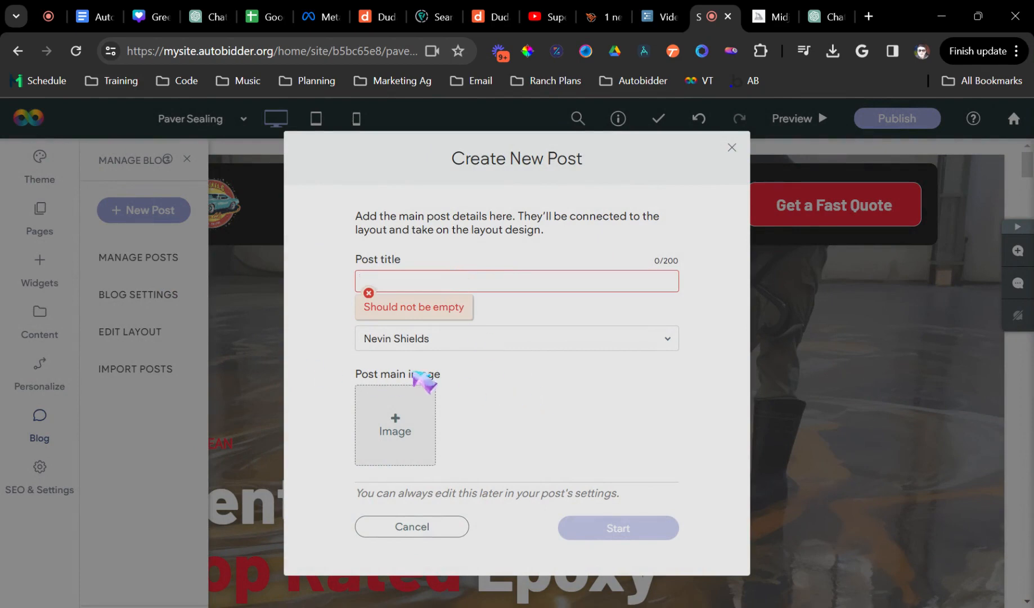
{"action": "left_click", "coordinate": [732, 148]}
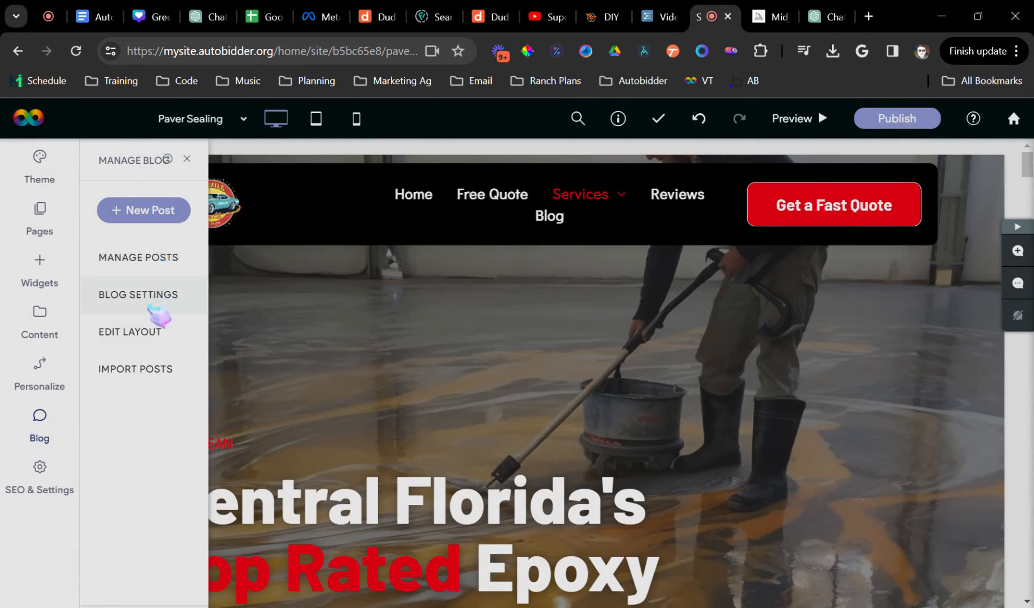
- Open Blog Settings and the blog post layout editor, dismissing its introduction message
{"action": "left_click", "coordinate": [149, 305]}
{"action": "scroll", "coordinate": [335, 328], "scroll_direction": "down", "scroll_amount": 3}
{"action": "scroll", "coordinate": [335, 329], "scroll_direction": "up", "scroll_amount": 3}
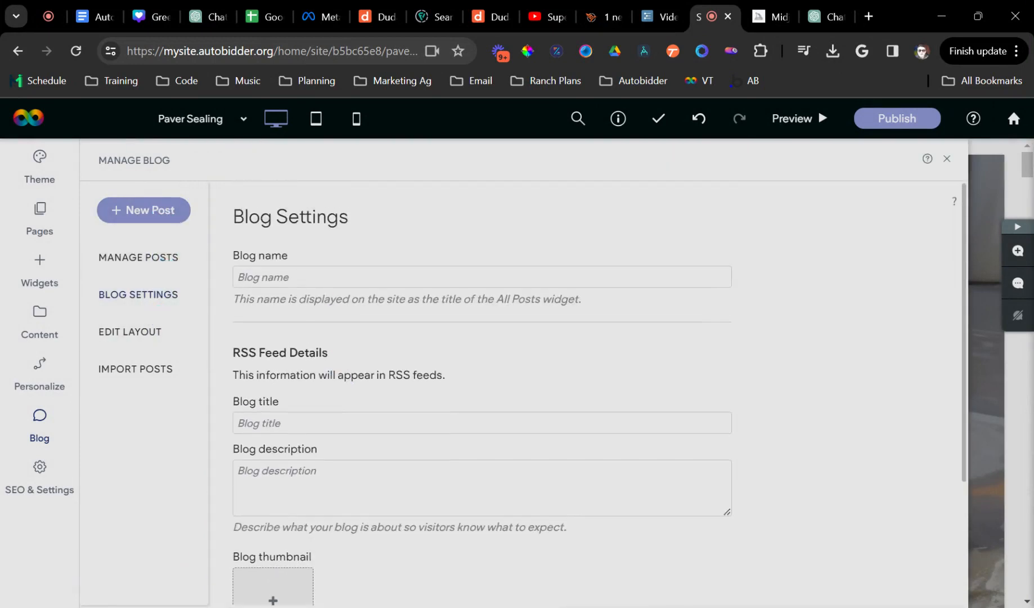
{"action": "scroll", "coordinate": [318, 376], "scroll_direction": "down", "scroll_amount": 3}
{"action": "left_click", "coordinate": [167, 344]}
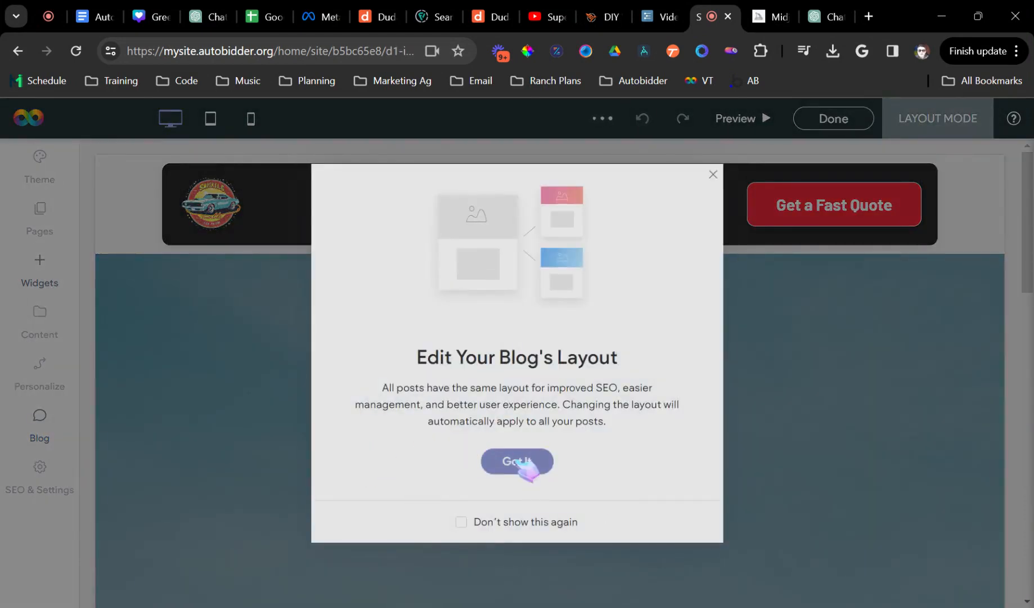
{"action": "left_click", "coordinate": [517, 462]}
{"action": "scroll", "coordinate": [416, 358], "scroll_direction": "down", "scroll_amount": 10}
{"action": "scroll", "coordinate": [417, 419], "scroll_direction": "up", "scroll_amount": 10}
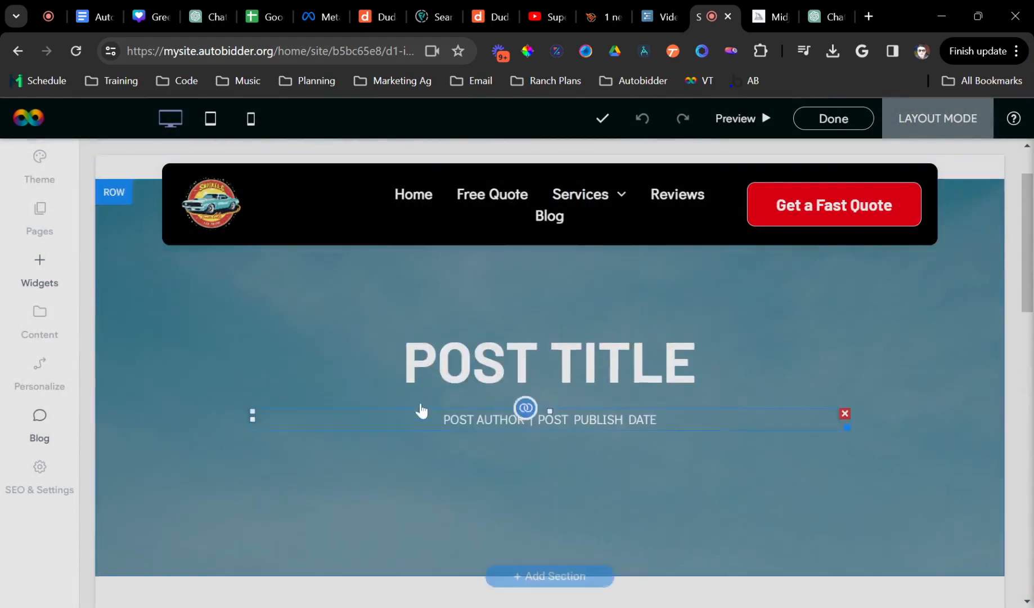
{"action": "scroll", "coordinate": [422, 411], "scroll_direction": "down", "scroll_amount": 3}
{"action": "scroll", "coordinate": [226, 417], "scroll_direction": "up", "scroll_amount": 5}
- Check the empty Manage Posts panel, close it, and finish the blog post layout
{"action": "left_click", "coordinate": [39, 422]}
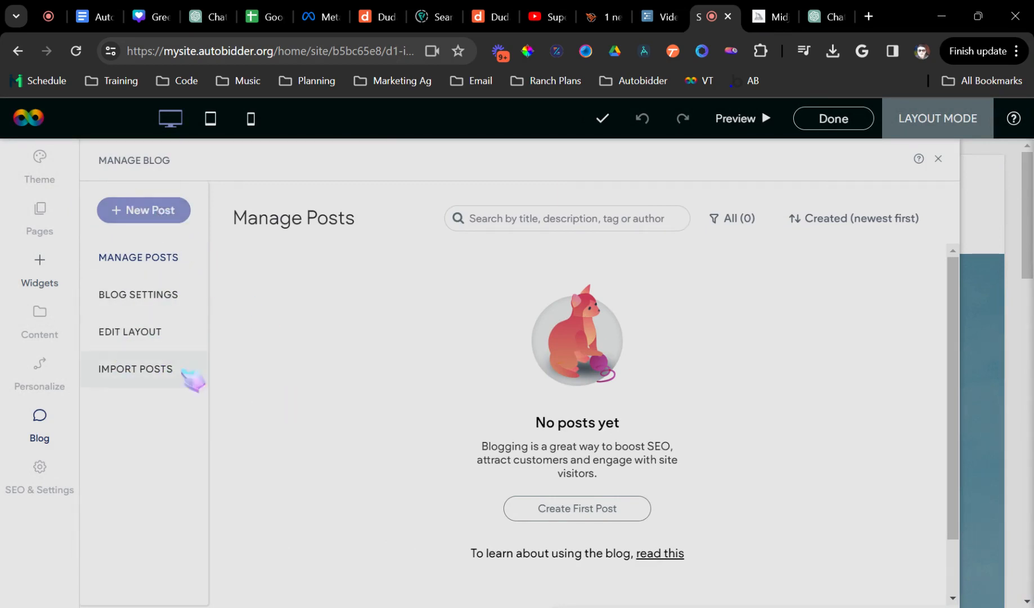
{"action": "left_click", "coordinate": [938, 159]}
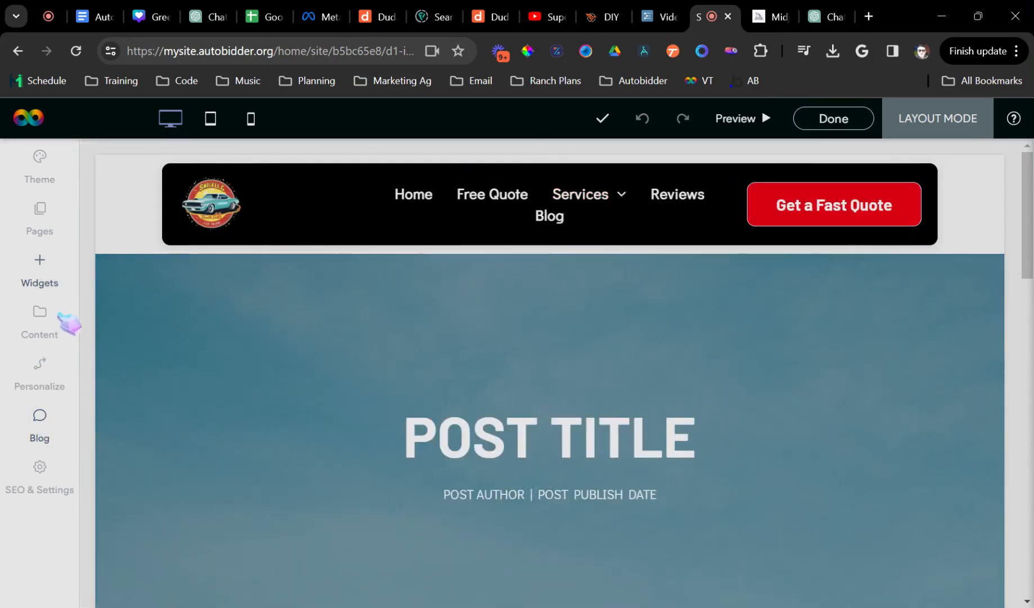
{"action": "left_click", "coordinate": [856, 122]}
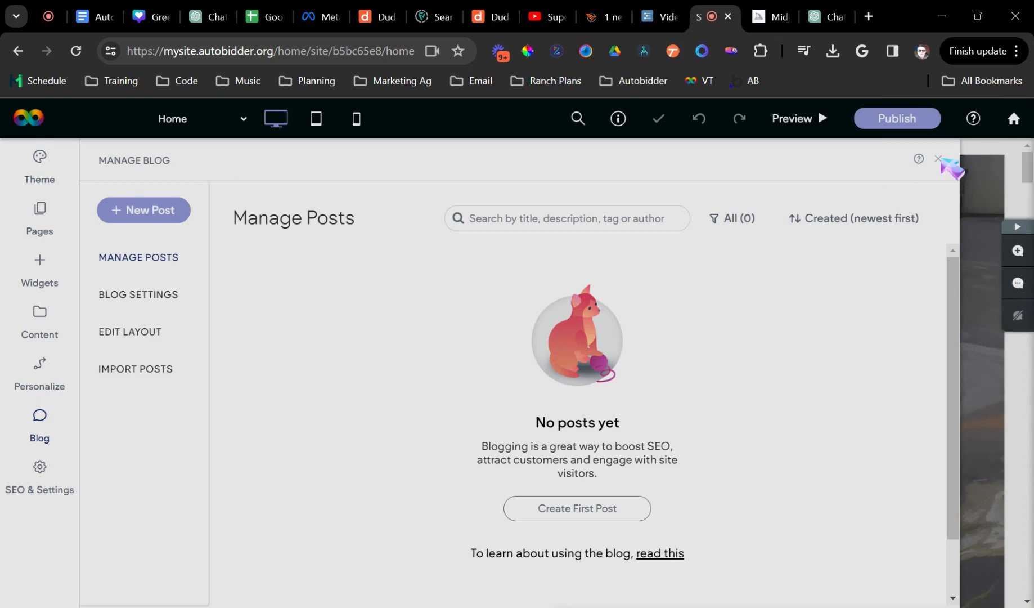
- Close the blog panel and start a new section below the FAQ section
{"action": "left_click", "coordinate": [939, 159]}
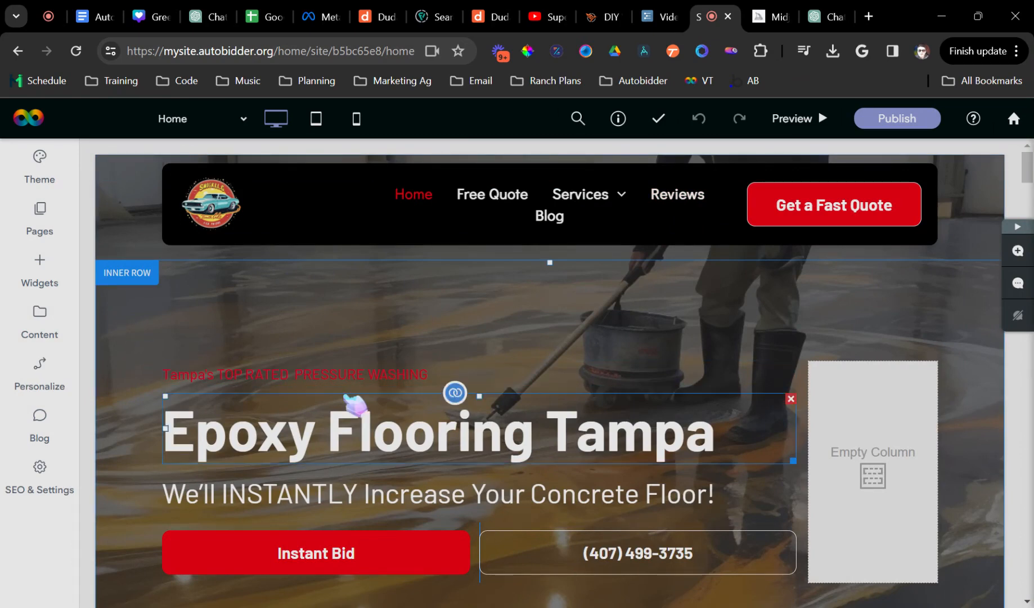
{"action": "scroll", "coordinate": [316, 394], "scroll_direction": "down", "scroll_amount": 3}
{"action": "scroll", "coordinate": [317, 394], "scroll_direction": "down", "scroll_amount": 15}
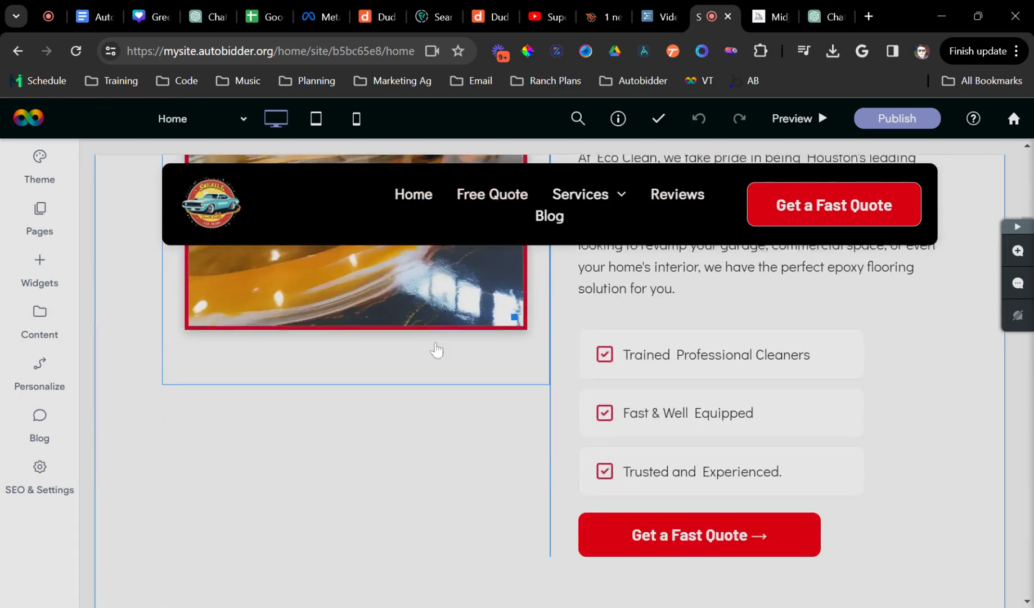
{"action": "scroll", "coordinate": [618, 464], "scroll_direction": "up", "scroll_amount": 6}
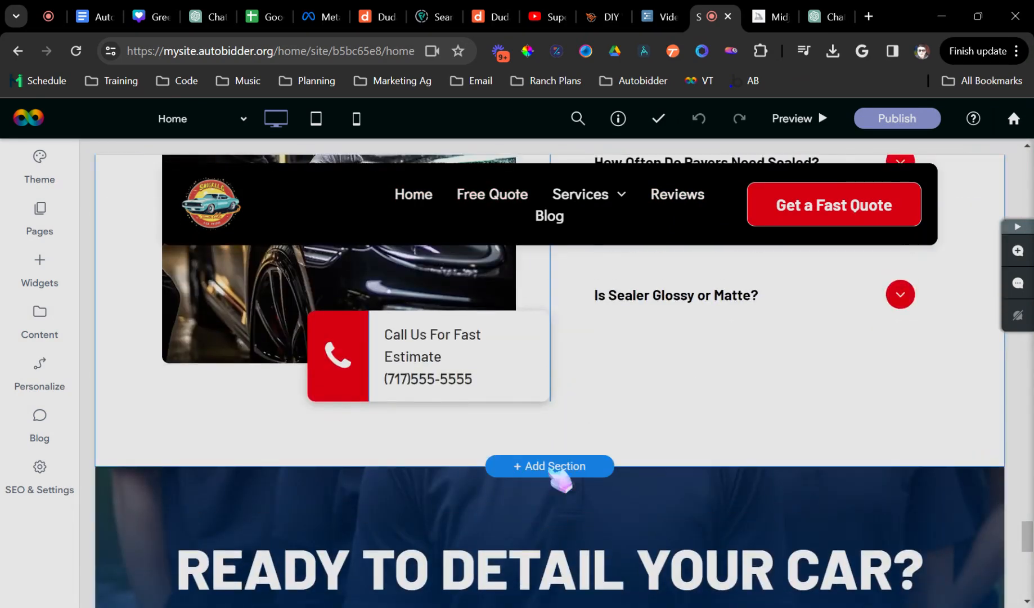
{"action": "left_click", "coordinate": [547, 464]}
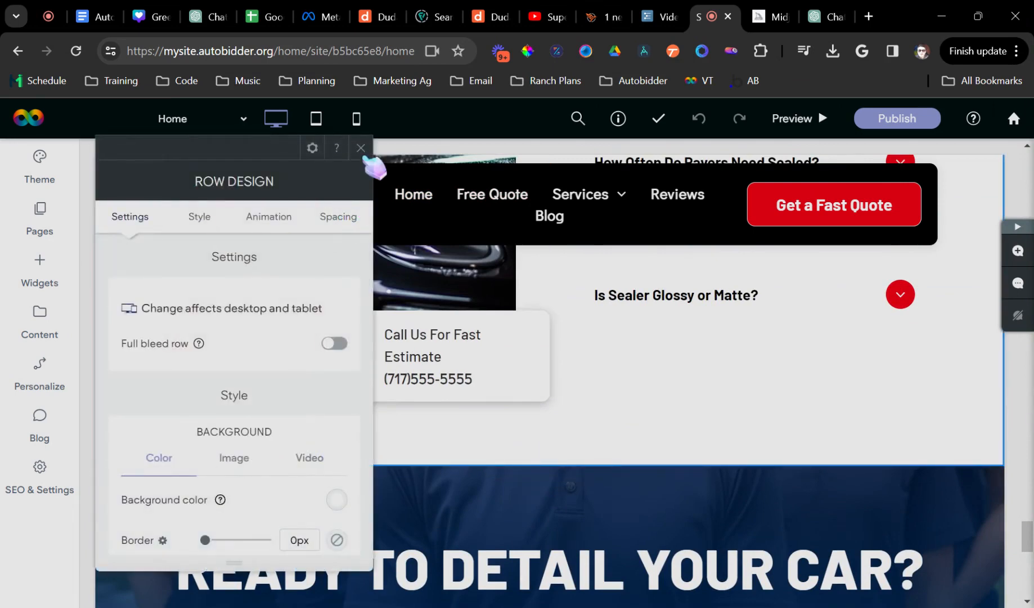
{"action": "left_click", "coordinate": [360, 148]}
{"action": "left_click", "coordinate": [589, 466]}
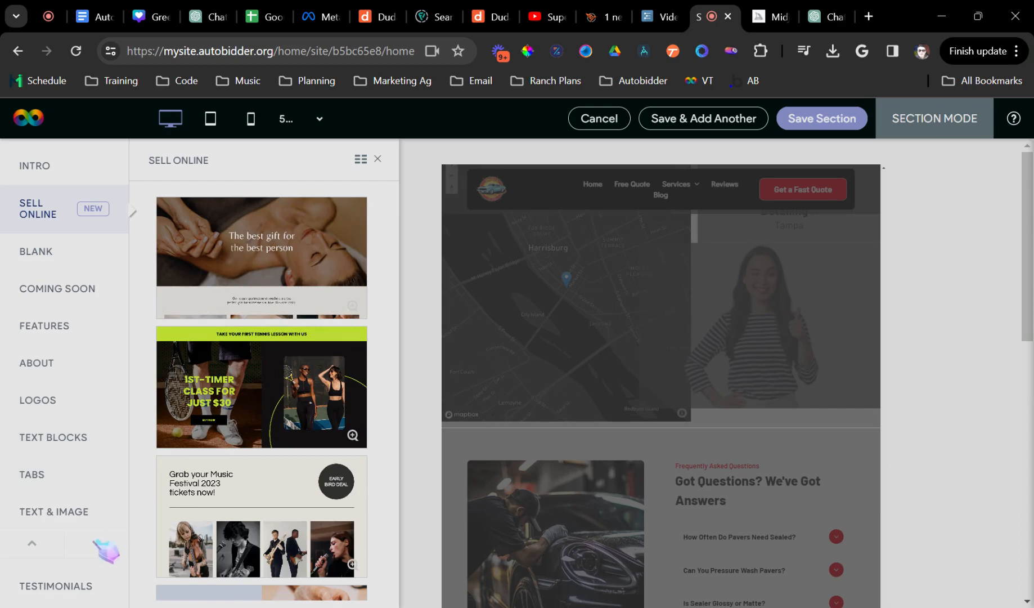
- Insert the 'See How Our System Works' template from Exterior Cleaning Sections
{"action": "scroll", "coordinate": [106, 552], "scroll_direction": "down", "scroll_amount": 10}
{"action": "left_click", "coordinate": [71, 320]}
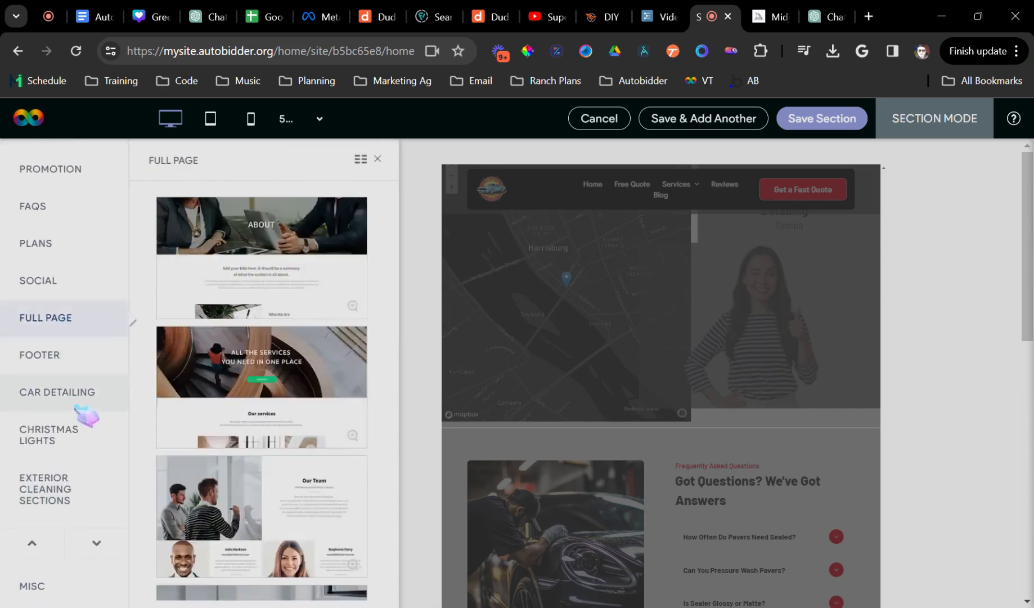
{"action": "left_click", "coordinate": [68, 389]}
{"action": "left_click", "coordinate": [72, 442]}
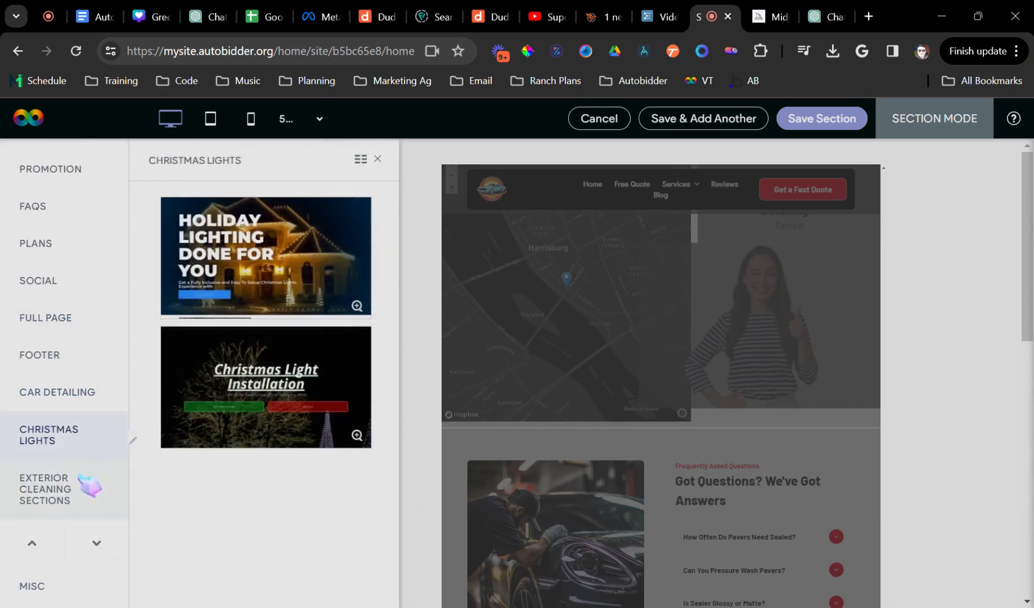
{"action": "left_click", "coordinate": [84, 481]}
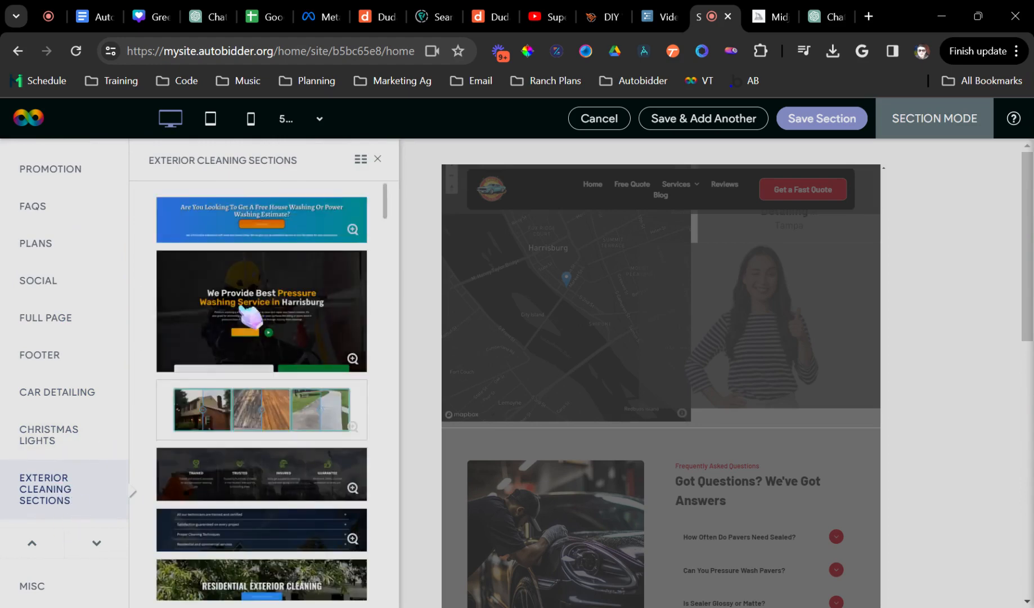
{"action": "scroll", "coordinate": [247, 343], "scroll_direction": "down", "scroll_amount": 15}
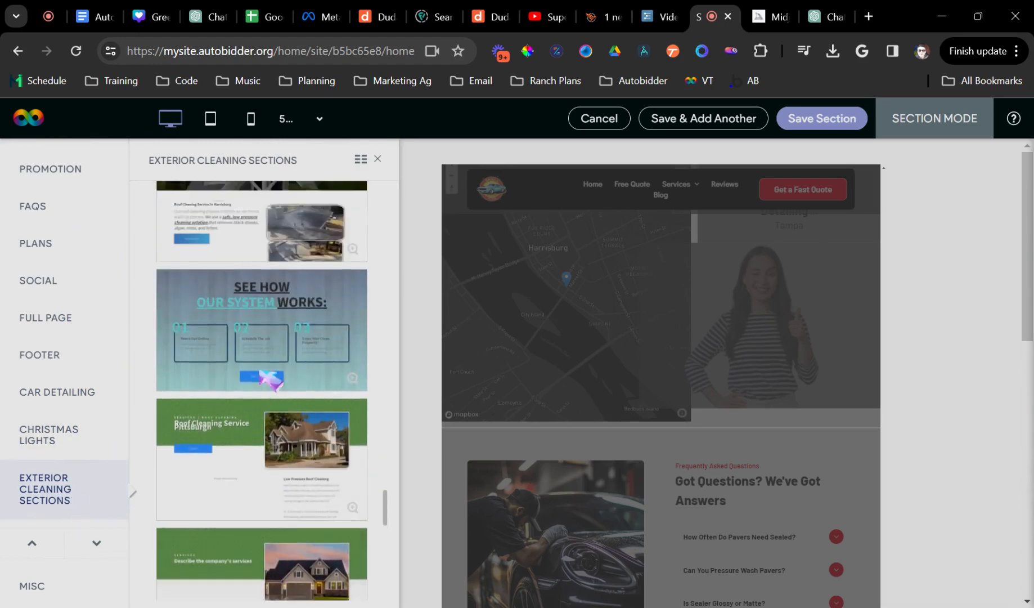
{"action": "scroll", "coordinate": [262, 374], "scroll_direction": "up", "scroll_amount": 1}
{"action": "scroll", "coordinate": [269, 403], "scroll_direction": "down", "scroll_amount": 1}
{"action": "scroll", "coordinate": [267, 431], "scroll_direction": "up", "scroll_amount": 2}
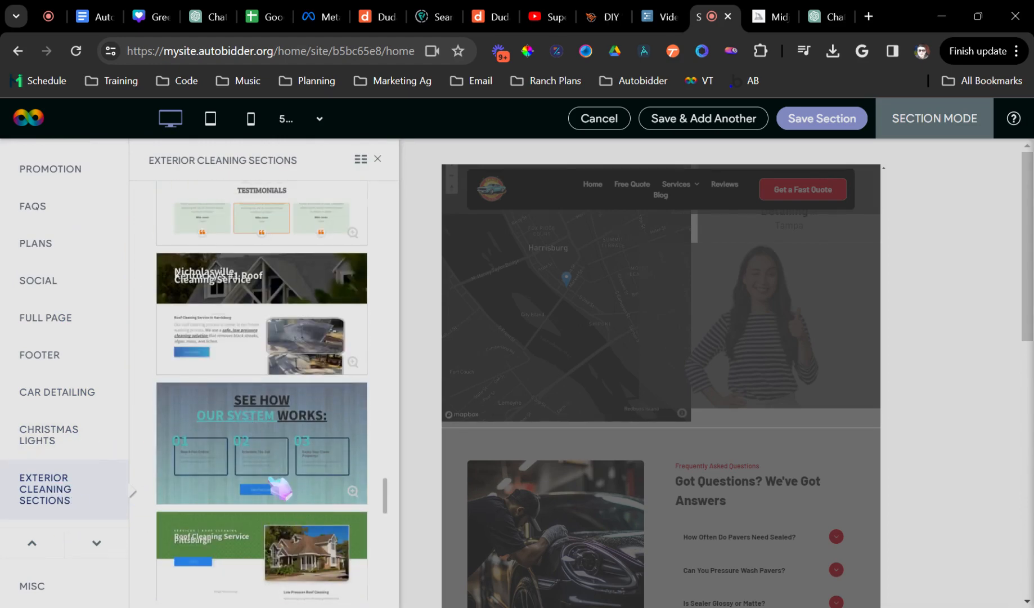
{"action": "left_click", "coordinate": [353, 491]}
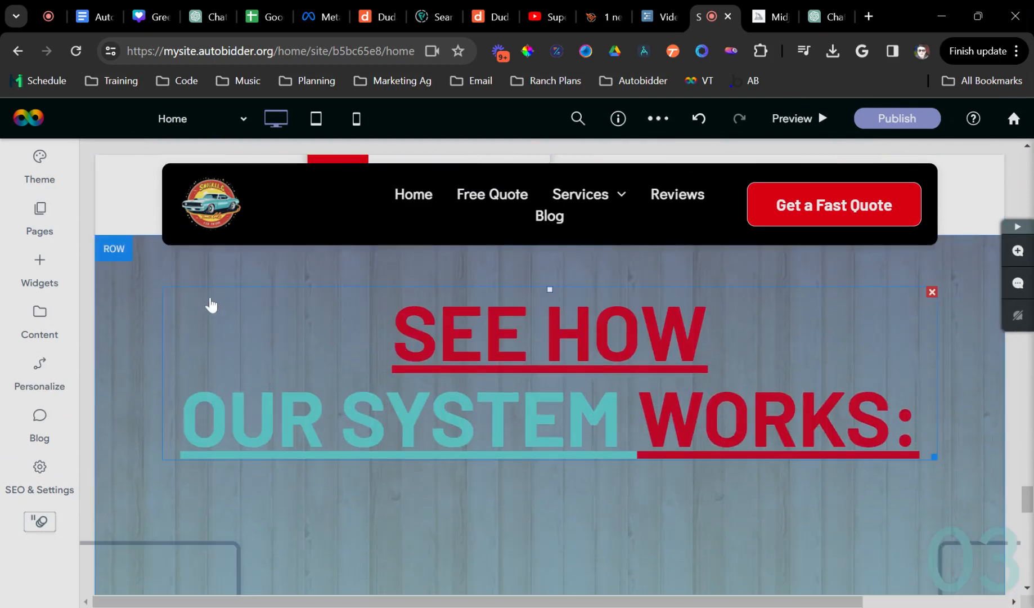
- Remove the wood background image from the new section's row
{"action": "left_click", "coordinate": [219, 302]}
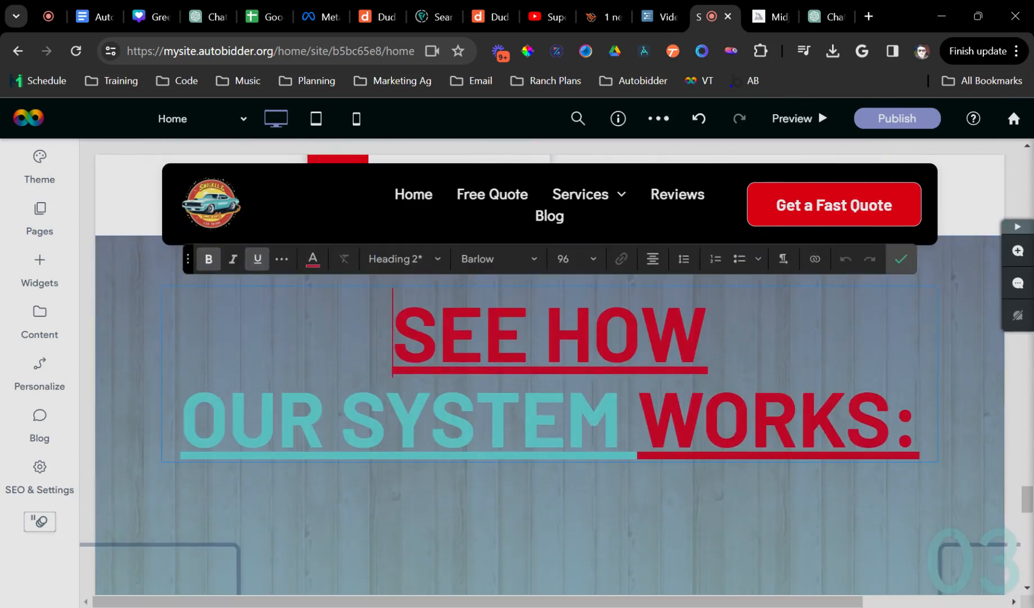
{"action": "left_click", "coordinate": [906, 259]}
{"action": "scroll", "coordinate": [316, 406], "scroll_direction": "up", "scroll_amount": 1}
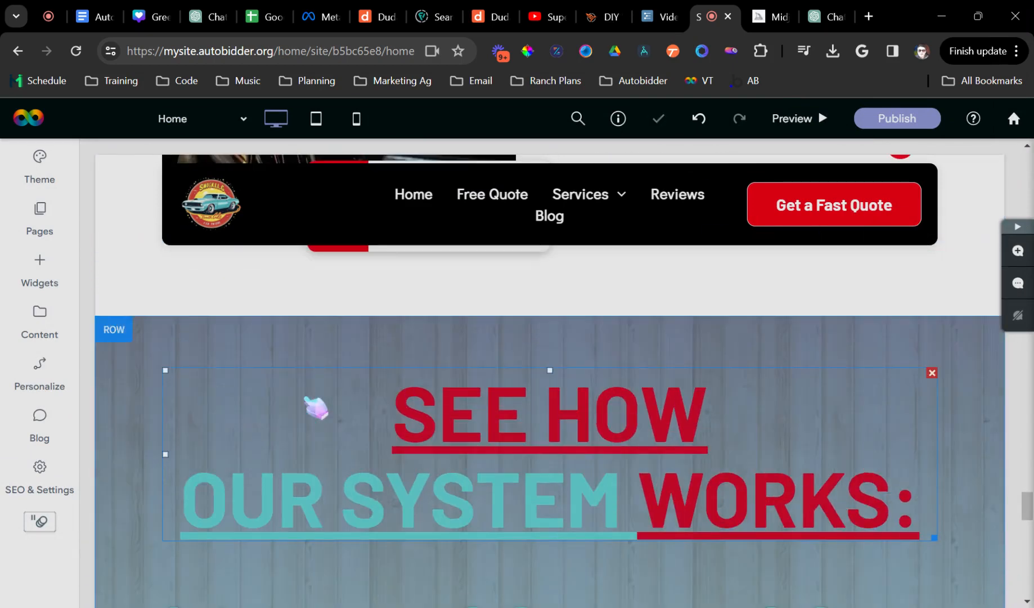
{"action": "left_click", "coordinate": [304, 352]}
{"action": "scroll", "coordinate": [315, 360], "scroll_direction": "down", "scroll_amount": 2}
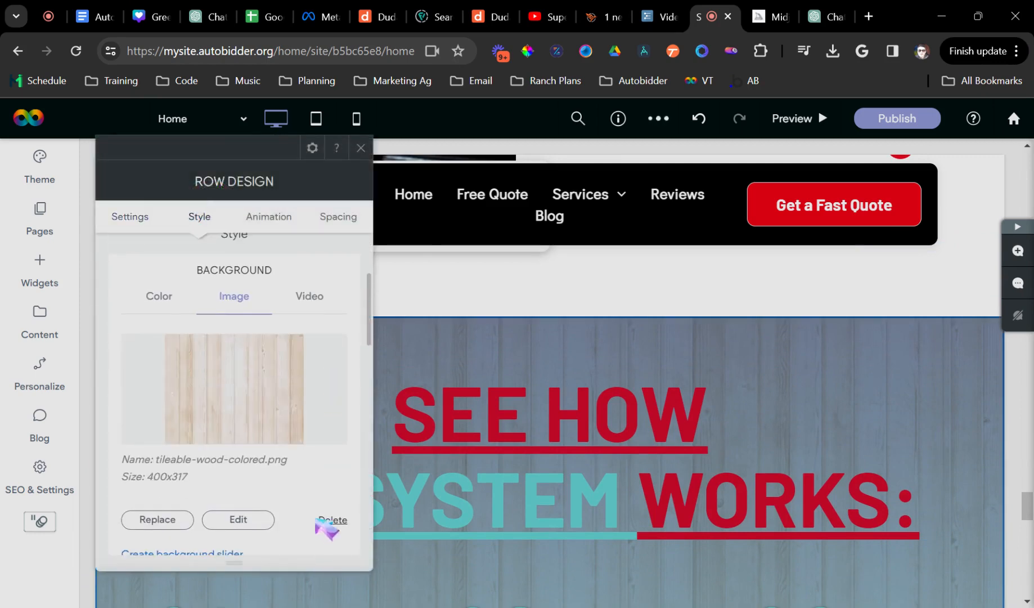
{"action": "left_click", "coordinate": [331, 520]}
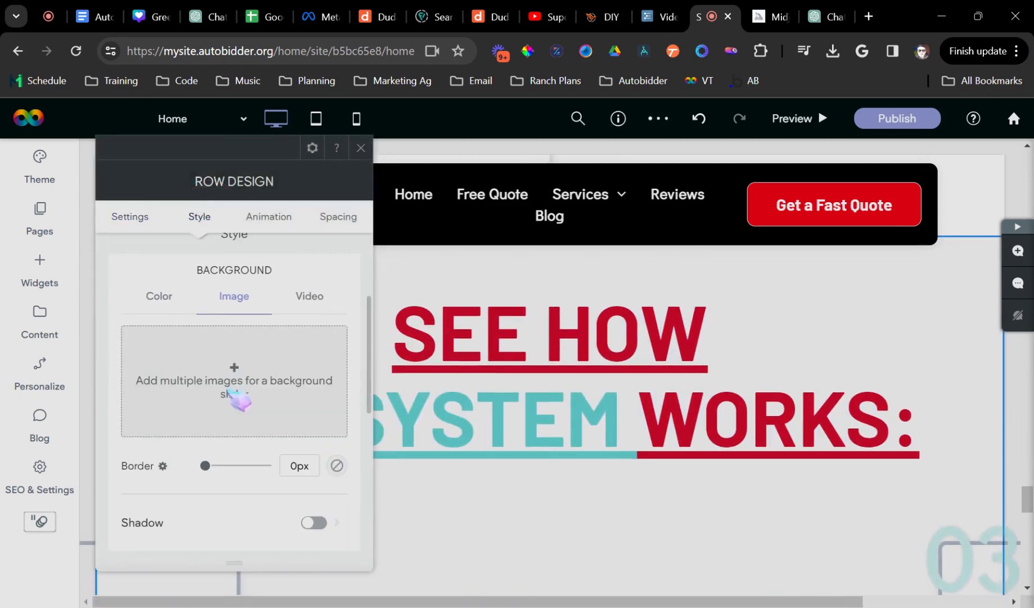
{"action": "scroll", "coordinate": [335, 473], "scroll_direction": "up", "scroll_amount": 1}
{"action": "left_click", "coordinate": [363, 148]}
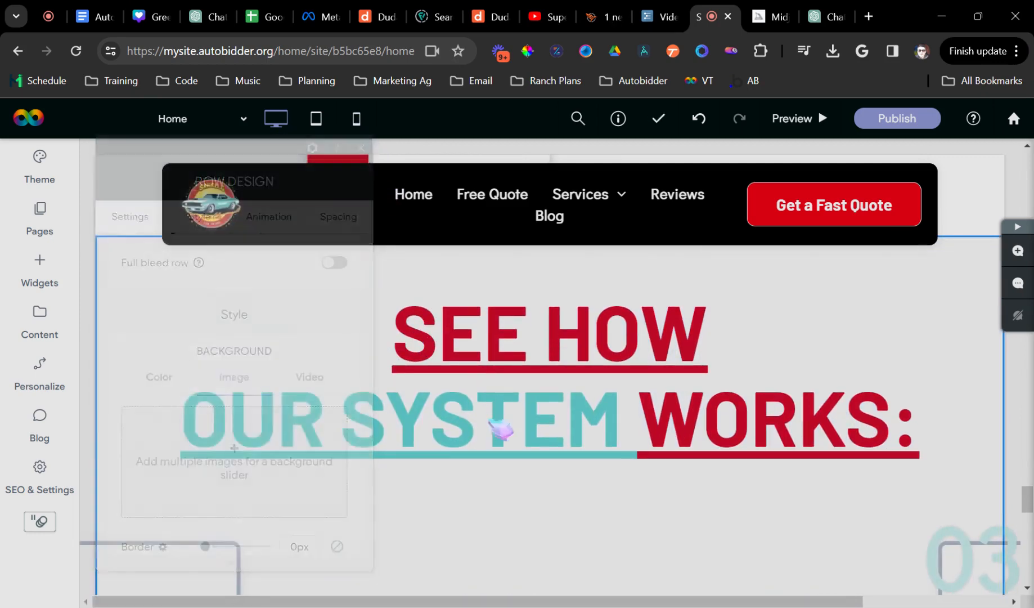
- Remove the underline and bold from the 'See How Our System Works' heading
{"action": "triple_click", "coordinate": [483, 385]}
{"action": "left_click", "coordinate": [484, 338]}
{"action": "triple_click", "coordinate": [484, 338]}
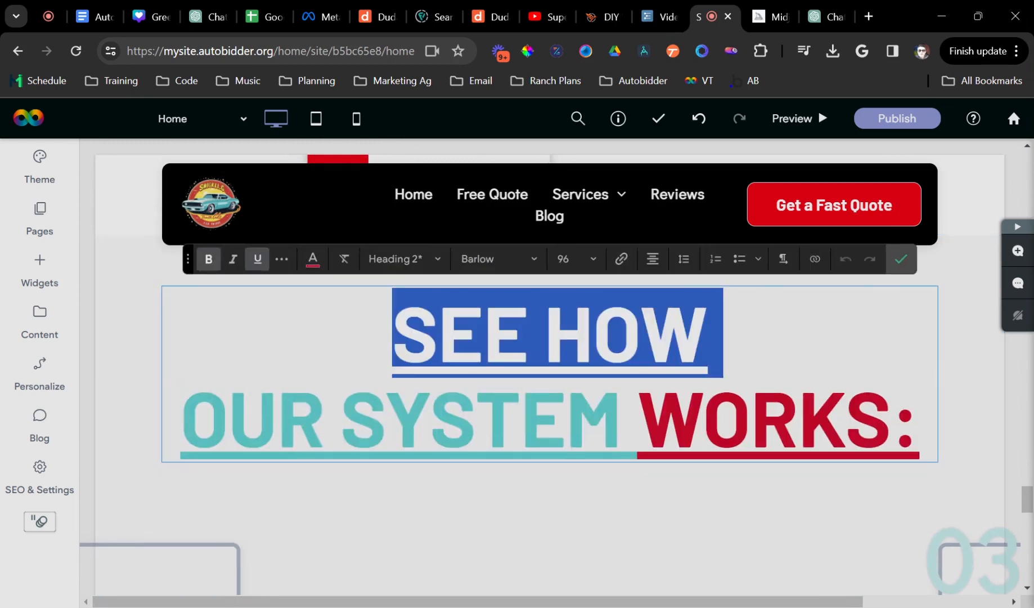
{"action": "left_click", "coordinate": [799, 417]}
{"action": "key", "text": "ctrl+a"}
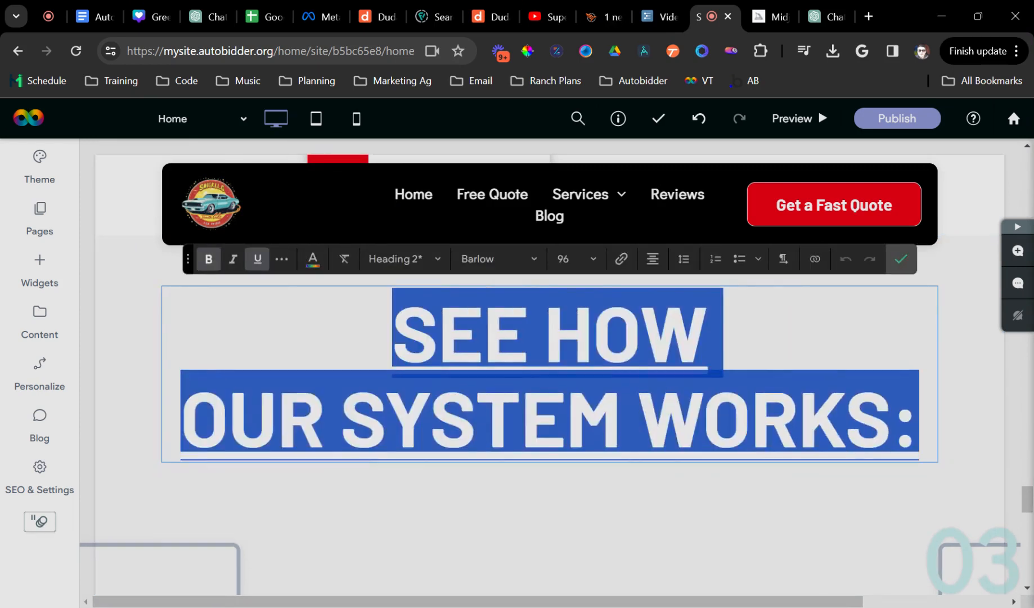
{"action": "key", "text": "ctrl+u"}
{"action": "left_click", "coordinate": [210, 263]}
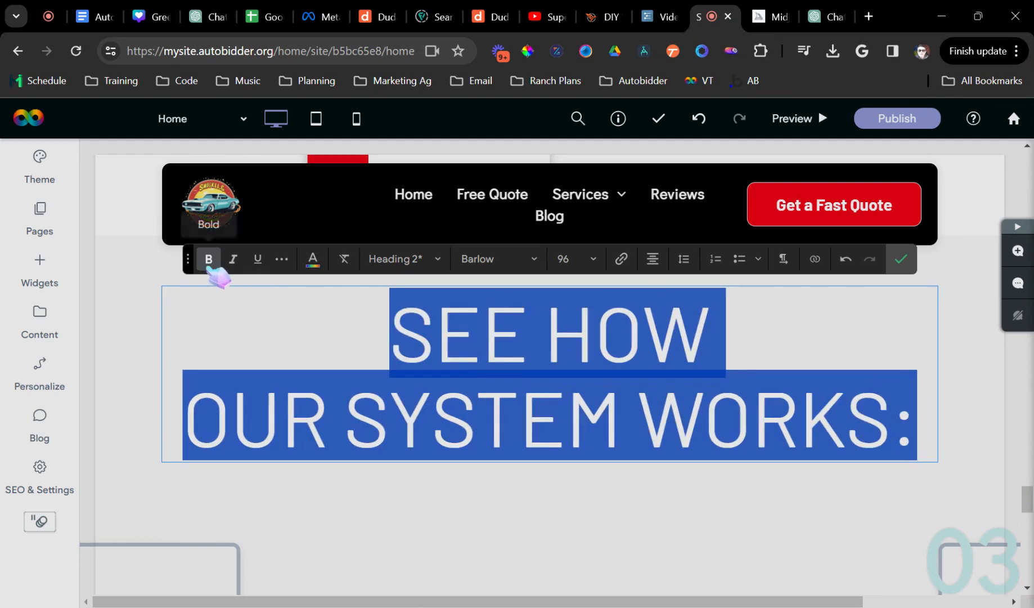
{"action": "left_click", "coordinate": [138, 356]}
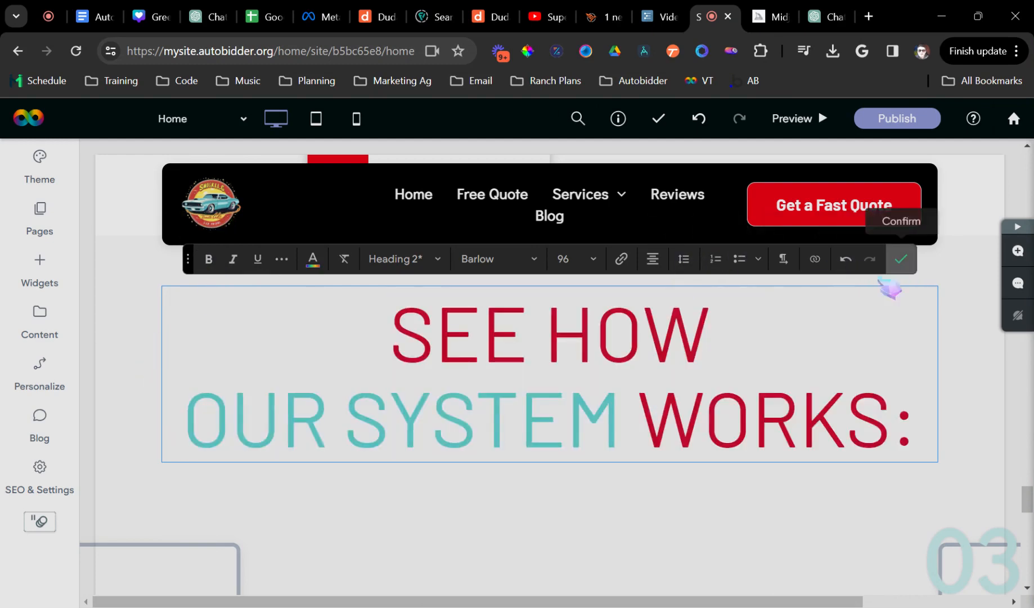
{"action": "left_click", "coordinate": [901, 259]}
- Set the row background color to the saved navy swatch and close Row Design
{"action": "left_click", "coordinate": [111, 307]}
{"action": "scroll", "coordinate": [248, 428], "scroll_direction": "down", "scroll_amount": 2}
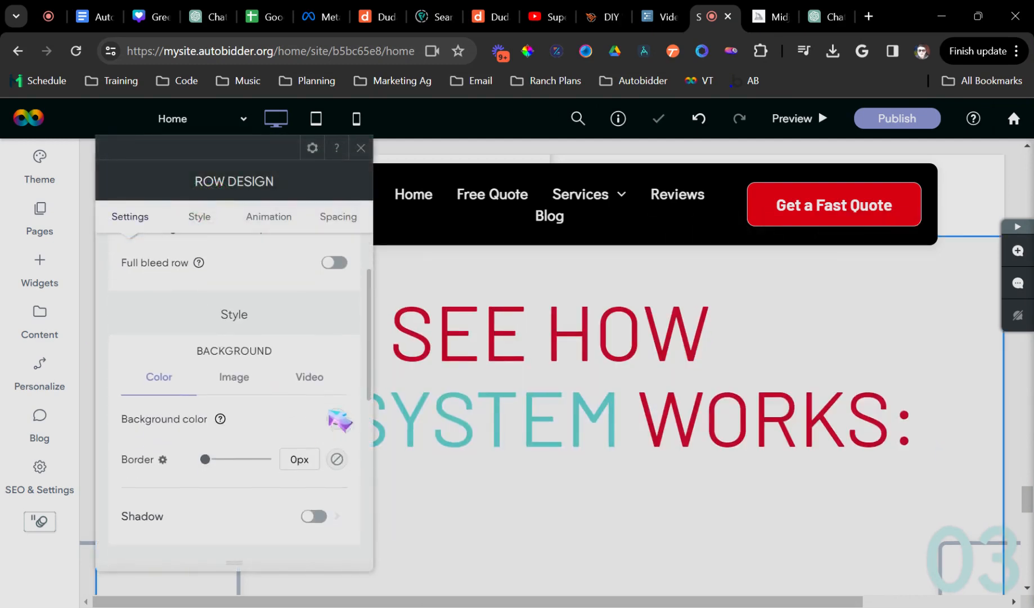
{"action": "left_click", "coordinate": [337, 418]}
{"action": "left_click", "coordinate": [460, 346]}
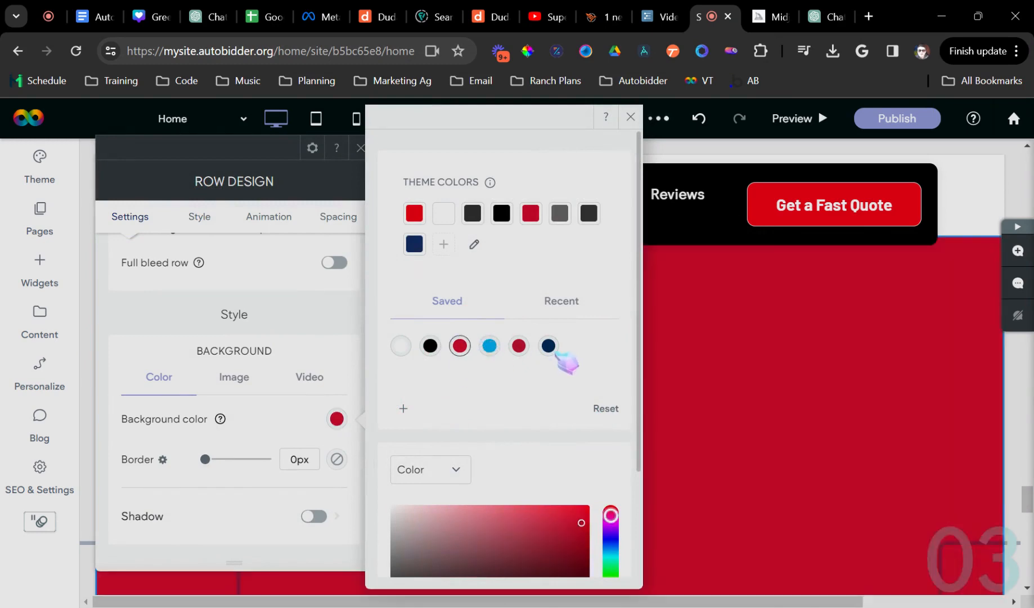
{"action": "left_click", "coordinate": [548, 346]}
{"action": "scroll", "coordinate": [723, 358], "scroll_direction": "down", "scroll_amount": 4}
{"action": "left_click", "coordinate": [360, 148]}
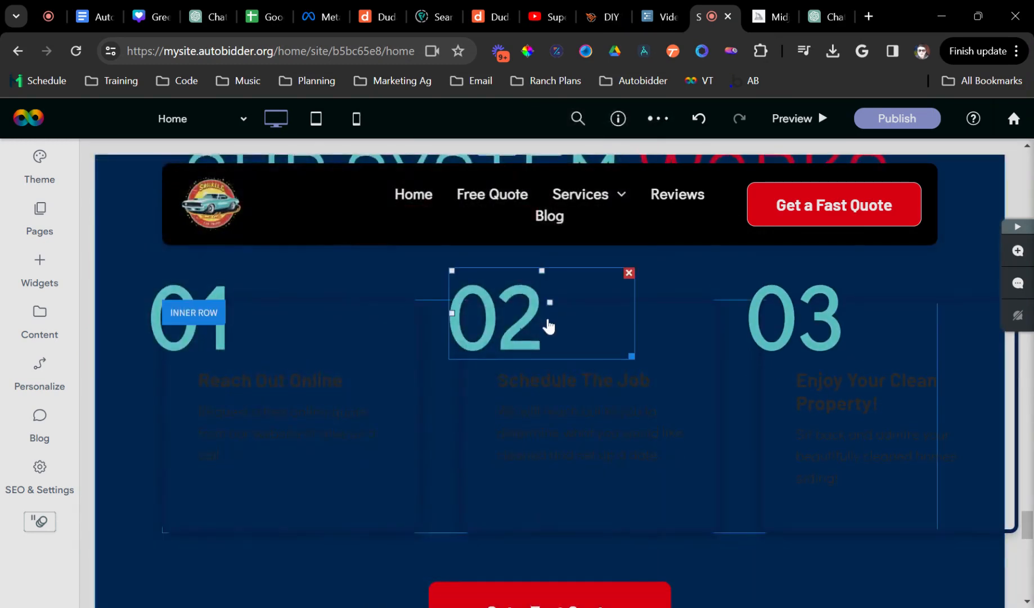
{"action": "scroll", "coordinate": [506, 327], "scroll_direction": "up", "scroll_amount": 1}
{"action": "scroll", "coordinate": [405, 360], "scroll_direction": "down", "scroll_amount": 4}
{"action": "scroll", "coordinate": [270, 383], "scroll_direction": "up", "scroll_amount": 3}
{"action": "scroll", "coordinate": [215, 401], "scroll_direction": "up", "scroll_amount": 5}
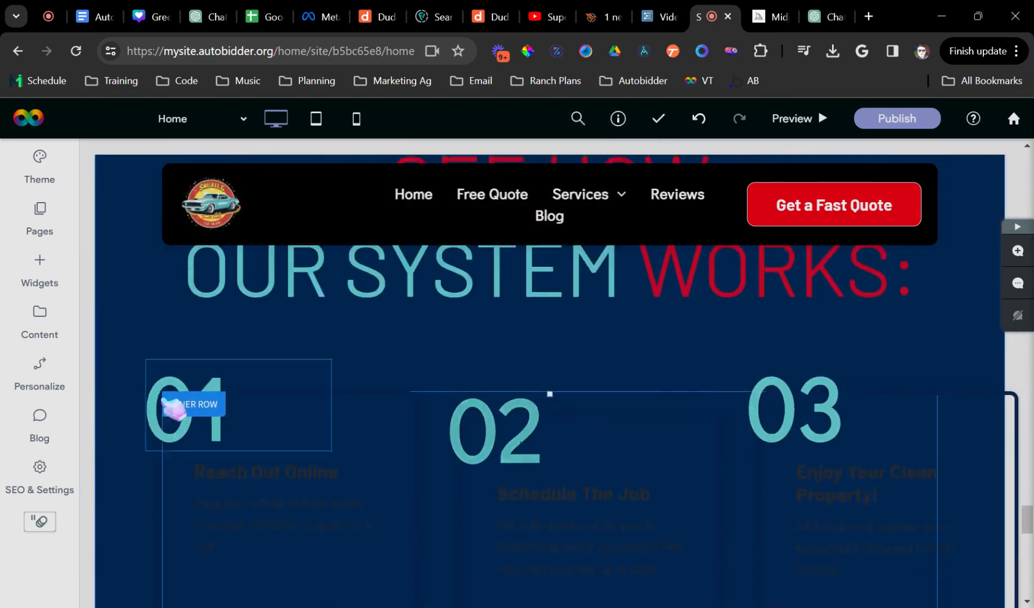
- Delete the 01/02/03 steps row via its ROW menu, leaving FAQ above the car-detailing call-to-action
{"action": "left_click", "coordinate": [120, 333]}
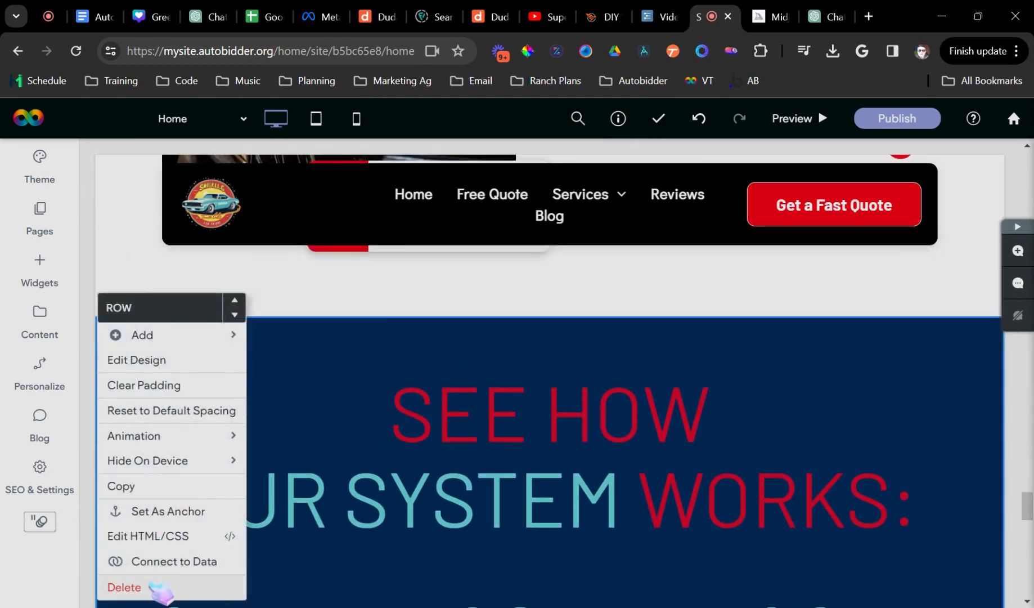
{"action": "left_click", "coordinate": [125, 587]}
{"action": "scroll", "coordinate": [375, 350], "scroll_direction": "down", "scroll_amount": 2}
{"action": "scroll", "coordinate": [278, 374], "scroll_direction": "up", "scroll_amount": 3}
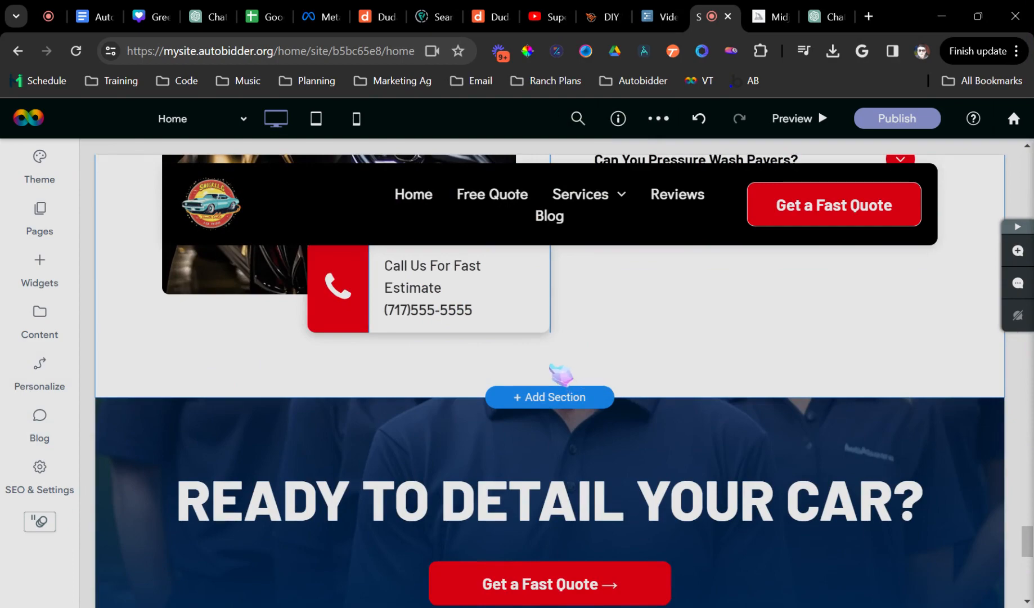
{"action": "scroll", "coordinate": [561, 373], "scroll_direction": "down", "scroll_amount": 15}
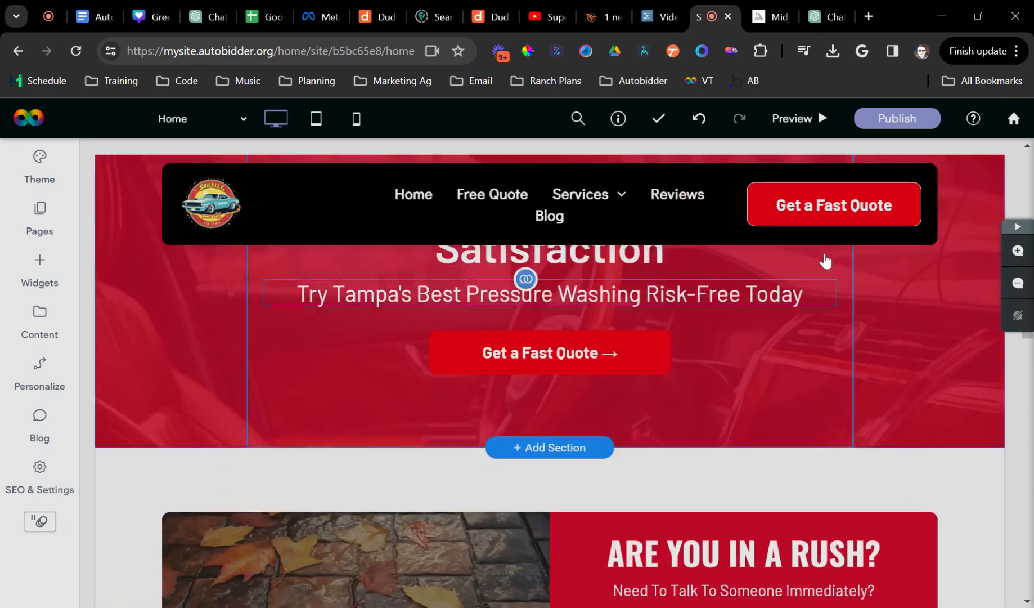
{"action": "scroll", "coordinate": [826, 260], "scroll_direction": "up", "scroll_amount": 2}
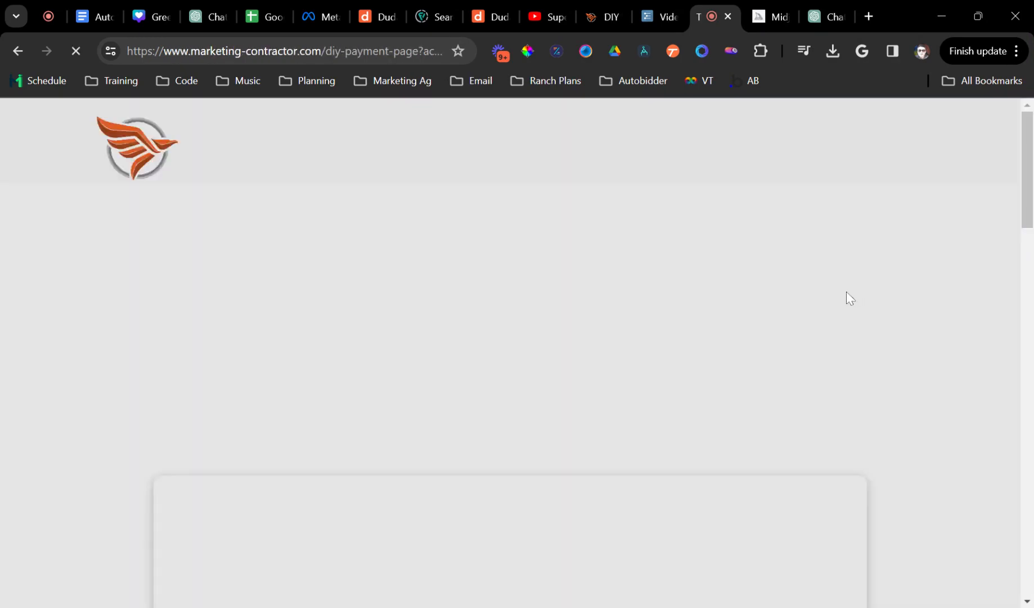
- Choose the DIY Website $497.00 / year plan, then go back to the Autobidder editor
{"action": "scroll", "coordinate": [534, 350], "scroll_direction": "down", "scroll_amount": 4}
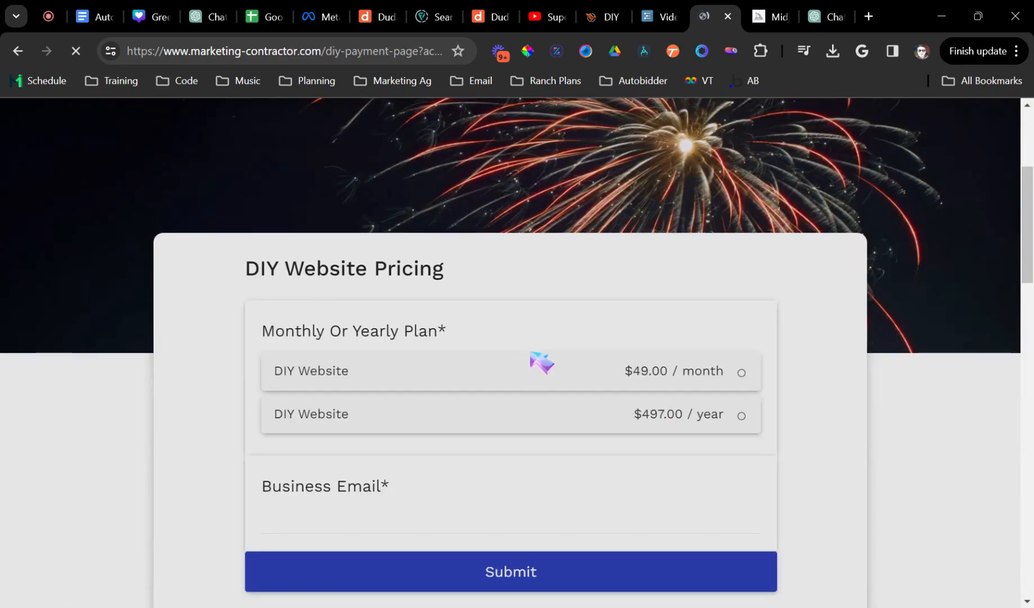
{"action": "left_click", "coordinate": [365, 374]}
{"action": "left_click", "coordinate": [349, 426]}
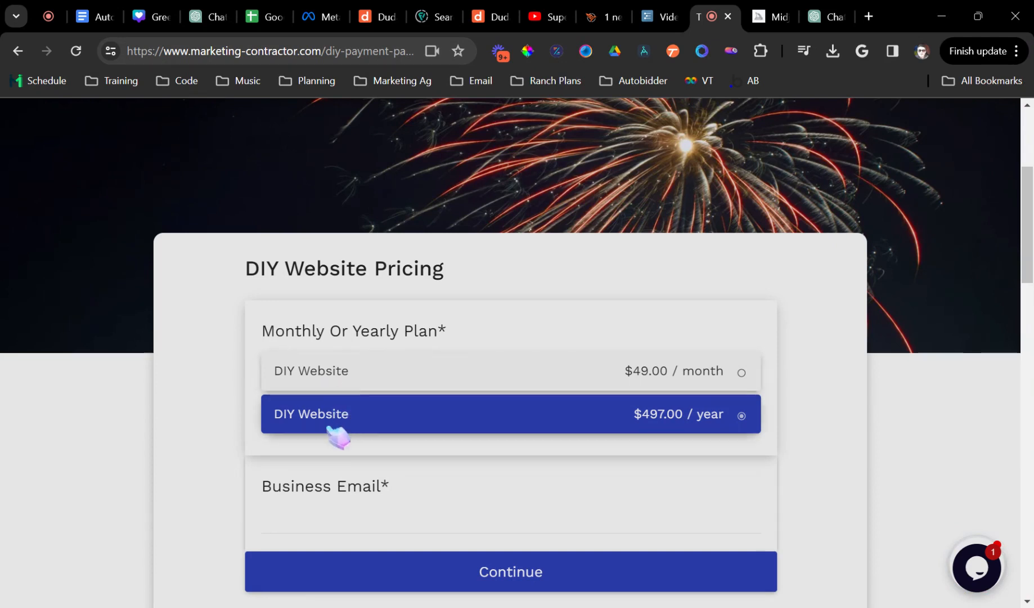
{"action": "left_click", "coordinate": [16, 51]}
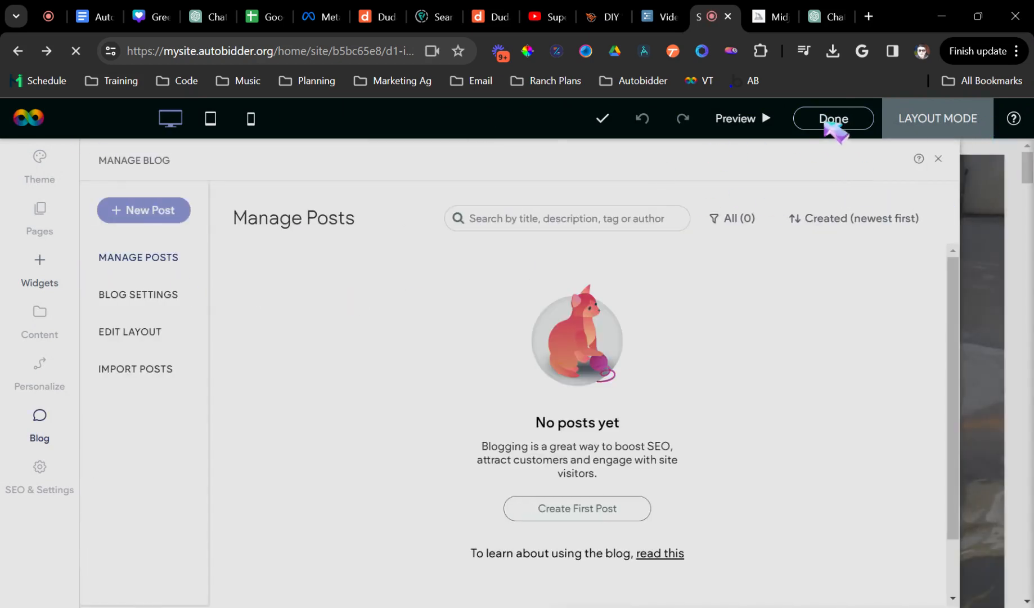
- Exit Layout Mode with Done and return to the site's Overview dashboard
{"action": "left_click", "coordinate": [826, 121]}
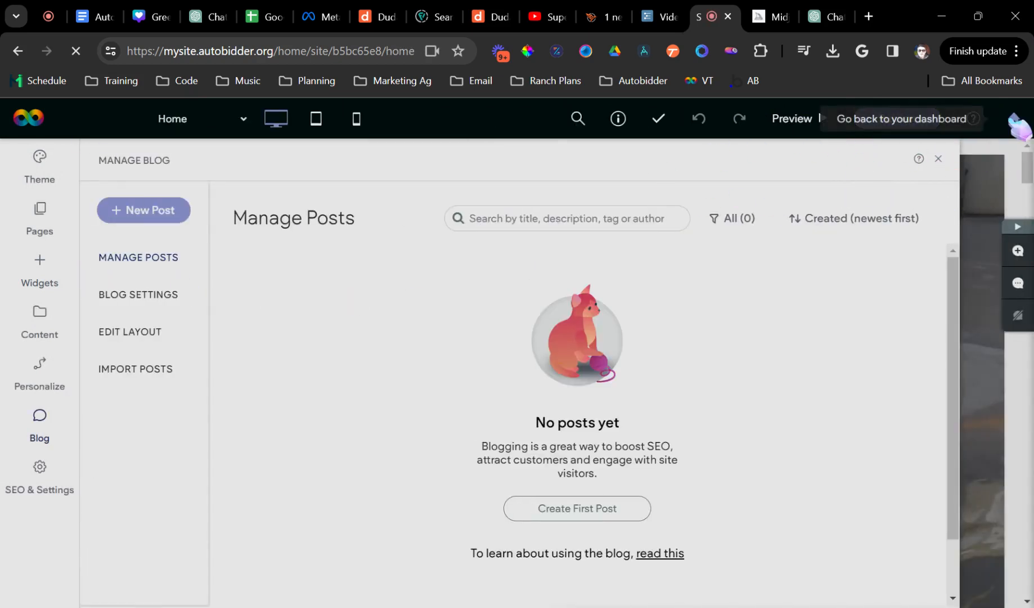
{"action": "left_click", "coordinate": [1014, 119]}
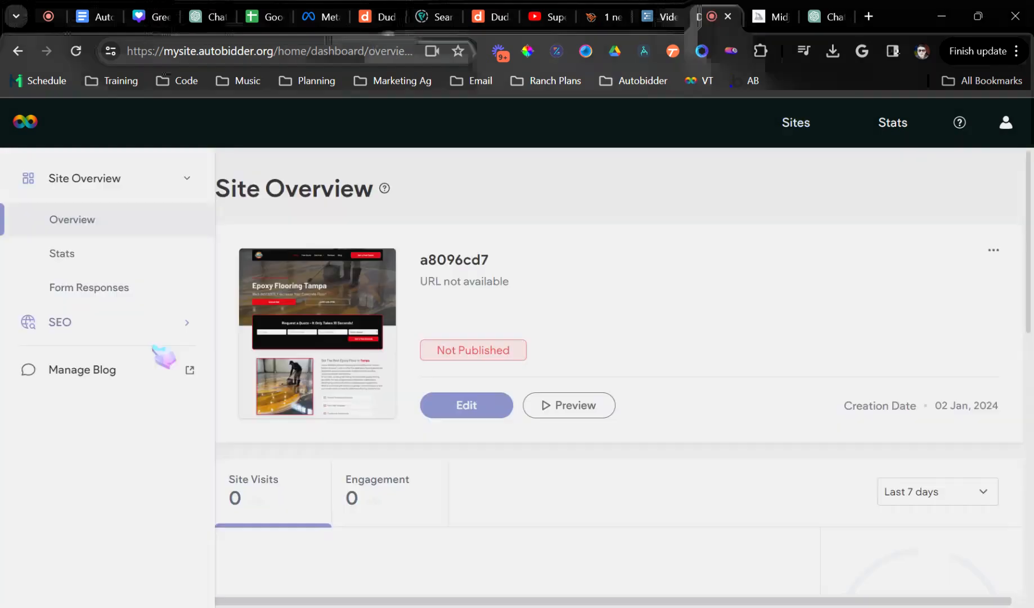
- Open Page SEO and select the Home page's filled-in meta title
{"action": "left_click", "coordinate": [104, 331]}
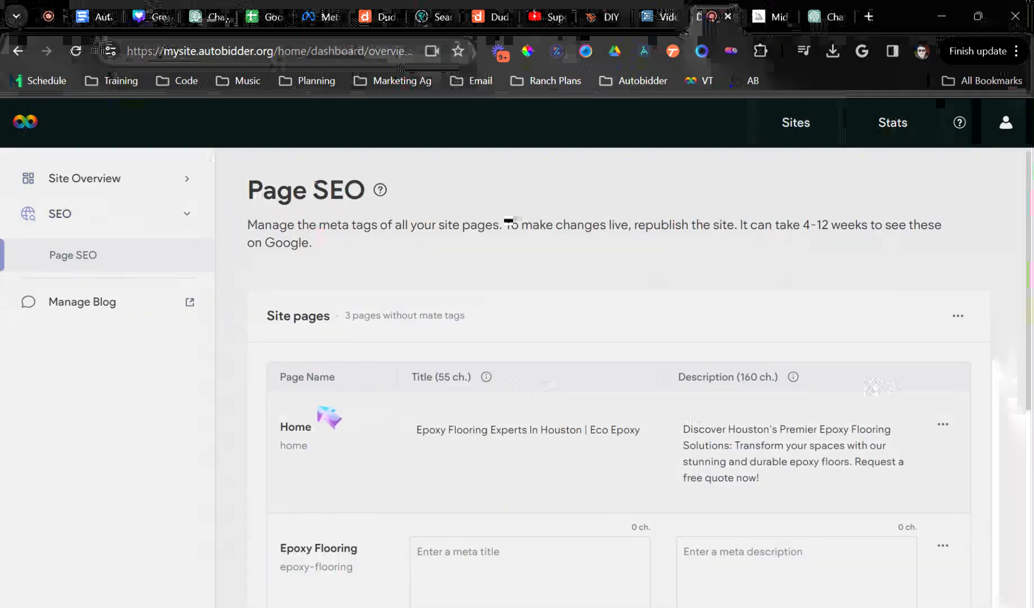
{"action": "scroll", "coordinate": [332, 416], "scroll_direction": "down", "scroll_amount": 4}
{"action": "left_click_drag", "start_coordinate": [420, 196], "coordinate": [797, 236]}
- Check the empty meta title and description boxes for Epoxy Flooring, Paver Sealing and Blog
{"action": "left_click", "coordinate": [529, 332]}
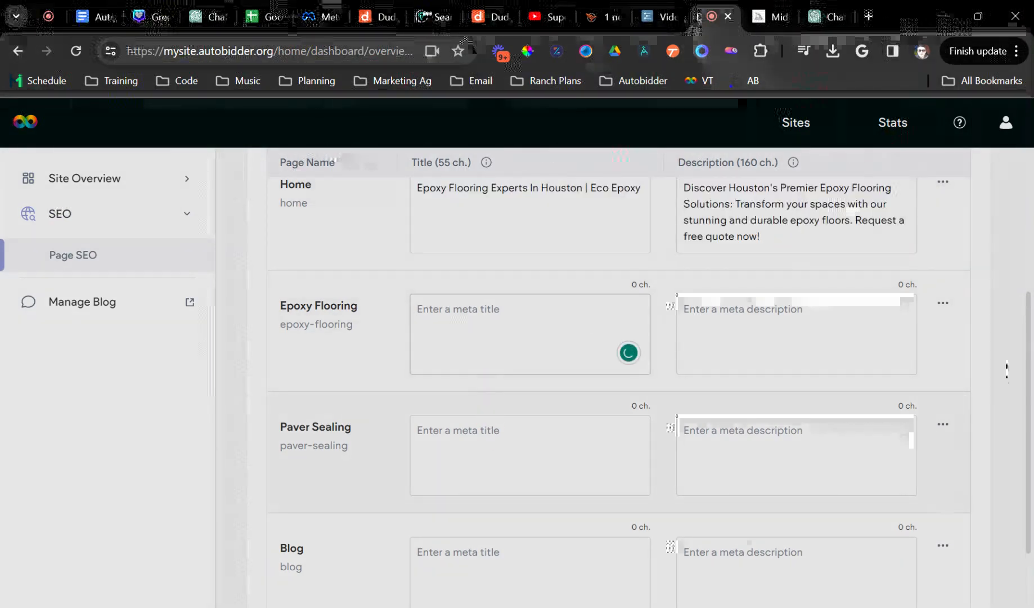
{"action": "left_click", "coordinate": [496, 450]}
{"action": "scroll", "coordinate": [495, 464], "scroll_direction": "down", "scroll_amount": 2}
{"action": "left_click", "coordinate": [496, 475]}
{"action": "left_click", "coordinate": [757, 485]}
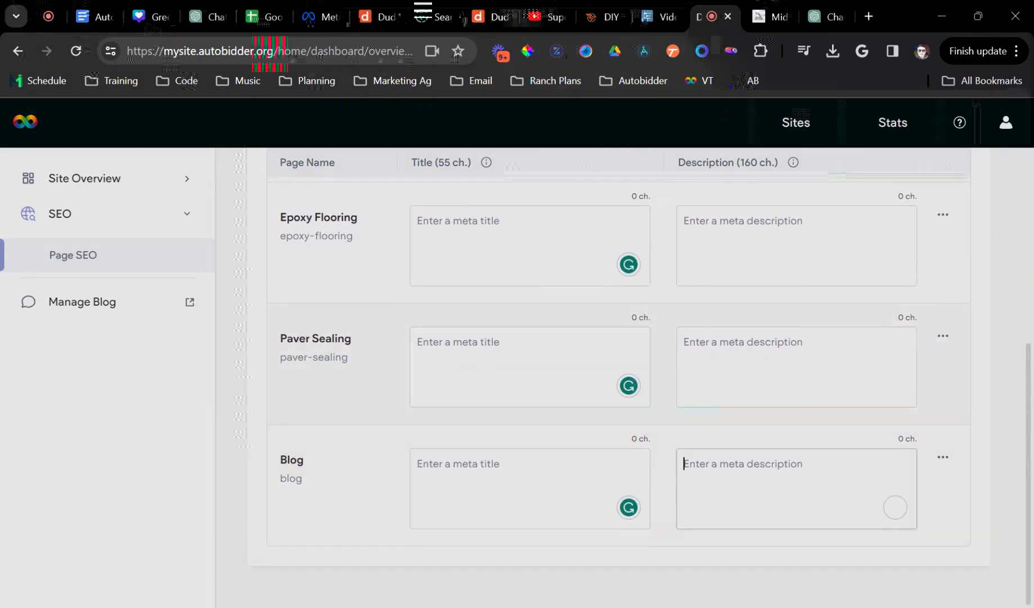
{"action": "left_click", "coordinate": [748, 368]}
{"action": "scroll", "coordinate": [479, 337], "scroll_direction": "up", "scroll_amount": 2}
{"action": "left_click", "coordinate": [478, 397]}
{"action": "left_click", "coordinate": [487, 510]}
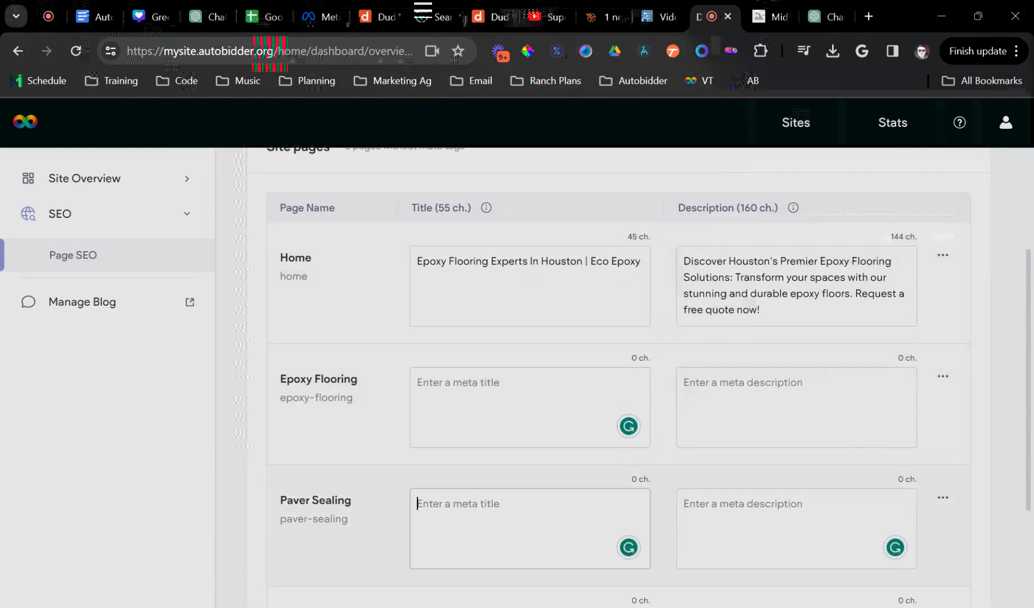
{"action": "left_click", "coordinate": [754, 402]}
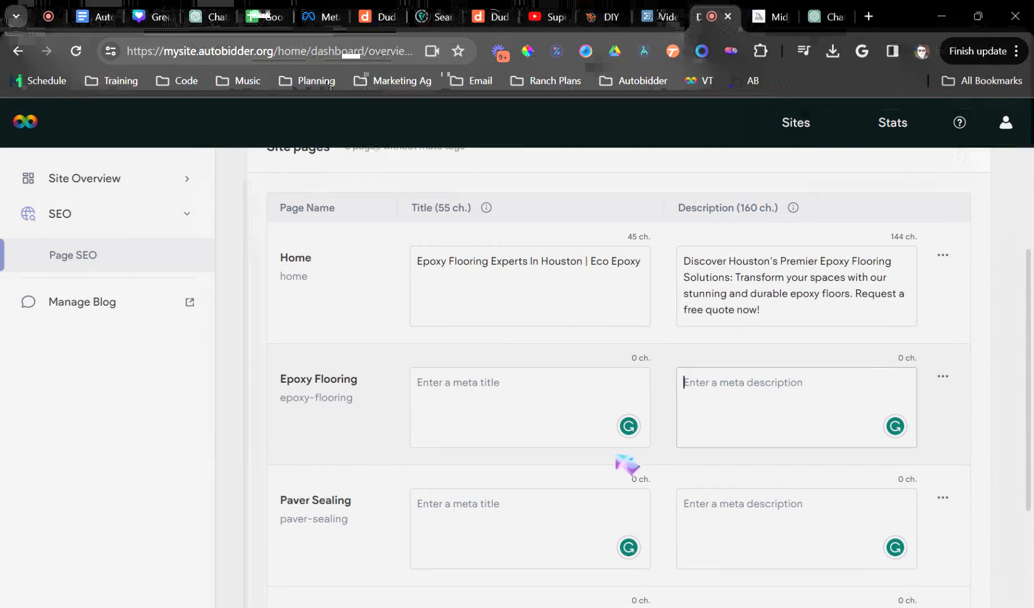
{"action": "scroll", "coordinate": [626, 464], "scroll_direction": "down", "scroll_amount": 3}
{"action": "left_click", "coordinate": [626, 466]}
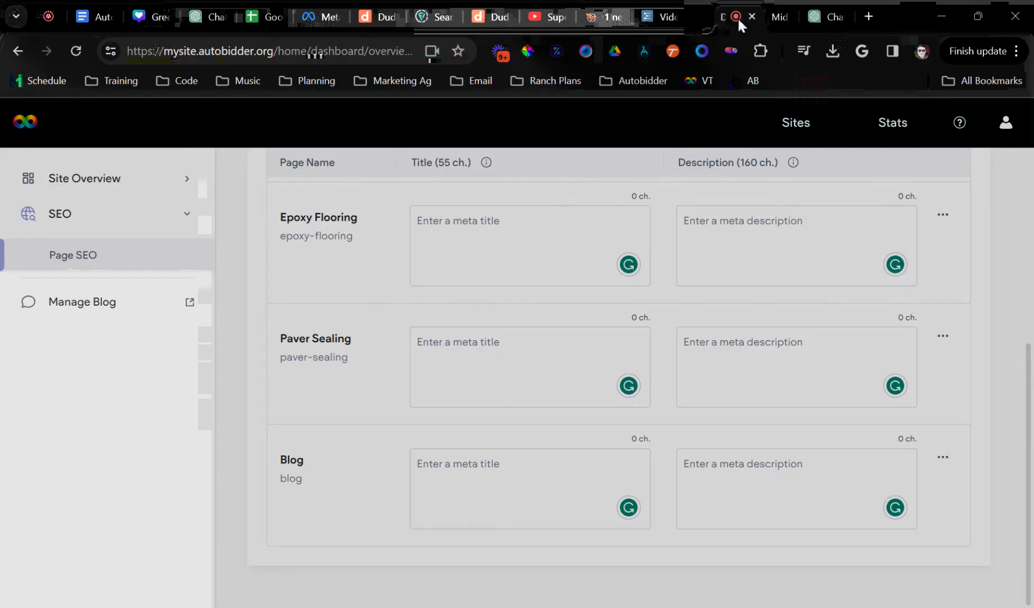
- Move the dashboard tab after ChatGPT, check ChatGPT, then highlight the 4-12 weeks Google note
{"action": "left_click_drag", "start_coordinate": [737, 17], "coordinate": [803, 20]}
{"action": "left_click", "coordinate": [771, 18]}
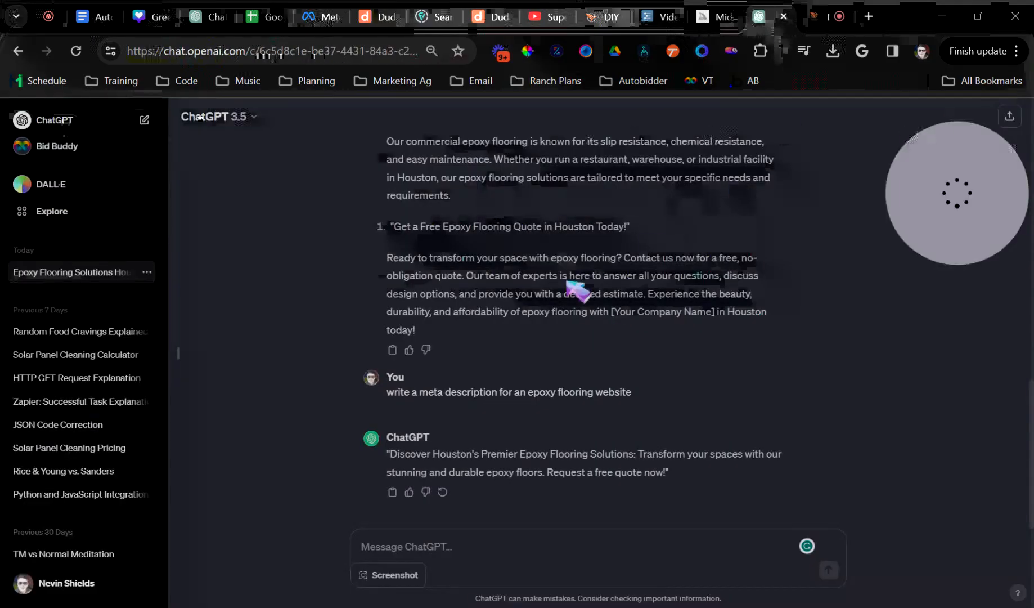
{"action": "scroll", "coordinate": [580, 293], "scroll_direction": "up", "scroll_amount": 15}
{"action": "left_click", "coordinate": [814, 22]}
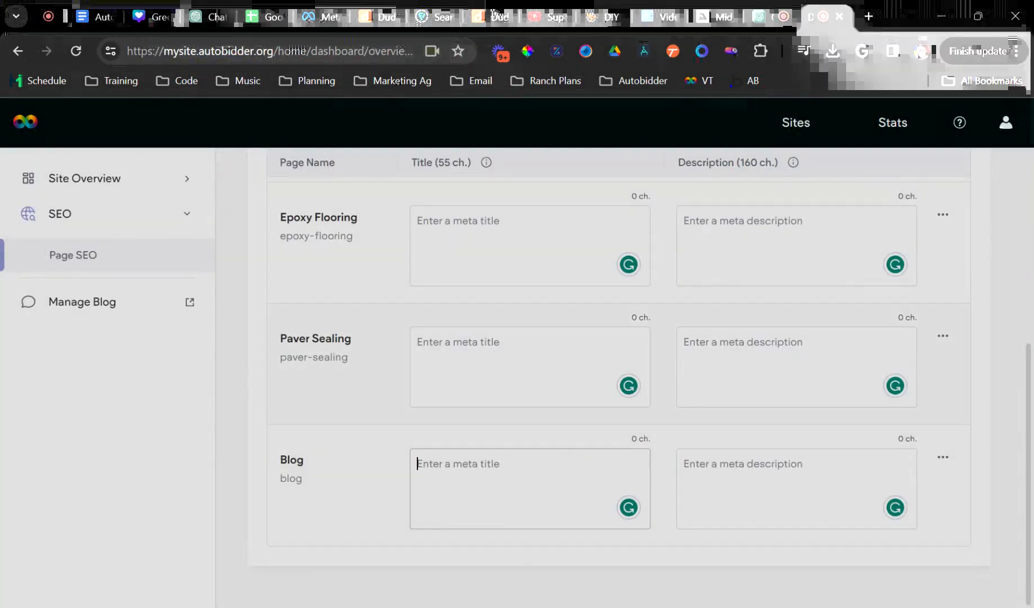
{"action": "scroll", "coordinate": [473, 376], "scroll_direction": "up", "scroll_amount": 4}
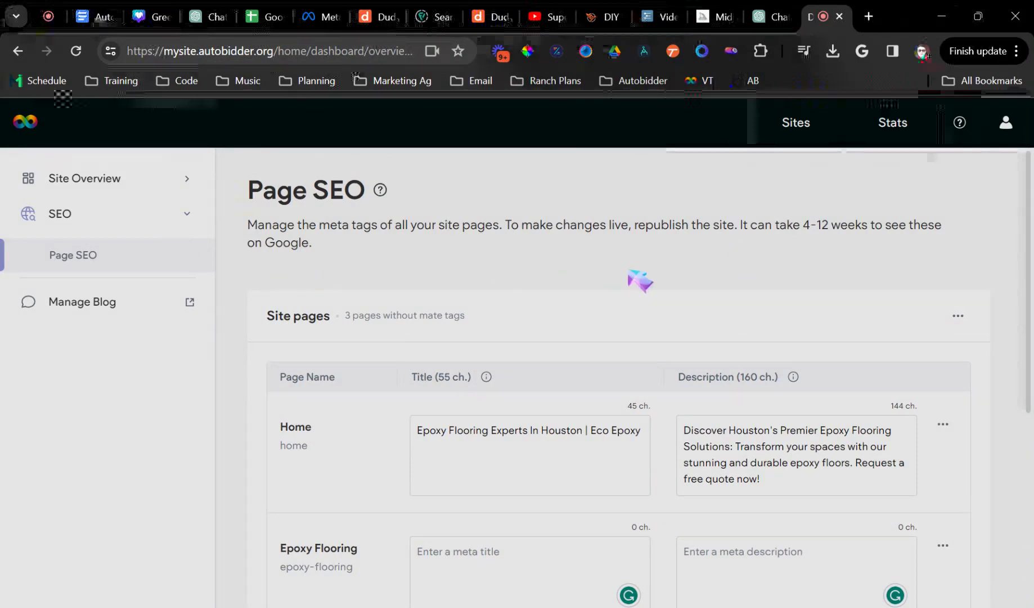
{"action": "left_click_drag", "start_coordinate": [766, 225], "coordinate": [941, 225]}
{"action": "left_click", "coordinate": [373, 249]}
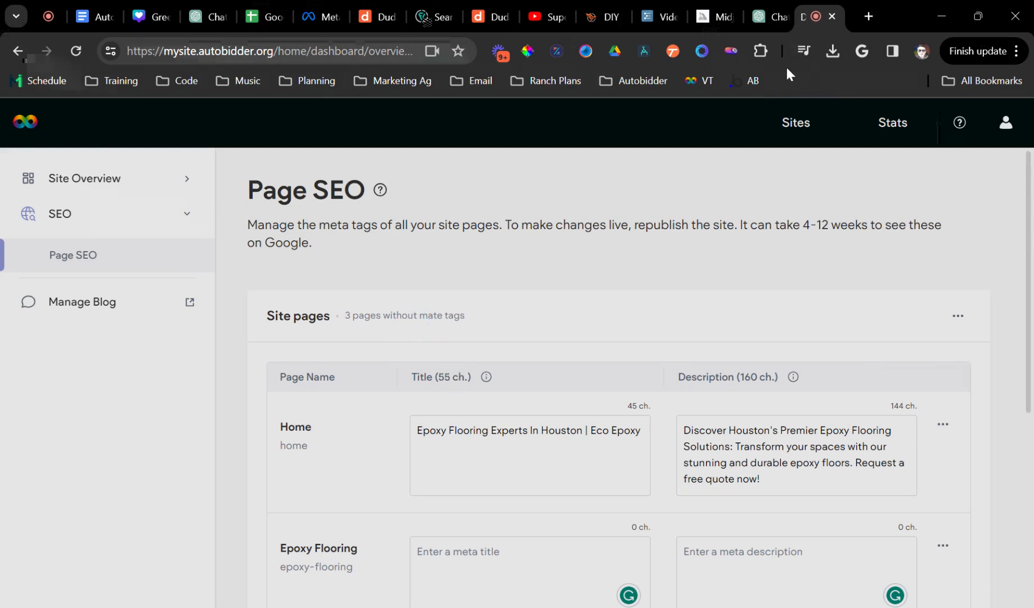
- Close and restore the dashboard tab, then check the Workflowy Video Topics list
{"action": "key", "text": "ctrl+w"}
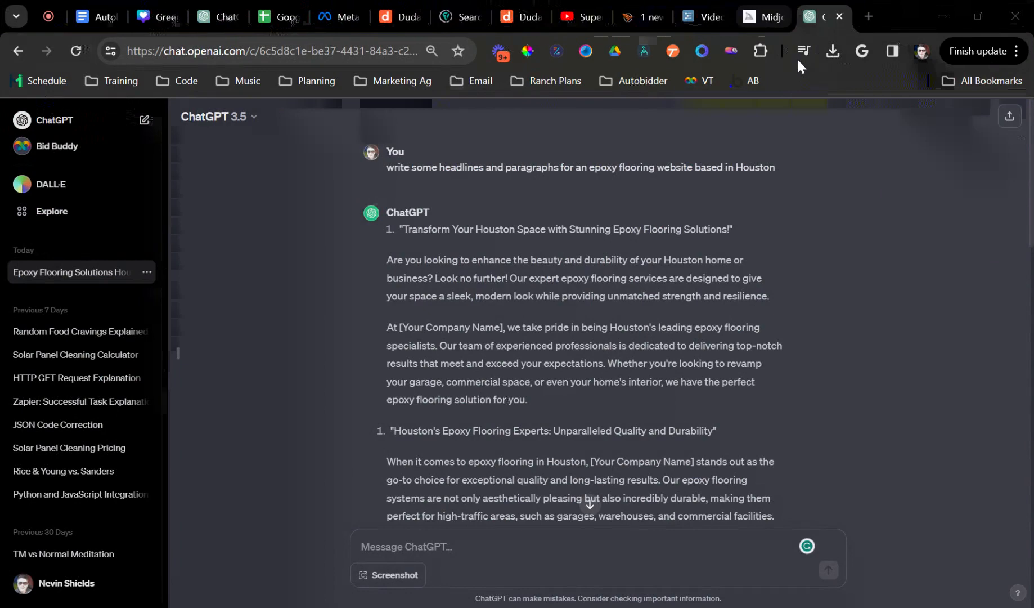
{"action": "key", "text": "ctrl+shift+t"}
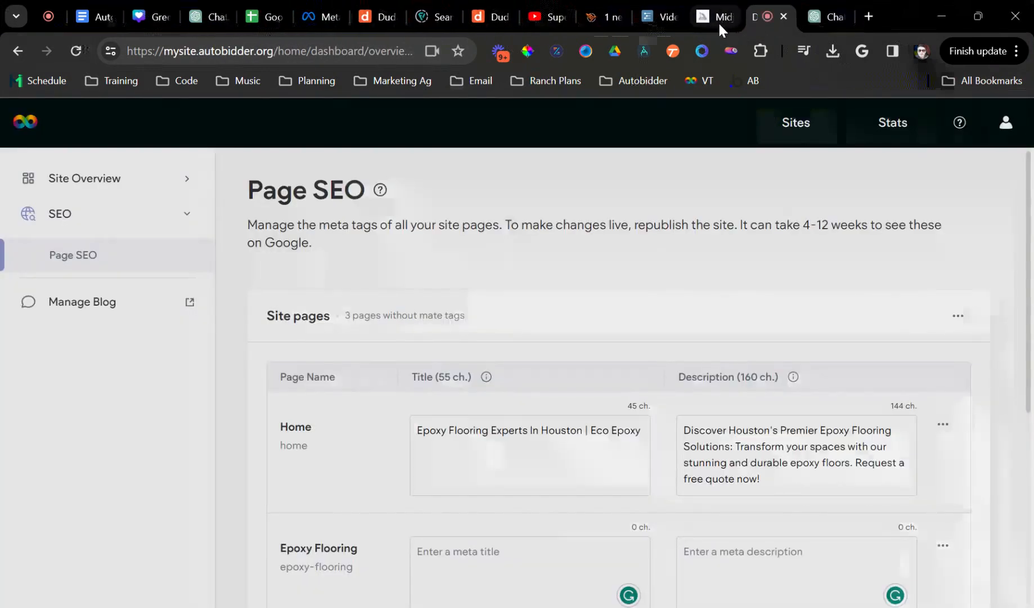
{"action": "left_click", "coordinate": [719, 20]}
{"action": "left_click", "coordinate": [649, 18]}
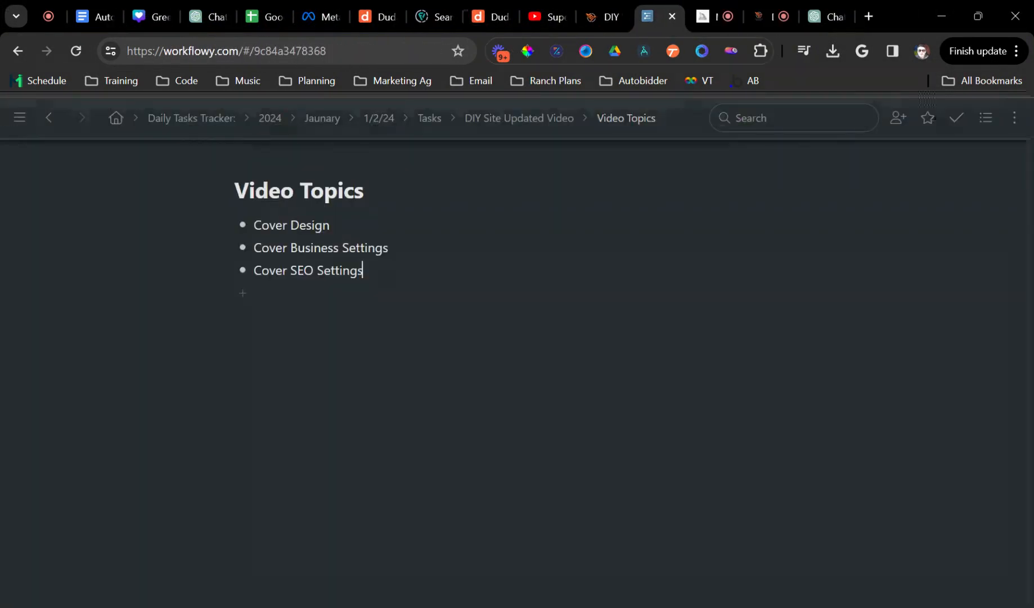
- Look over the Midjourney images, then close the Midjourney tab
{"action": "left_click", "coordinate": [701, 17]}
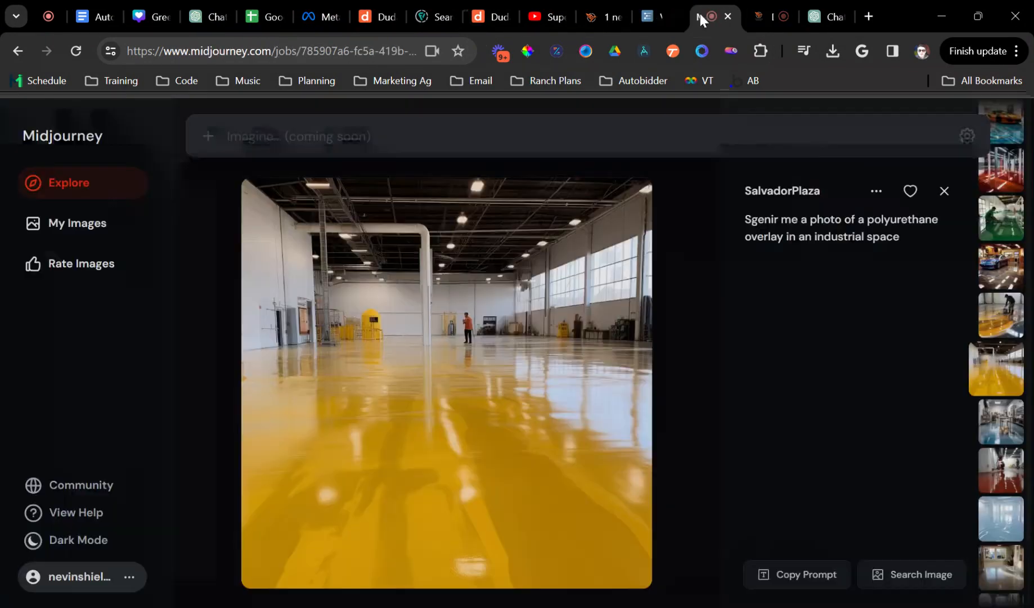
{"action": "scroll", "coordinate": [893, 329], "scroll_direction": "down", "scroll_amount": 7}
{"action": "scroll", "coordinate": [999, 403], "scroll_direction": "up", "scroll_amount": 8}
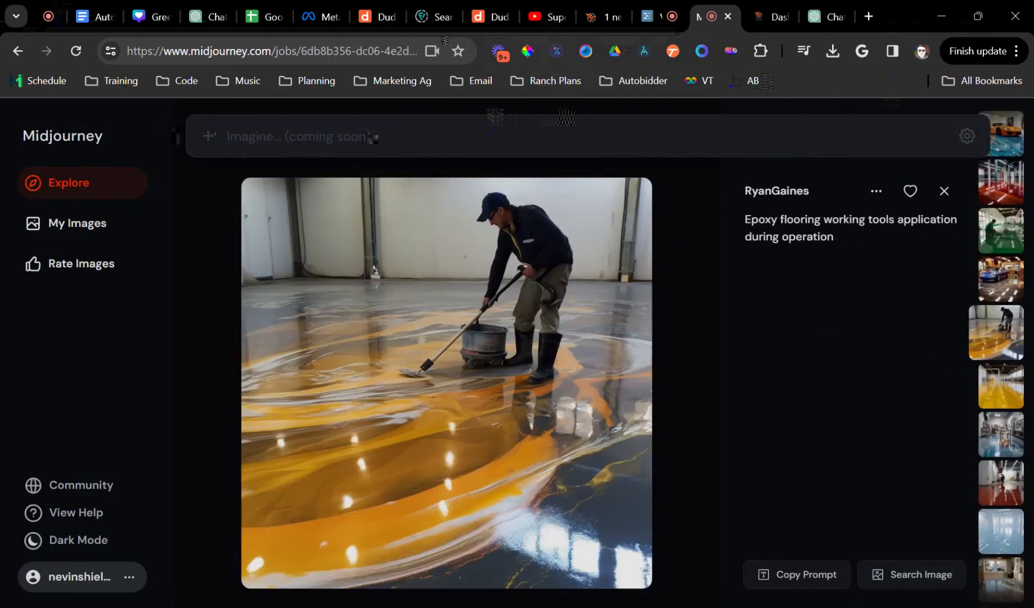
{"action": "left_click", "coordinate": [729, 17]}
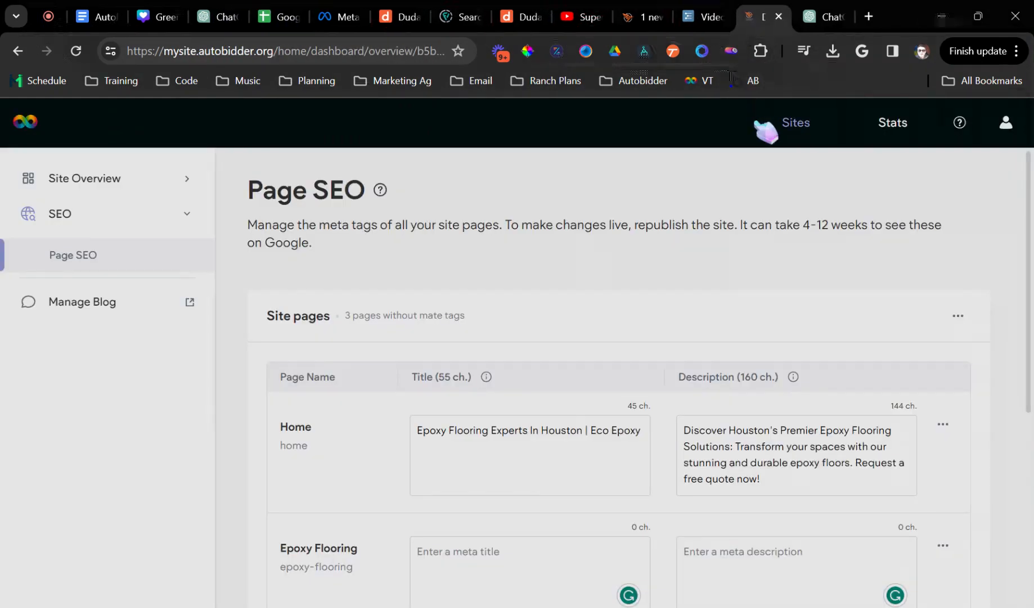